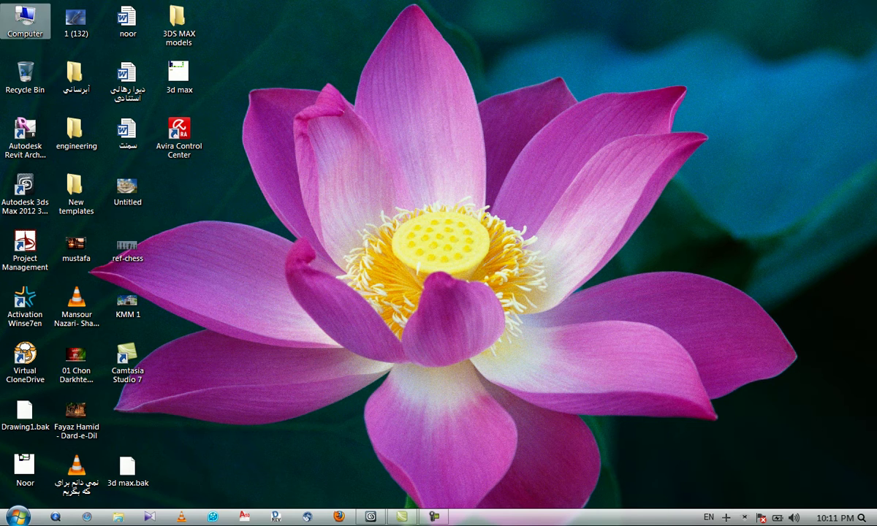
Step: Browse My Documents to the 3dsMax scenes folder, review the stored scene files, and close the folder window
key("super")
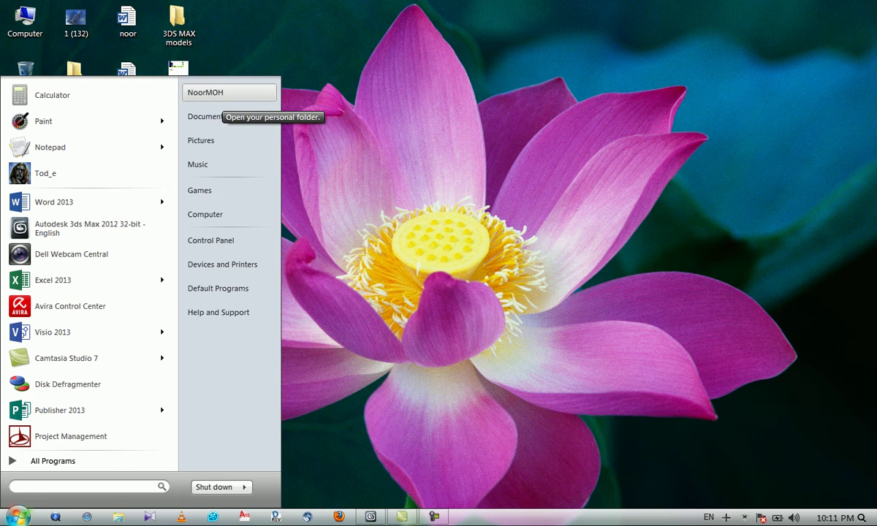
key("Return")
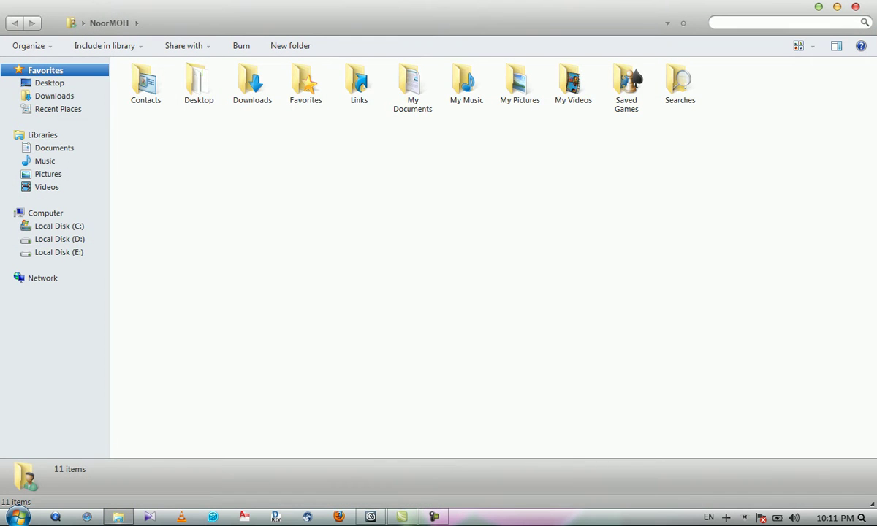
double_click(413, 86)
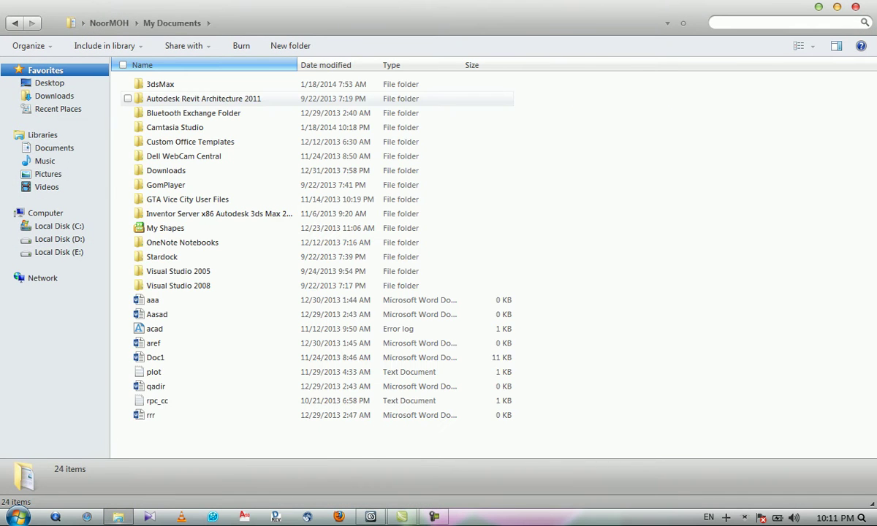
double_click(179, 85)
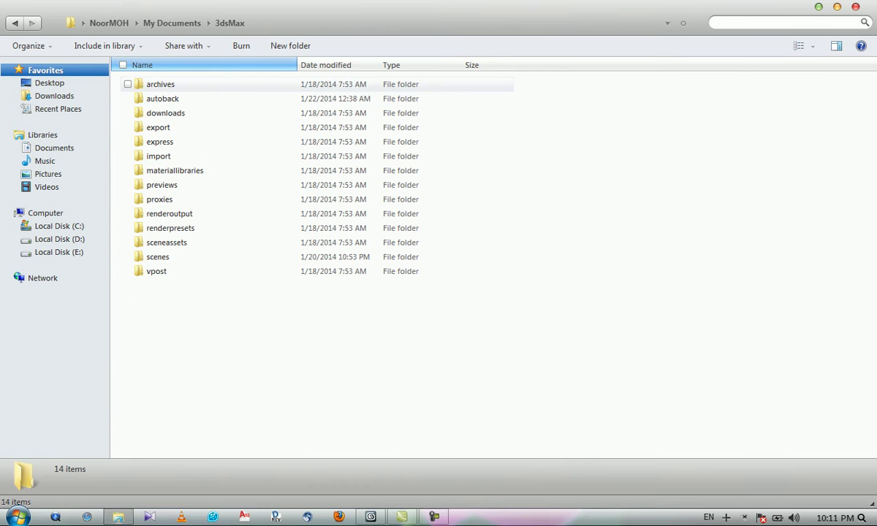
double_click(168, 257)
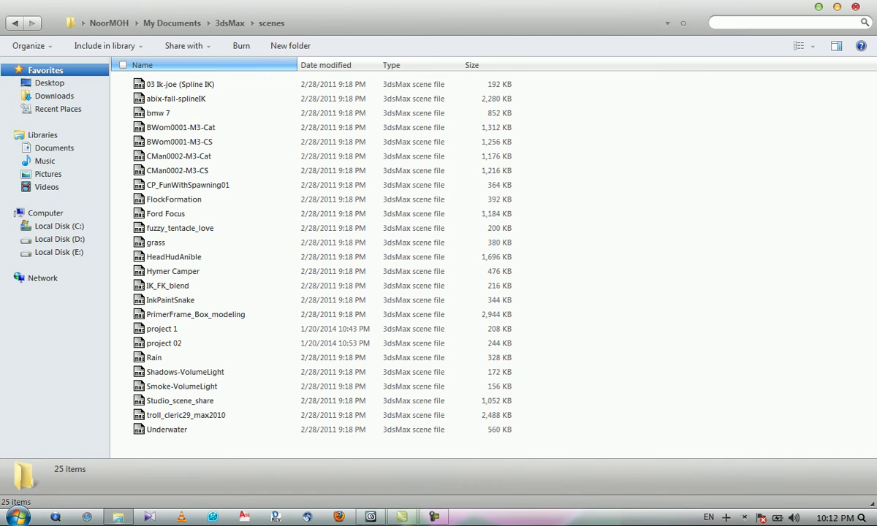
key("alt+F4")
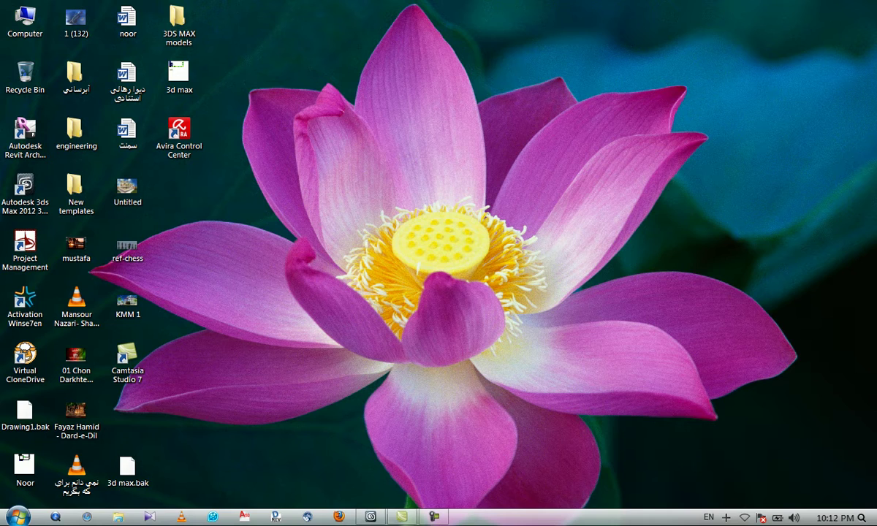
Step: Bring up project 02.max in 3ds Max, view the building model, and minimize the window
left_click(371, 516)
middle_click_drag(410, 301, 404, 291)
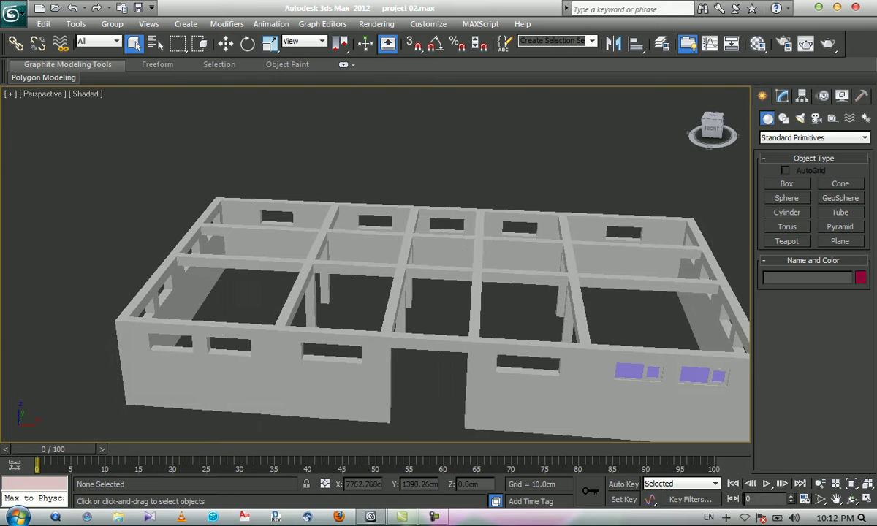
key("super+Down")
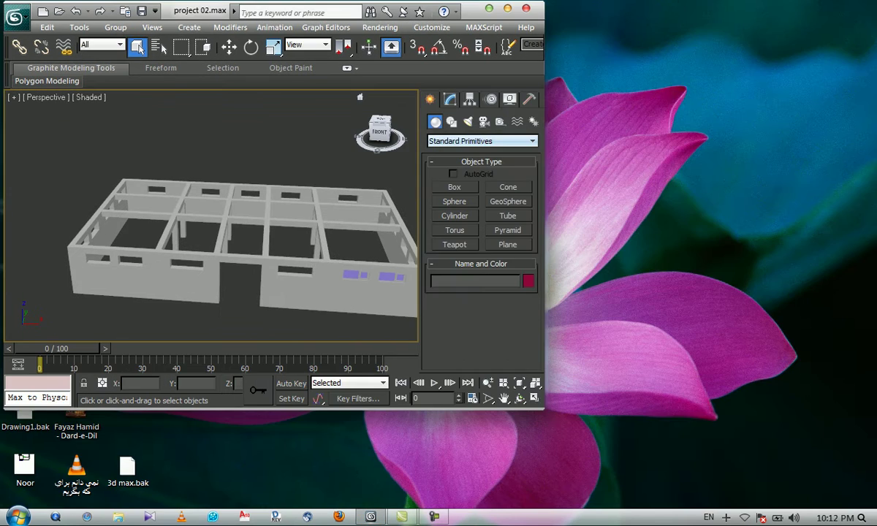
key("super+Down")
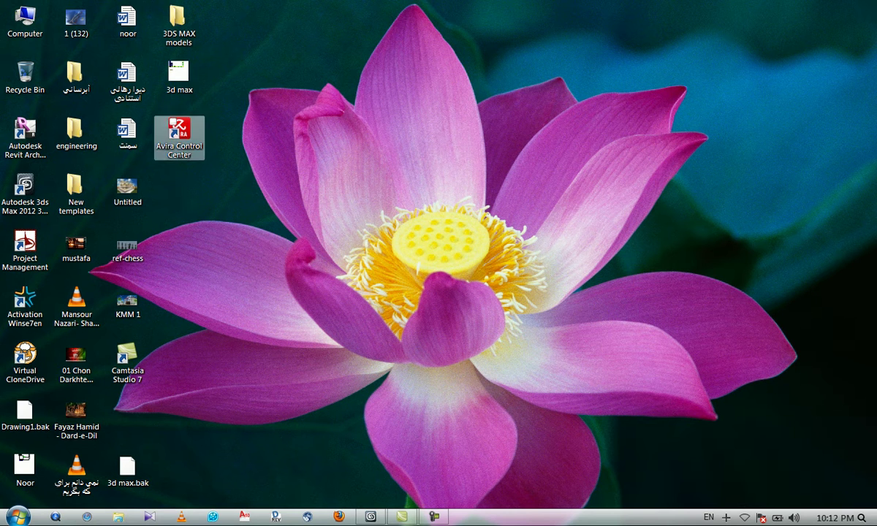
Step: Open the 3d max drawing in AutoCAD and bring the Basement Plan into view
left_click(179, 78)
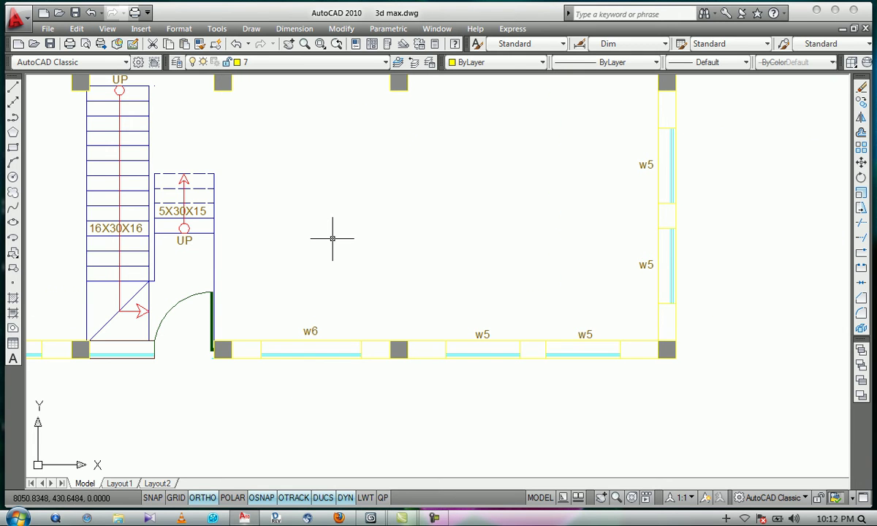
scroll(402, 241, "down", 3)
scroll(442, 274, "down", 2)
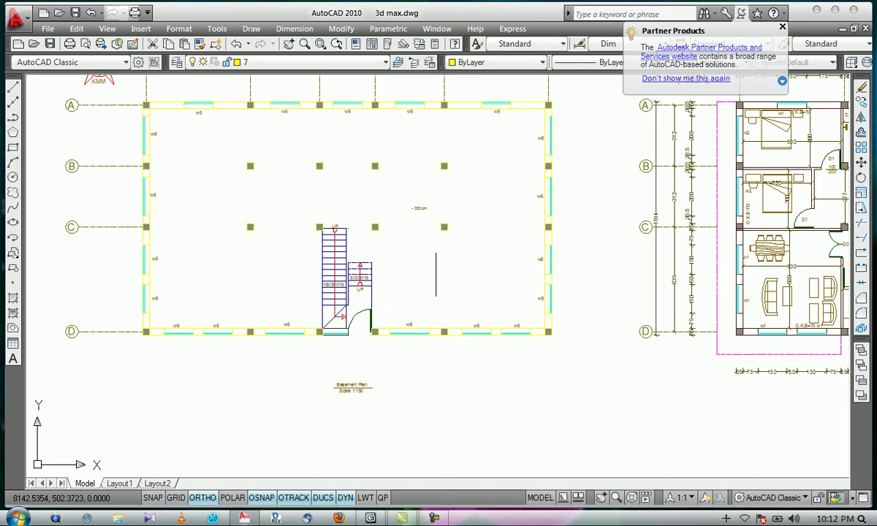
scroll(452, 296, "down", 3)
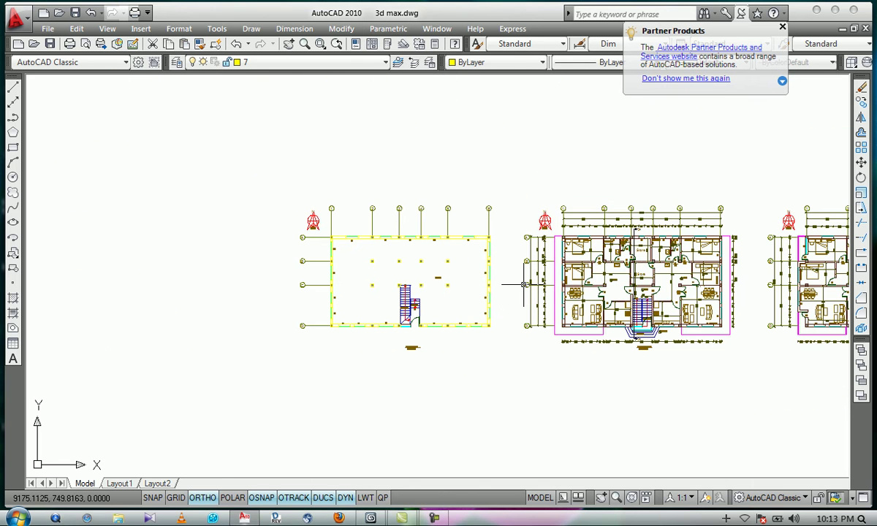
middle_click_drag(524, 284, 487, 285)
scroll(403, 303, "up", 5)
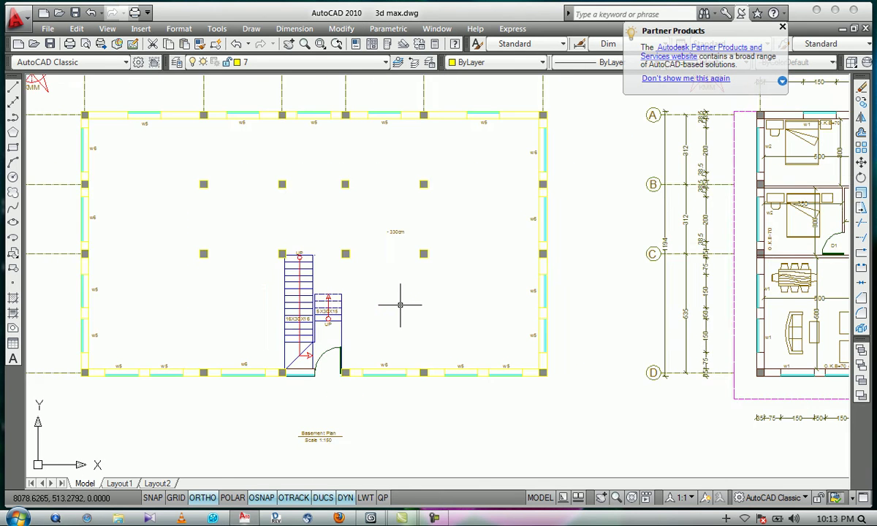
Step: Examine the Basement Plan's w5 and w6 window positions along the outer walls
left_click(450, 288)
left_click(395, 328)
left_click(474, 305)
left_click(388, 333)
left_click(500, 277)
left_click(388, 335)
left_click(489, 284)
left_click(382, 331)
left_click(470, 266)
left_click(326, 327)
left_click(455, 277)
left_click(362, 327)
middle_click_drag(358, 279, 428, 295)
scroll(160, 138, "up", 2)
scroll(159, 136, "up", 2)
scroll(158, 137, "down", 5)
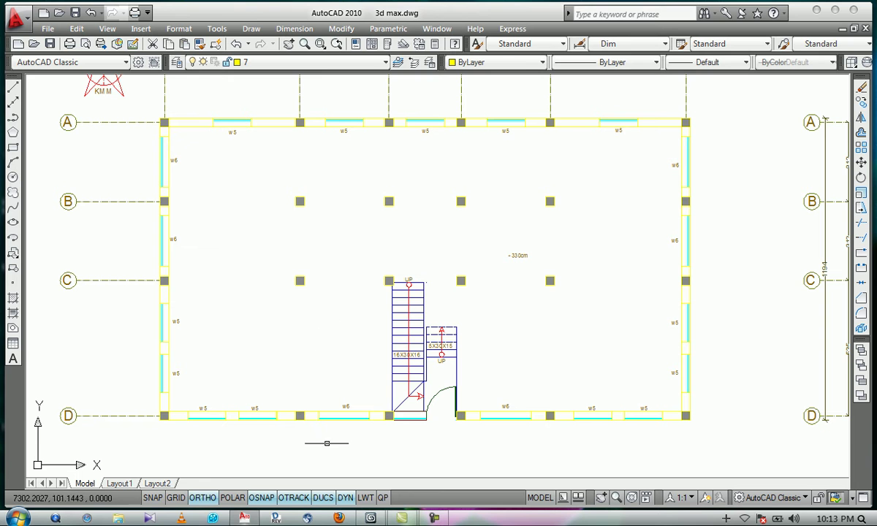
Step: Switch to 3ds Max and maximize the project 02.max window with the whole building in view
left_click(339, 517)
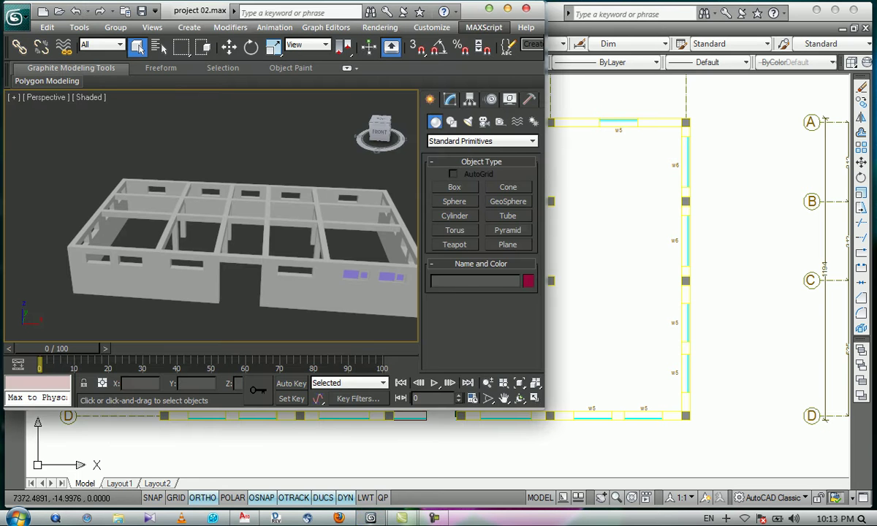
left_click(507, 8)
middle_click_drag(435, 285, 374, 266)
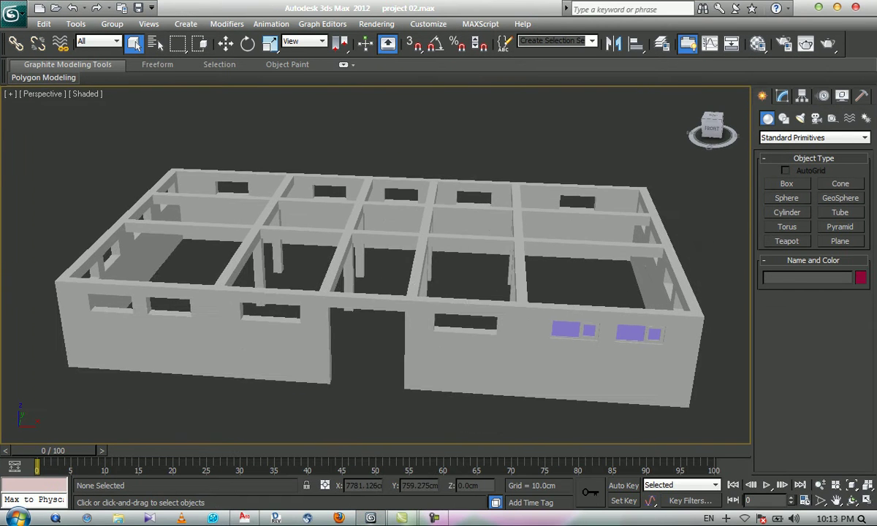
Step: Examine the front wall's two finished windows and the empty window opening beside the entrance
scroll(374, 266, "up", 4)
middle_click_drag(437, 285, 293, 212)
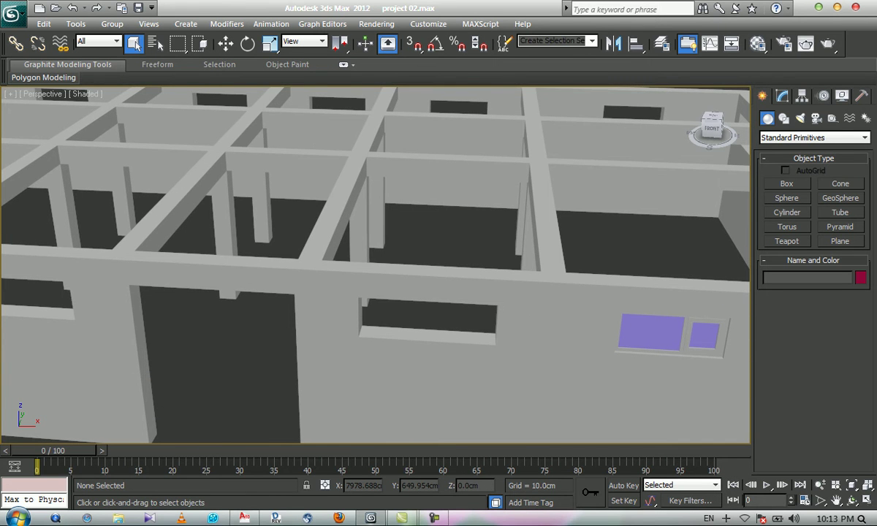
middle_click_drag(437, 285, 296, 262)
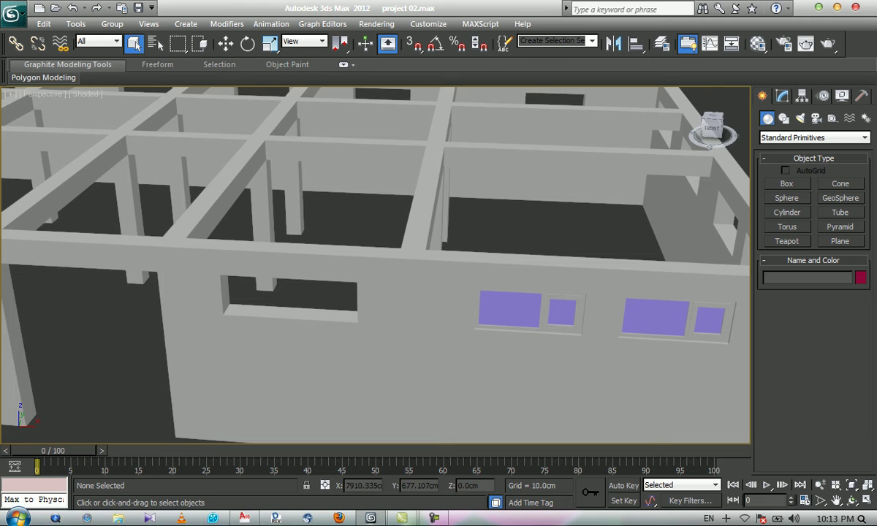
middle_click_drag(467, 292, 372, 299)
scroll(372, 299, "up", 5)
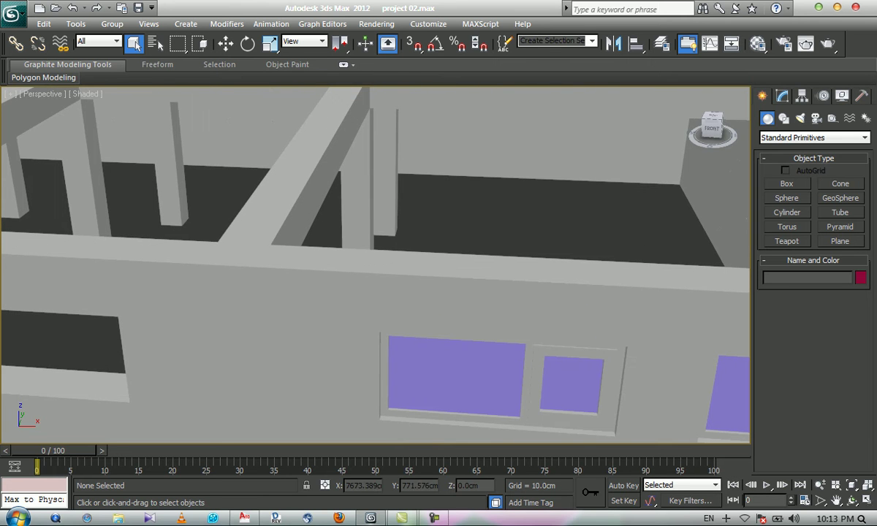
scroll(511, 219, "down", 4)
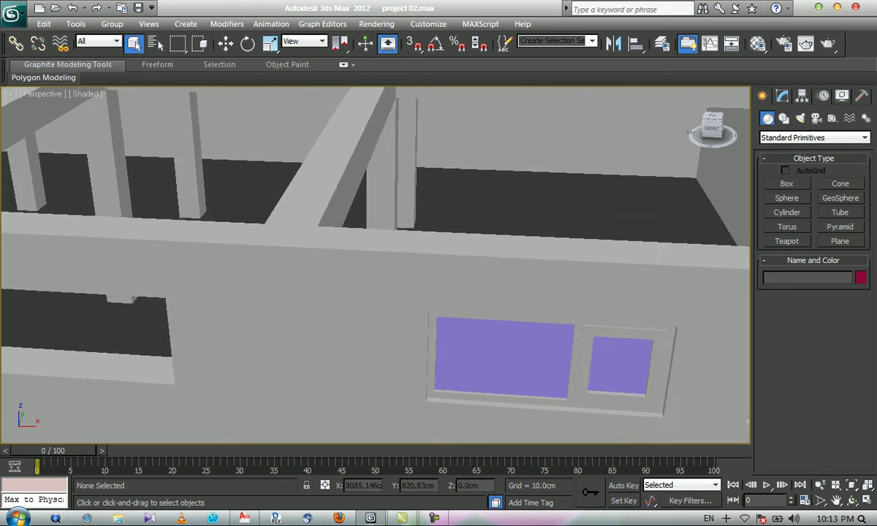
scroll(438, 293, "down", 3)
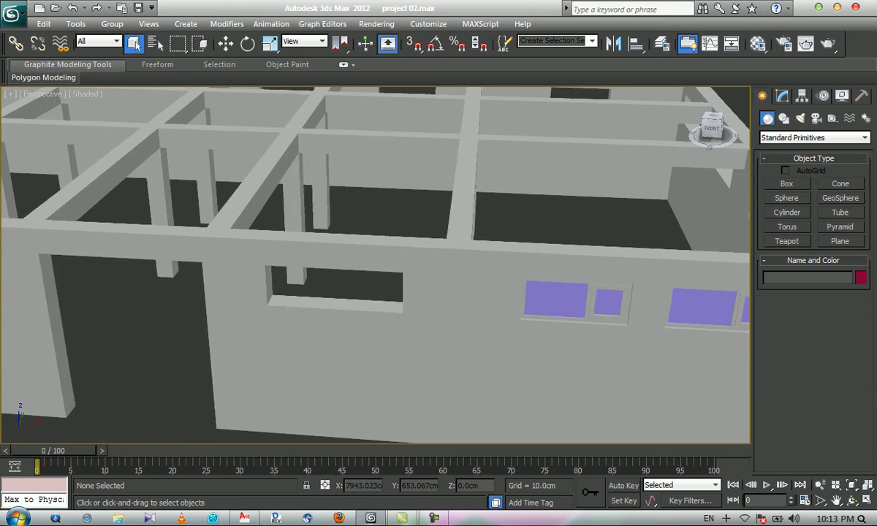
scroll(438, 292, "down", 2)
middle_click_drag(497, 292, 411, 304)
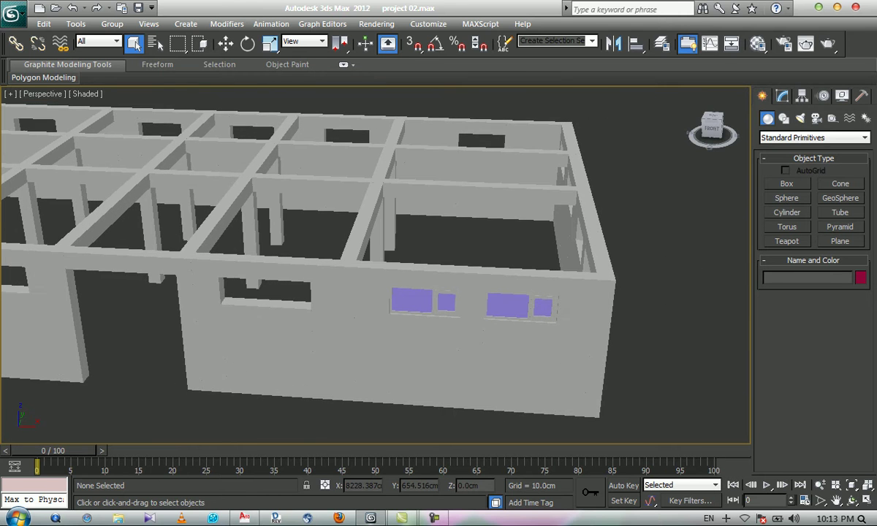
scroll(182, 267, "up", 1)
scroll(182, 267, "up", 3)
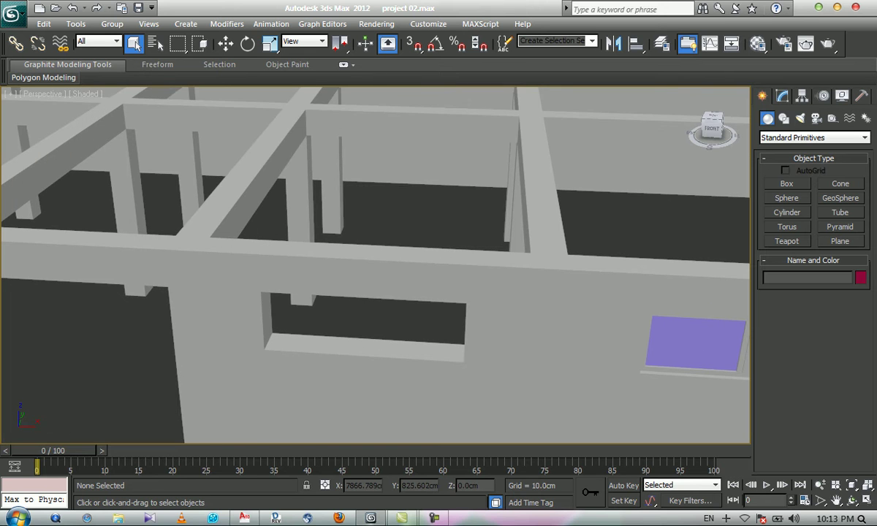
middle_click_drag(438, 292, 332, 268)
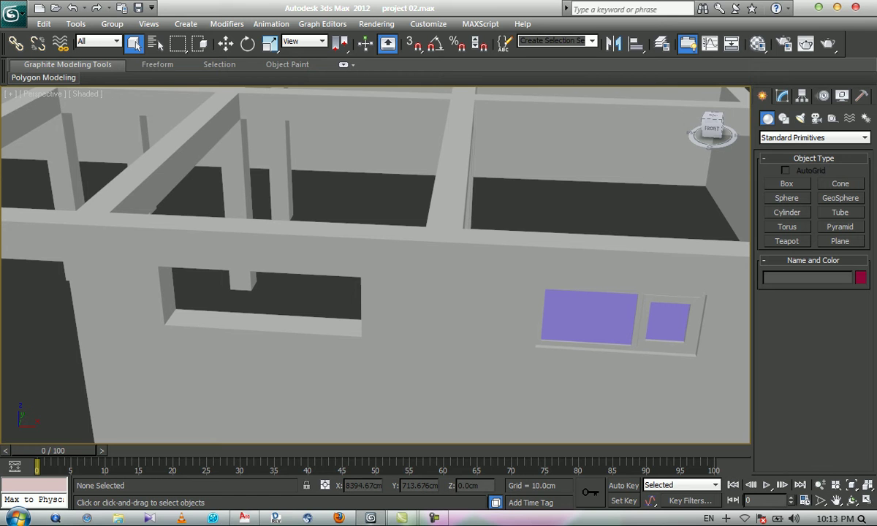
middle_click_drag(439, 292, 349, 272)
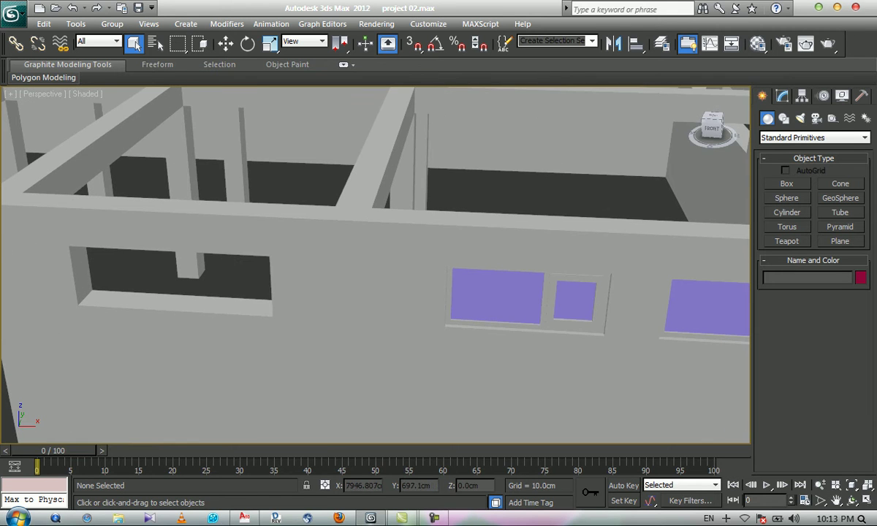
scroll(376, 268, "down", 5)
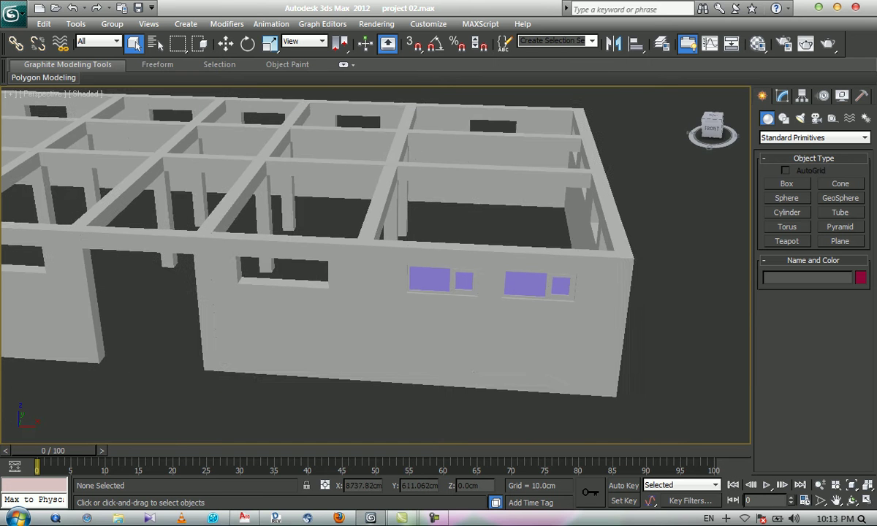
Step: Orbit around the building to inspect the empty window openings in its right side wall
left_click(852, 501)
left_click_drag(409, 285, 329, 274)
scroll(375, 265, "down", 4)
middle_click_drag(409, 285, 285, 263)
left_click_drag(365, 282, 300, 277)
scroll(376, 265, "up", 5)
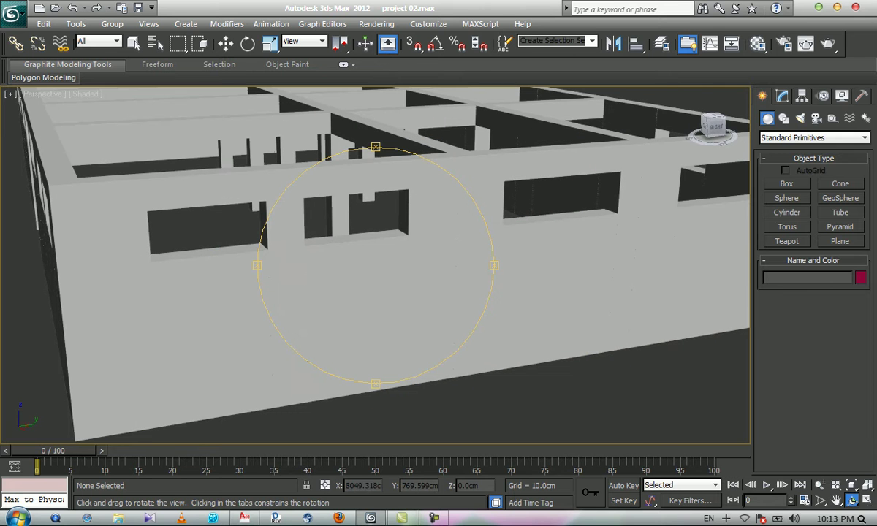
left_click_drag(321, 281, 417, 281)
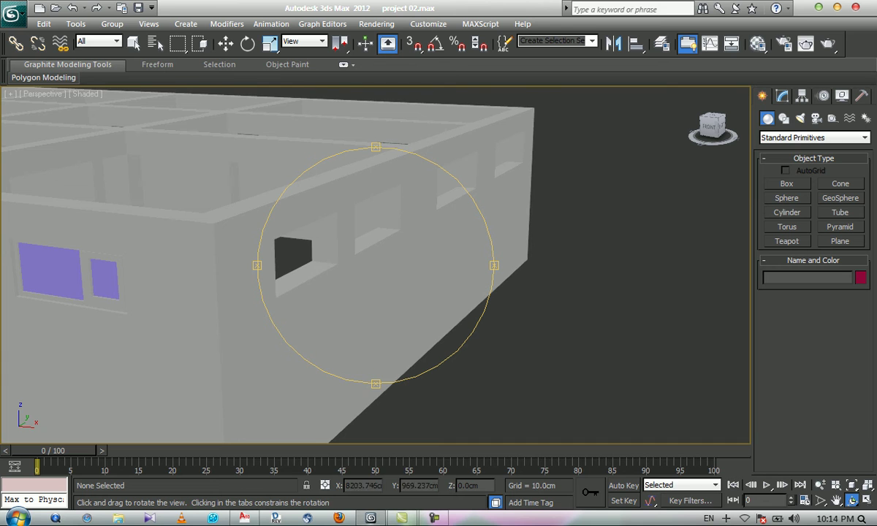
scroll(262, 263, "down", 4)
right_click(261, 264)
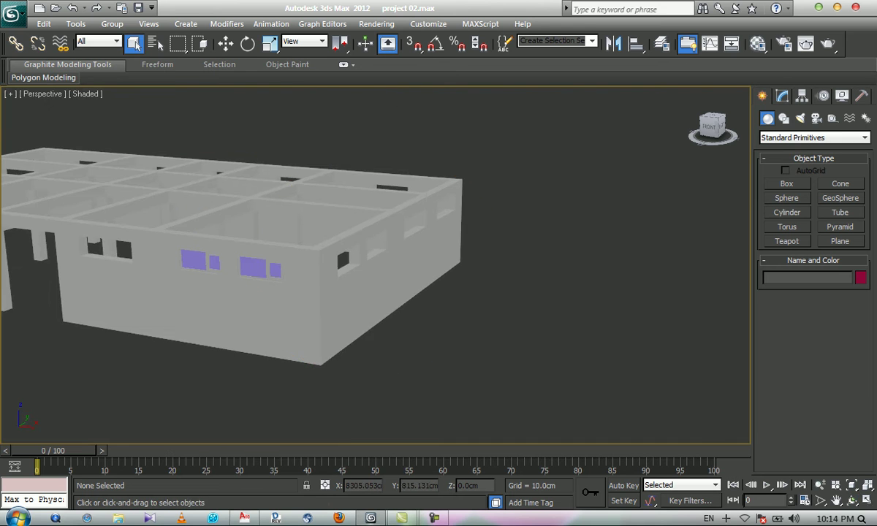
Step: Select the front wall's window group nearest the building's right corner
scroll(261, 264, "up", 4)
middle_click_drag(262, 264, 507, 249)
left_click(505, 249)
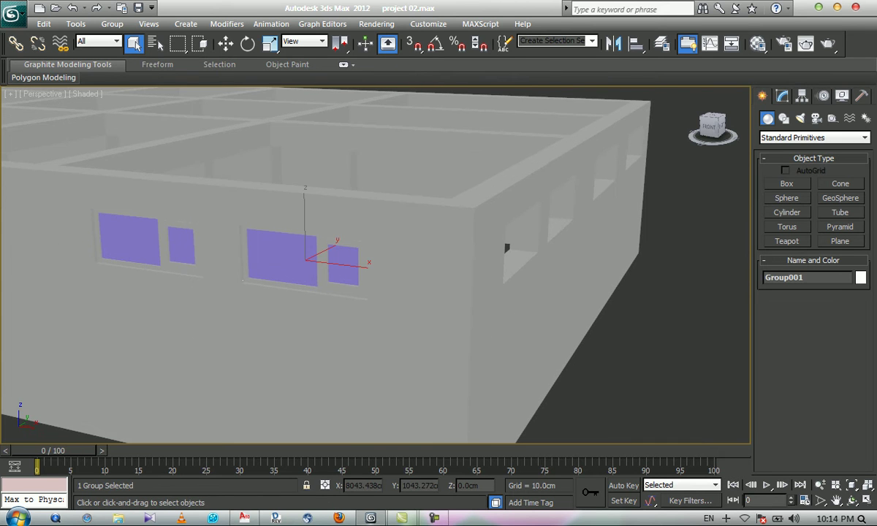
key("w")
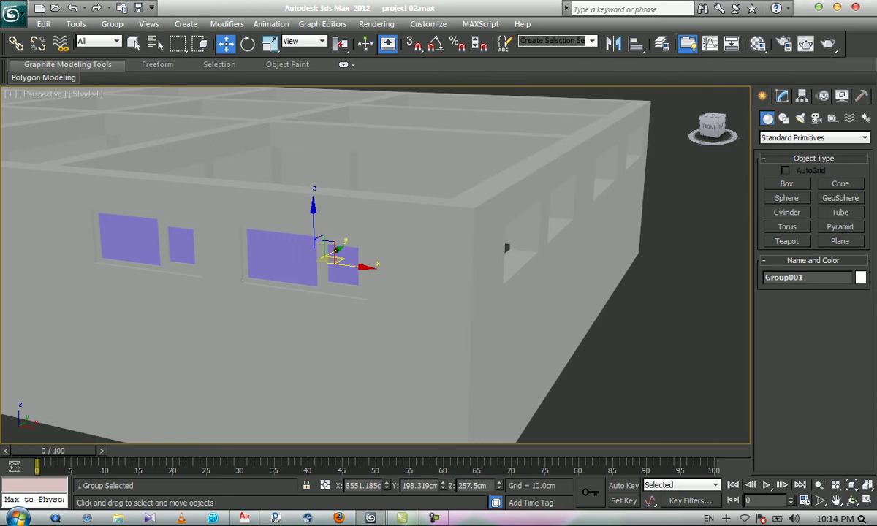
key("F5")
left_click_drag(352, 265, 506, 279, "shift")
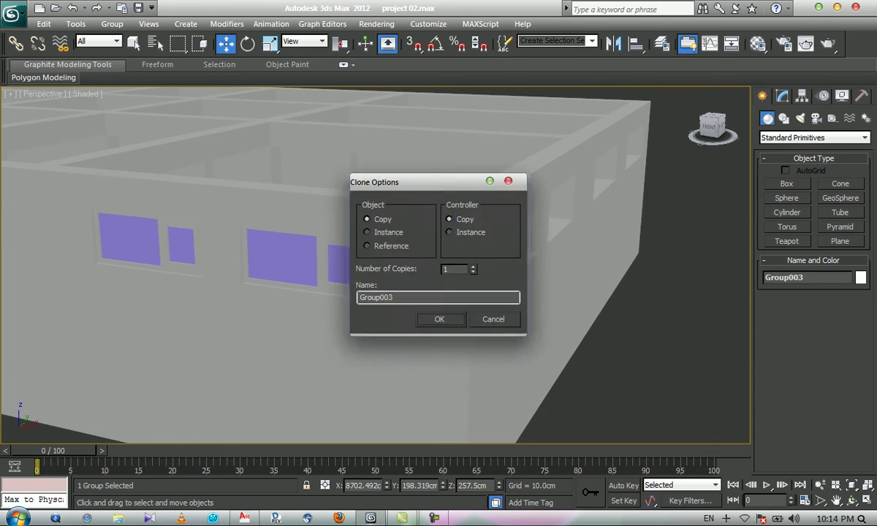
key("Escape")
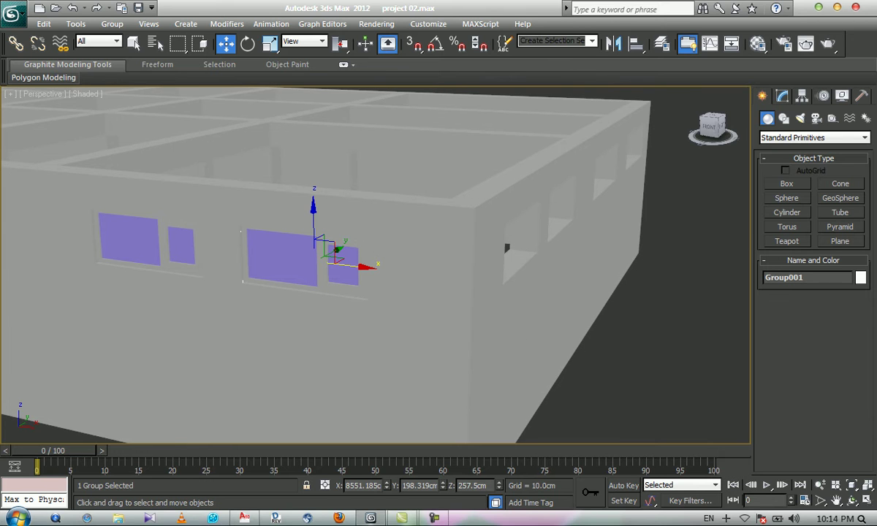
key("q")
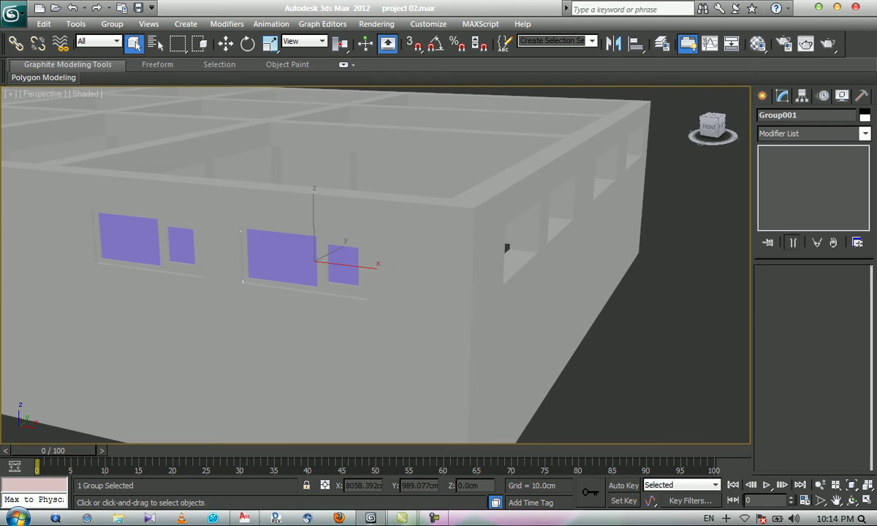
Step: Frame the selected window group up close to inspect its frame and glass panes
key("z")
scroll(375, 264, "down", 4)
middle_click_drag(293, 260, 416, 271)
key("z")
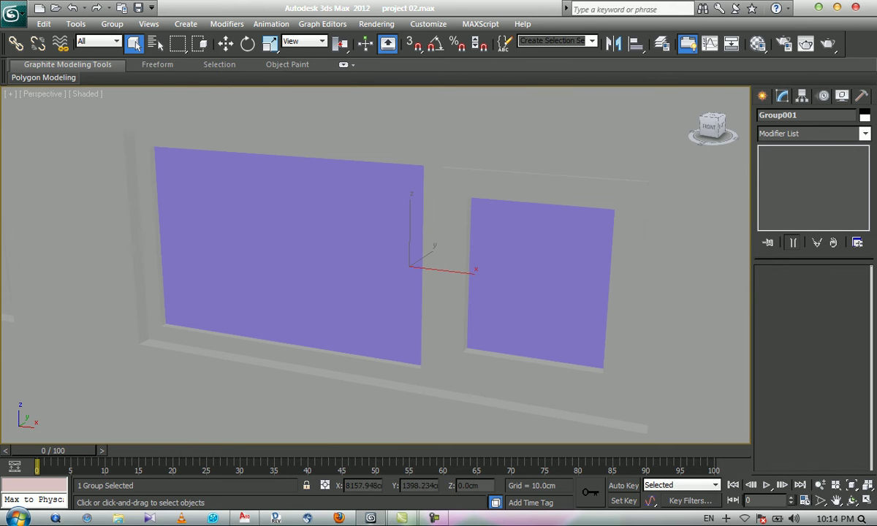
Step: Hide everything in the scene except the selected front-wall window group
key("shift+z")
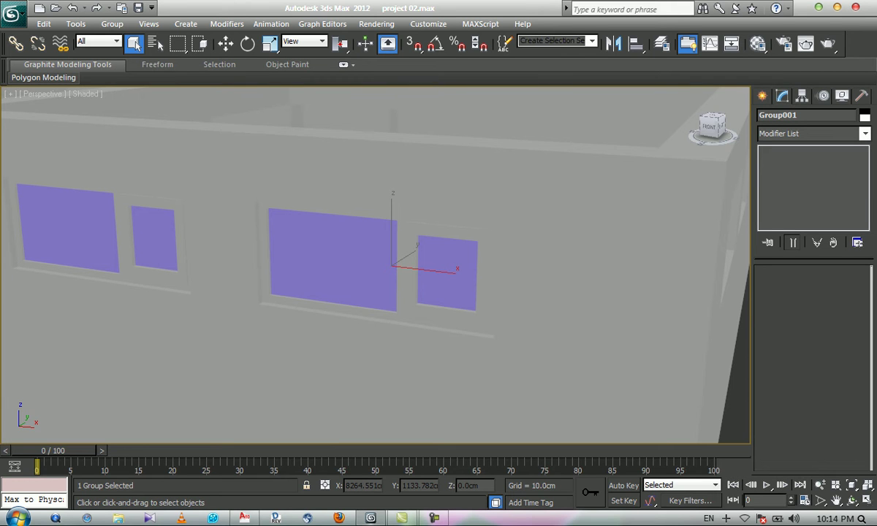
key("z")
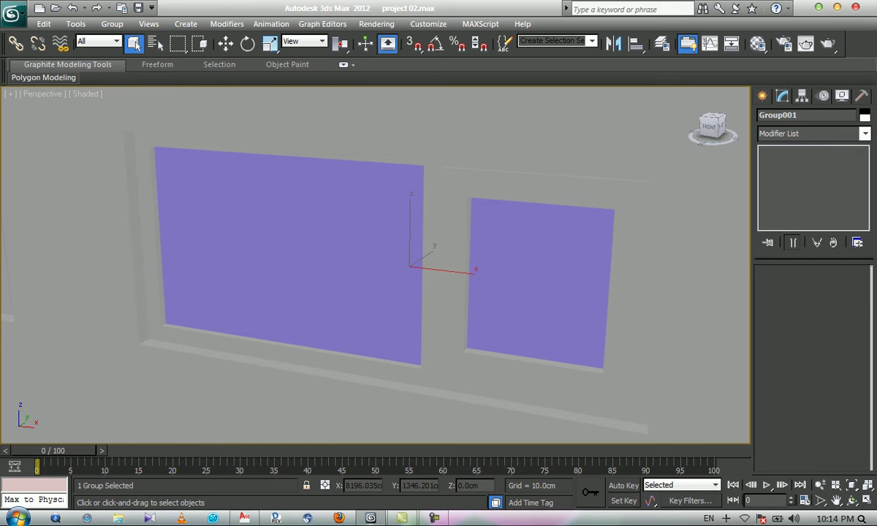
right_click(430, 223)
left_click(497, 157)
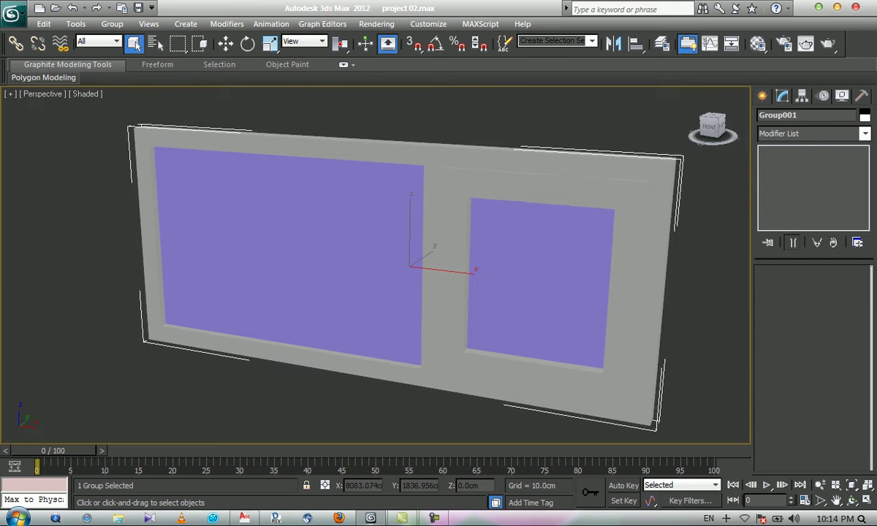
Step: Select the whole isolated window, frame and panes together, and group it under the default name
scroll(405, 270, "down", 5)
middle_click_drag(386, 269, 370, 276)
scroll(370, 276, "up", 3)
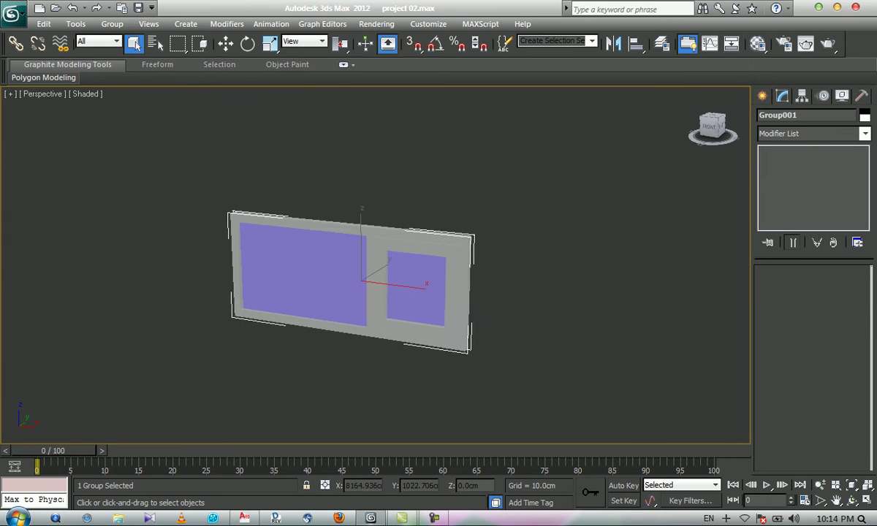
left_click(501, 184)
left_click_drag(187, 160, 582, 382)
left_click(111, 23)
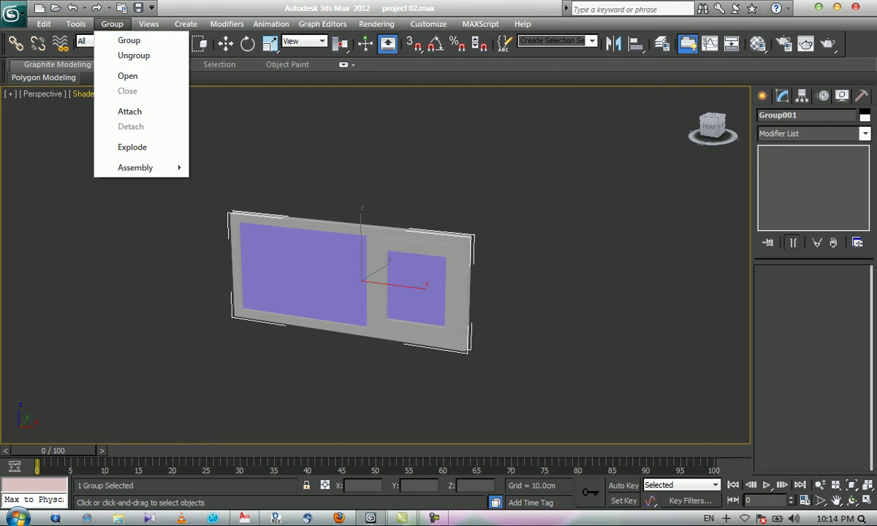
left_click(132, 38)
key("Return")
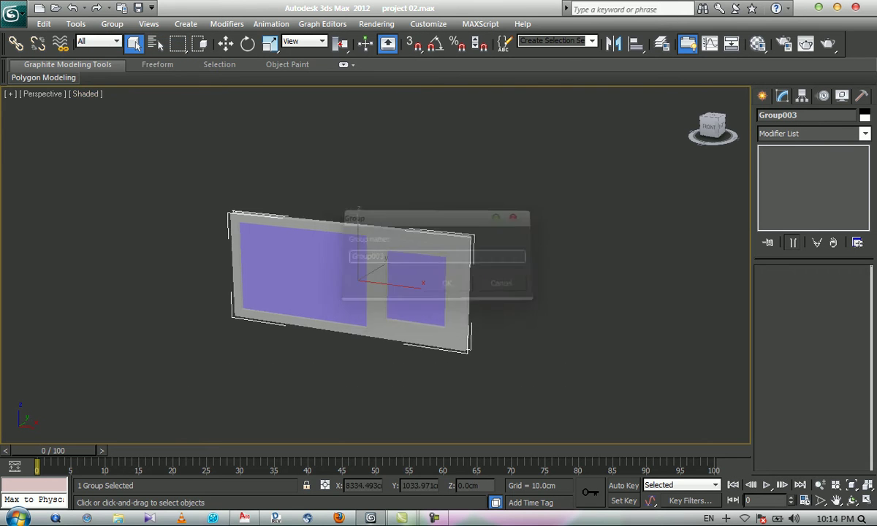
Step: Unhide all objects to bring the building back around the grouped window
middle_click_drag(515, 206, 488, 203)
right_click(488, 203)
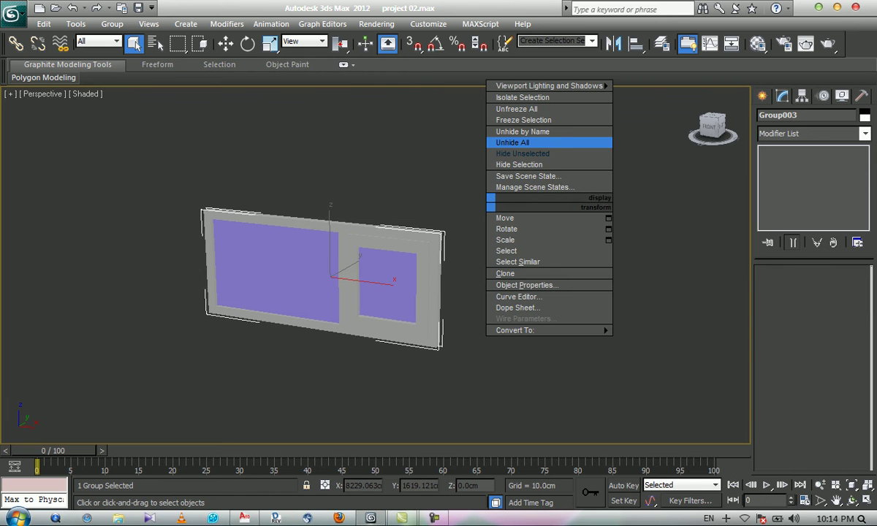
left_click(512, 142)
scroll(375, 266, "down", 5)
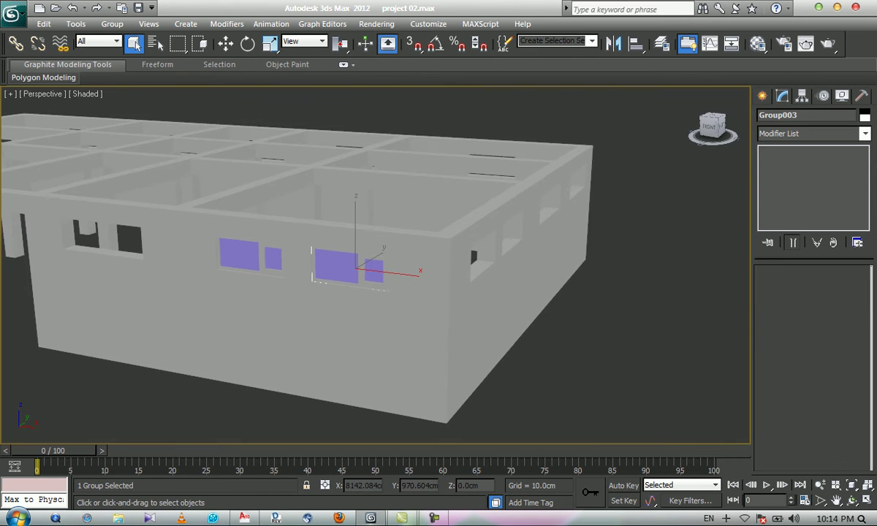
Step: Clone the window group as one independent copy, moved about 331 cm along X past the building's right corner
key("w")
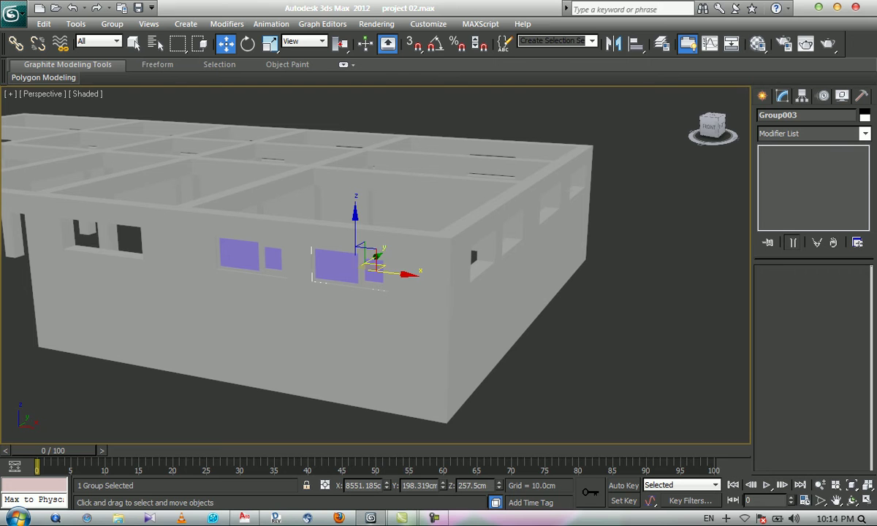
left_click_drag(375, 255, 558, 276, "shift")
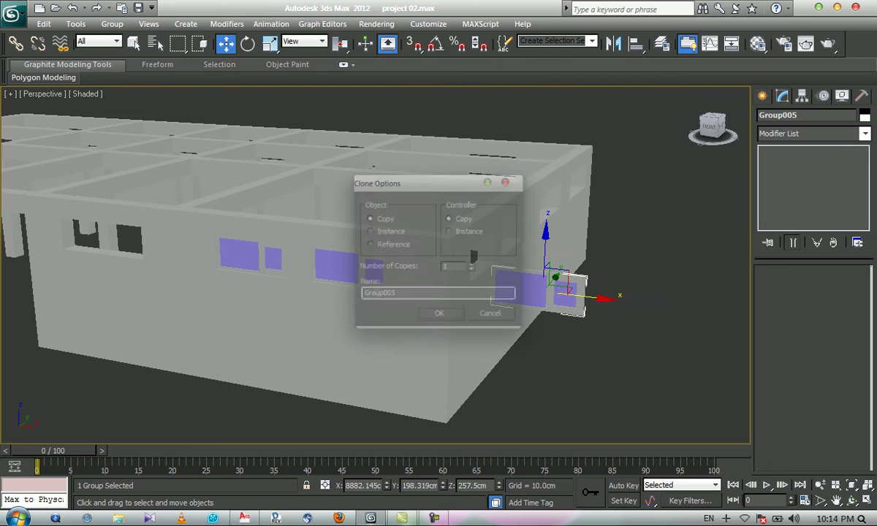
key("Return")
Step: Rotate the copied window group 90 degrees about the world Z axis to align it with the right side wall
middle_click_drag(557, 277, 249, 106)
scroll(479, 317, "up", 4)
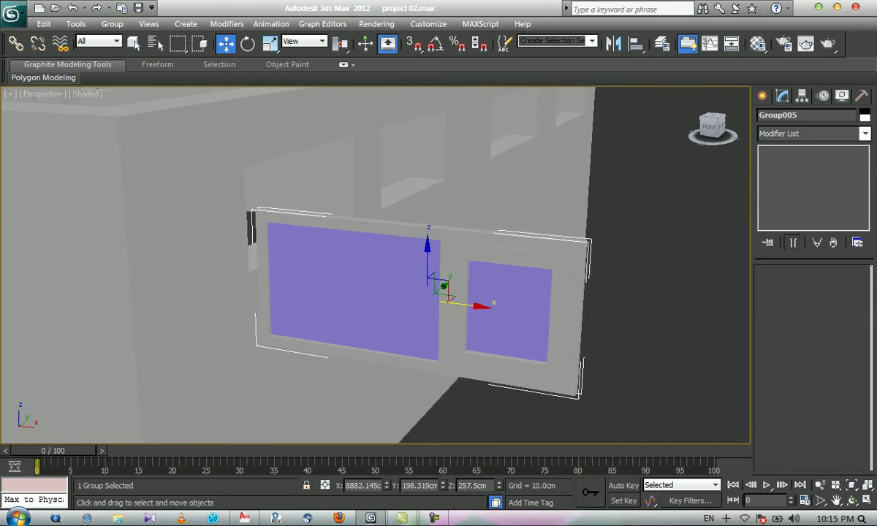
scroll(537, 292, "up", 5)
scroll(374, 264, "down", 5)
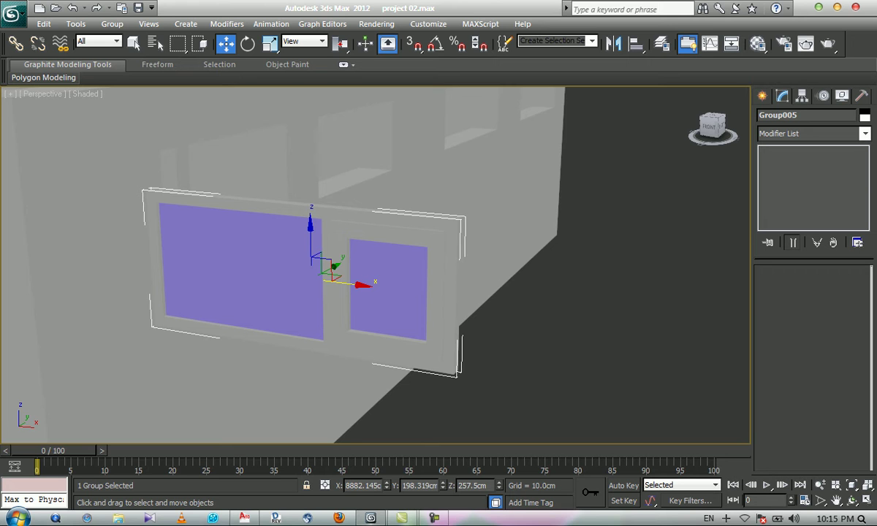
right_click(248, 44)
left_click_drag(409, 201, 542, 234)
double_click(596, 294)
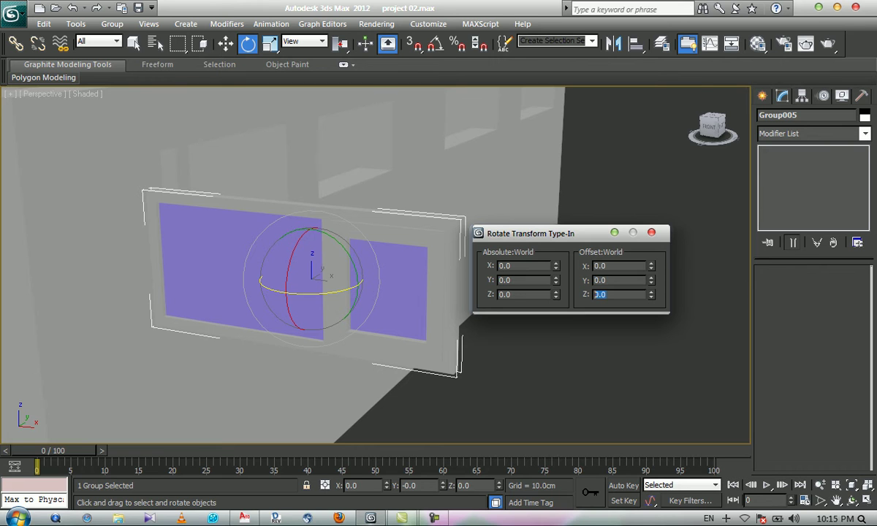
type("90")
key("Return")
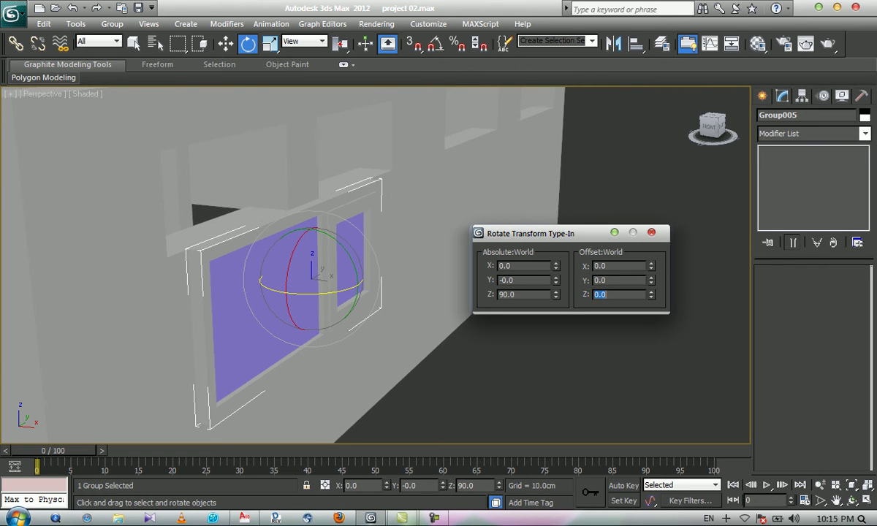
left_click(652, 233)
Step: Turn on 3D snapping for moving the copied window and make it snap to vertices instead of grid points
left_click(853, 500)
left_click_drag(409, 278, 314, 284)
middle_click_drag(409, 283, 142, 307)
key("Escape")
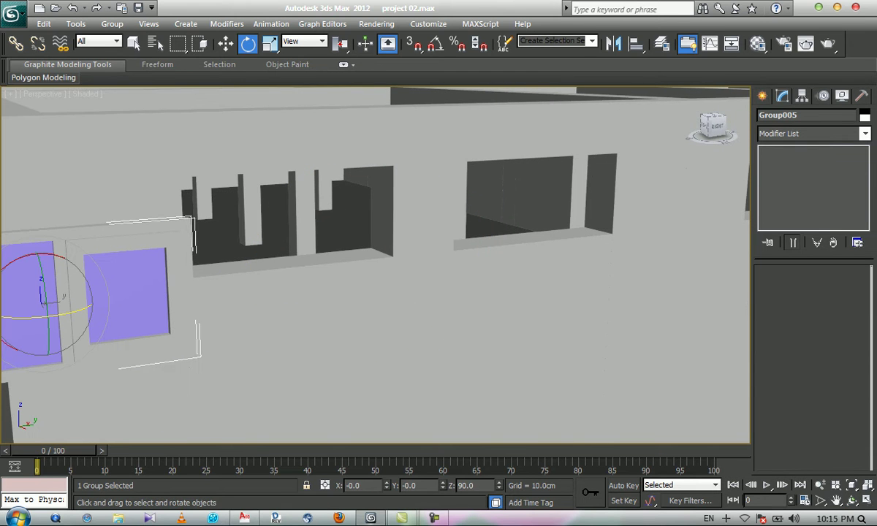
key("s")
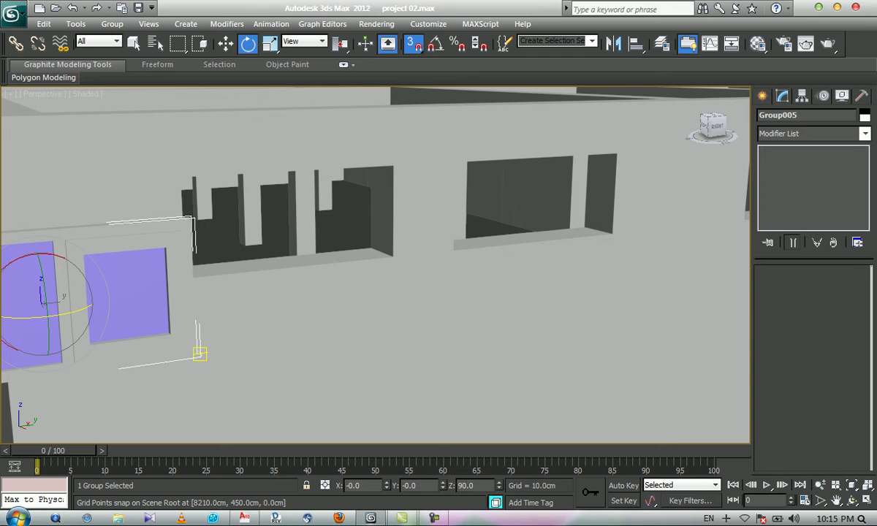
key("w")
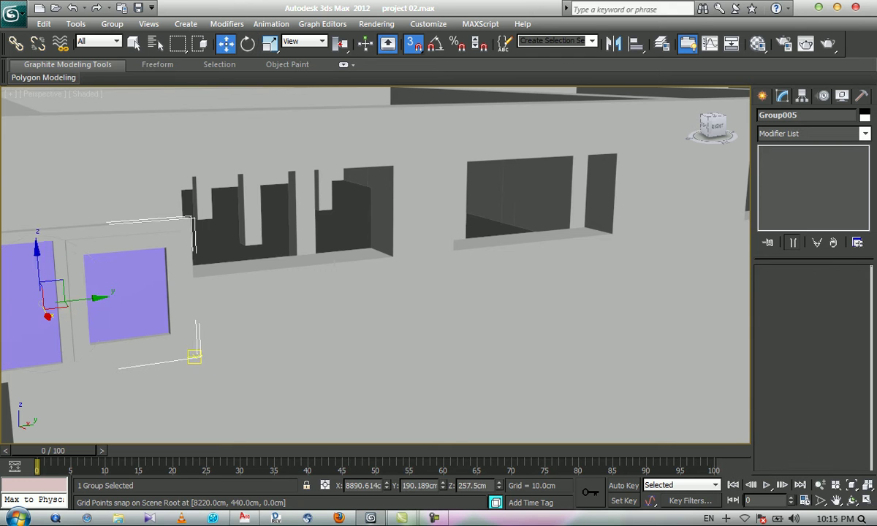
mouse_move(189, 338)
middle_mouse_down()
mouse_move(314, 223)
mouse_move(255, 310)
middle_mouse_up()
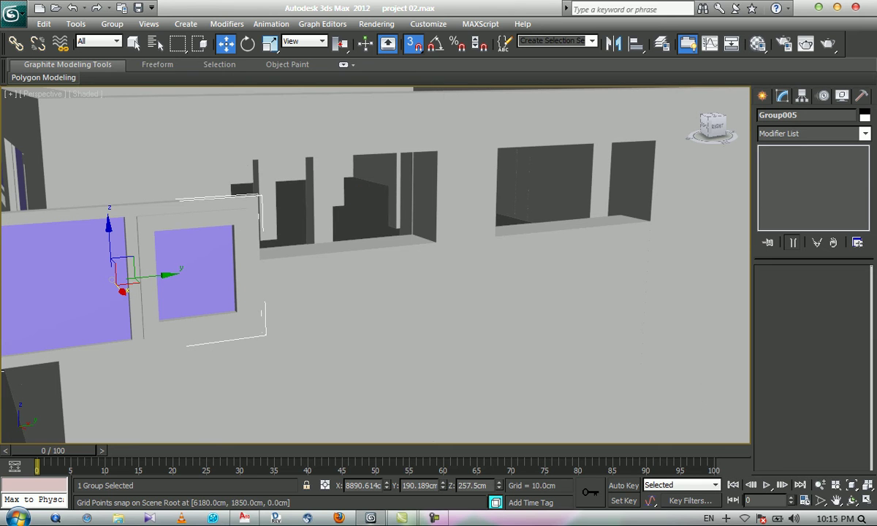
right_click(414, 43)
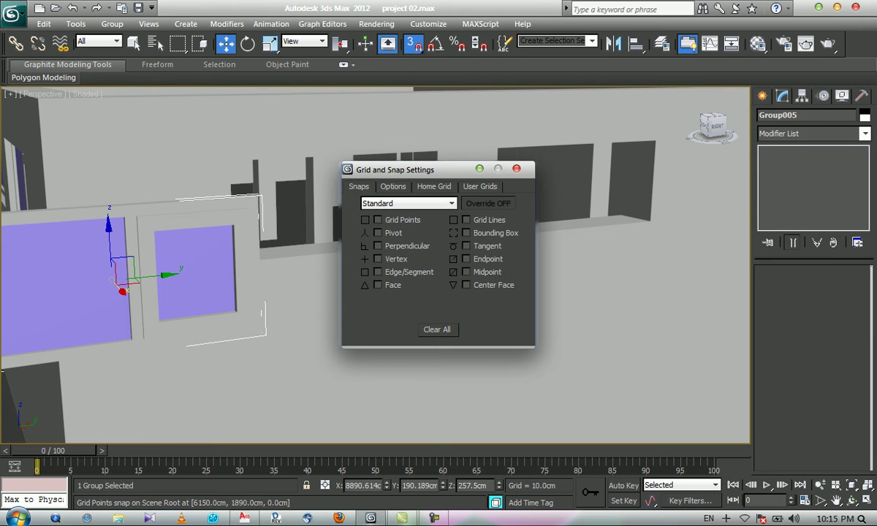
left_click(517, 169)
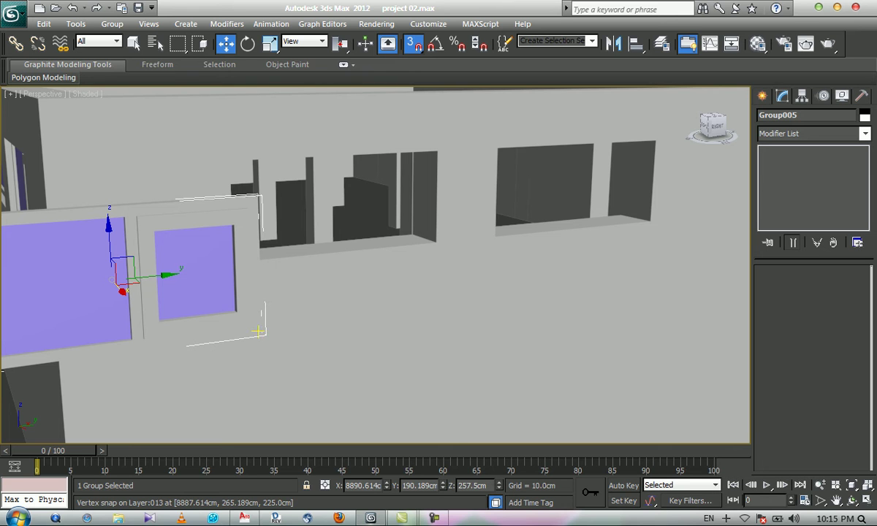
Step: Snap the copied window's lower corner to the matching corner of the right wall's first opening, and turn snapping off
scroll(264, 334, "up", 4)
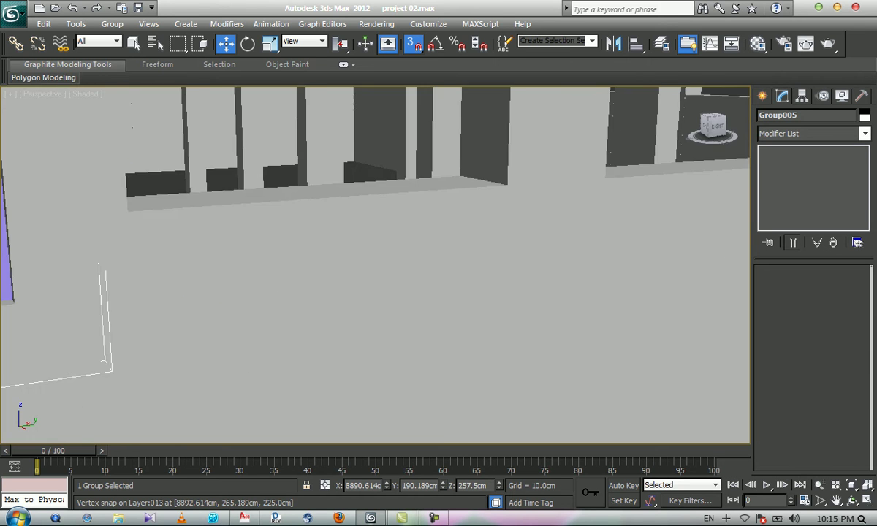
middle_click_drag(265, 334, 511, 257)
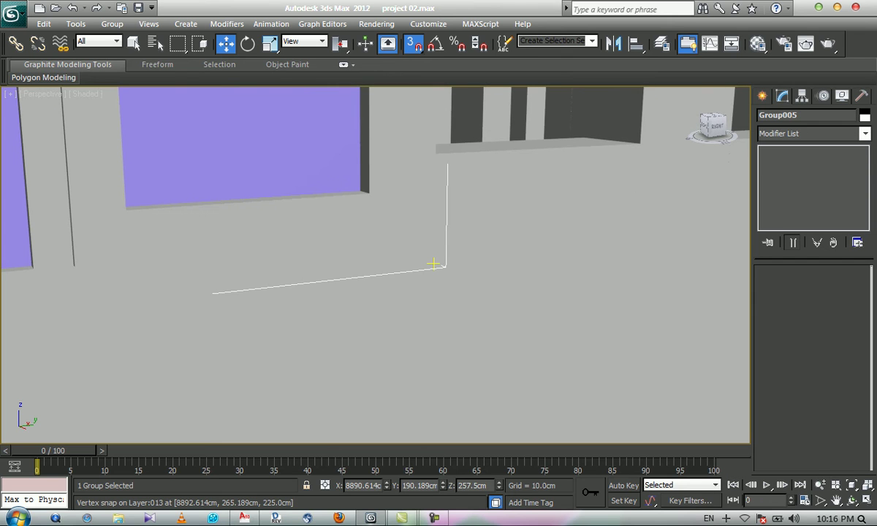
left_click_drag(433, 264, 639, 146)
middle_click_drag(505, 180, 373, 279)
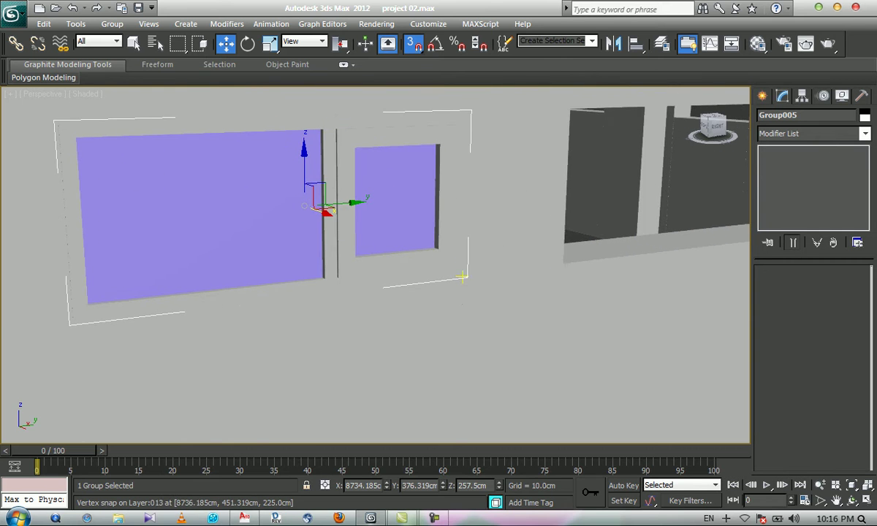
scroll(462, 277, "up", 3)
key("s")
Step: Offset the copied window by -5 cm along the world X axis to recess it into the right wall
scroll(376, 266, "down", 4)
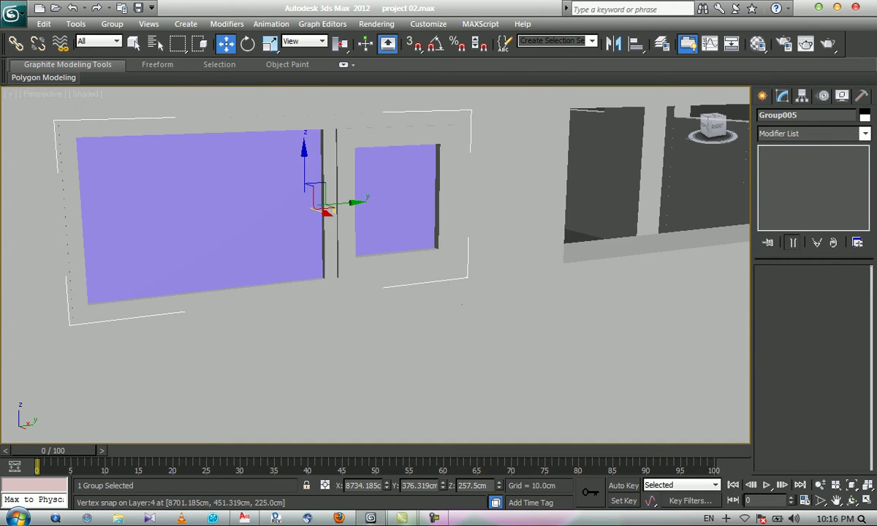
middle_click_drag(376, 241, 368, 331)
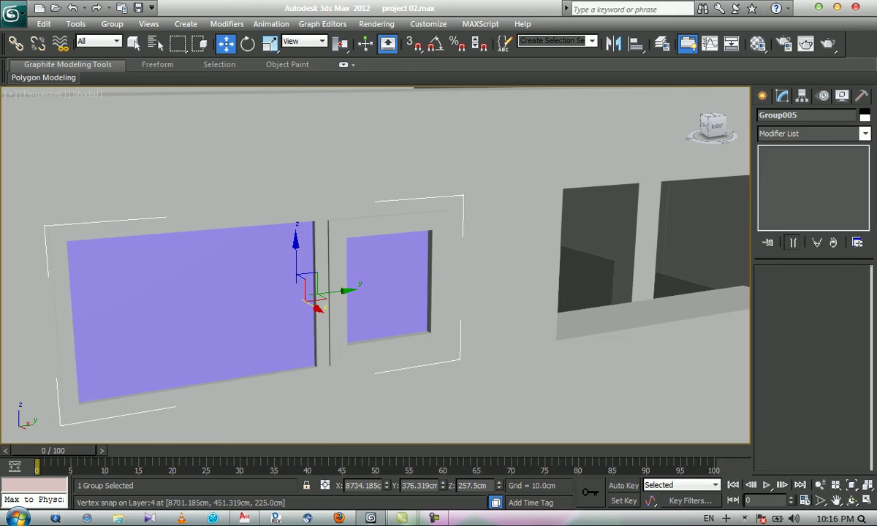
scroll(285, 365, "up", 4)
middle_click_drag(368, 321, 368, 320)
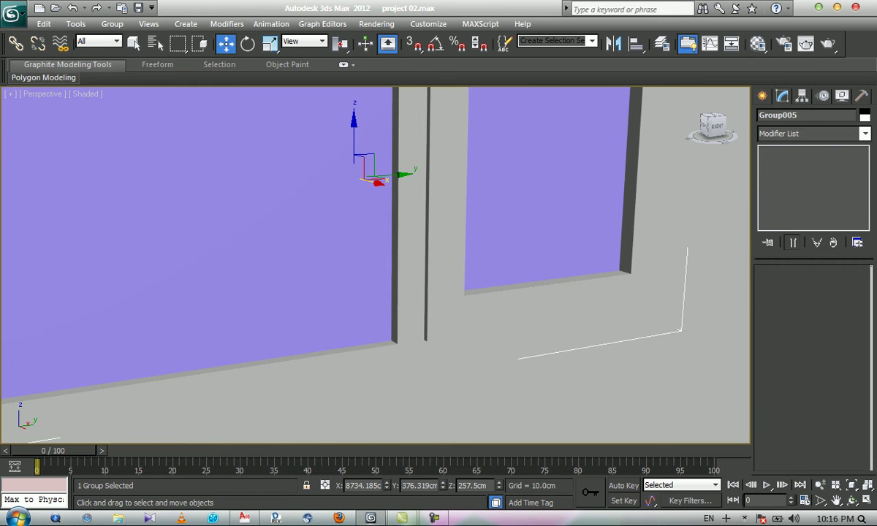
right_click(225, 45)
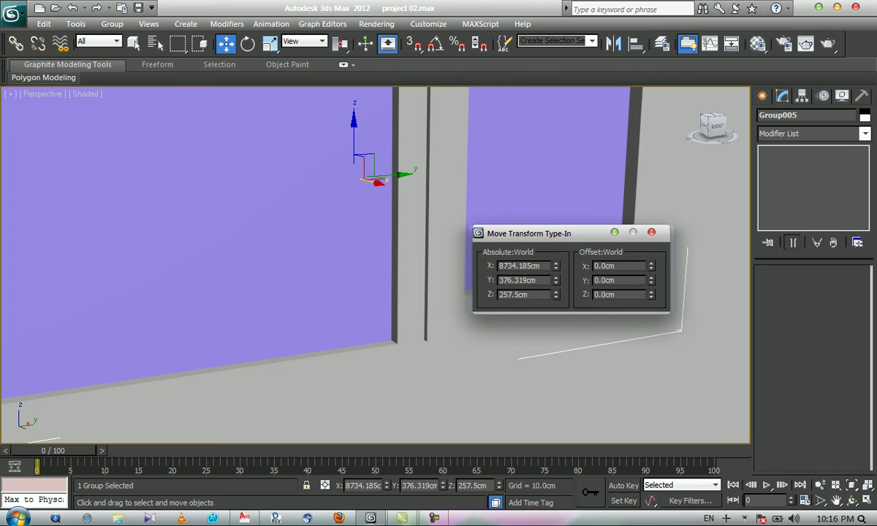
left_click_drag(617, 266, 592, 266)
type("-5")
key("Return")
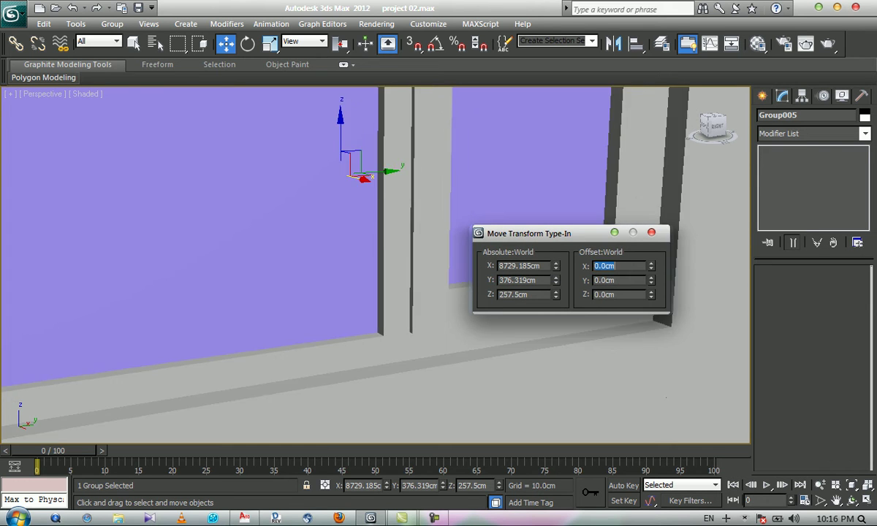
left_click(651, 232)
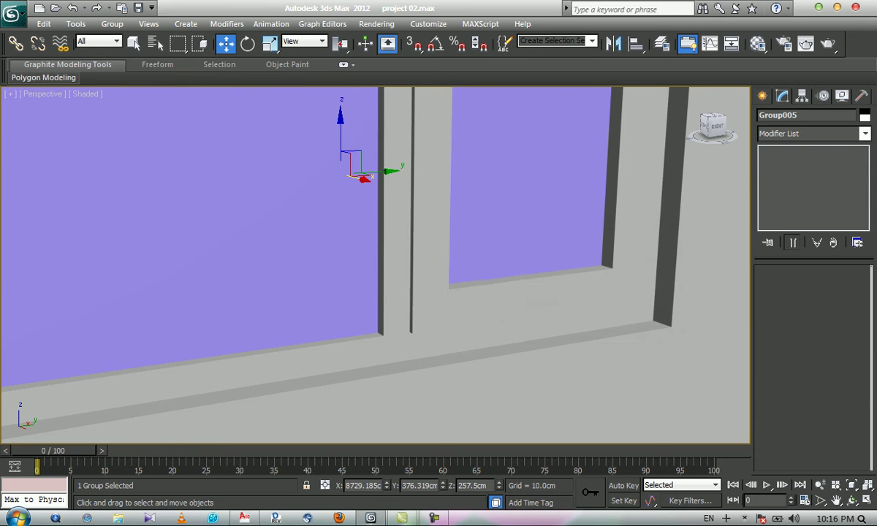
Step: Examine the placed window in the right side wall up close and against the whole building
middle_click_drag(652, 232, 593, 277)
scroll(594, 277, "down", 4)
scroll(371, 264, "down", 3)
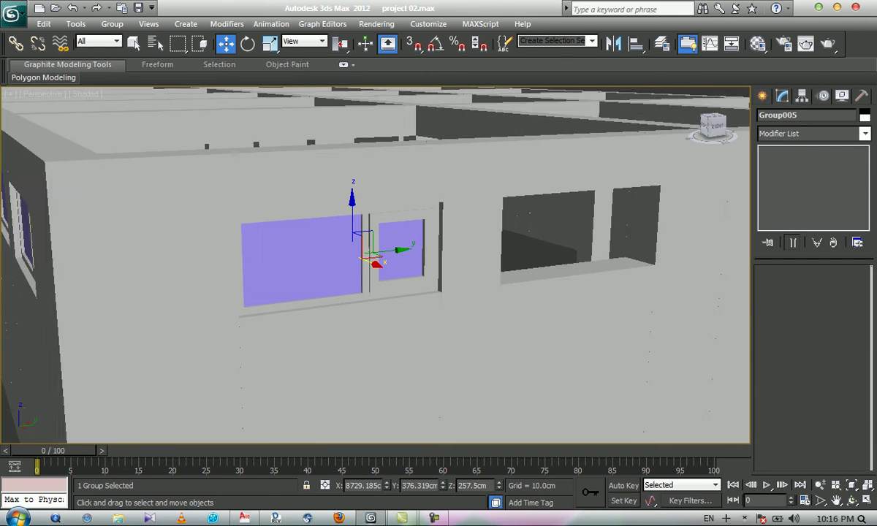
scroll(371, 264, "down", 4)
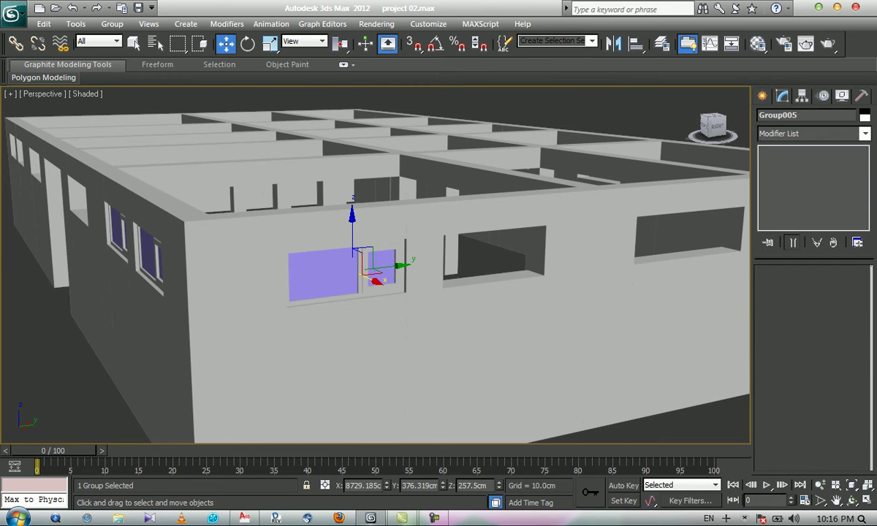
scroll(370, 264, "down", 4)
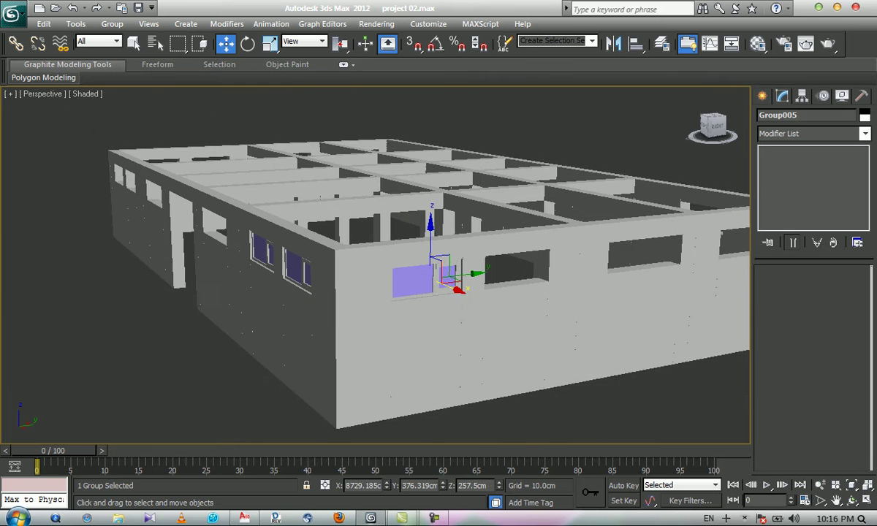
scroll(277, 252, "up", 4)
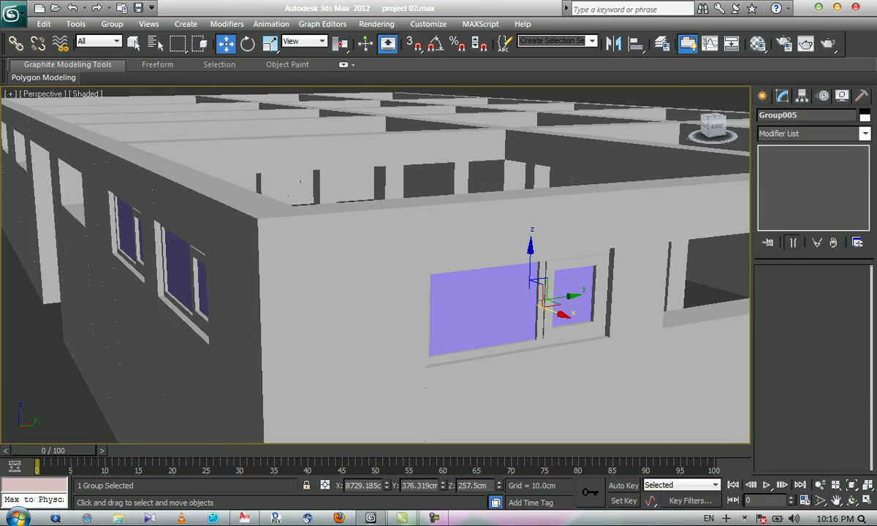
scroll(366, 256, "down", 5)
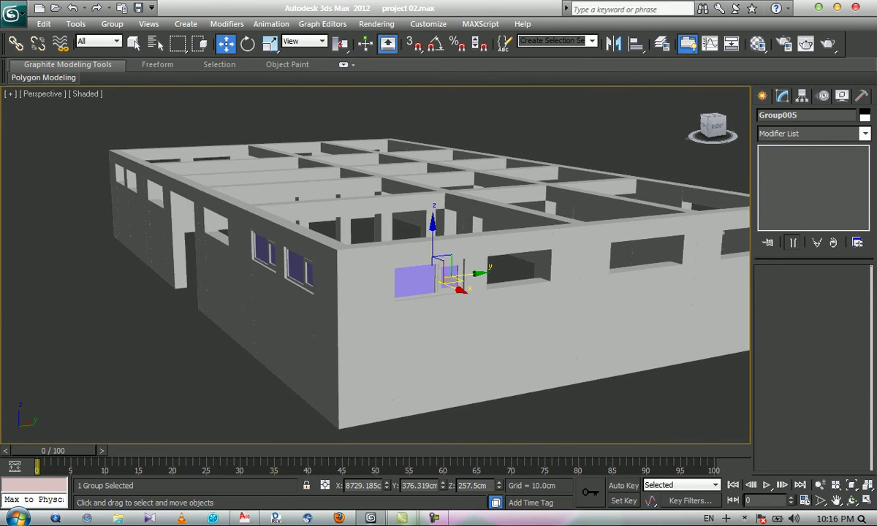
Step: Orbit around the building to examine the empty window openings in its back and left walls
middle_click_drag(442, 261, 358, 256)
left_click(852, 500)
left_click_drag(454, 271, 373, 269)
scroll(373, 269, "down", 5)
left_click_drag(431, 269, 314, 264)
middle_click_drag(395, 275, 291, 244)
left_click_drag(409, 285, 310, 292)
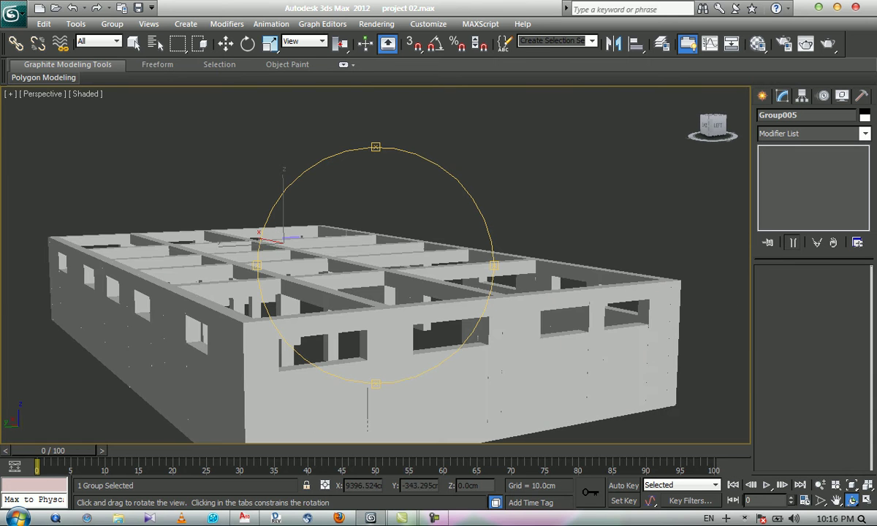
Step: Examine the windows placed in the front and right walls up close around the corner they share
left_click_drag(380, 281, 358, 315)
left_click_drag(446, 343, 555, 323)
left_click_drag(394, 293, 510, 295)
middle_click_drag(351, 266, 427, 269)
scroll(376, 265, "up", 3)
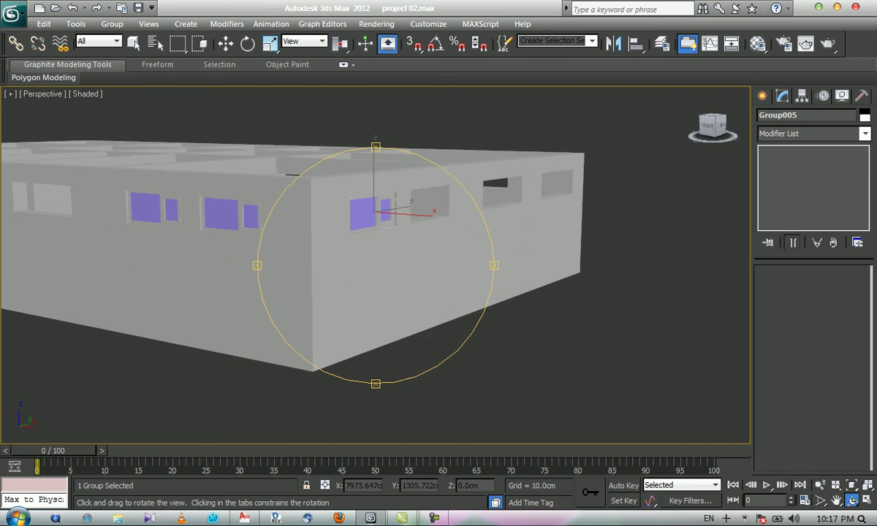
middle_click_drag(351, 267, 554, 288)
scroll(375, 265, "up", 4)
middle_click_drag(376, 266, 376, 281)
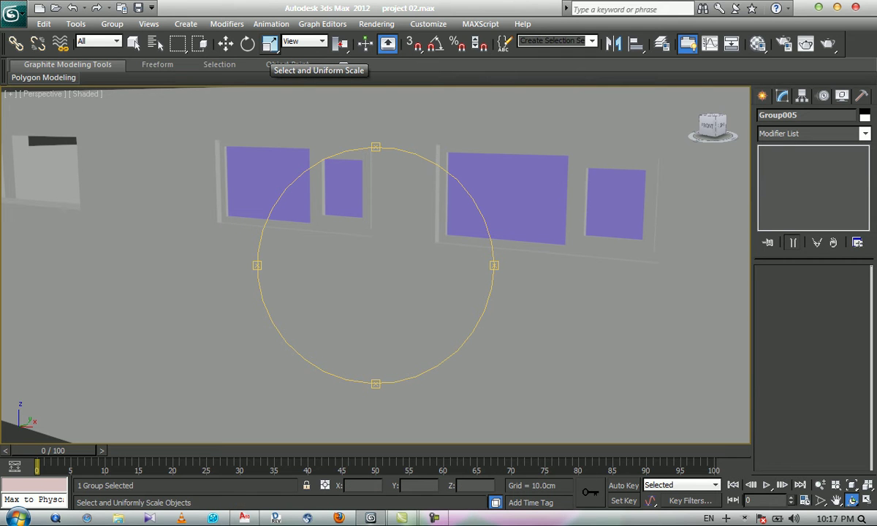
left_click_drag(413, 292, 390, 322)
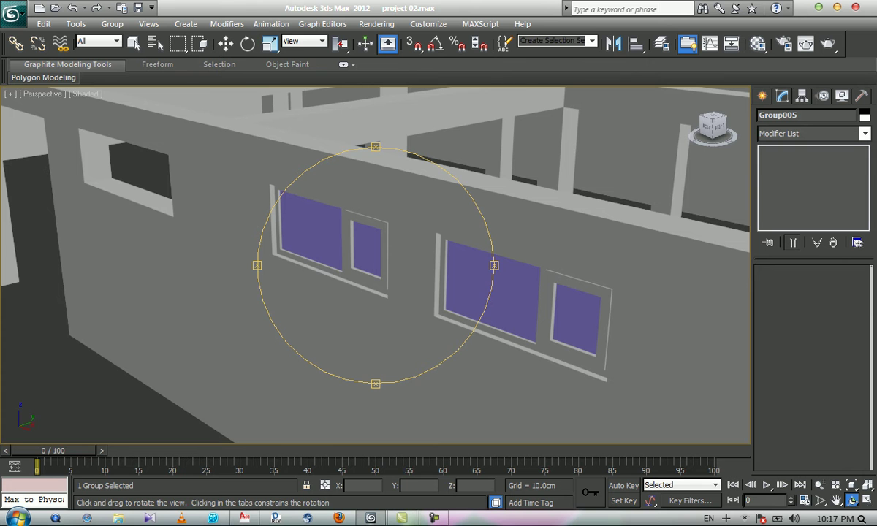
left_click_drag(366, 274, 405, 263)
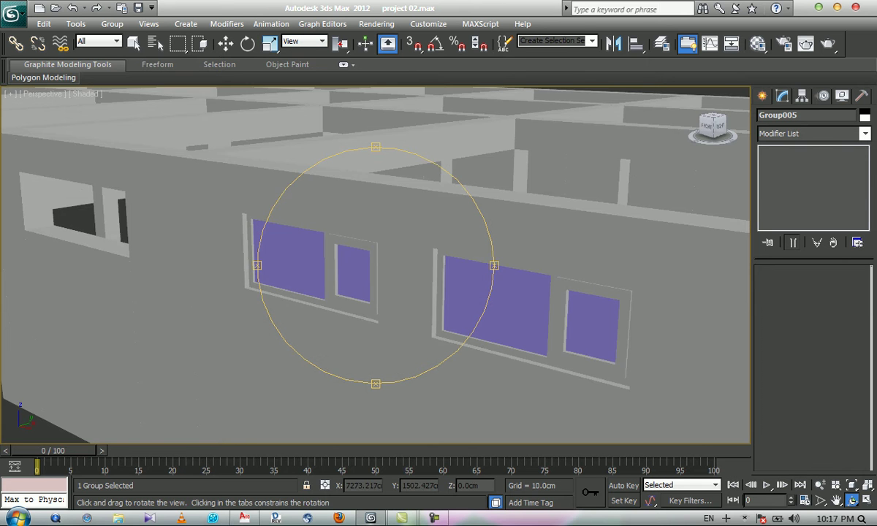
Step: Examine the whole building from the front, including its filled and empty window openings and the entrance
scroll(376, 265, "down", 4)
left_click_drag(351, 267, 457, 274)
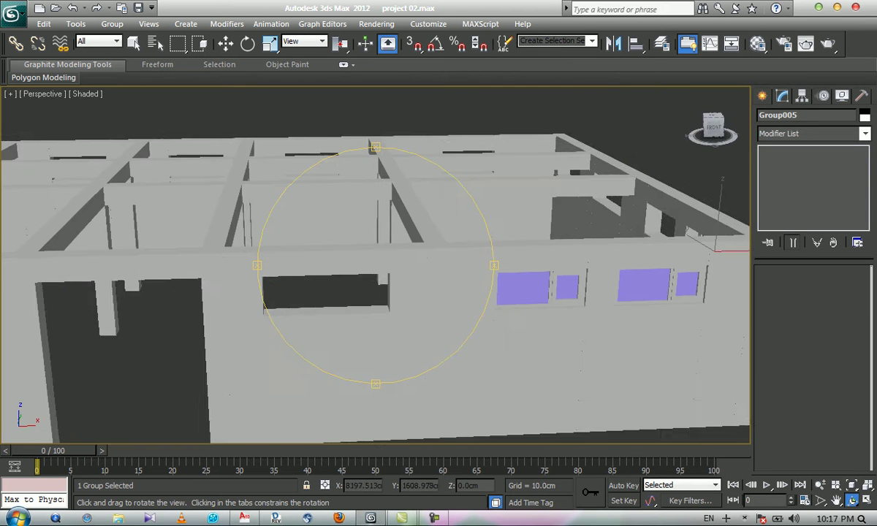
key("w")
scroll(376, 265, "down", 4)
middle_click_drag(376, 265, 477, 269)
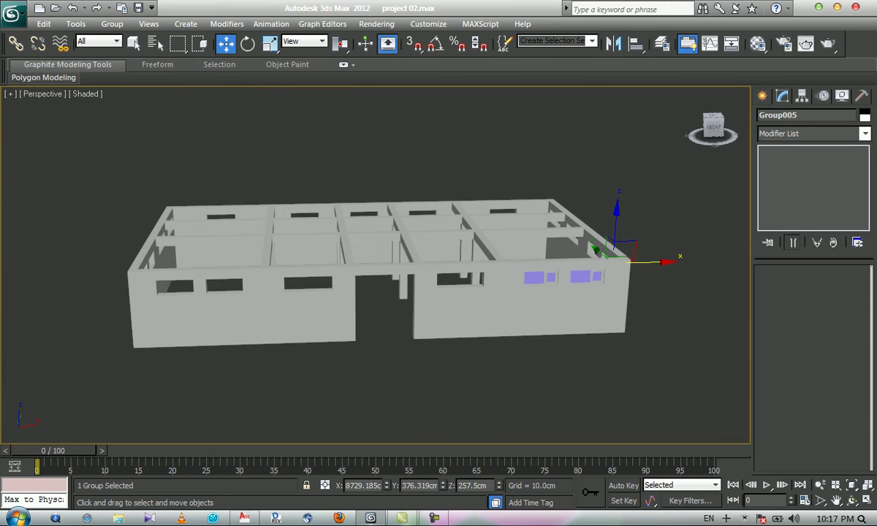
left_click(134, 44)
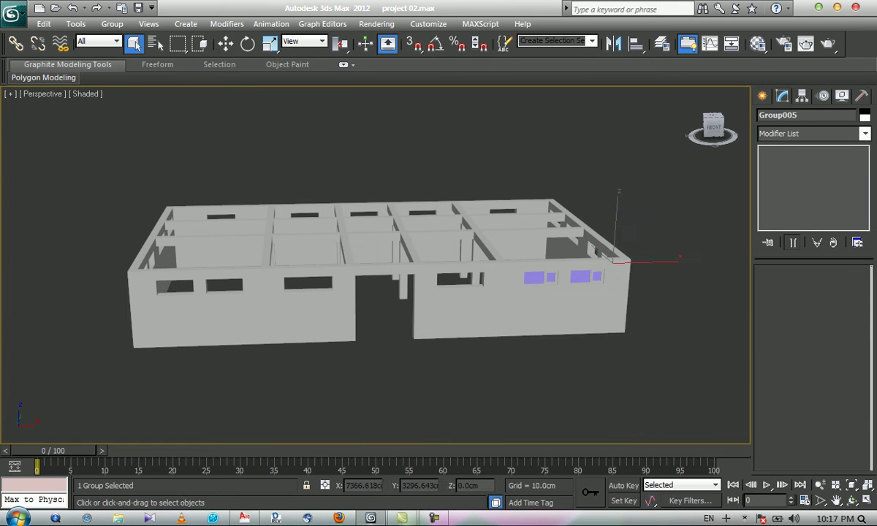
scroll(362, 268, "up", 5)
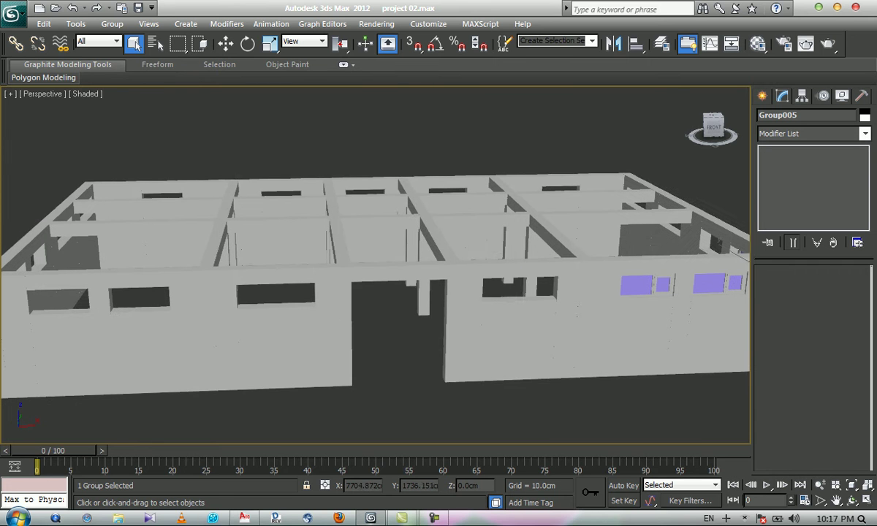
Step: Switch to the AutoCAD basement plan and delete the circle and shaft of the long stair flight's direction arrow
left_click(245, 517)
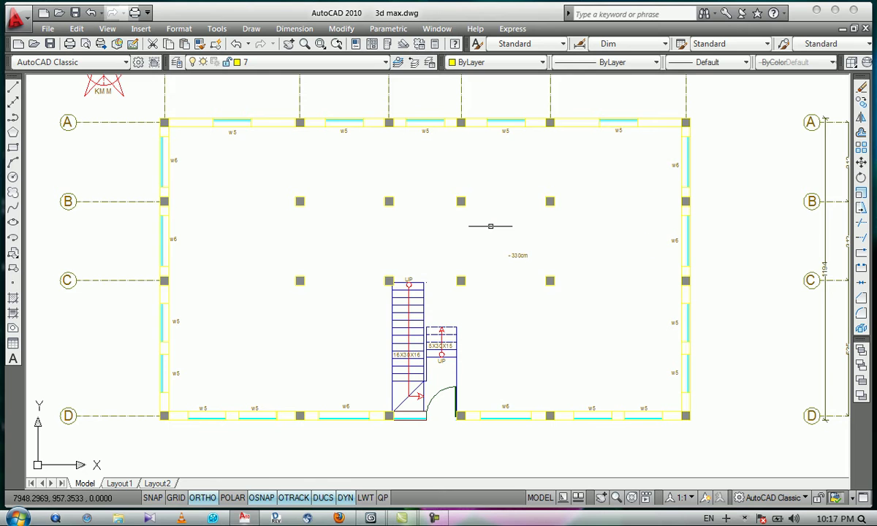
scroll(384, 307, "up", 3)
scroll(458, 247, "up", 3)
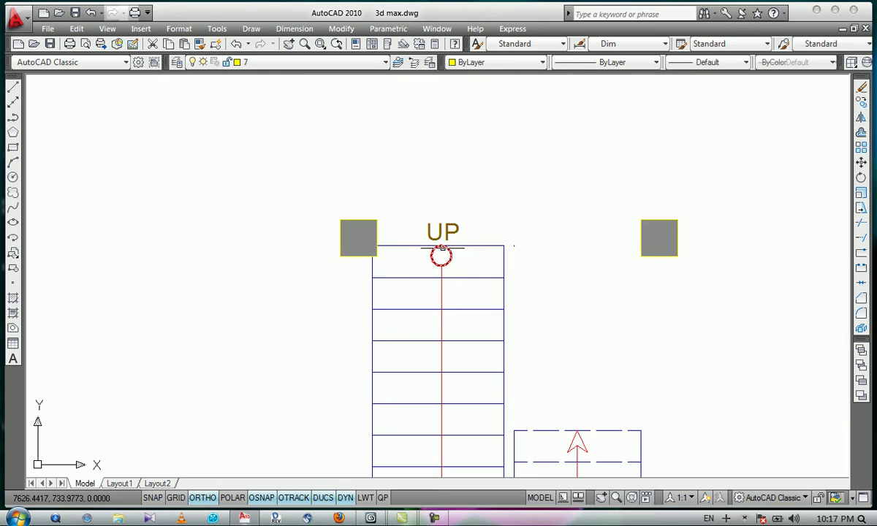
left_click(456, 250)
left_click(420, 273)
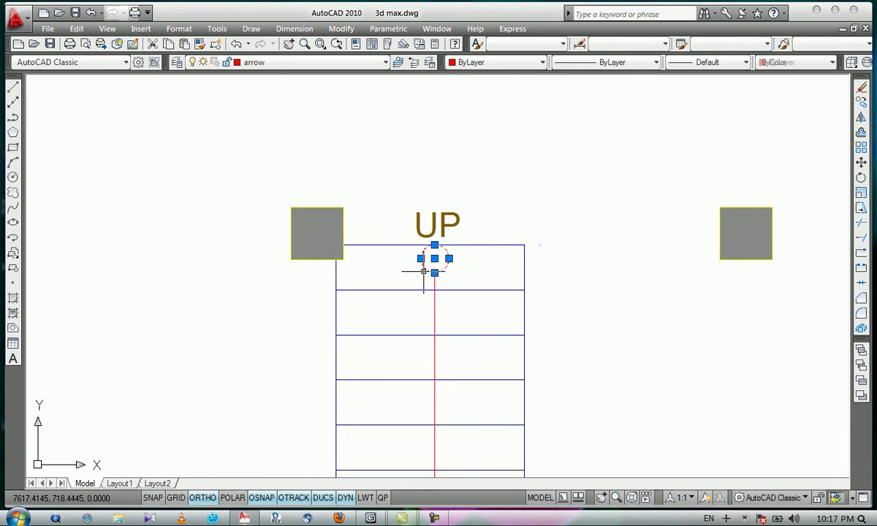
type("4")
key("Escape")
left_click(450, 267)
left_click(423, 281)
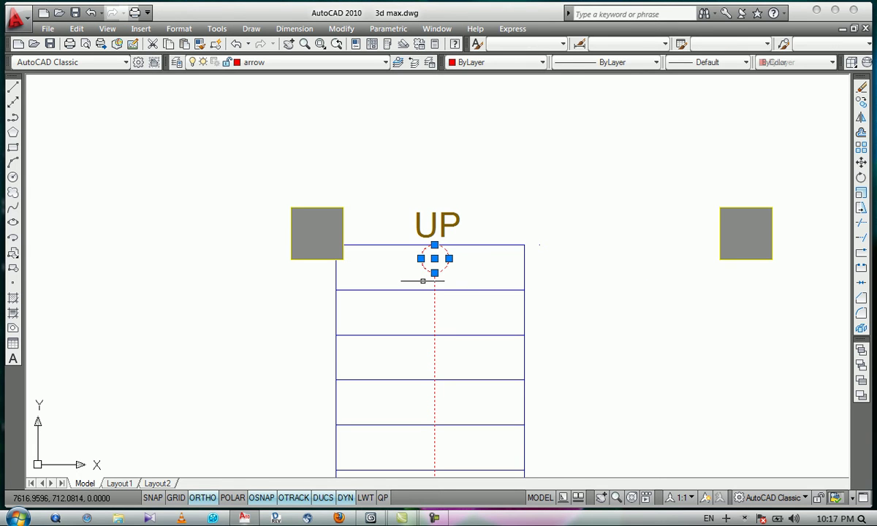
key("Delete")
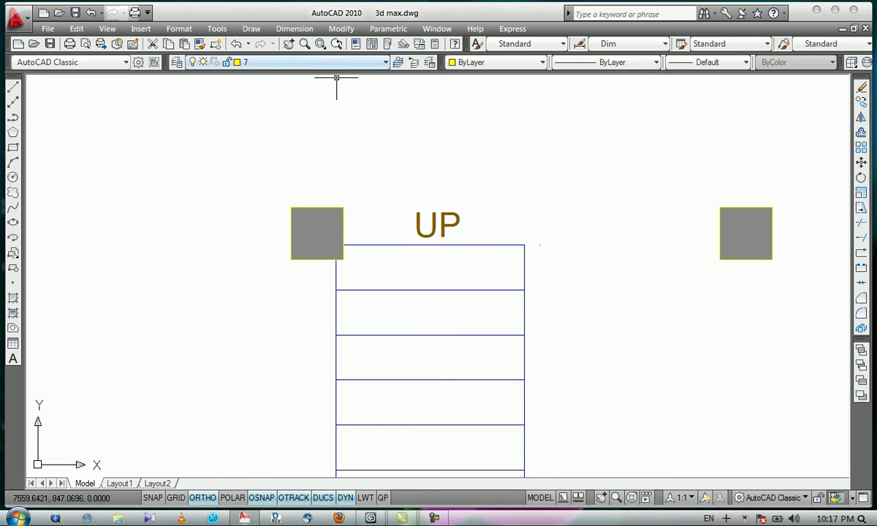
Step: Make layer 8 current and try to create a boundary inside the long flight's uppermost tread
left_click(329, 62)
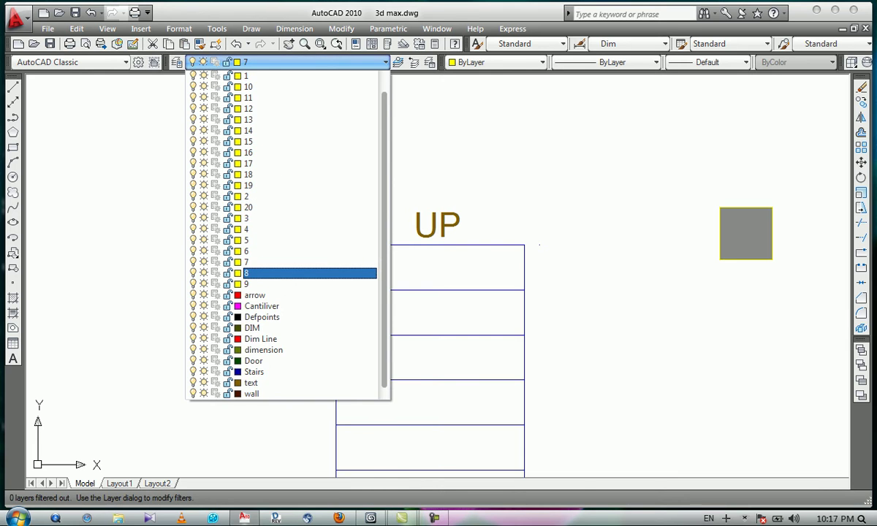
left_click(300, 273)
type("bo")
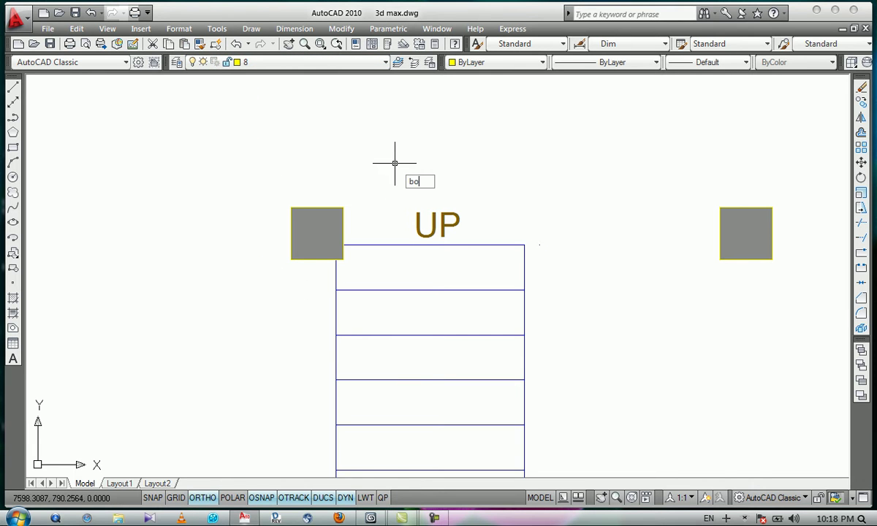
key("Return")
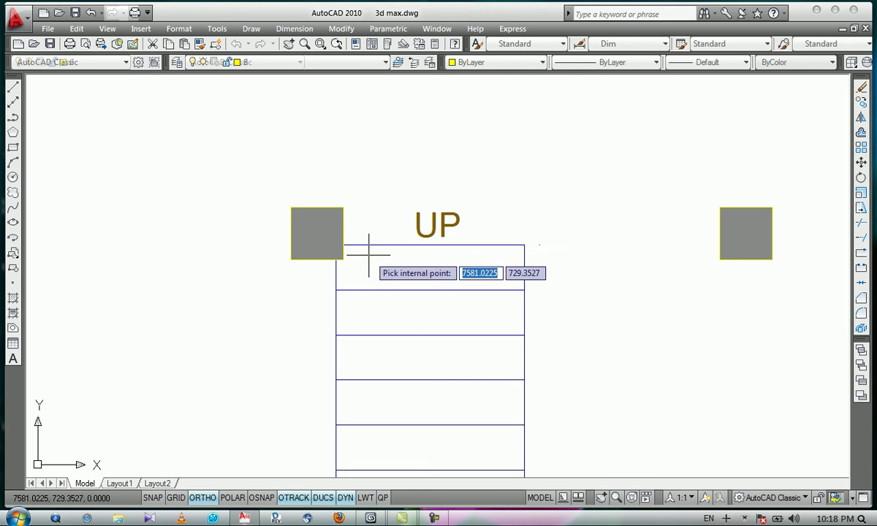
scroll(368, 255, "up", 2)
key("Escape")
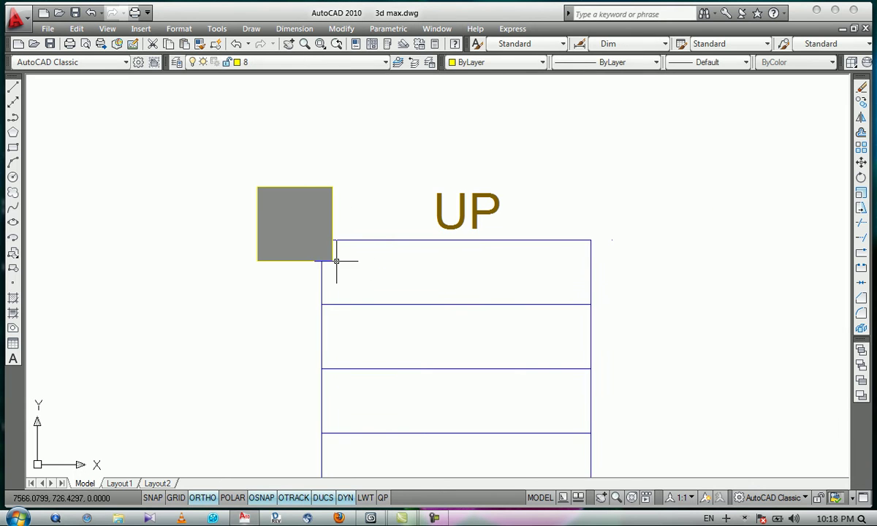
Step: Draw a rectangle tracing the long stair flight's uppermost tread, between its opposite corners at the column end
scroll(334, 263, "up", 2)
scroll(336, 262, "down", 1)
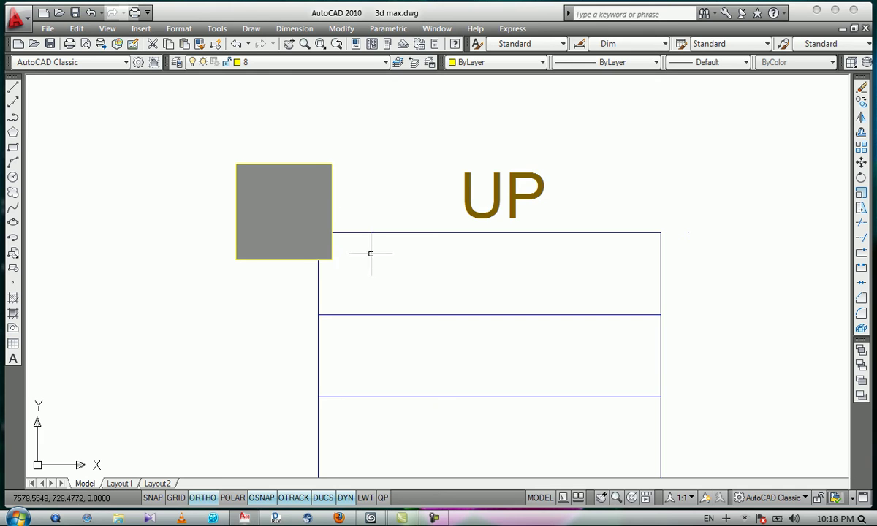
scroll(324, 243, "up", 1)
scroll(254, 305, "down", 6)
scroll(254, 306, "up", 4)
scroll(265, 313, "up", 5)
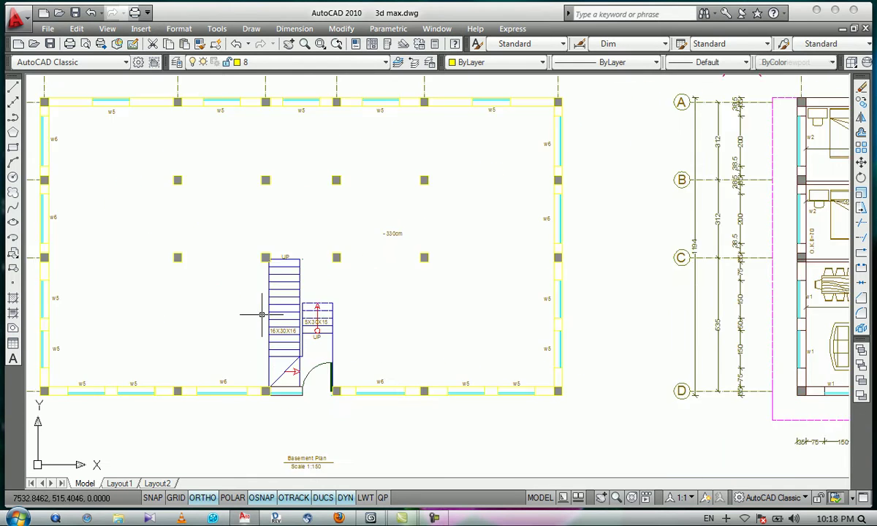
middle_click_drag(215, 207, 278, 236)
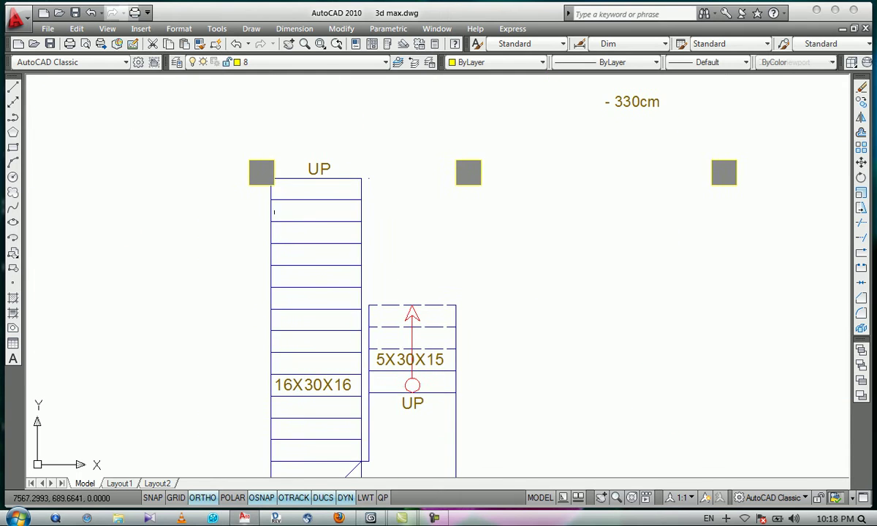
scroll(272, 191, "up", 4)
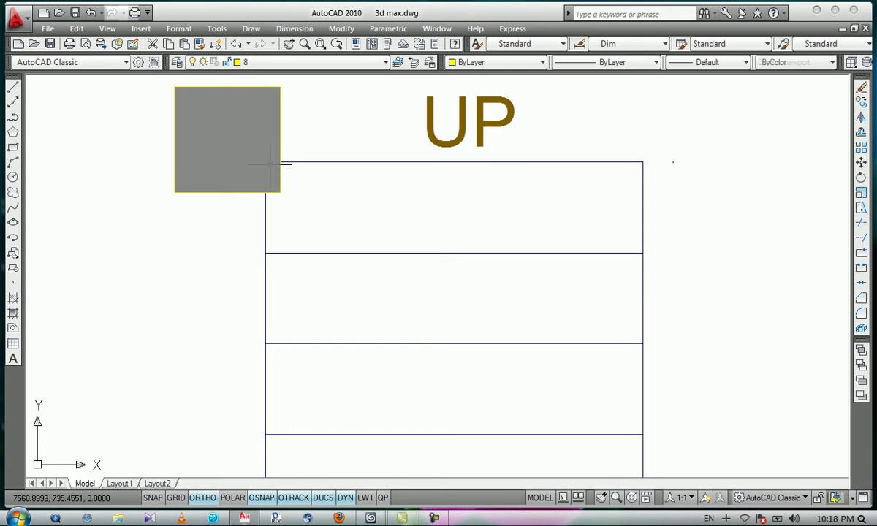
type("rec")
key("Return")
left_click(643, 162)
left_click(266, 253)
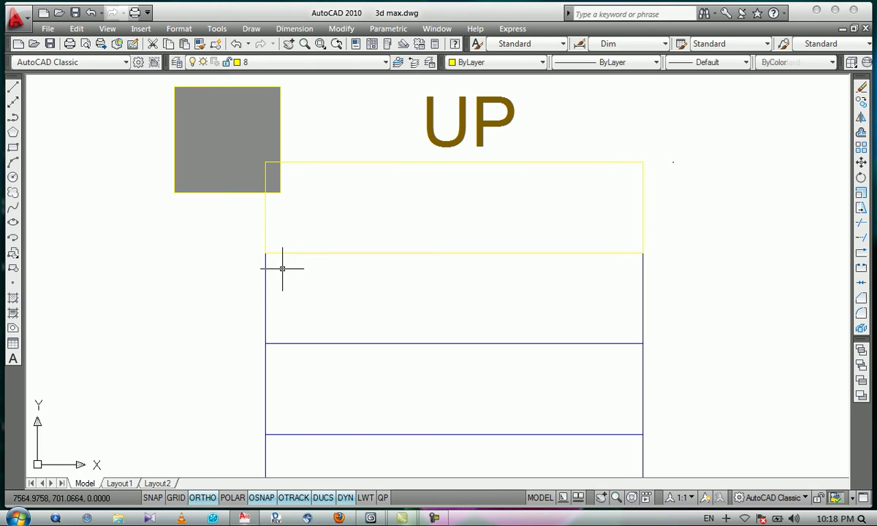
left_click(266, 177)
scroll(343, 121, "down", 5)
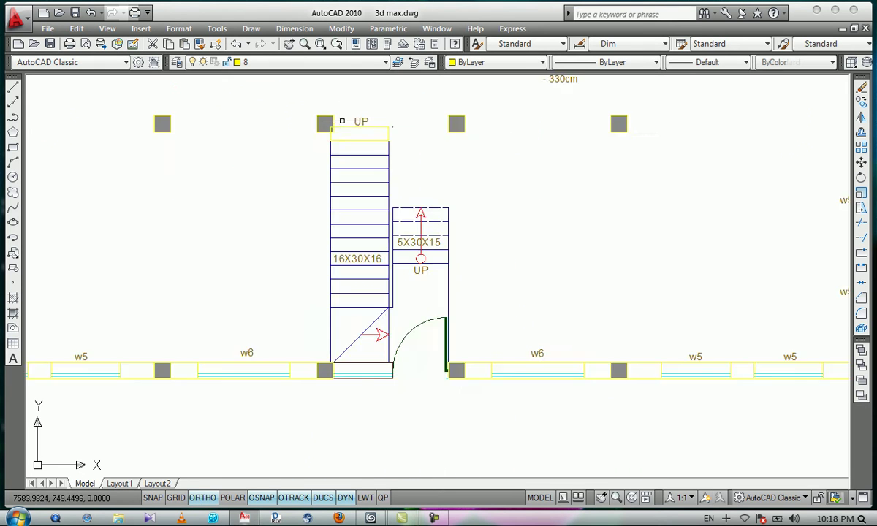
Step: Erase the remaining direction arrow on the landing at the foot of the long stair flight
scroll(324, 369, "up", 2)
scroll(323, 369, "up", 2)
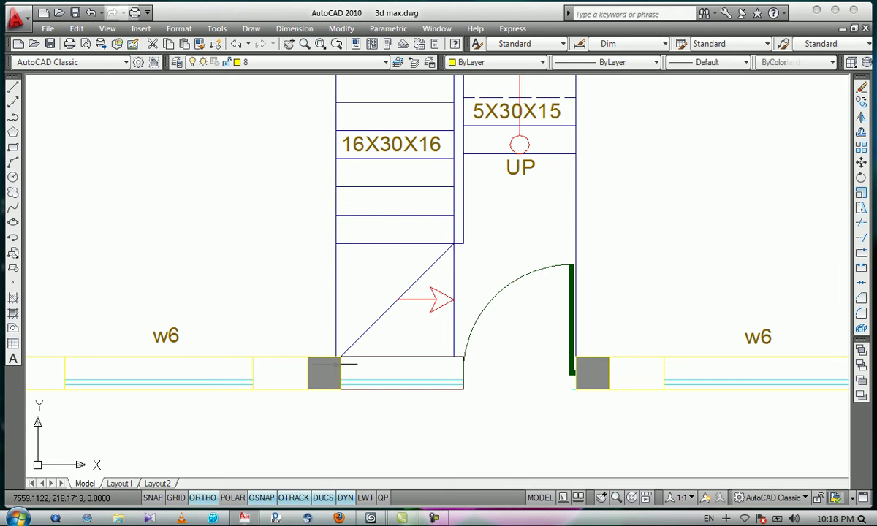
scroll(339, 358, "down", 4)
scroll(356, 174, "up", 5)
scroll(357, 172, "up", 2)
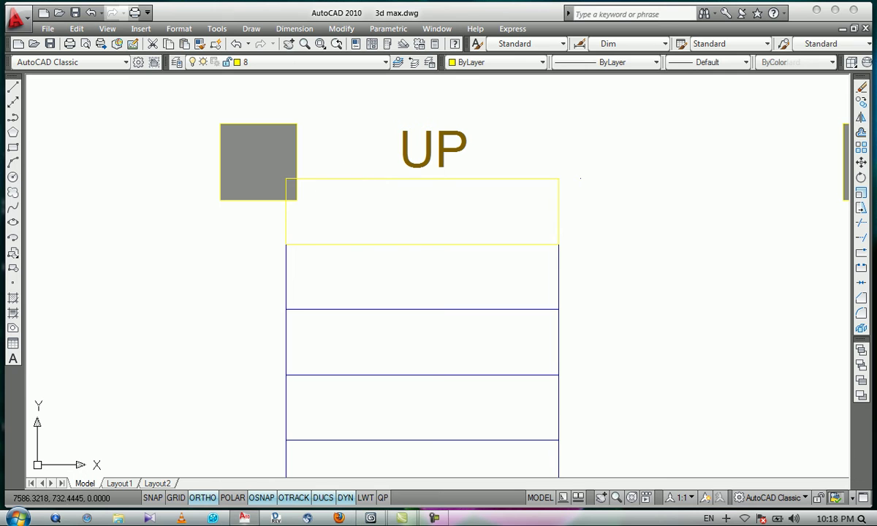
scroll(368, 155, "down", 5)
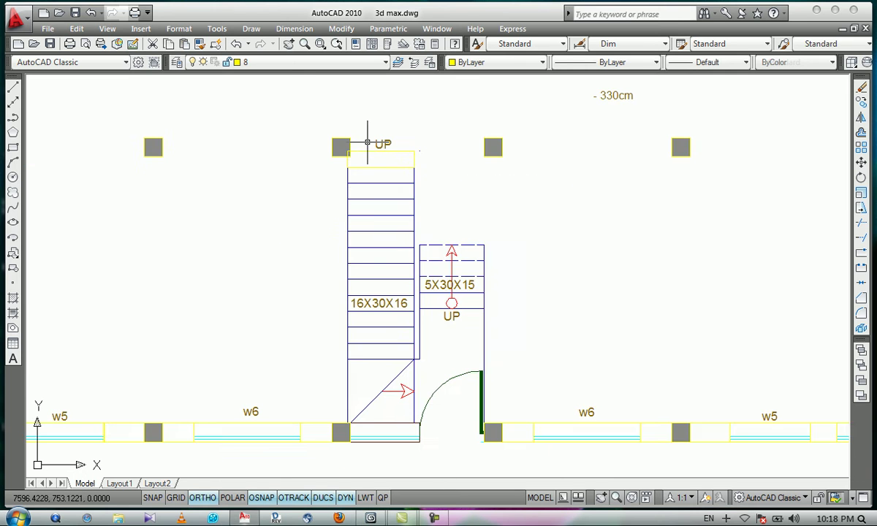
scroll(404, 422, "up", 3)
scroll(404, 422, "up", 2)
left_click(387, 333)
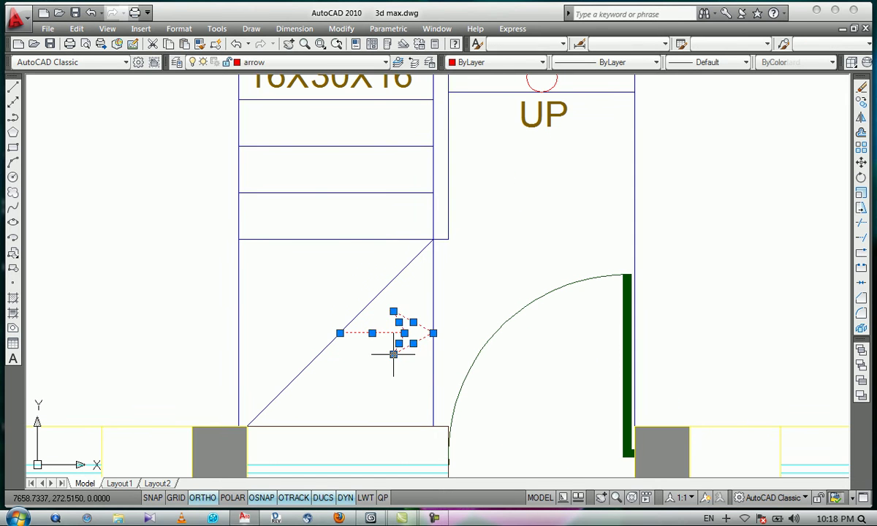
type("e")
key("Return")
Step: Examine the long flight's treads, its step-size label and the diagonally divided landing below it
scroll(394, 355, "down", 3)
scroll(353, 254, "up", 3)
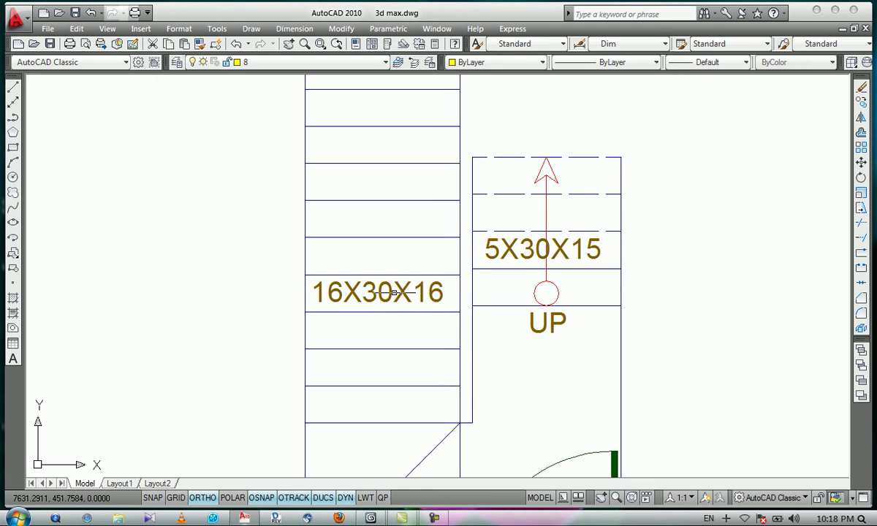
scroll(342, 290, "up", 2)
left_click(366, 239)
left_click(361, 242)
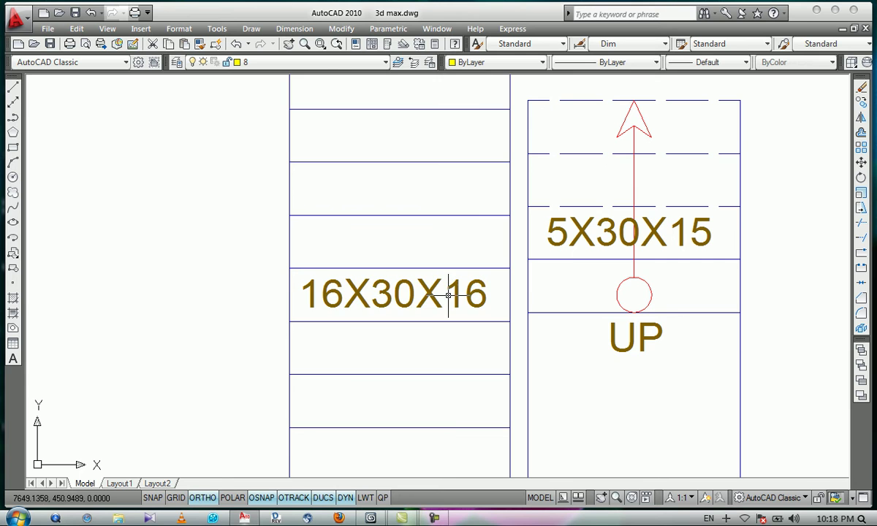
scroll(369, 267, "down", 4)
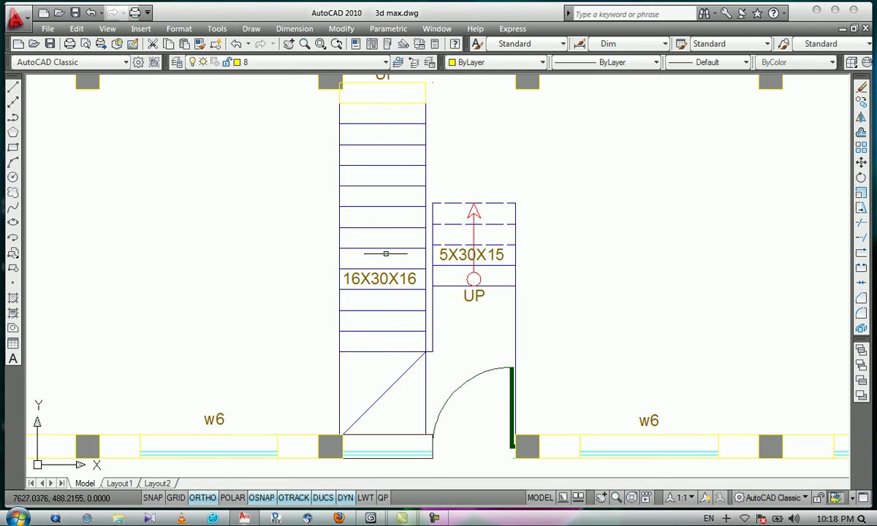
scroll(393, 418, "up", 4)
left_click(357, 323)
left_click(351, 329)
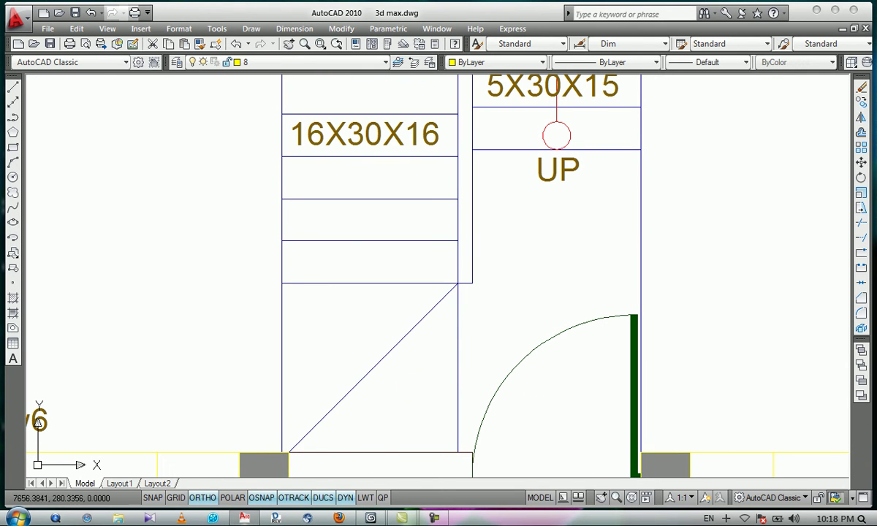
Step: Make layer 9 current and create a boundary around the landing's triangle that adjoins the long flight's lowest tread
left_click(385, 62)
left_click(271, 283)
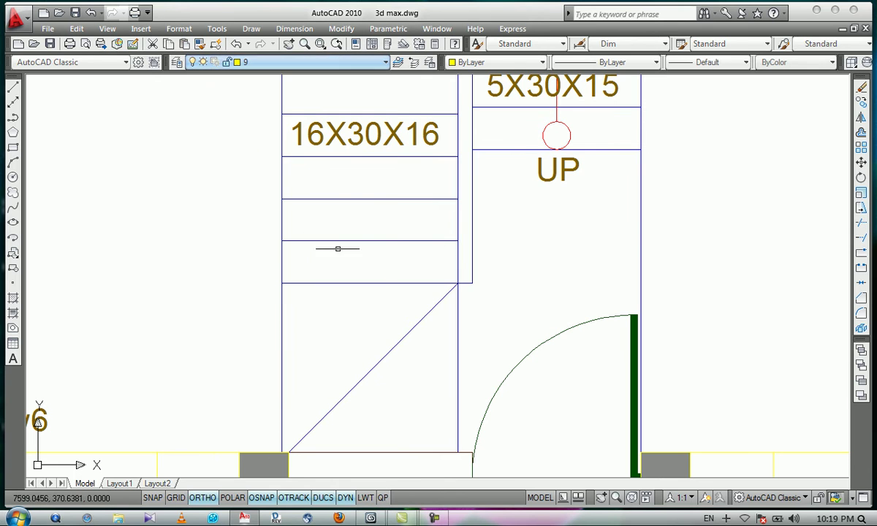
type("bo")
key("Return")
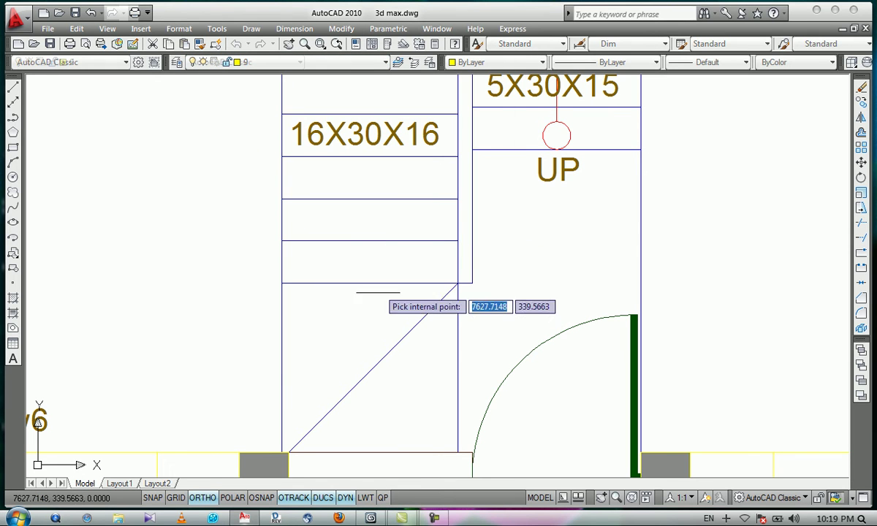
left_click(372, 318)
key("Return")
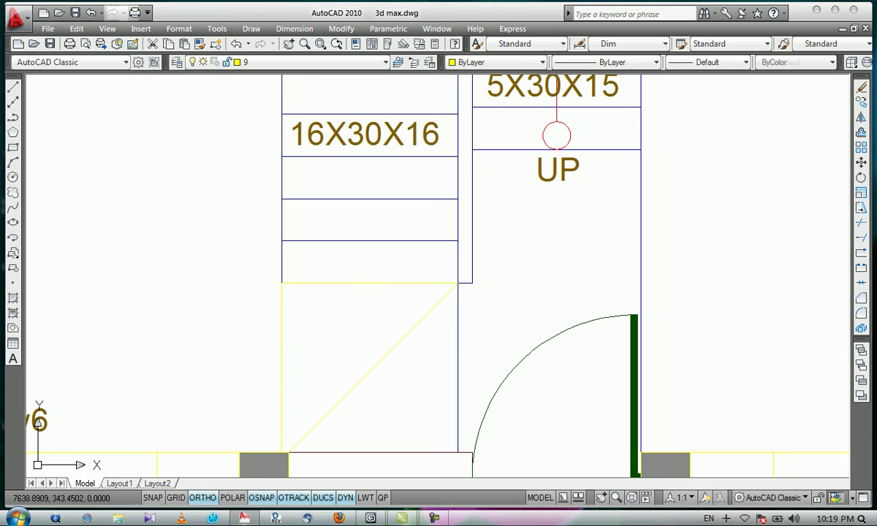
scroll(401, 274, "down", 1)
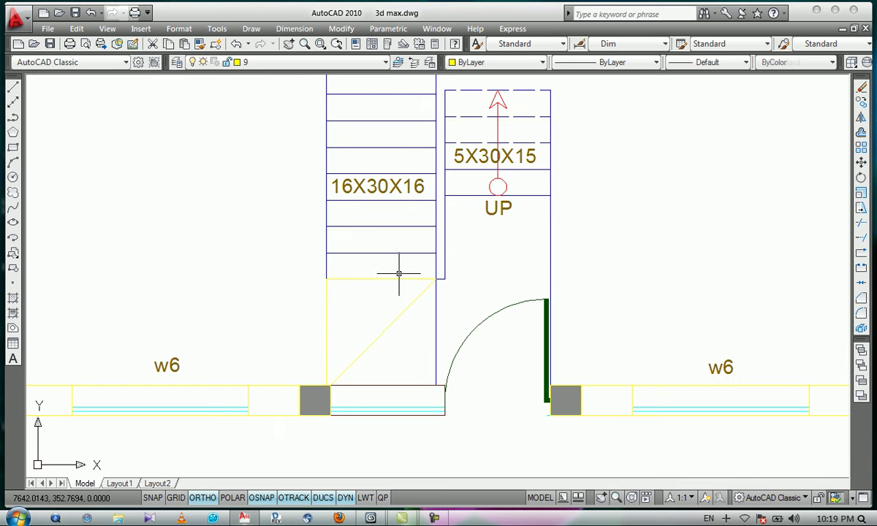
Step: Make layer 10 current and create a boundary around the landing's other triangle, beside the window wall
left_click(303, 62)
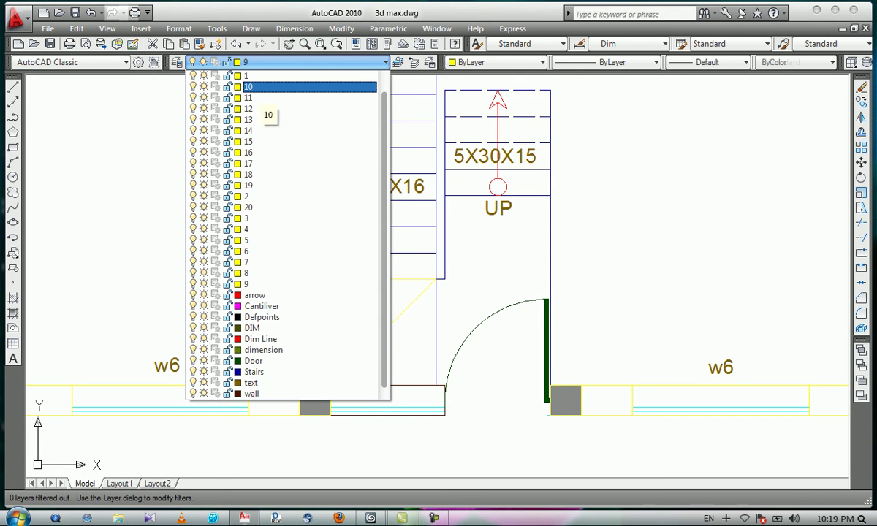
left_click(252, 87)
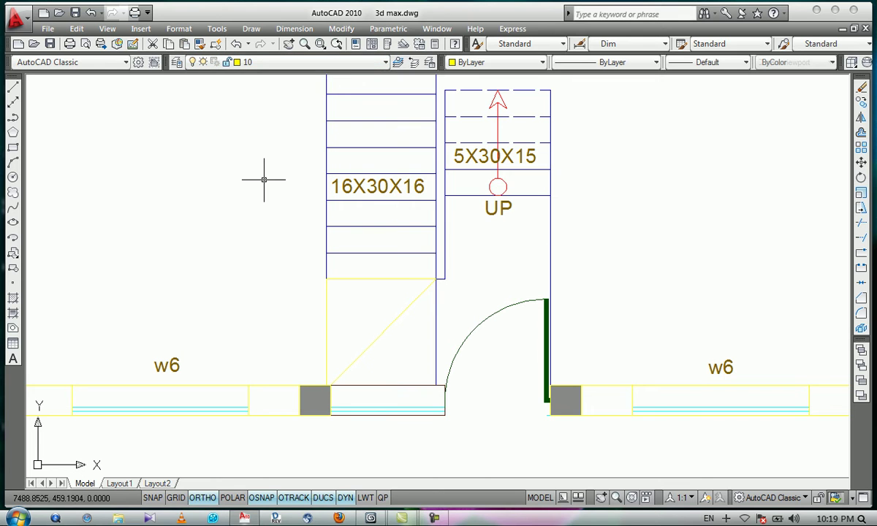
type("bo")
key("Return")
left_click(323, 82)
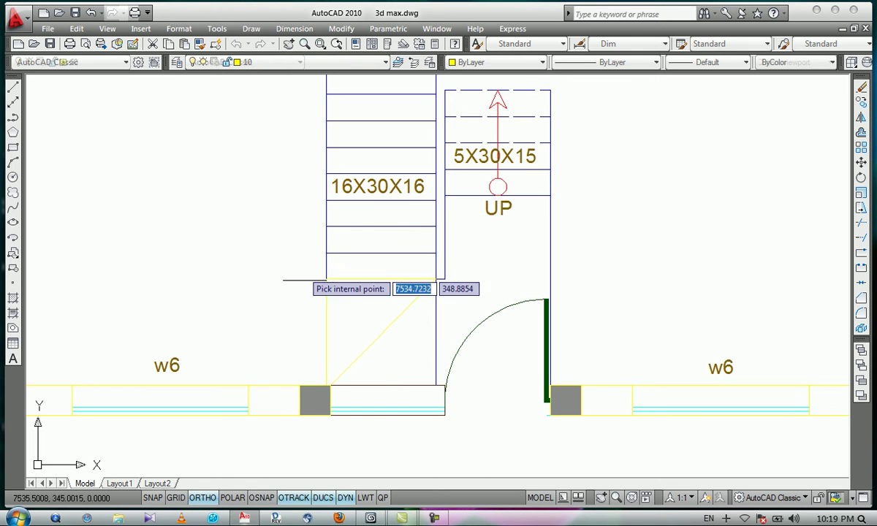
left_click(412, 353)
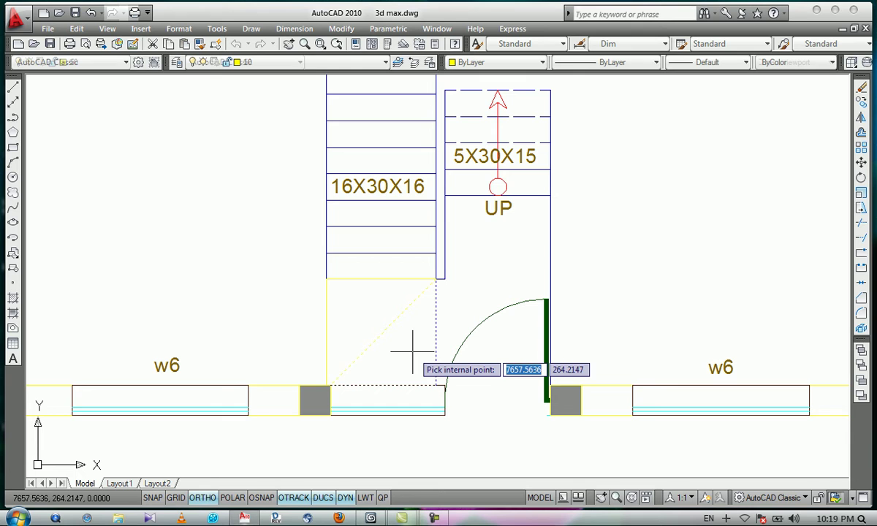
key("Return")
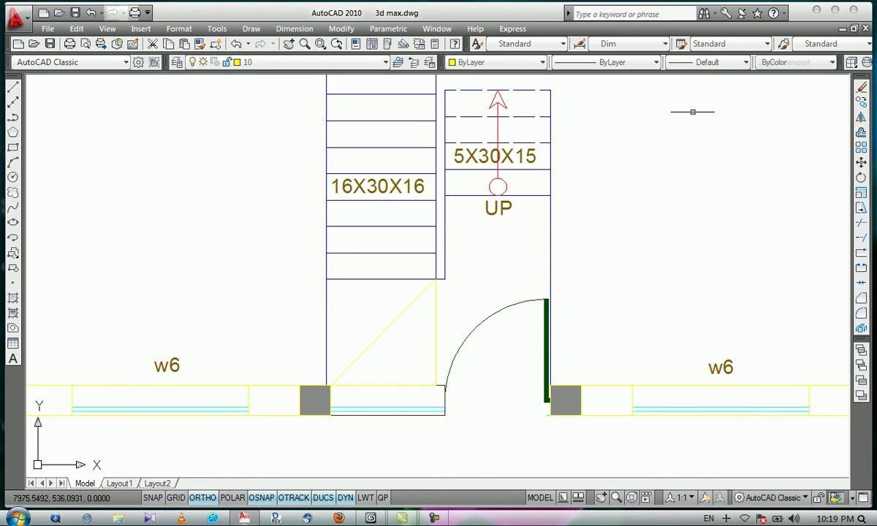
Step: Switch to 3ds Max and choose the AutoCAD drawing "3d max" from the Desktop for import
left_click(817, 9)
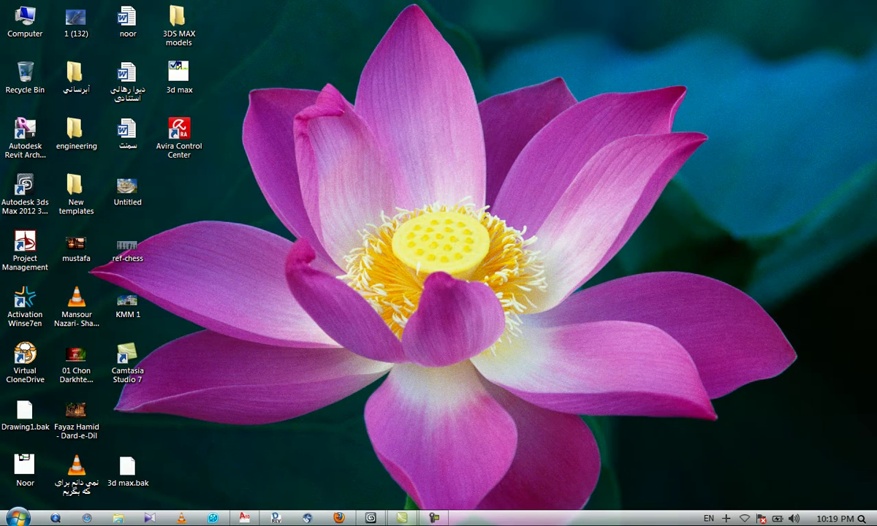
left_click(370, 518)
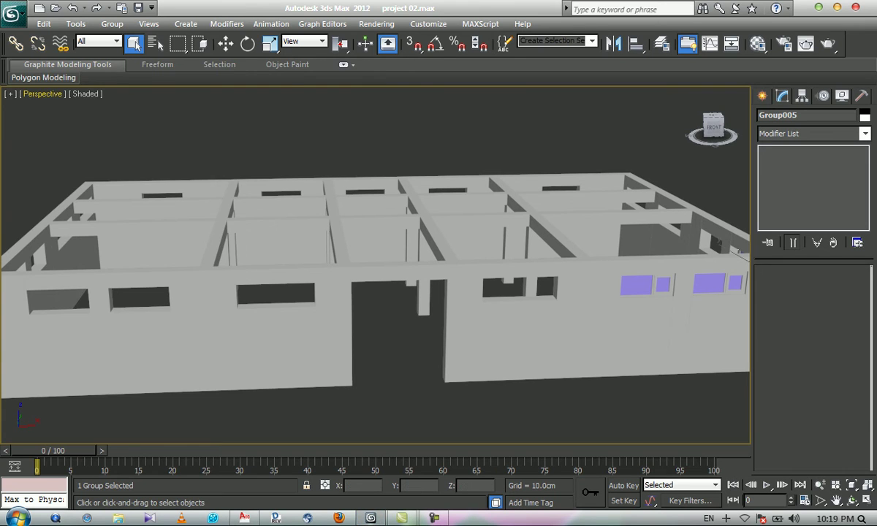
left_click(13, 14)
left_click(47, 194)
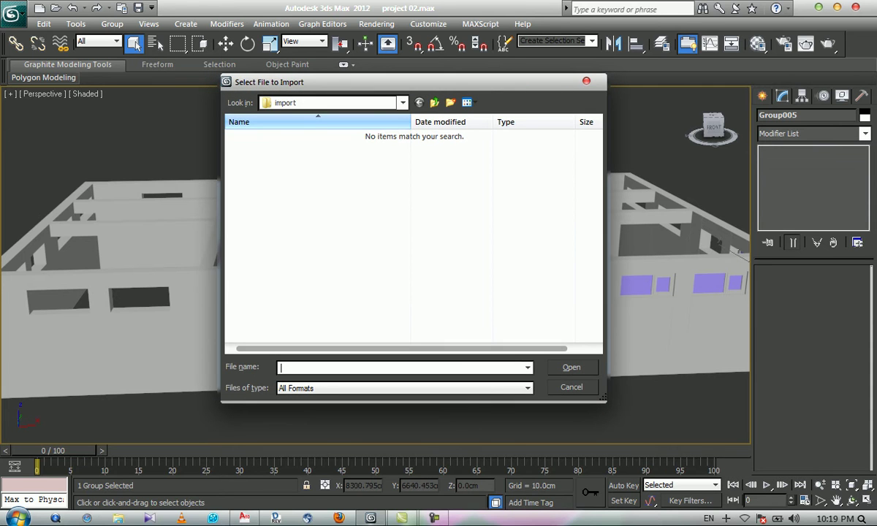
left_click(403, 103)
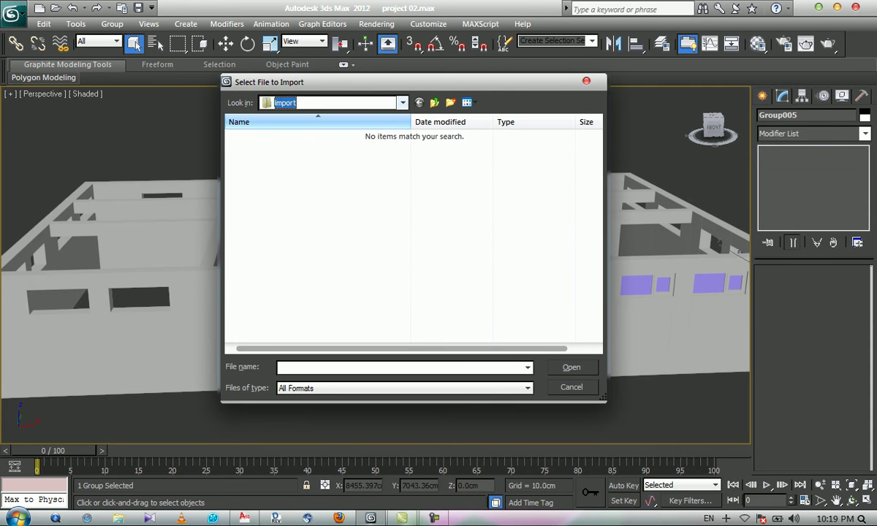
left_click(288, 129)
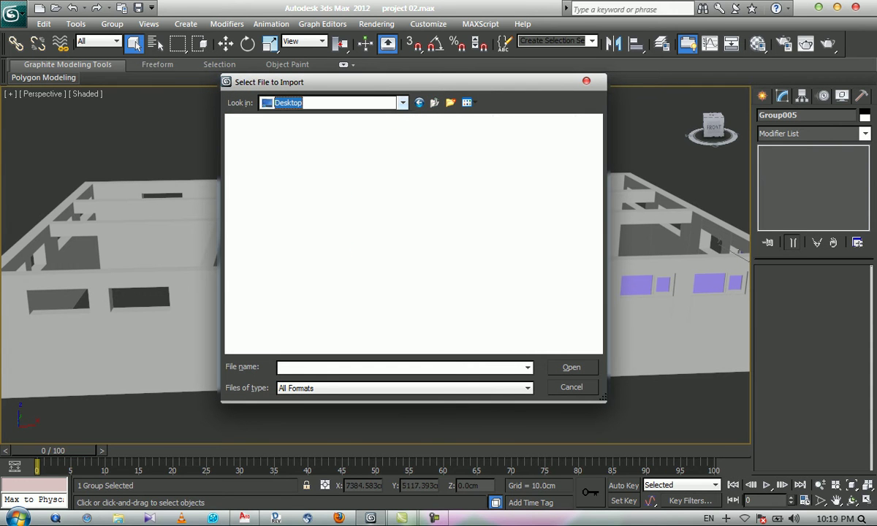
left_click(293, 276)
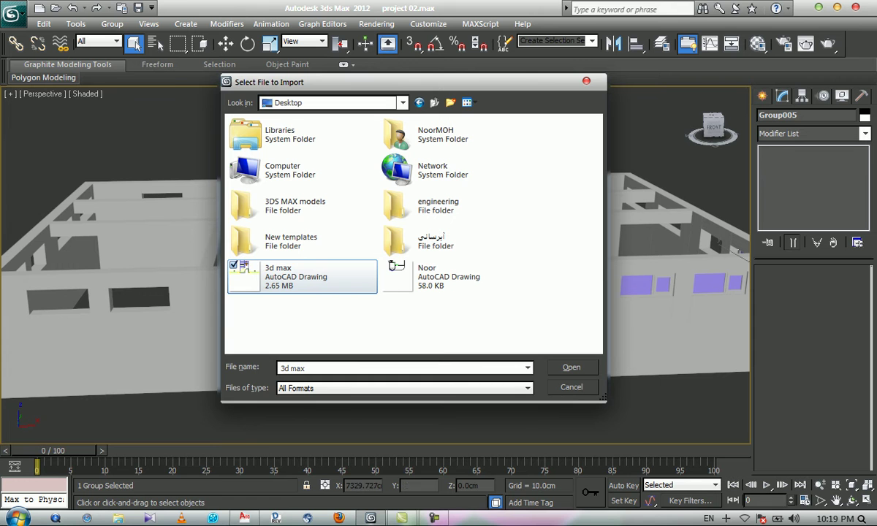
left_click(572, 368)
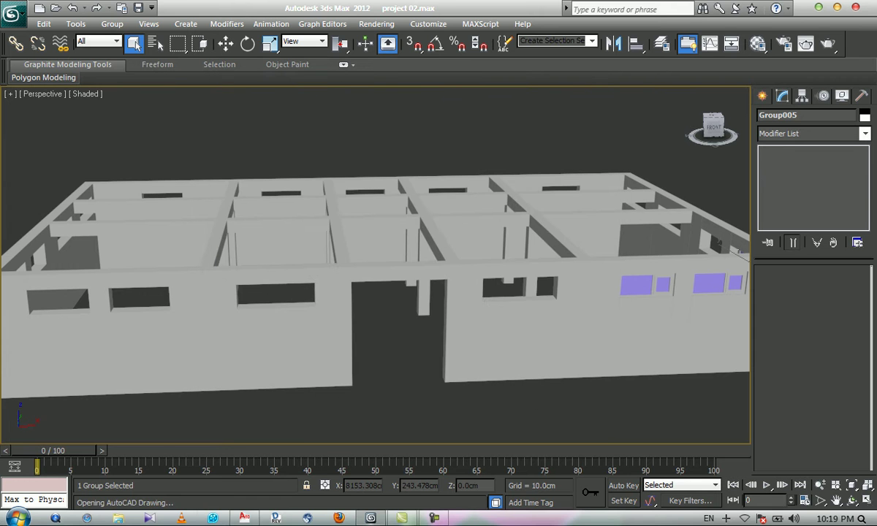
Step: Restrict the import to layers 8, 9 and 10 and bring the stair outlines into the scene
left_click(386, 88)
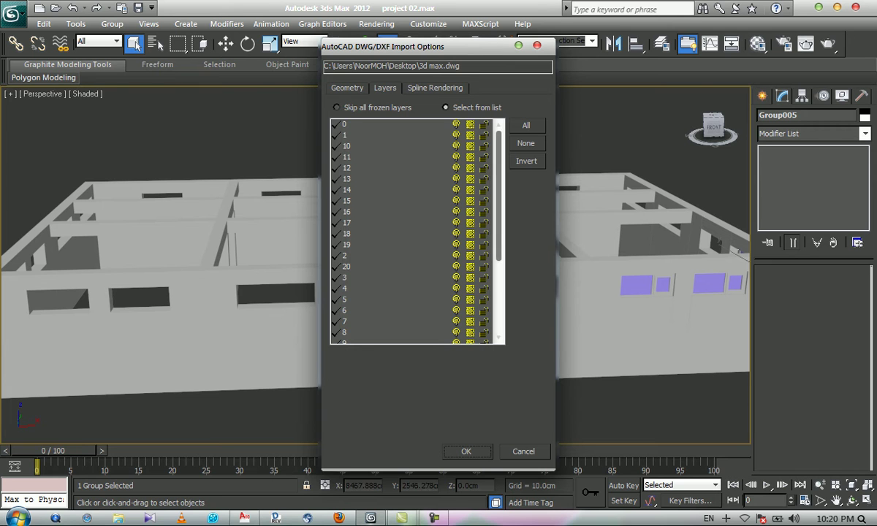
left_click_drag(499, 197, 499, 229)
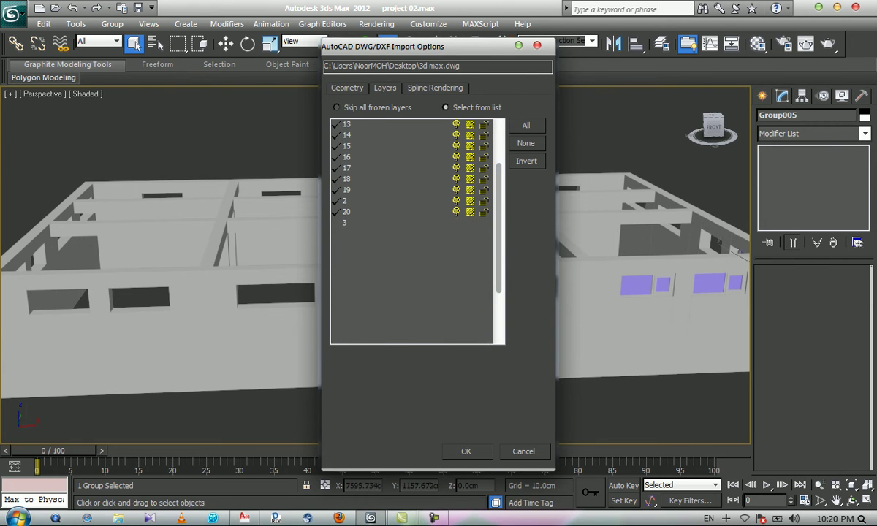
left_click_drag(498, 229, 499, 197)
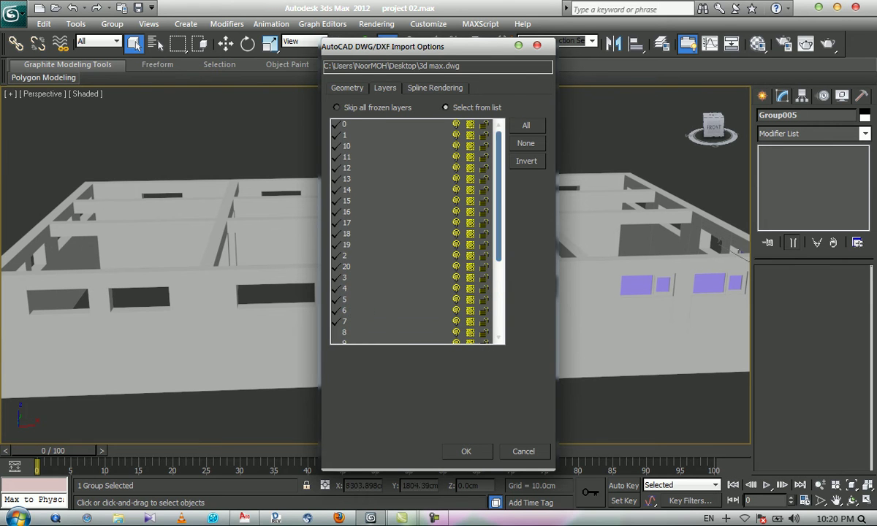
left_click(526, 161)
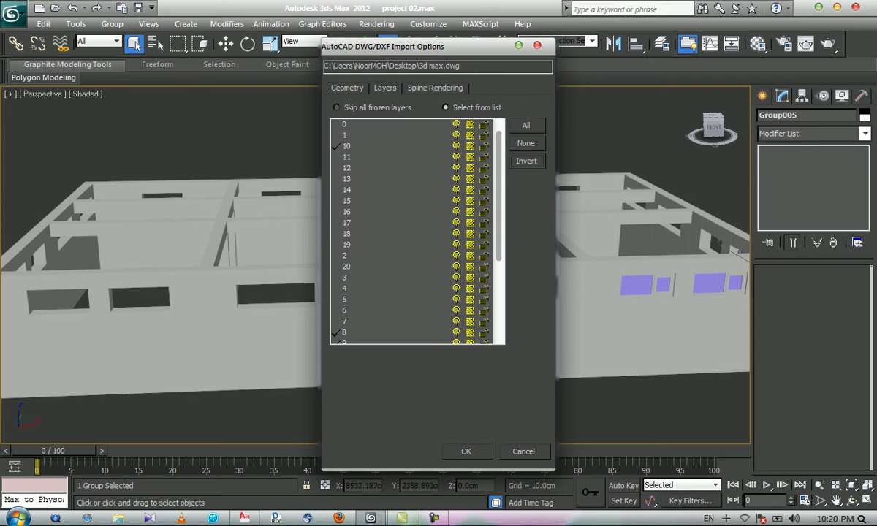
left_click(465, 451)
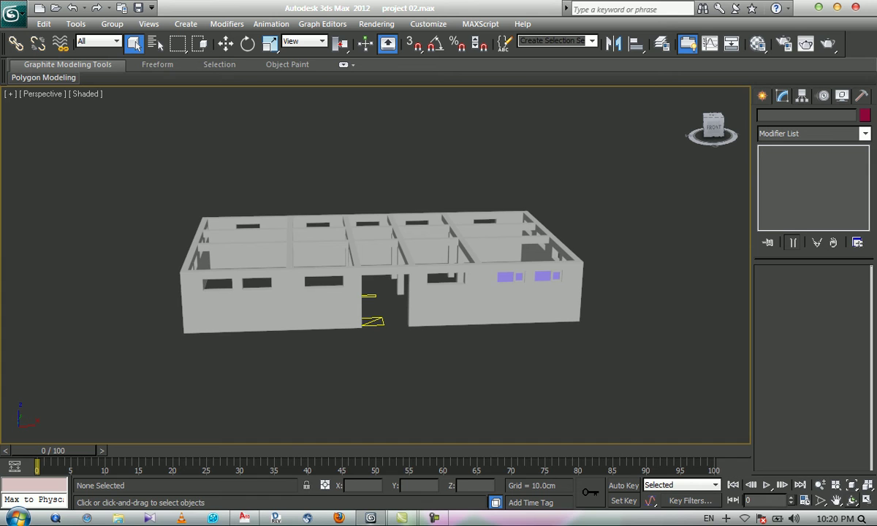
Step: Hide the beam grid that covers the imported tread and landing outlines
left_click(853, 501)
left_click_drag(398, 237, 172, 286)
scroll(376, 265, "up", 3)
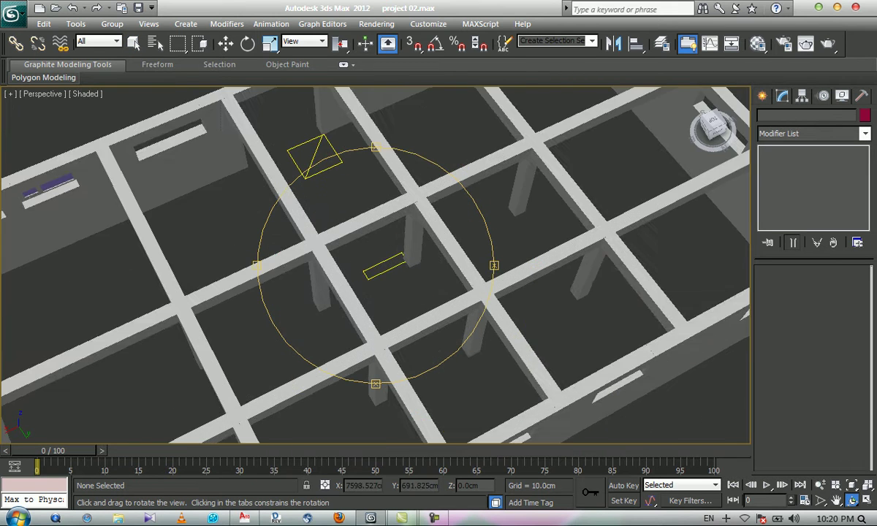
middle_click_drag(382, 210, 371, 261)
scroll(376, 266, "up", 2)
key("Escape")
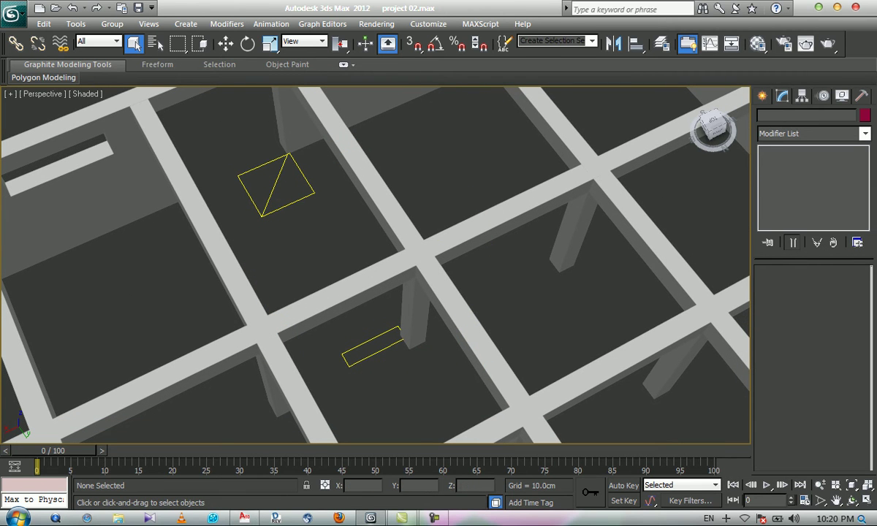
left_click(852, 501)
left_click_drag(329, 272, 421, 256)
right_click(421, 256)
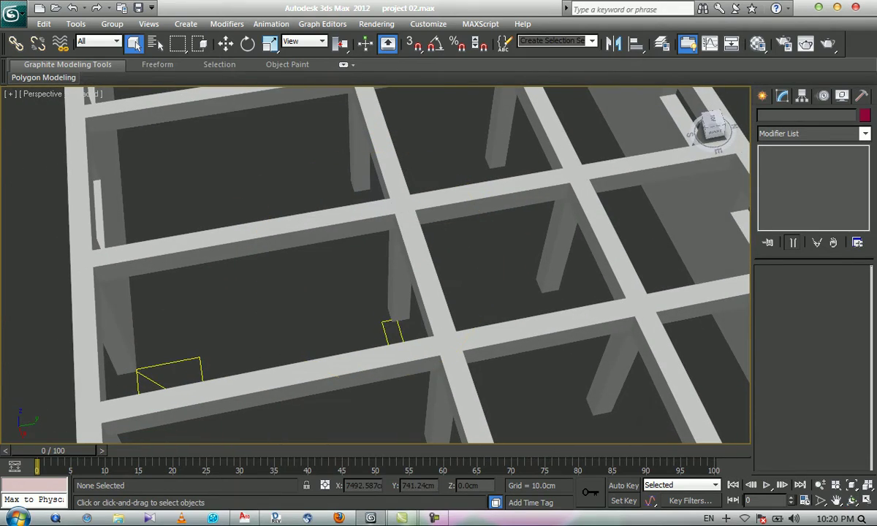
left_click(424, 273)
right_click(424, 273)
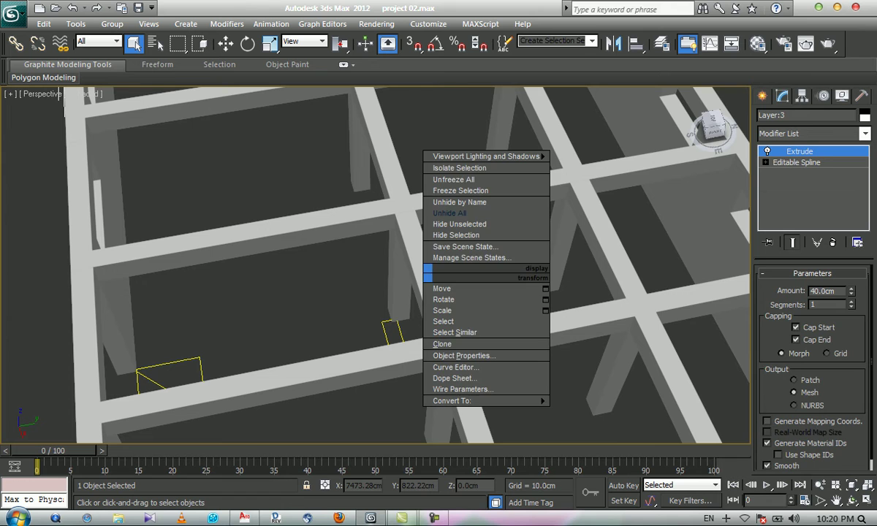
left_click(453, 235)
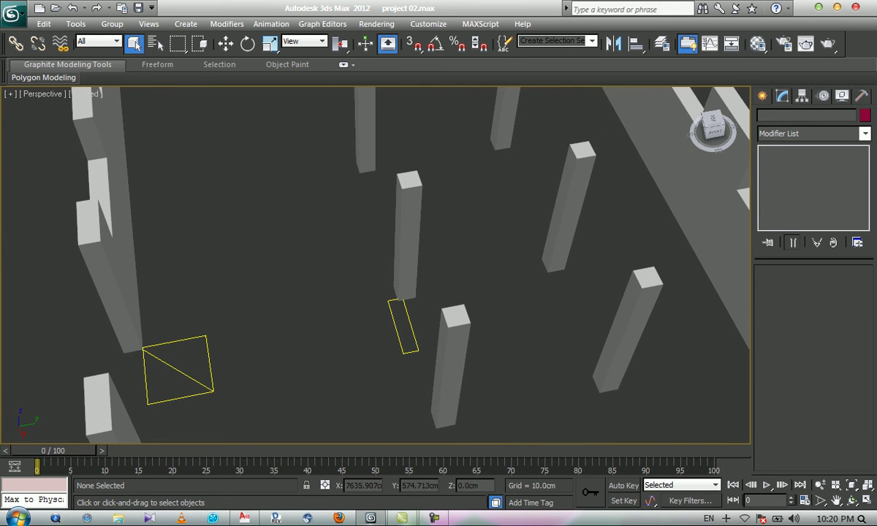
Step: Extrude the rectangular tread outline beside the column by 16 cm
left_click(403, 325)
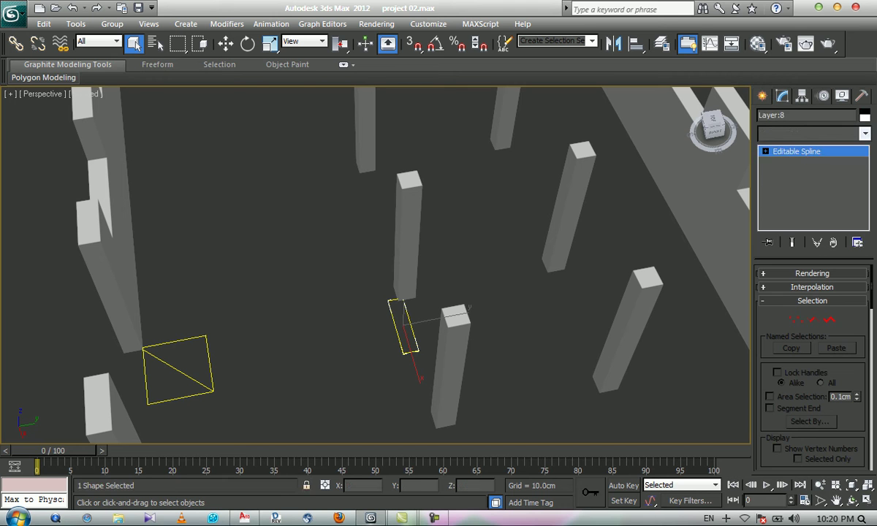
left_click(864, 133)
type("ex")
key("Return")
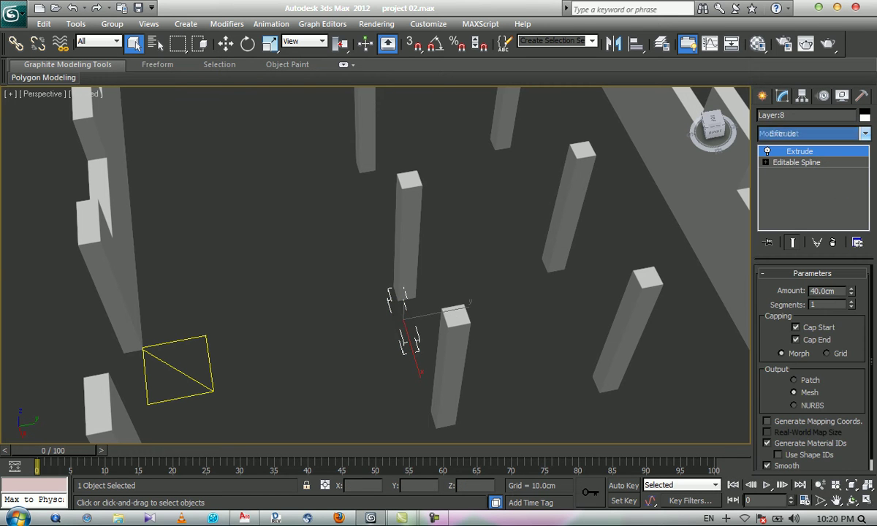
double_click(823, 291)
type("16")
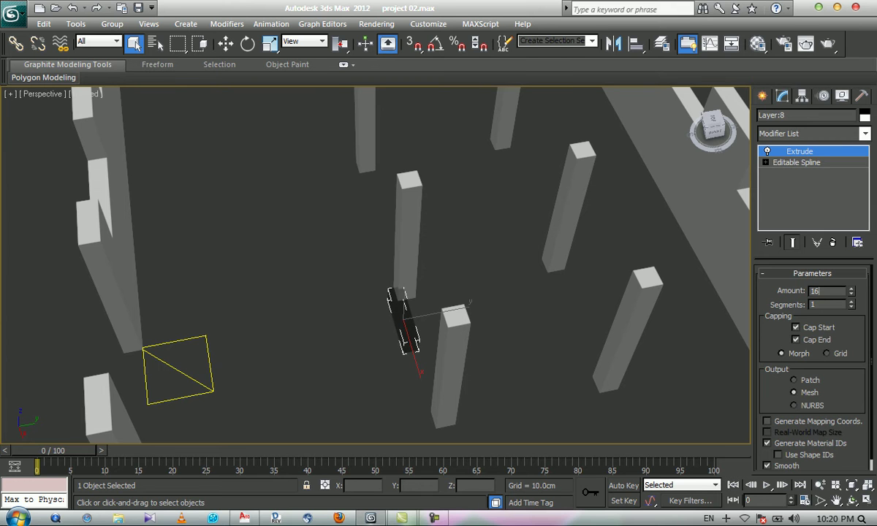
key("Return")
Step: Assign the plain grey material to the extruded tread
left_click(518, 329)
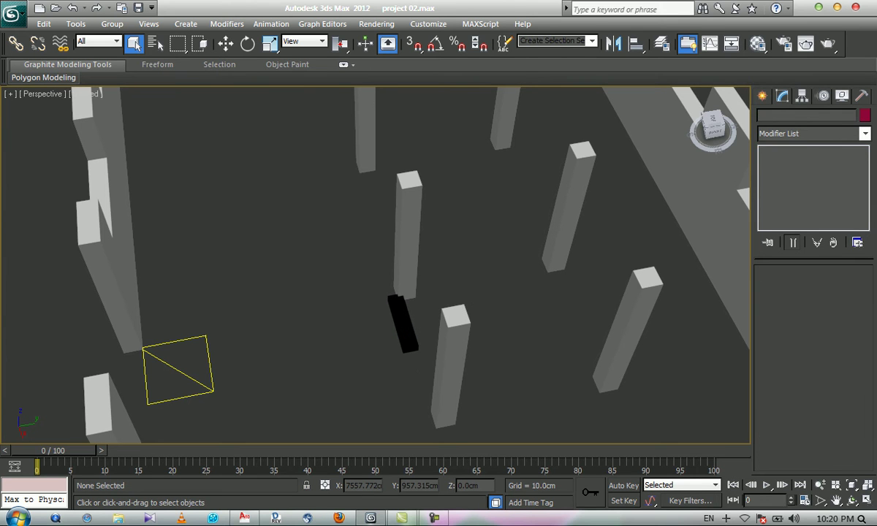
key("m")
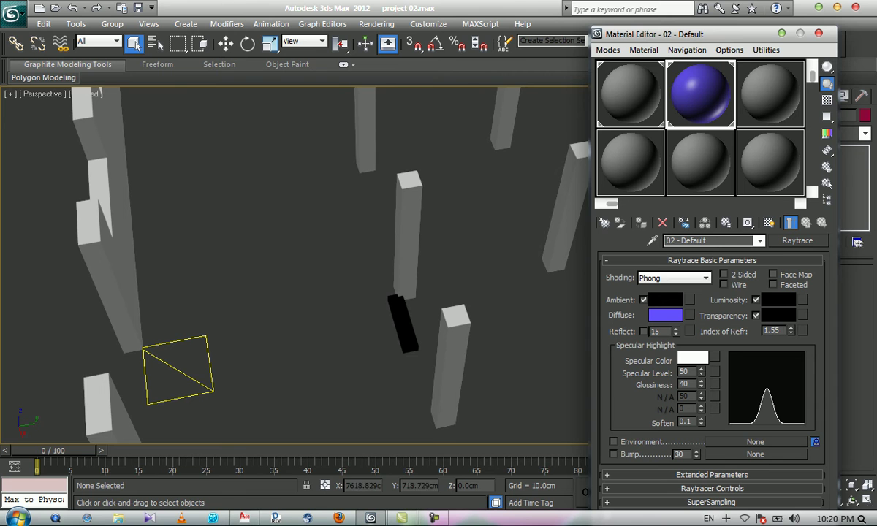
key("m")
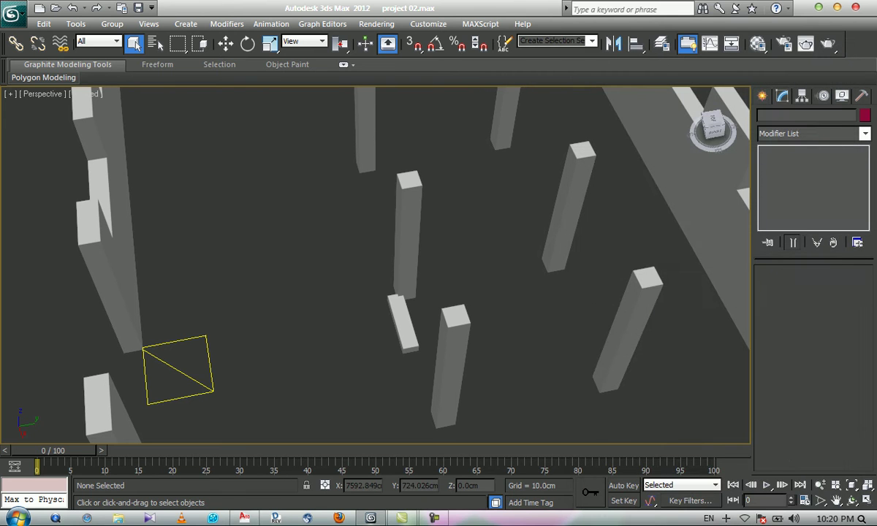
Step: Array the tread as 16 instances with incremental moves of -30 cm in Y and 16 cm in Z
left_click(404, 325)
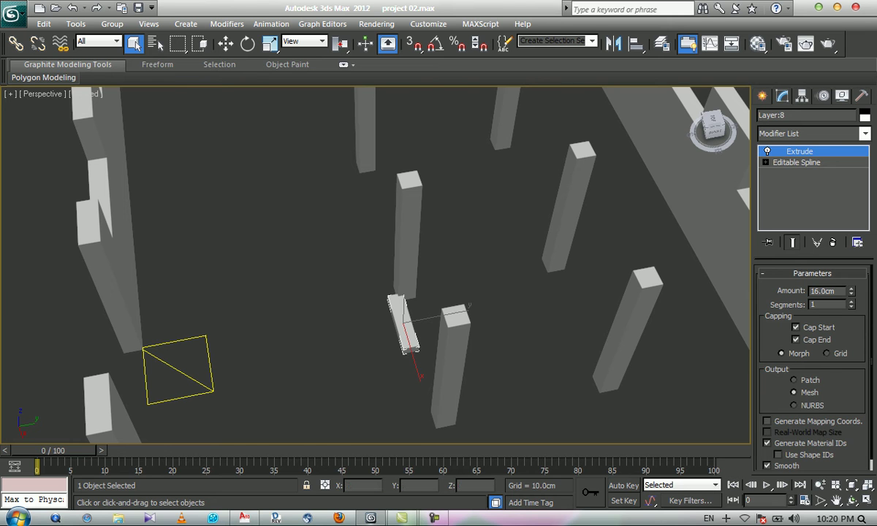
left_click(76, 24)
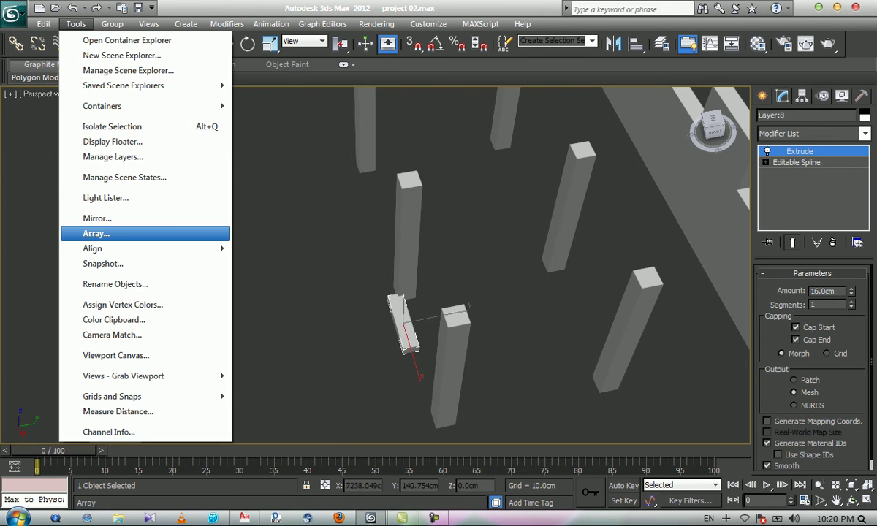
left_click(96, 233)
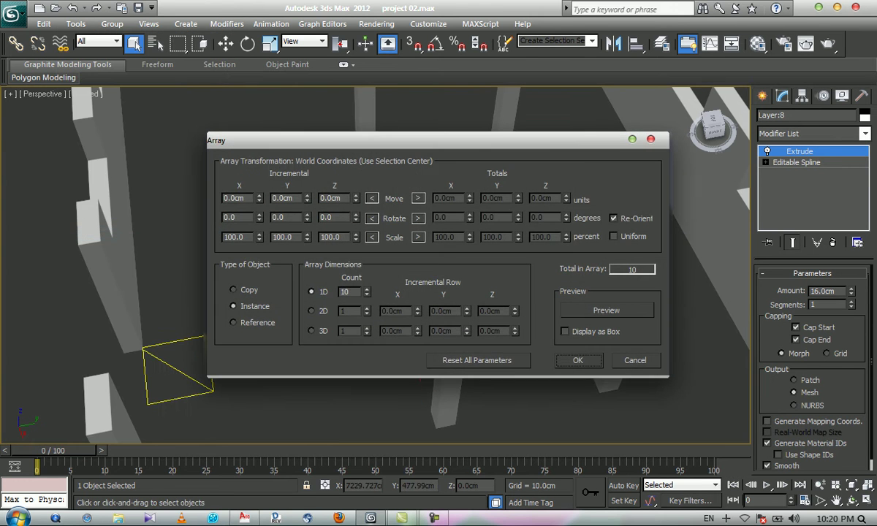
double_click(284, 198)
type("-30")
key("Tab")
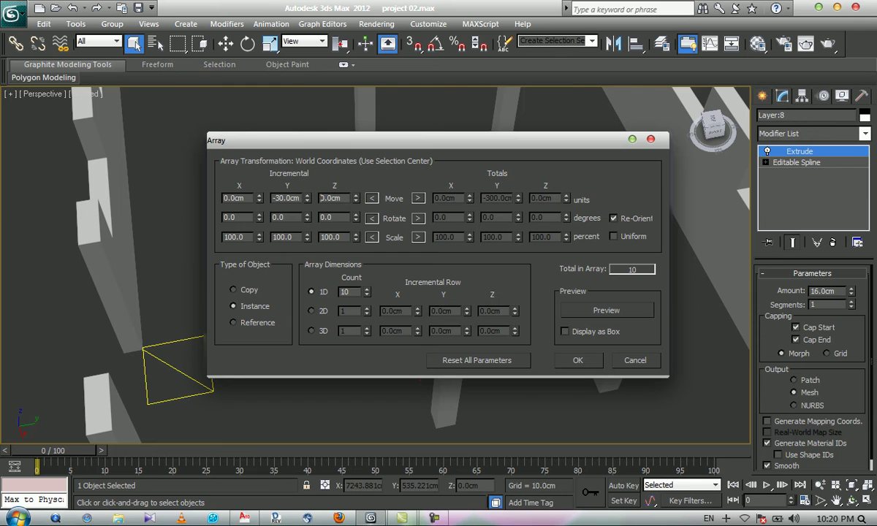
left_click_drag(342, 198, 322, 198)
type("16")
key("Tab")
left_click(607, 311)
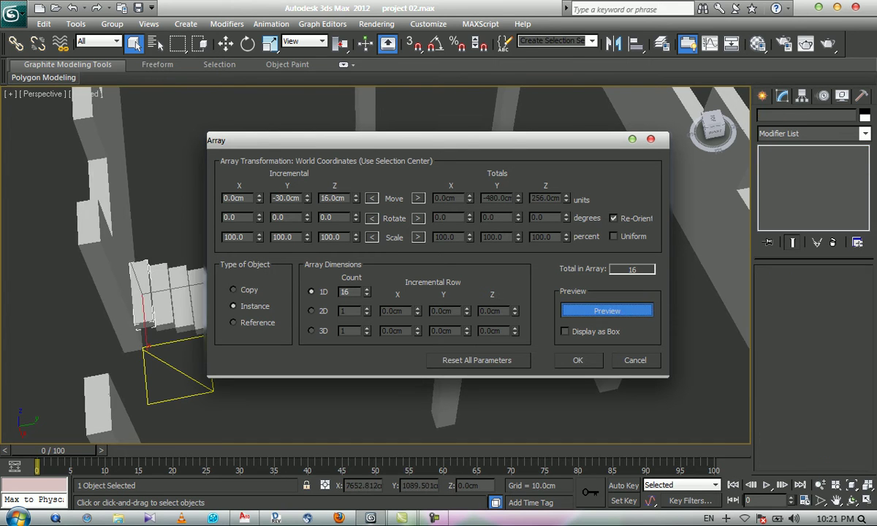
mouse_move(366, 140)
left_mouse_down()
mouse_move(447, 336)
mouse_move(448, 431)
mouse_move(372, 148)
left_mouse_up()
left_click(586, 369)
Step: Select all 16 arrayed stair treads and combine them into one group
scroll(313, 263, "down", 1)
scroll(313, 263, "up", 3)
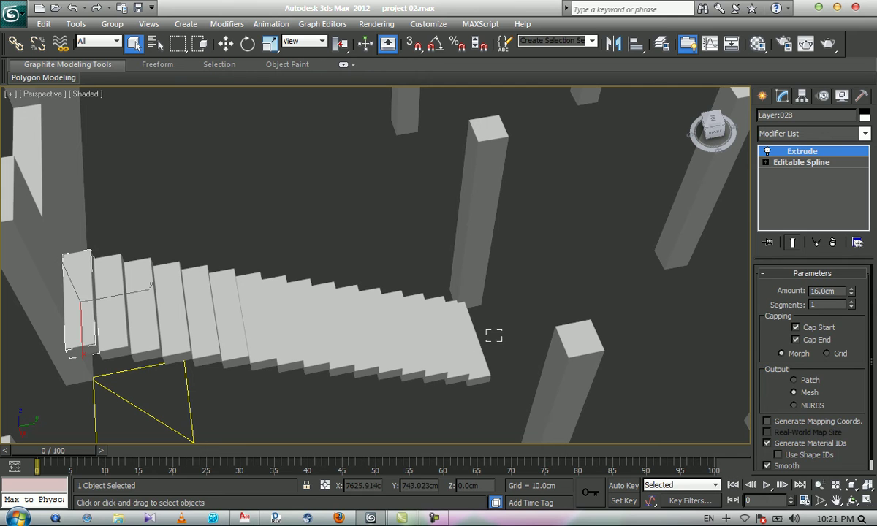
left_click_drag(501, 361, 501, 361)
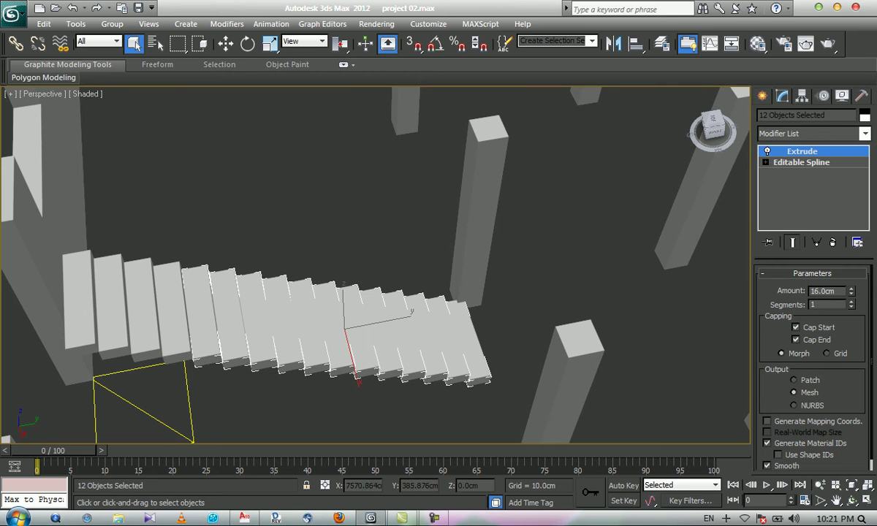
left_click(174, 316, "ctrl")
left_click(146, 314, "ctrl")
left_click(110, 311, "ctrl")
left_click(78, 304, "ctrl")
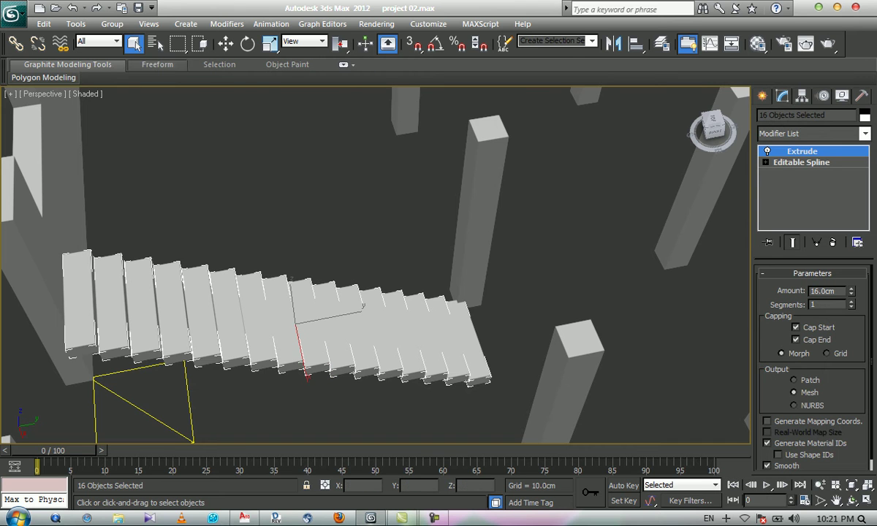
left_click(112, 24)
key("Return")
key("z")
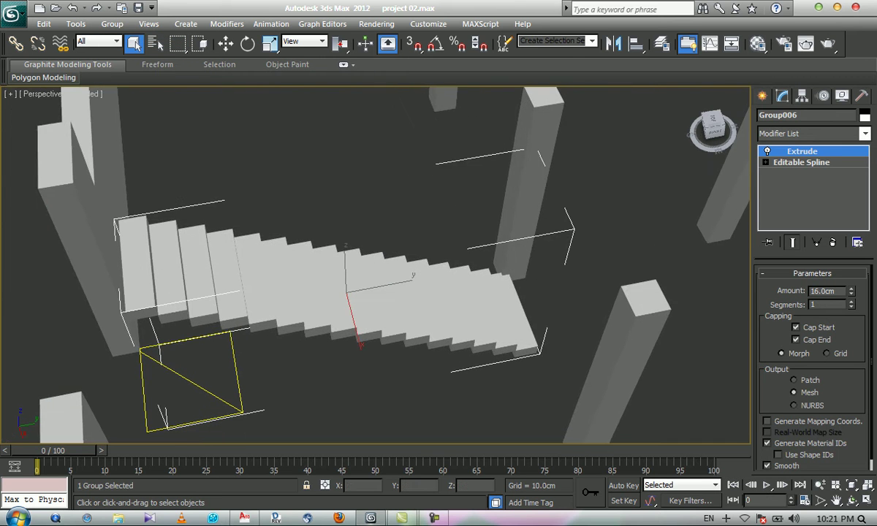
Step: Hide the three extruded wall and column pieces that block the stair's upper end and the landing outline
left_click(852, 501)
left_click_drag(343, 285, 486, 245)
left_click_drag(407, 309, 457, 303)
key("Escape")
left_click(414, 350)
right_click(414, 349)
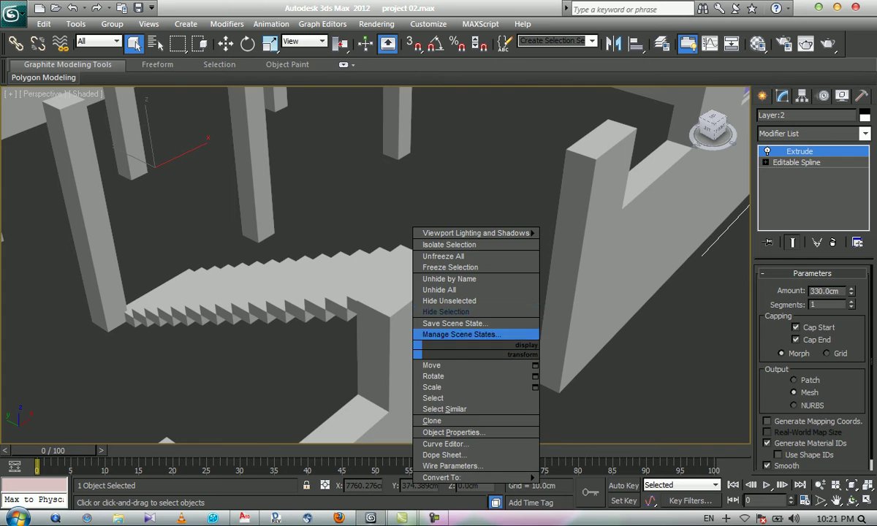
left_click(446, 312)
left_click(437, 349)
right_click(437, 349)
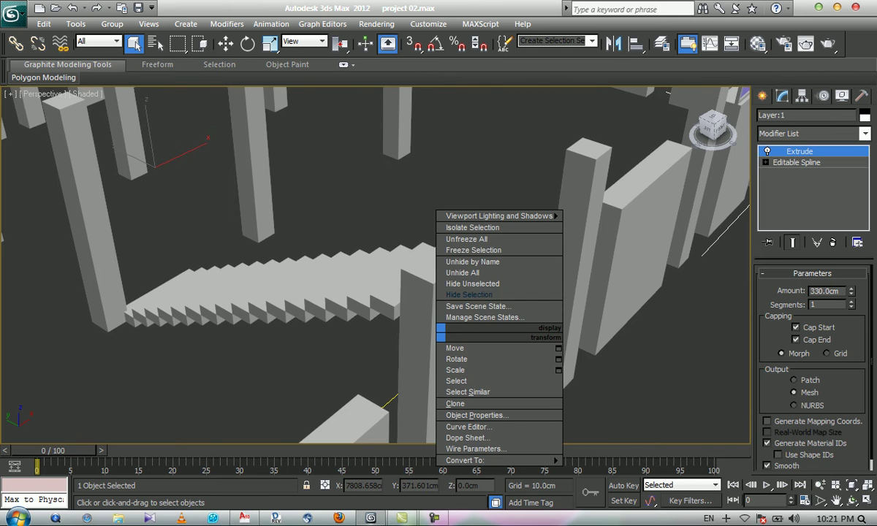
left_click(464, 312)
middle_click_drag(356, 430, 331, 364)
left_click(329, 369)
right_click(329, 369)
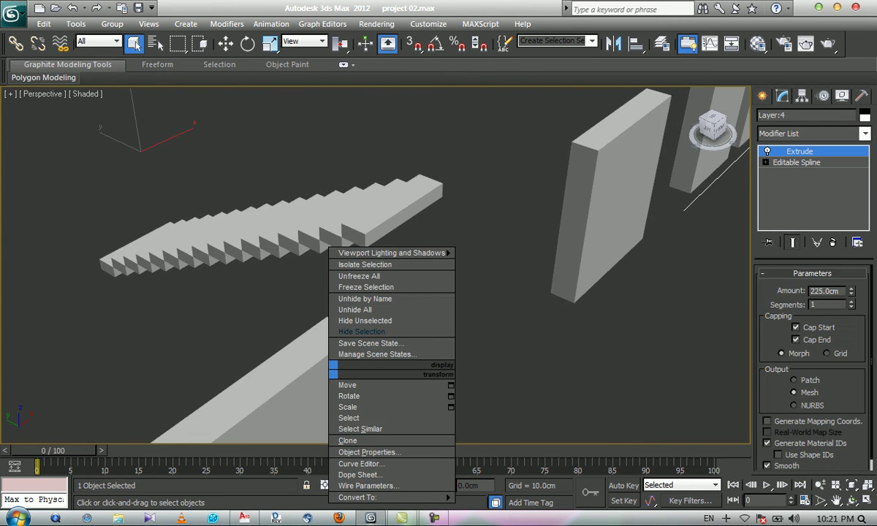
left_click(362, 332)
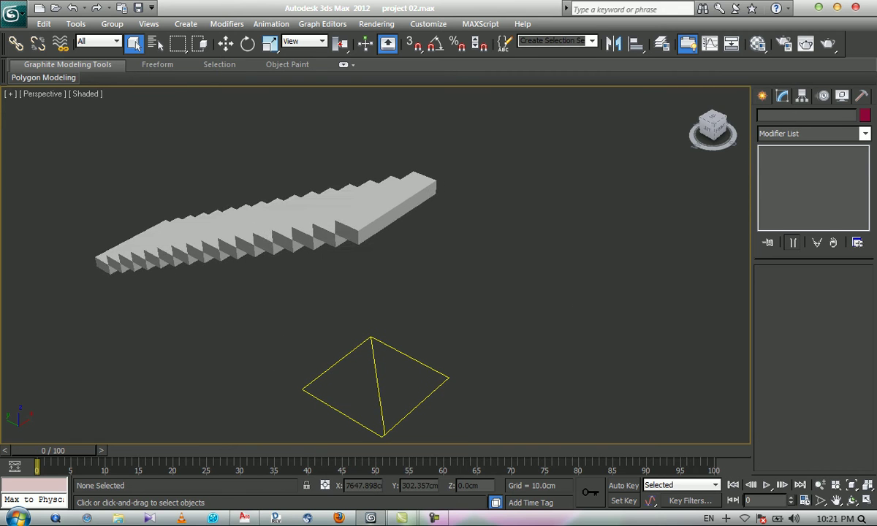
Step: Extrude the triangular landing outline below the stair's upper end by 15 cm
left_click(373, 339)
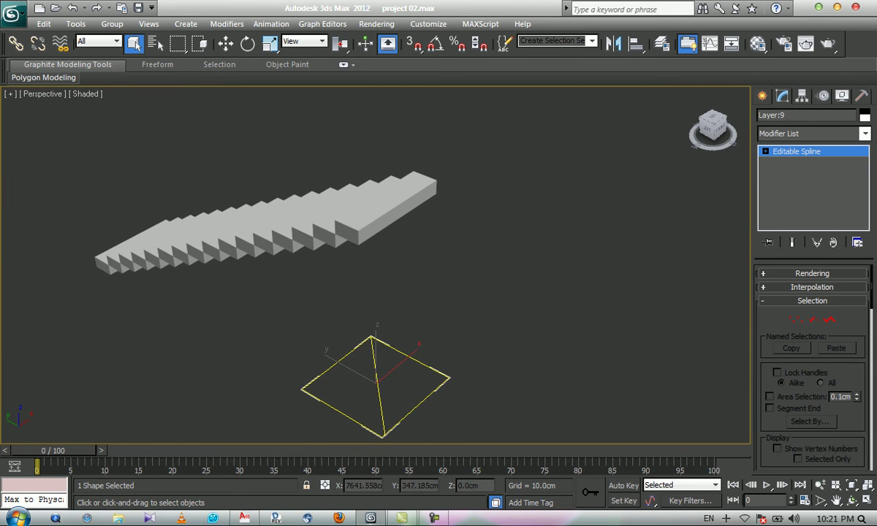
middle_click_drag(373, 339, 367, 233)
scroll(370, 322, "up", 2)
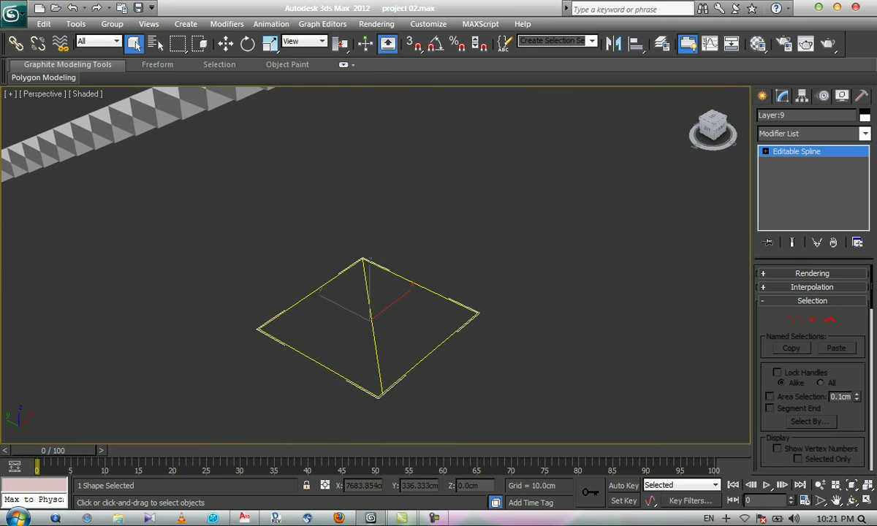
scroll(374, 322, "down", 2)
middle_click_drag(374, 322, 374, 364)
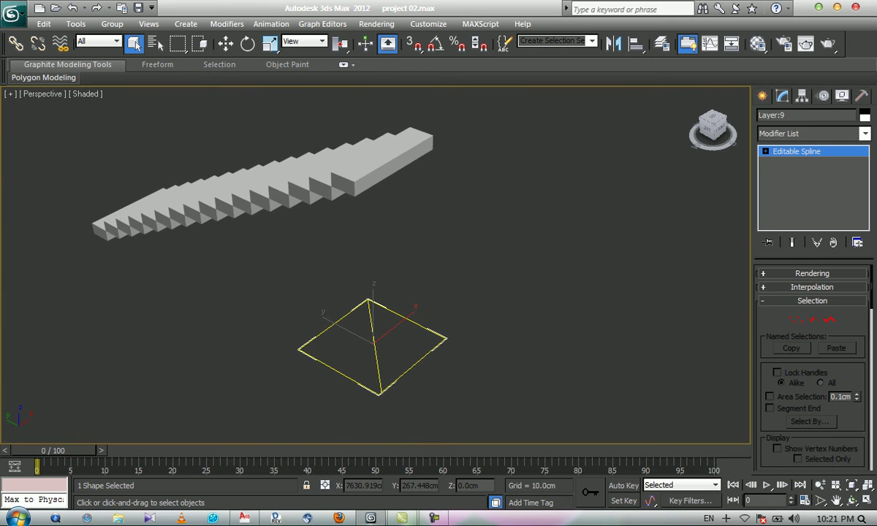
scroll(376, 398, "up", 1)
scroll(375, 398, "up", 2)
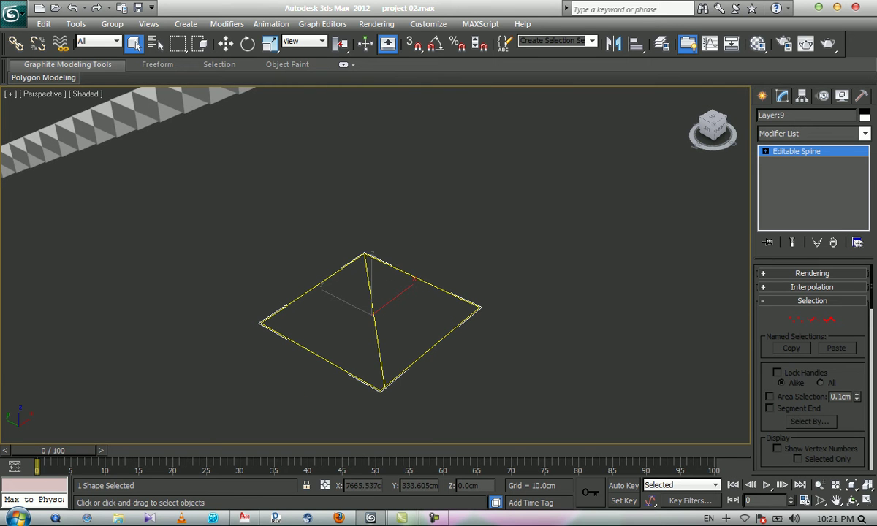
middle_click_drag(373, 322, 367, 342)
left_click(866, 133)
type("ex")
key("Return")
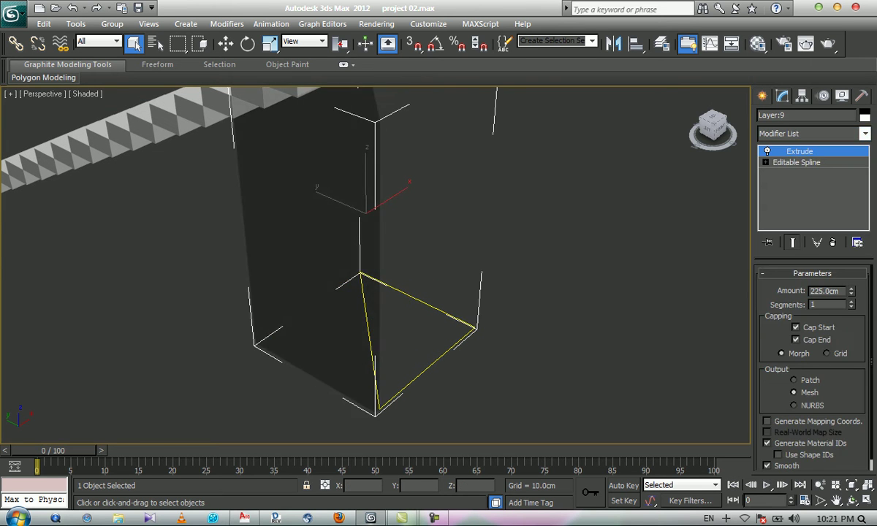
left_click_drag(840, 291, 742, 286)
type("15")
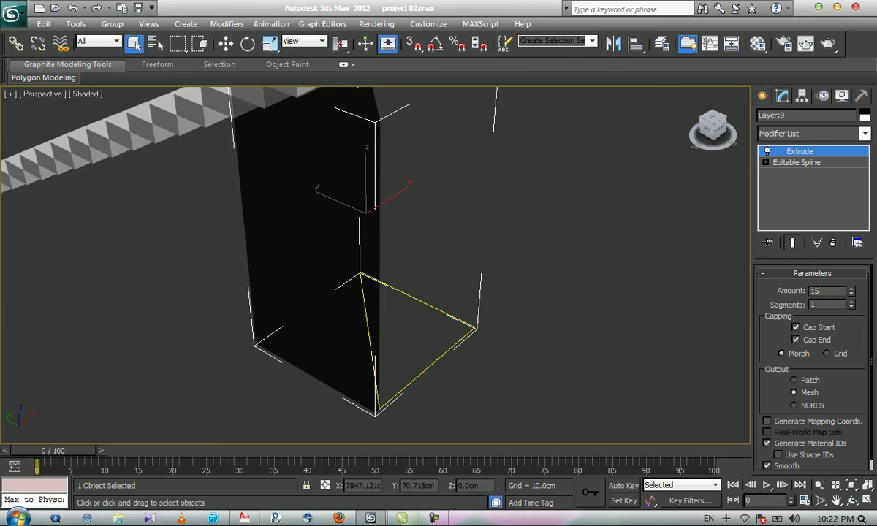
key("Return")
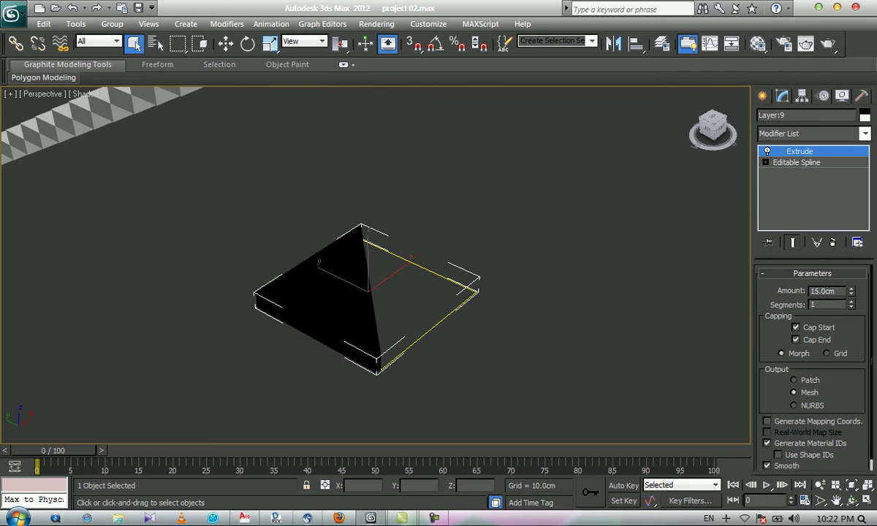
Step: Switch to AutoCAD and examine the stair flight, its tread annotations and the landing in the plan
left_click(244, 518)
scroll(413, 291, "down", 4)
scroll(412, 290, "up", 3)
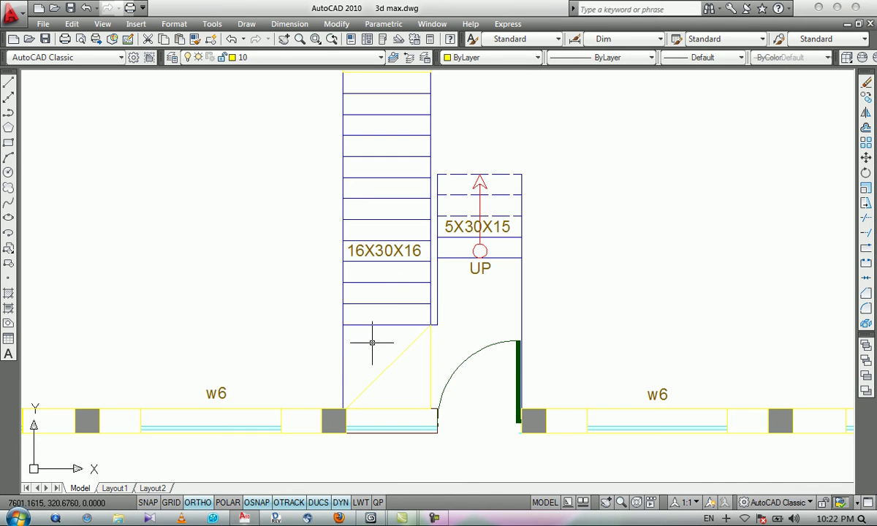
middle_click_drag(377, 314, 365, 337)
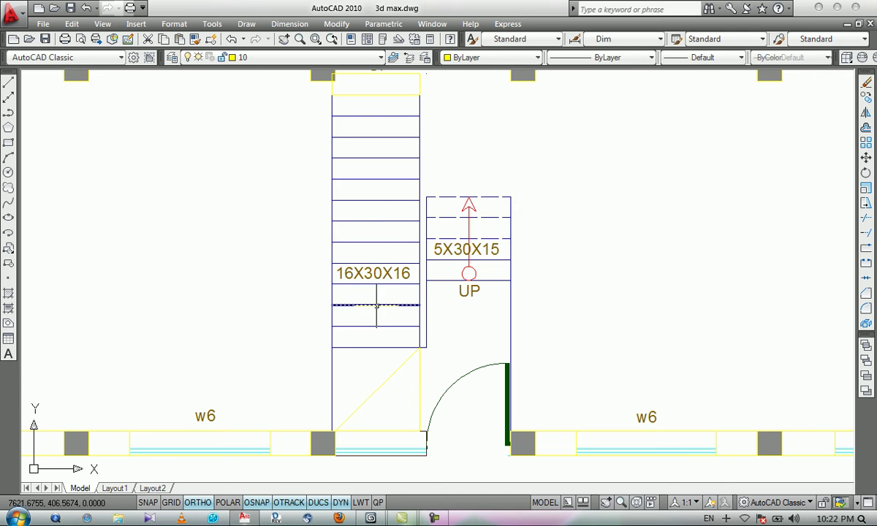
scroll(374, 305, "down", 3)
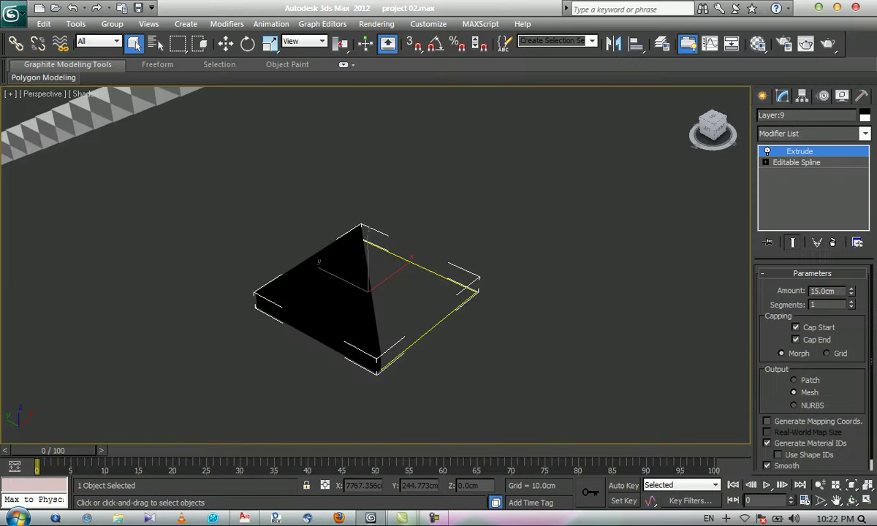
Step: Open the stair group in 3ds Max and delete the three uppermost treads extending over the landing
middle_click_drag(351, 226, 379, 278)
scroll(379, 285, "down", 2)
middle_click_drag(329, 175, 310, 243)
left_click(300, 238)
left_click(77, 23)
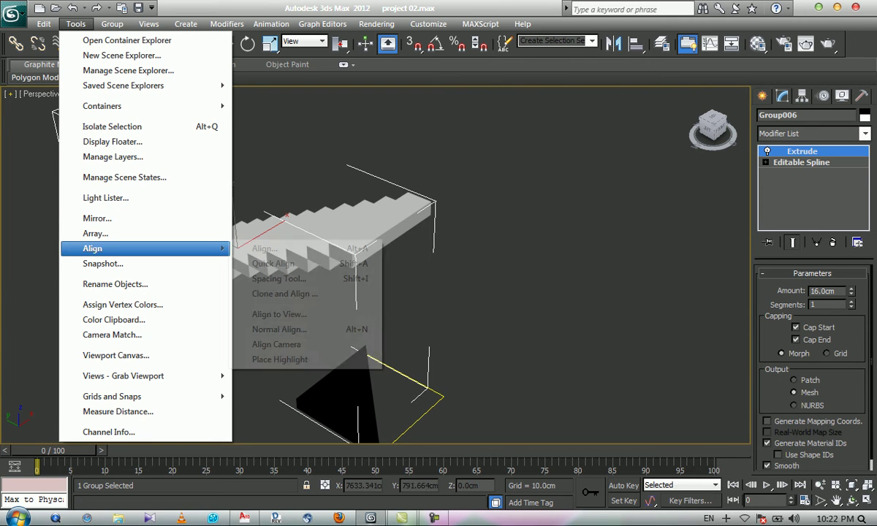
mouse_move(112, 24)
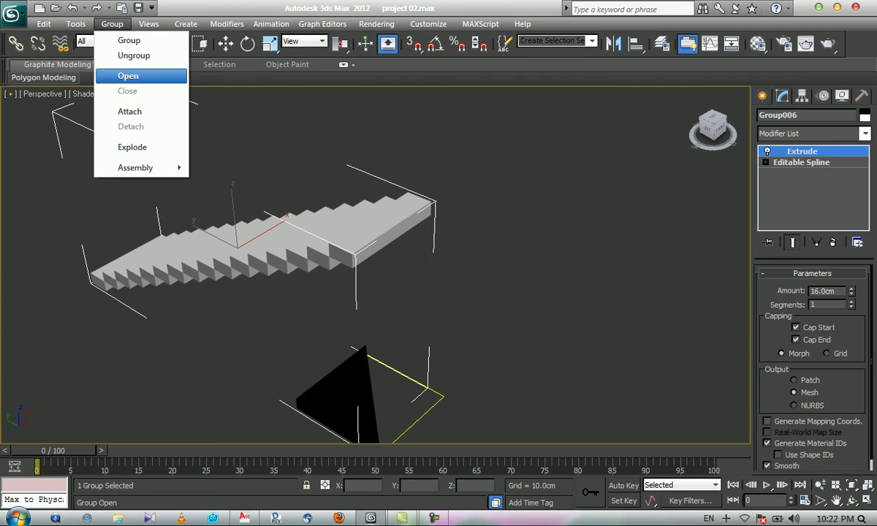
left_click(128, 76)
left_click(384, 229)
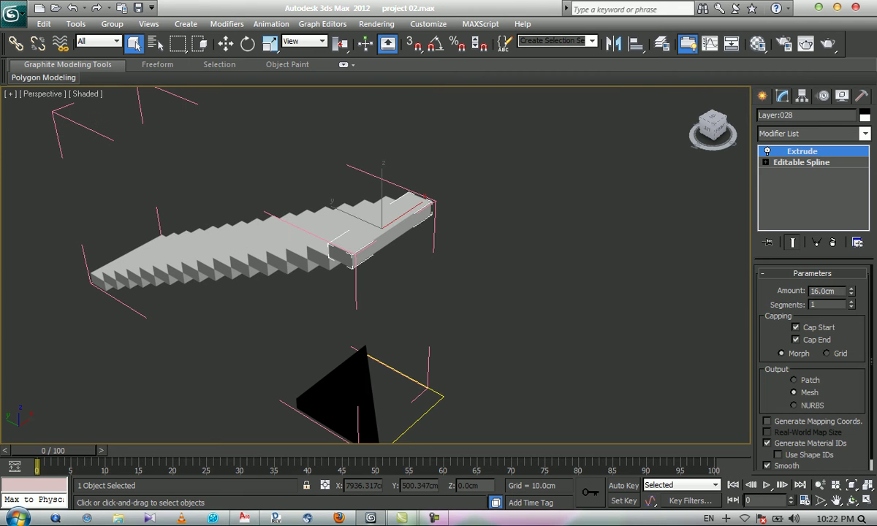
key("Delete")
left_click(360, 232)
key("Delete")
left_click(339, 235)
Step: Select one of the remaining treads and close the open stair group
key("ctrl+z")
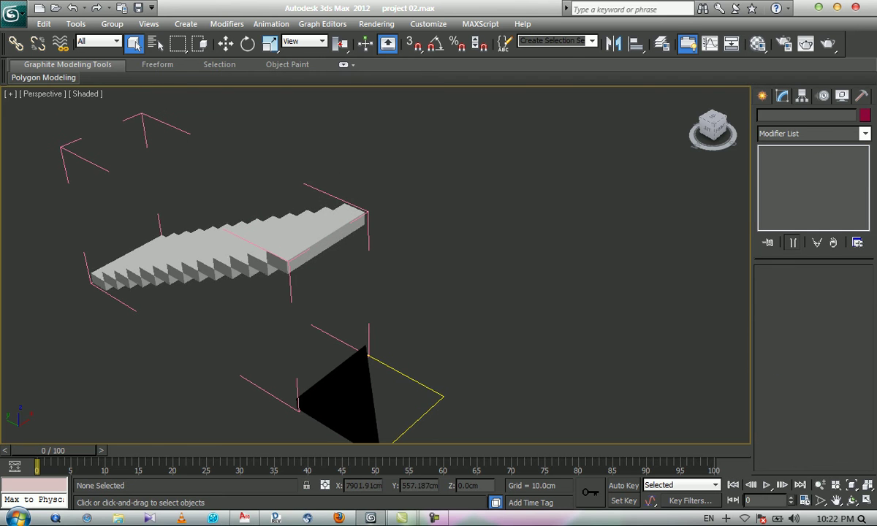
key("ctrl+z")
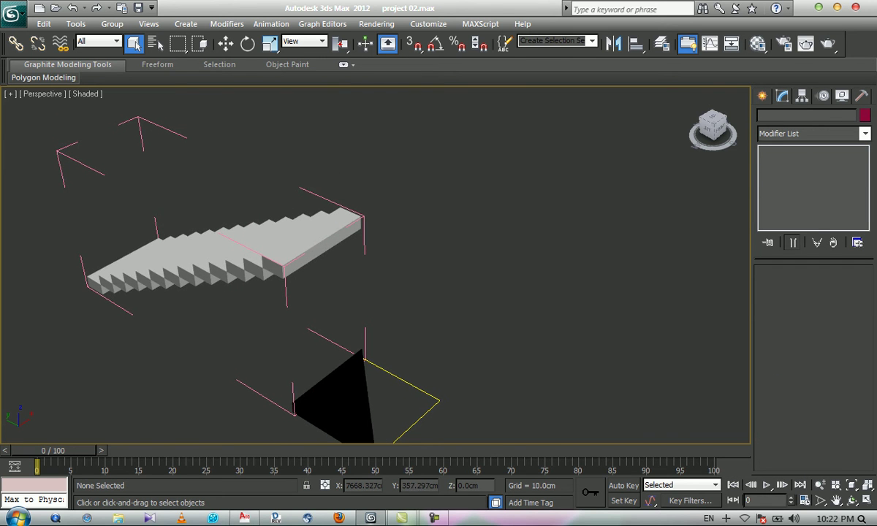
key("ctrl+z")
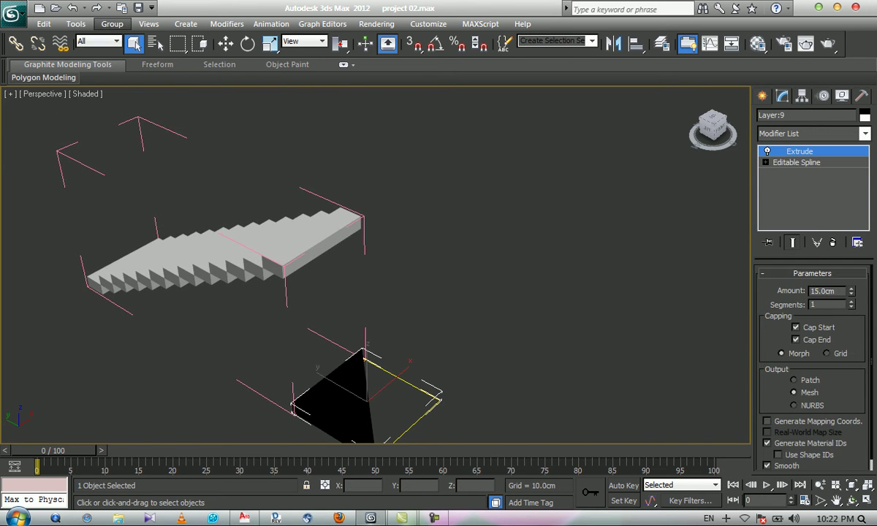
key("ctrl+z")
left_click(112, 23)
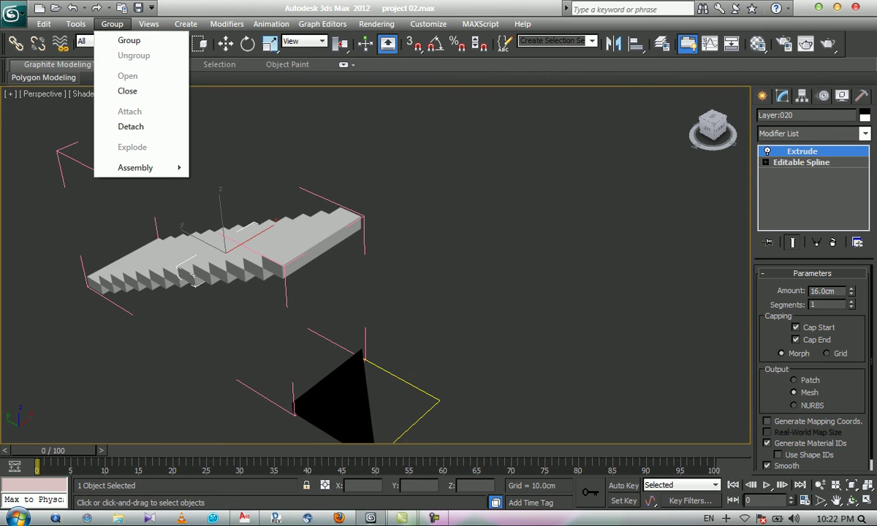
left_click(128, 92)
Step: Assign the plain grey material to the extruded triangular landing
middle_click_drag(345, 398, 343, 374)
left_click(343, 375)
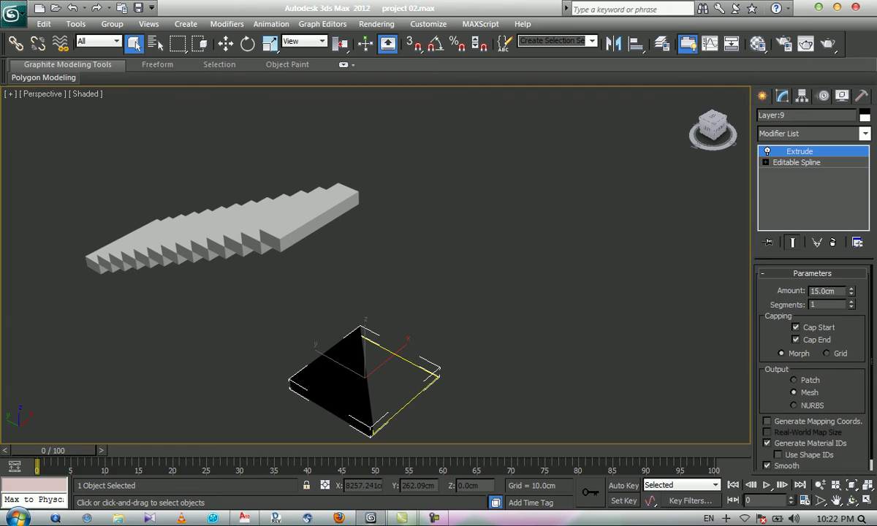
key("m")
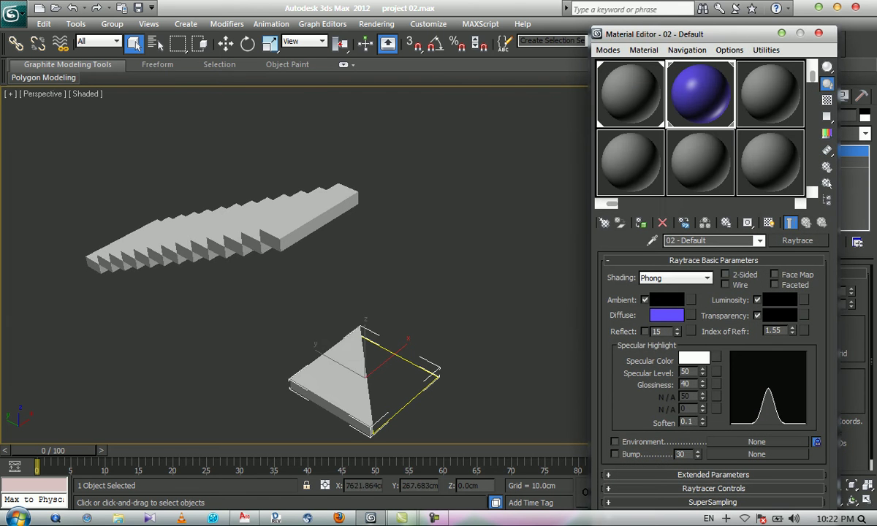
key("m")
Step: Move the landing with vertex snapping so its lower corner meets the upper corner of the top tread
middle_click_drag(343, 376, 410, 342)
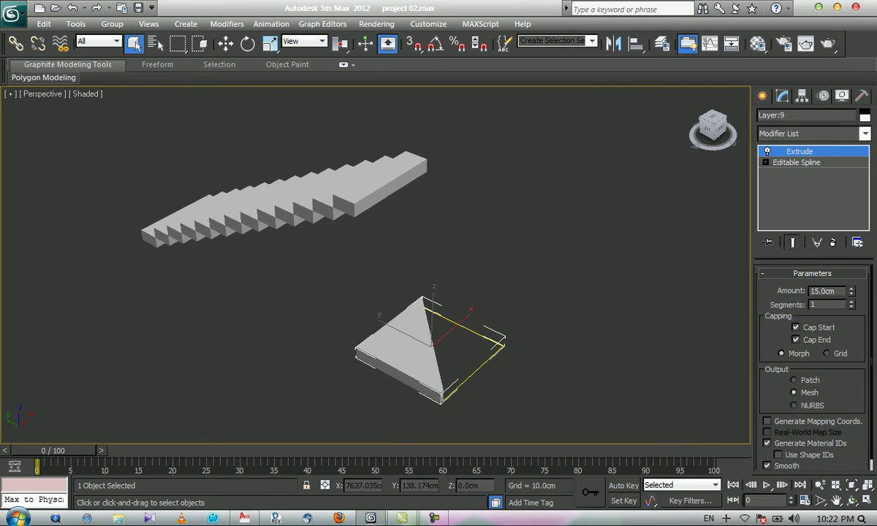
left_click(852, 500)
left_click_drag(351, 307, 411, 320)
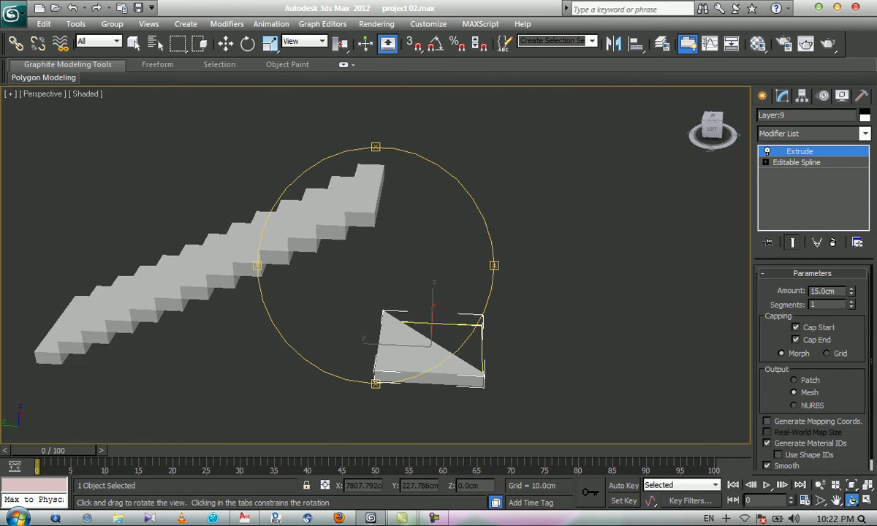
key("q")
key("w")
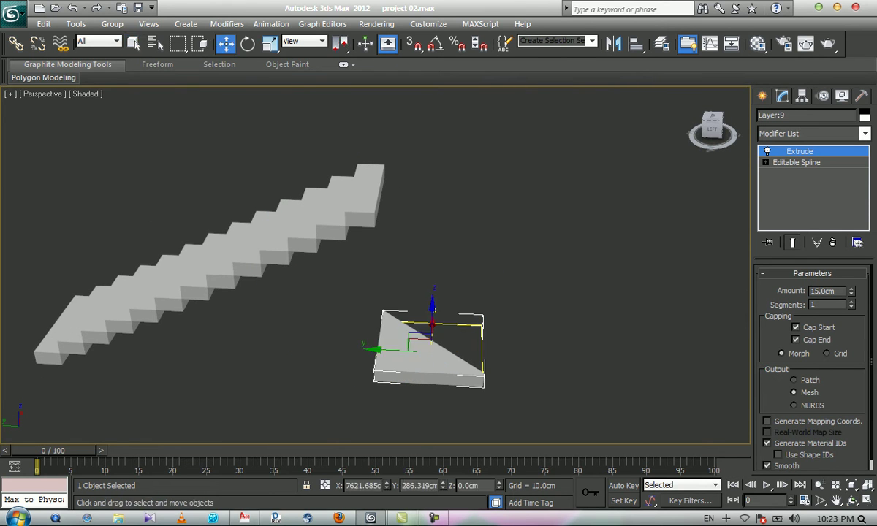
key("s")
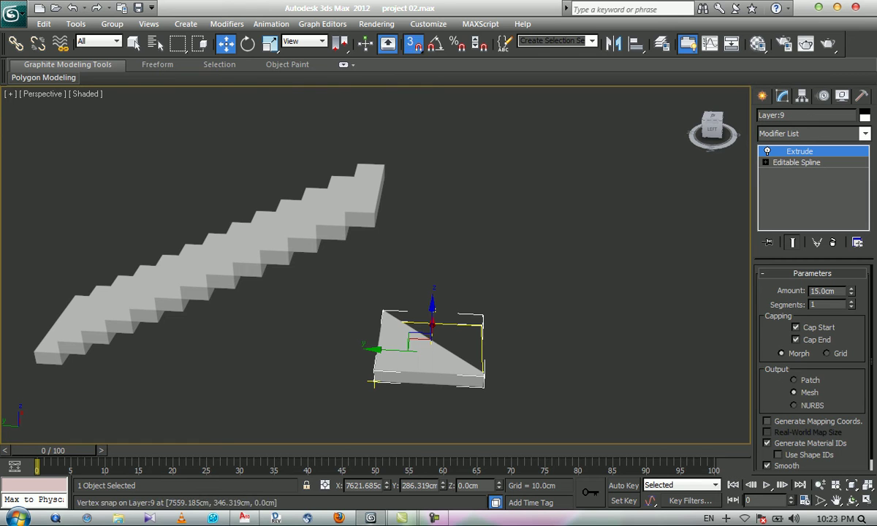
left_click_drag(374, 382, 375, 213)
left_click(451, 284)
left_click(431, 350)
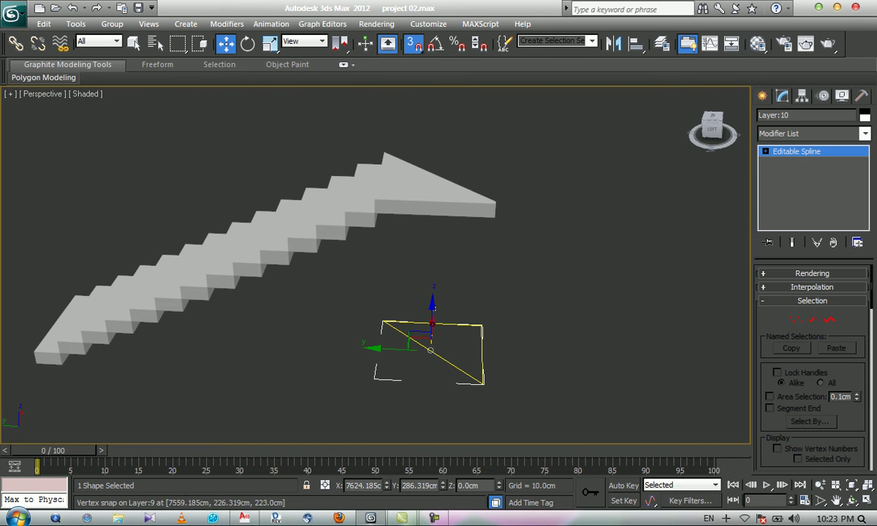
key("q")
left_click(437, 196)
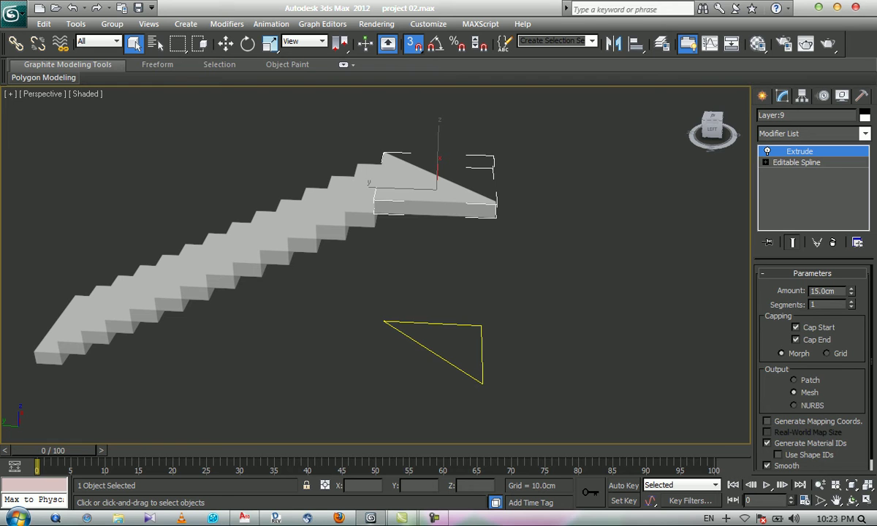
middle_click_drag(410, 248, 352, 237)
scroll(353, 237, "up", 3)
left_click_drag(421, 326, 509, 369)
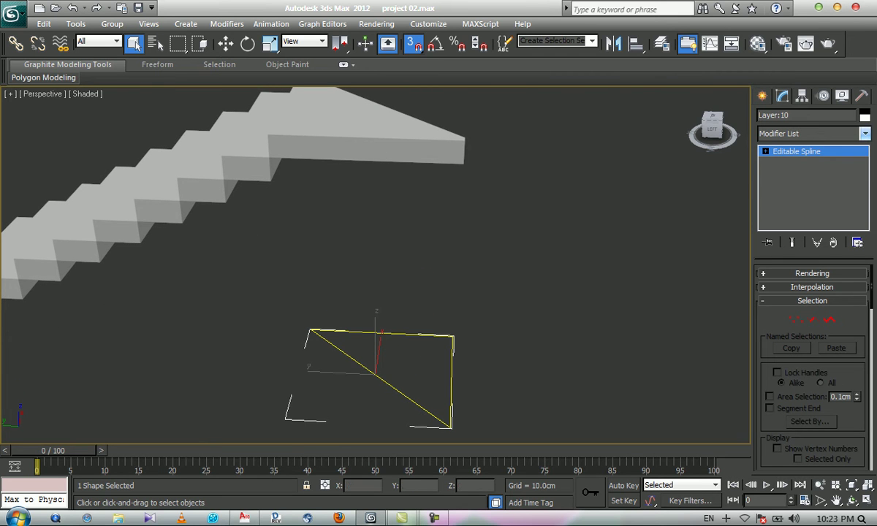
Step: Set the extrusion amount of the triangular landing already placed on the stair to 16 cm
left_click(398, 141)
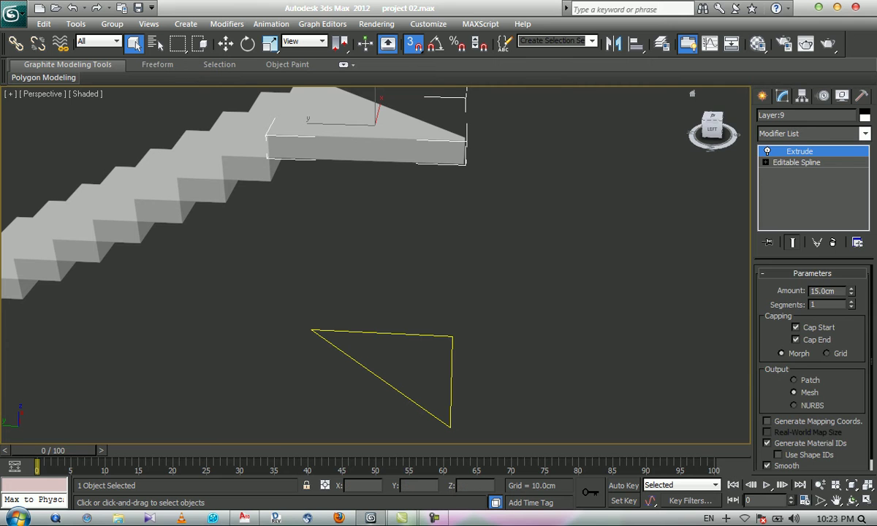
right_click(800, 152)
left_click(723, 210)
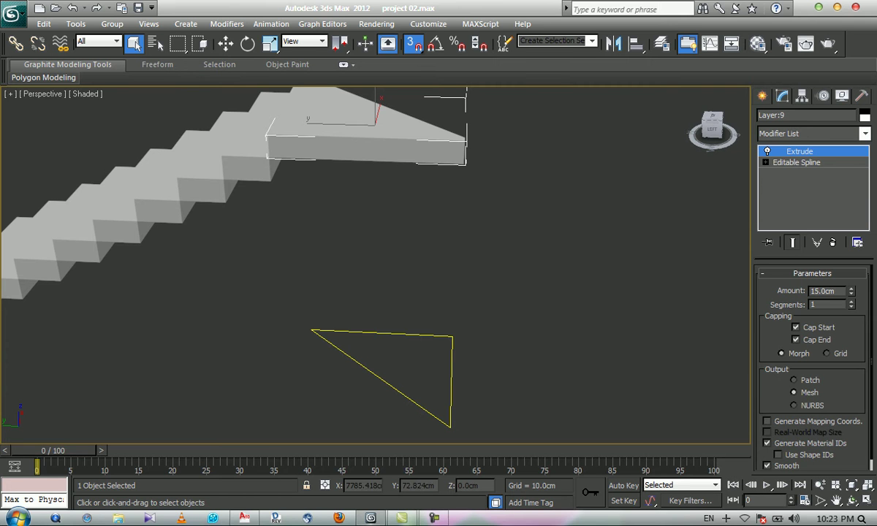
double_click(822, 291)
type("16")
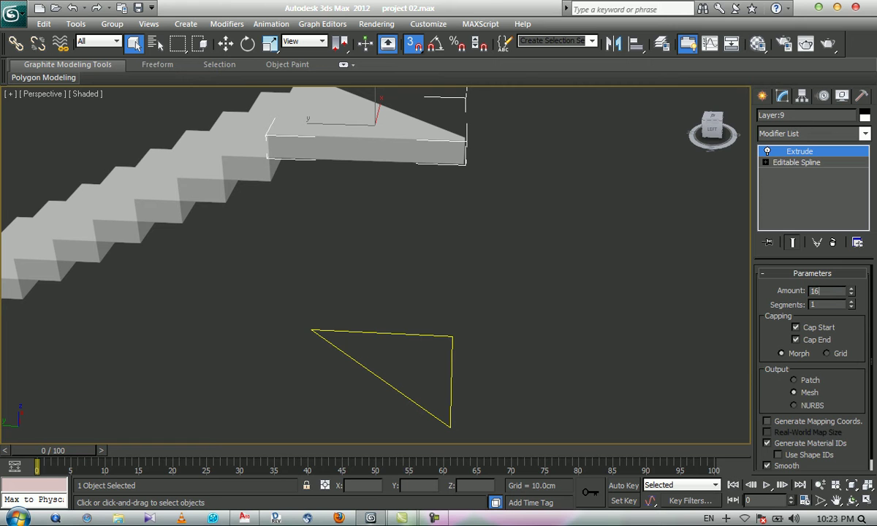
key("Return")
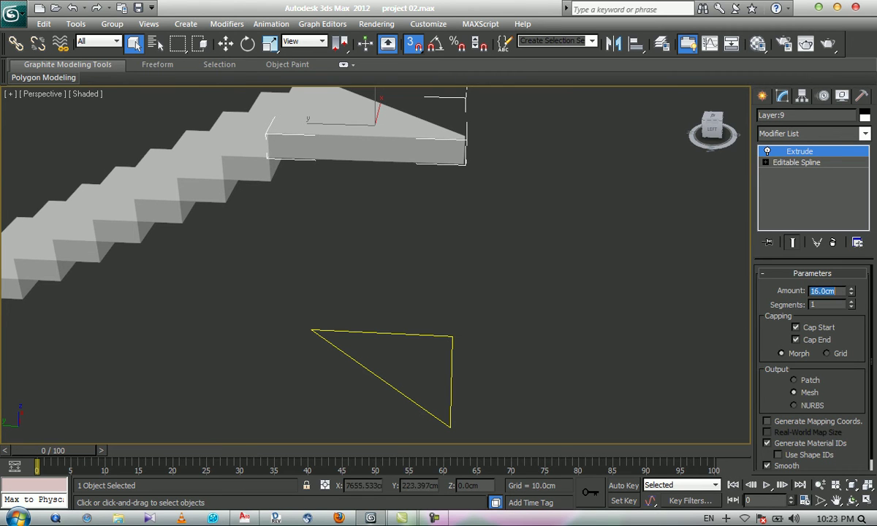
Step: Copy the placed landing's Extrude modifier and paste it onto the remaining triangular outline
right_click(800, 151)
left_click(723, 213)
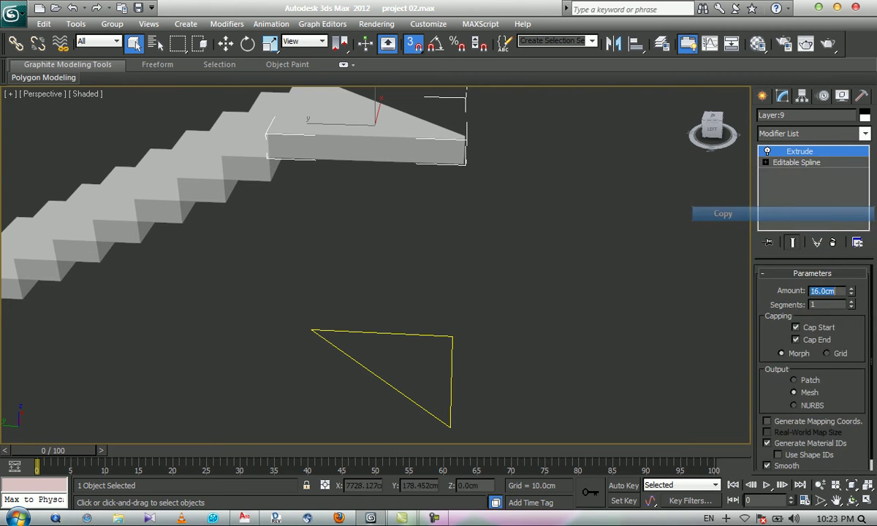
left_click(452, 374)
right_click(798, 152)
left_click(783, 162)
left_click(563, 292)
key("m")
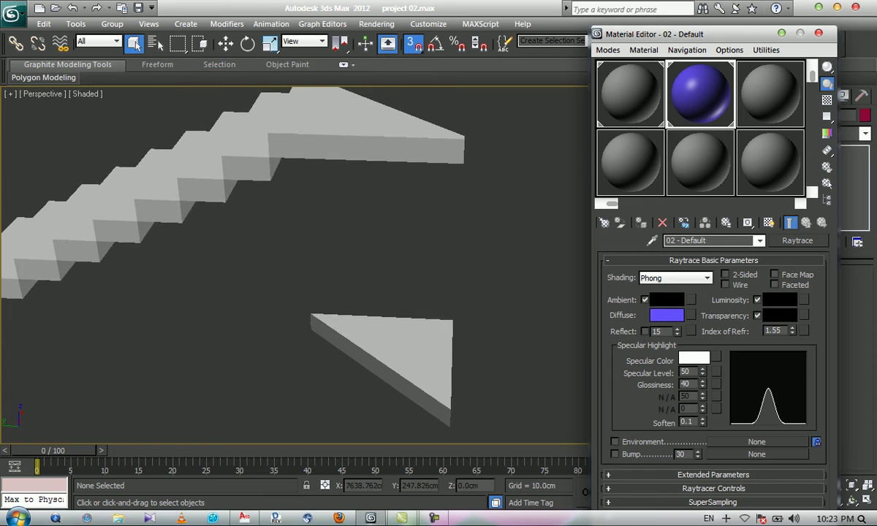
key("m")
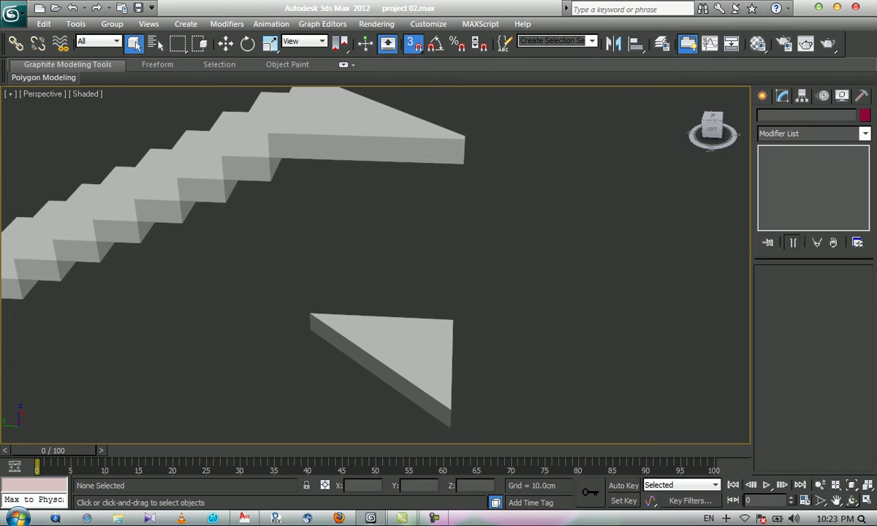
Step: Move the second extruded triangle with vertex snapping so its lower corner meets the first landing piece's upper corner
left_click(852, 500)
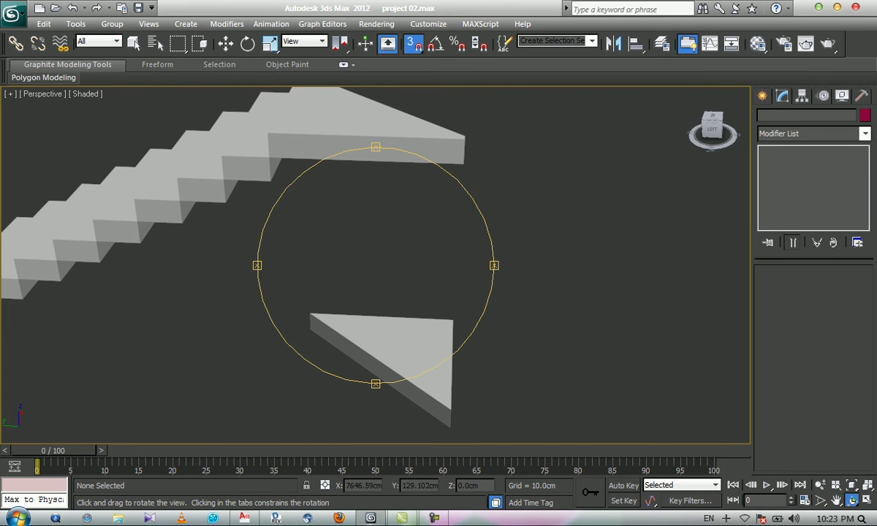
left_click_drag(417, 227, 289, 246)
key("Escape")
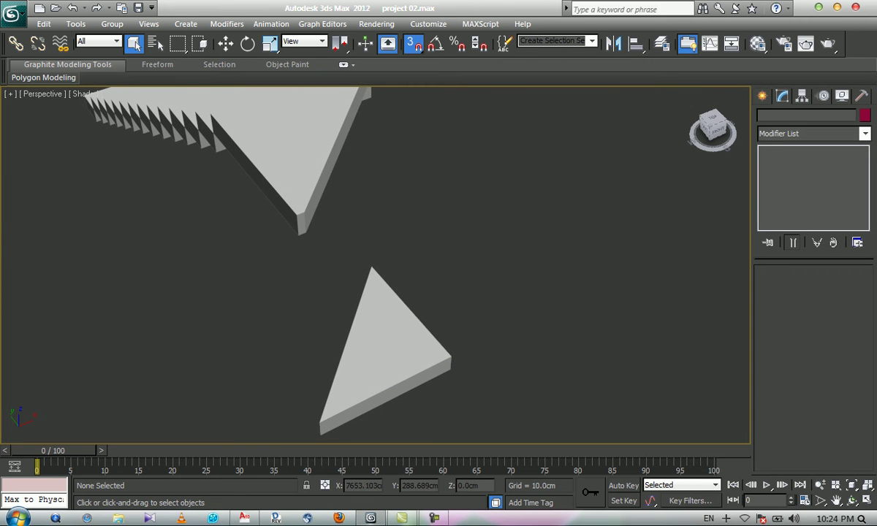
left_click(852, 500)
left_click_drag(409, 234, 274, 261)
left_click_drag(482, 264, 538, 248)
key("q")
left_click(369, 322)
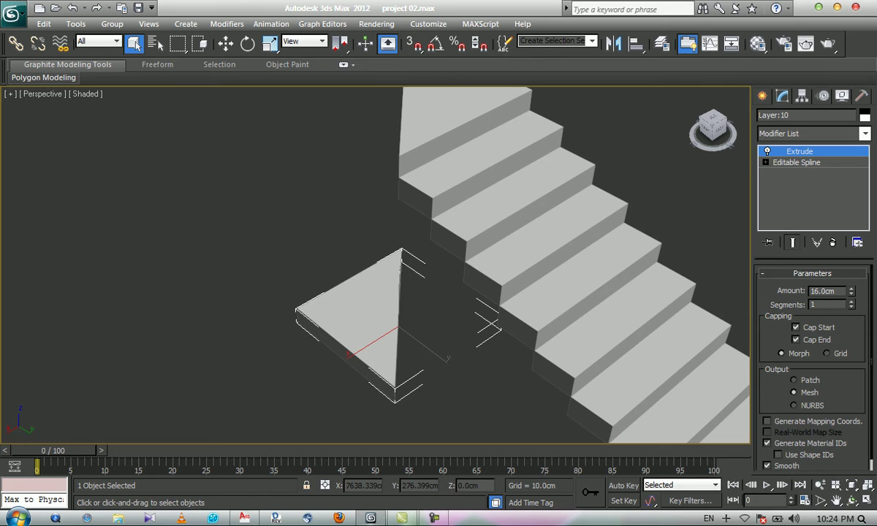
key("w")
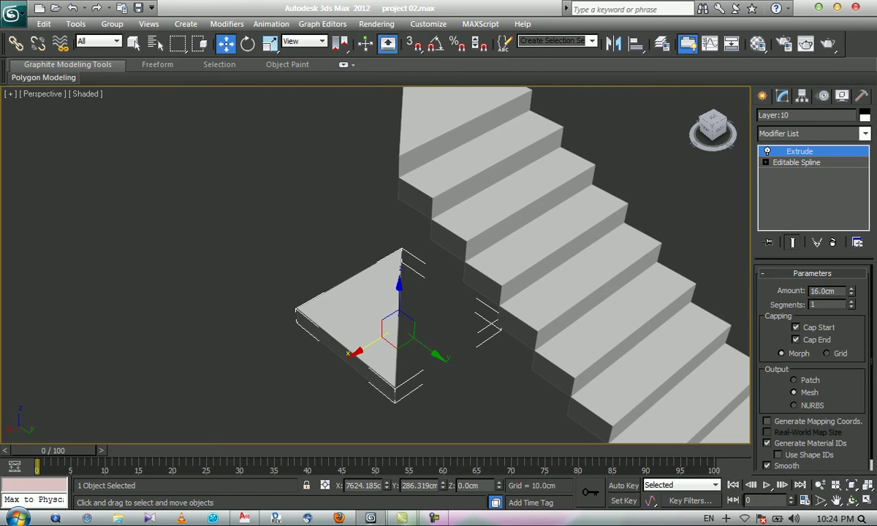
key("s")
left_click_drag(395, 401, 399, 155)
left_click(332, 241)
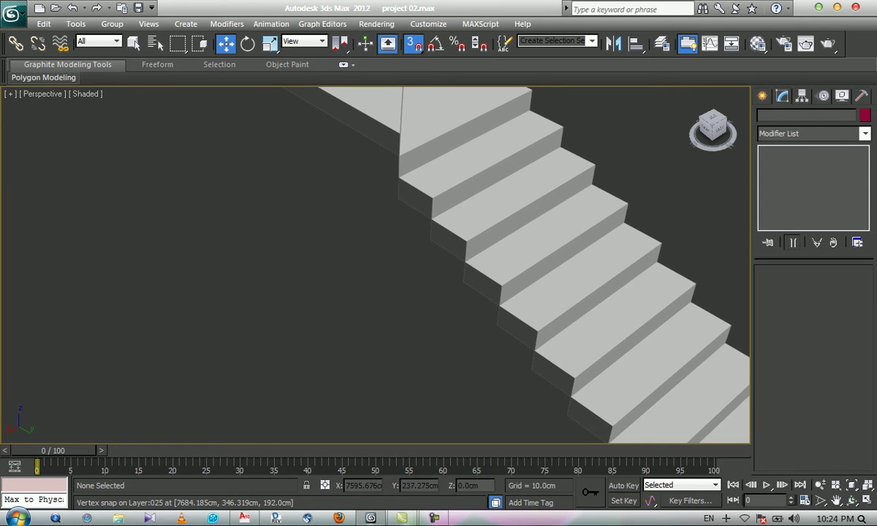
left_click(852, 500)
left_click_drag(456, 180, 329, 187)
scroll(344, 220, "down", 3)
left_click_drag(380, 241, 417, 254)
right_click(417, 253)
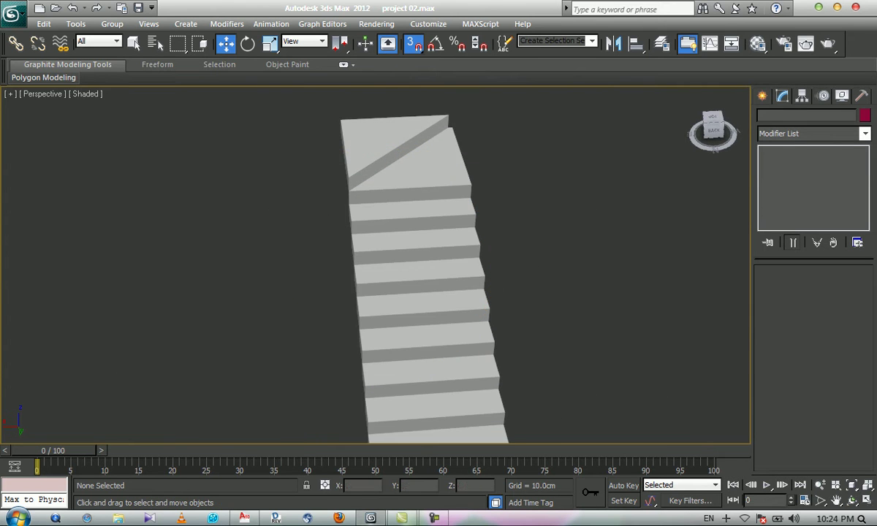
Step: Switch to the AutoCAD plan and delete the door symbol beside the triangular landing
left_click(244, 518)
scroll(366, 251, "down", 4)
scroll(363, 256, "up", 3)
scroll(365, 335, "up", 2)
scroll(392, 315, "up", 3)
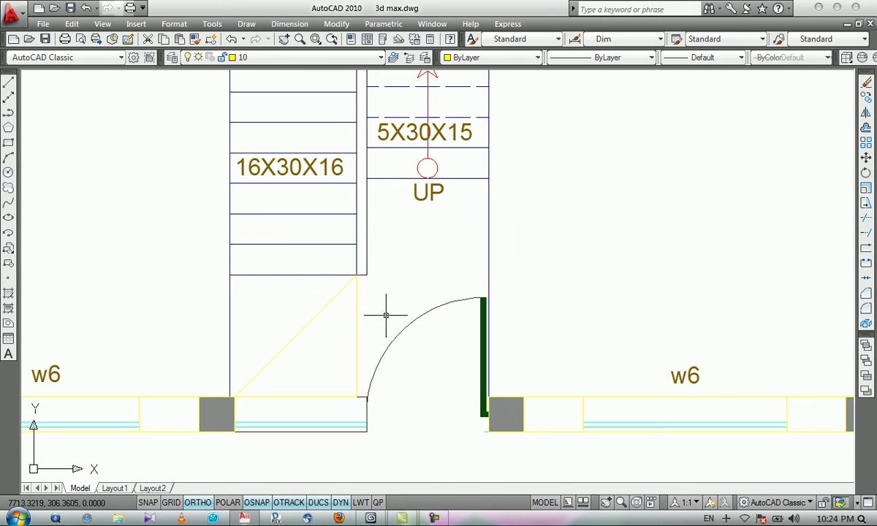
left_click(484, 286)
left_click(417, 347)
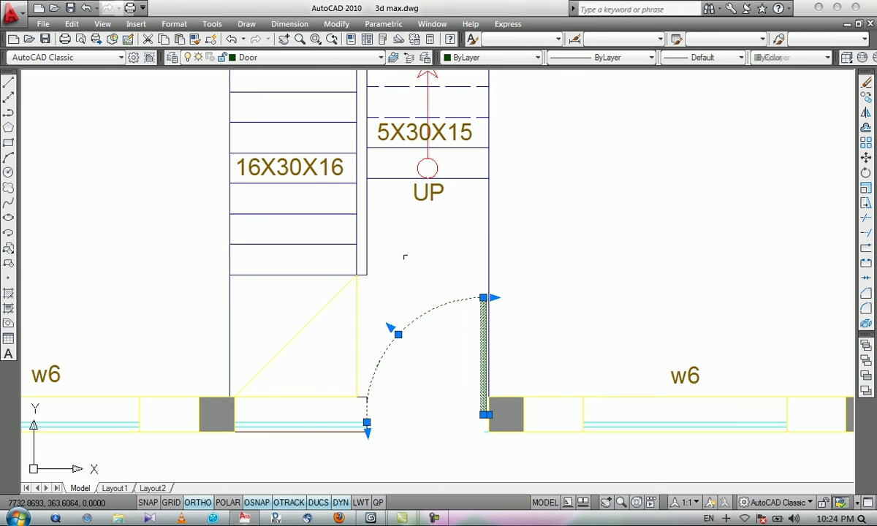
key("Delete")
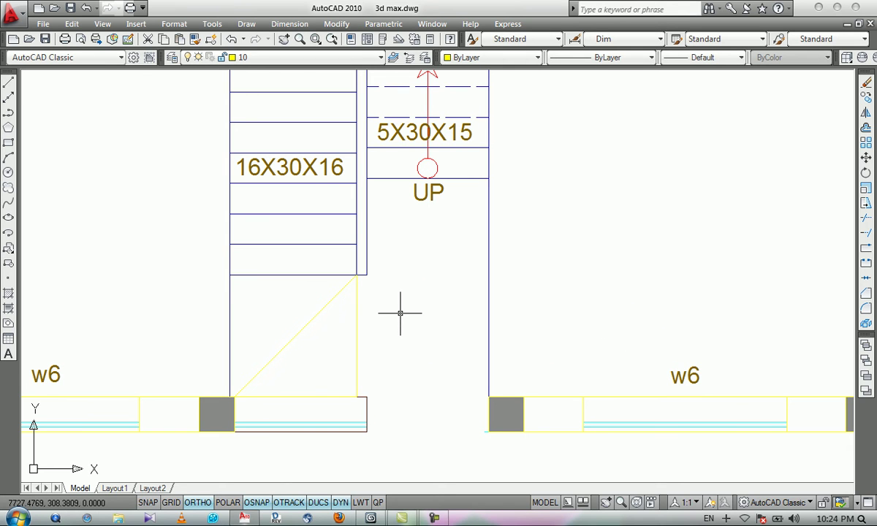
Step: Extend the short wall line below the landing across the door opening and delete the UP label
type("ex")
key("Return")
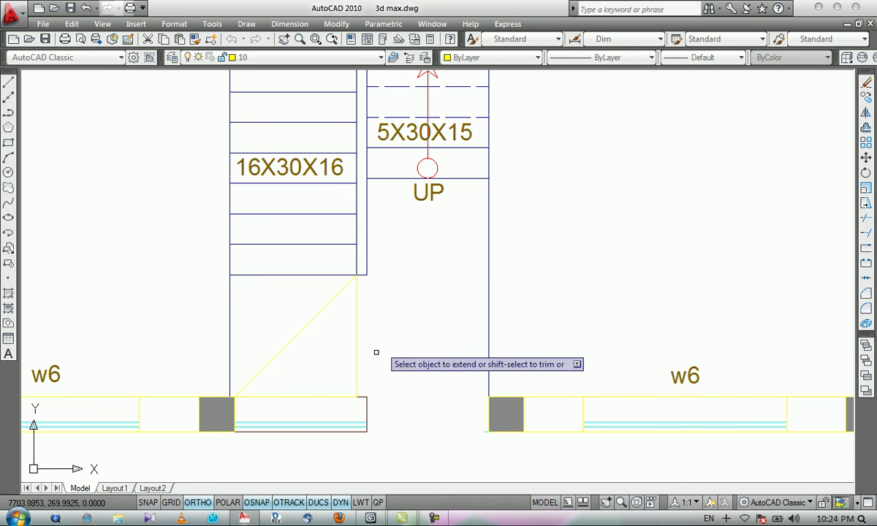
key("Return")
scroll(376, 394, "up", 2)
left_click(354, 399)
scroll(384, 331, "down", 2)
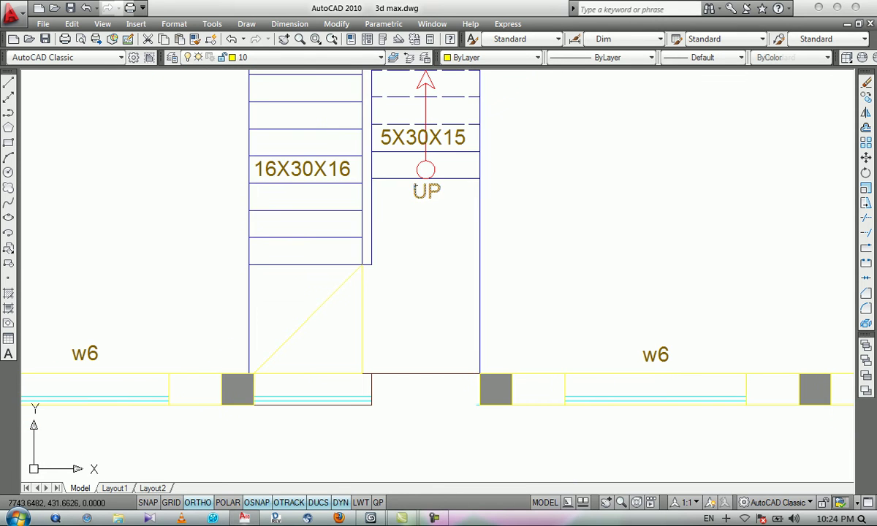
scroll(446, 183, "up", 2)
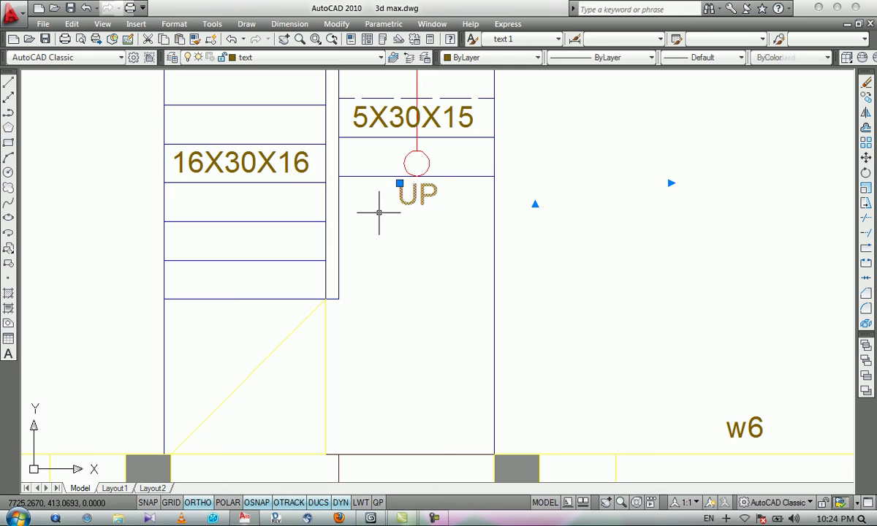
key("Delete")
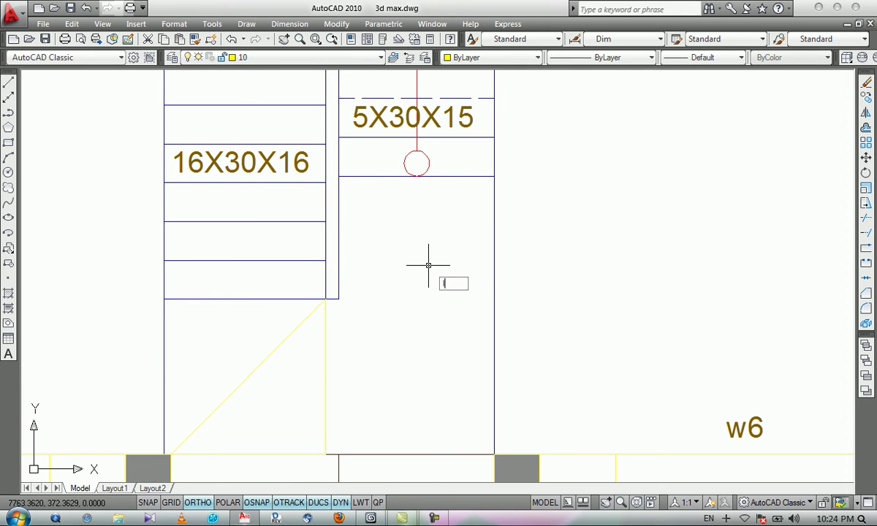
Step: Add a new layer, try naming it 11, and restore its name to Layer1
key("Return")
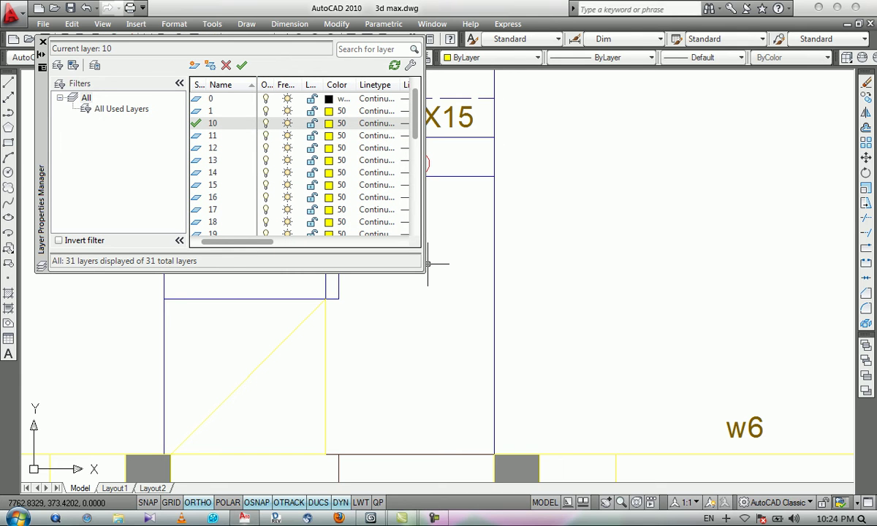
left_click(194, 65)
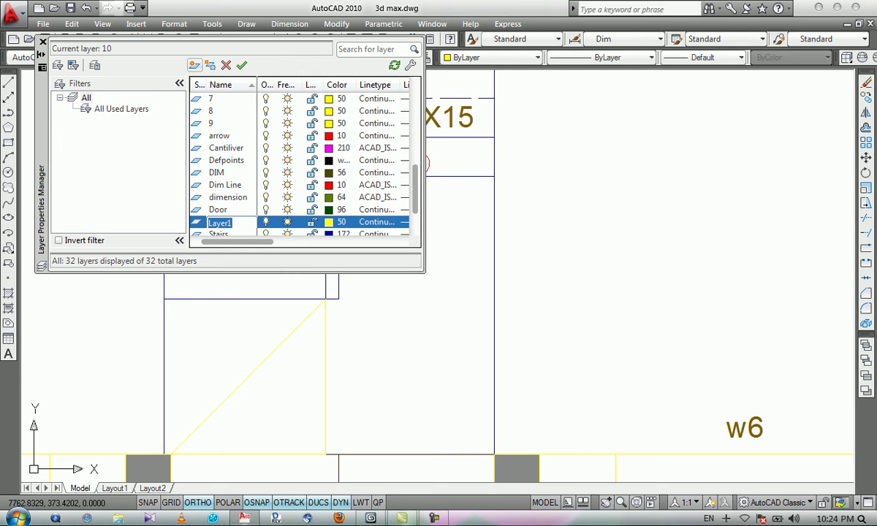
type("11")
key("Return")
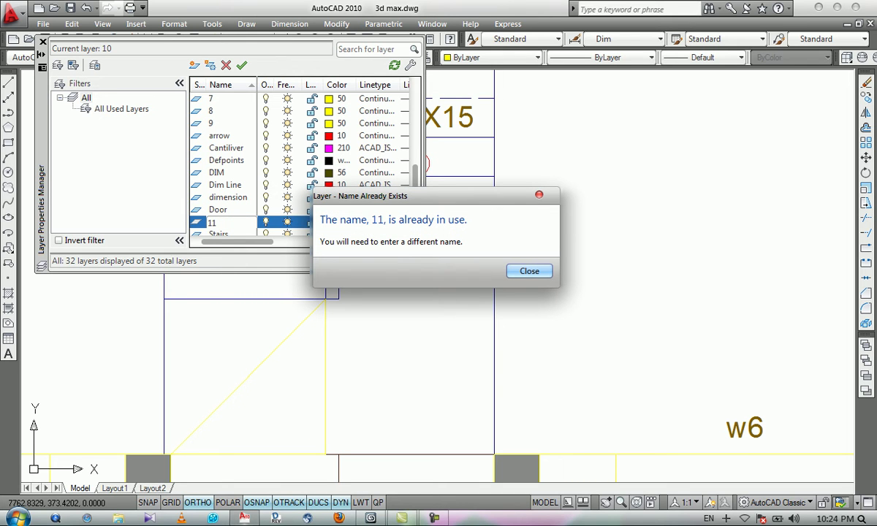
key("Return")
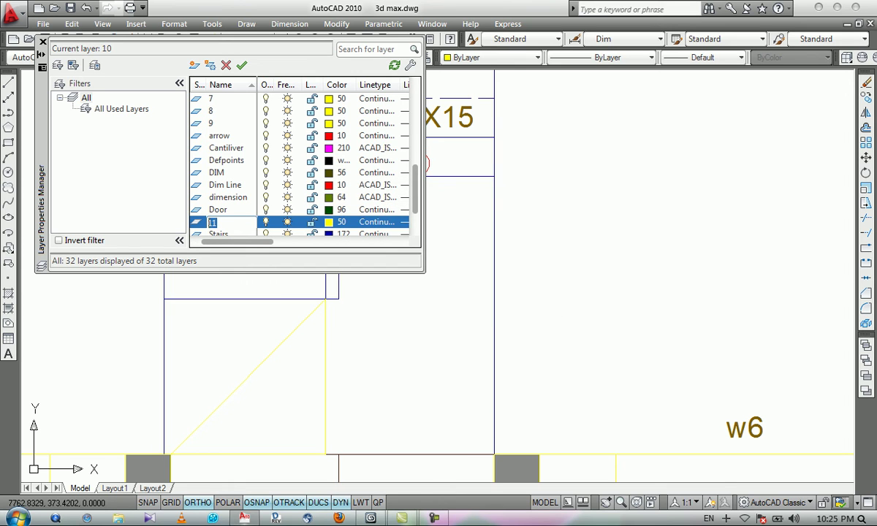
type("Layer1")
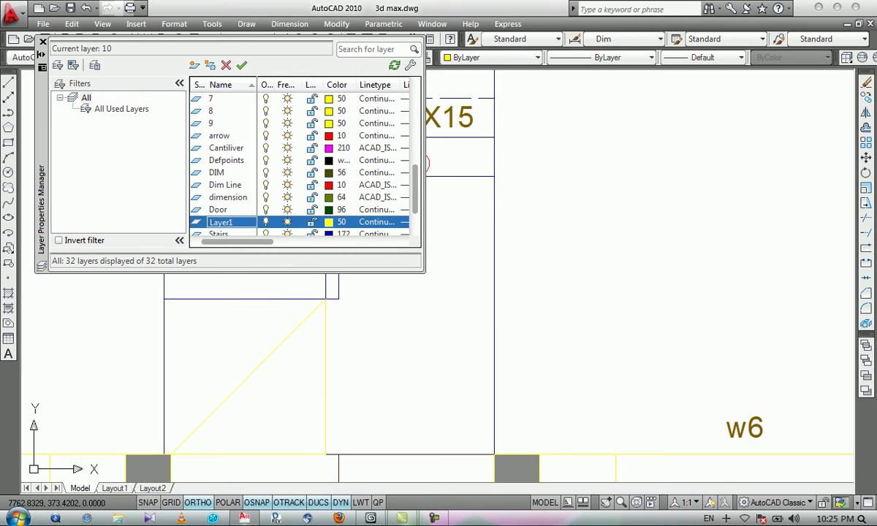
key("Return")
Step: Make the existing layer 11 current and close the layer manager
left_click_drag(415, 190, 415, 111)
double_click(213, 136)
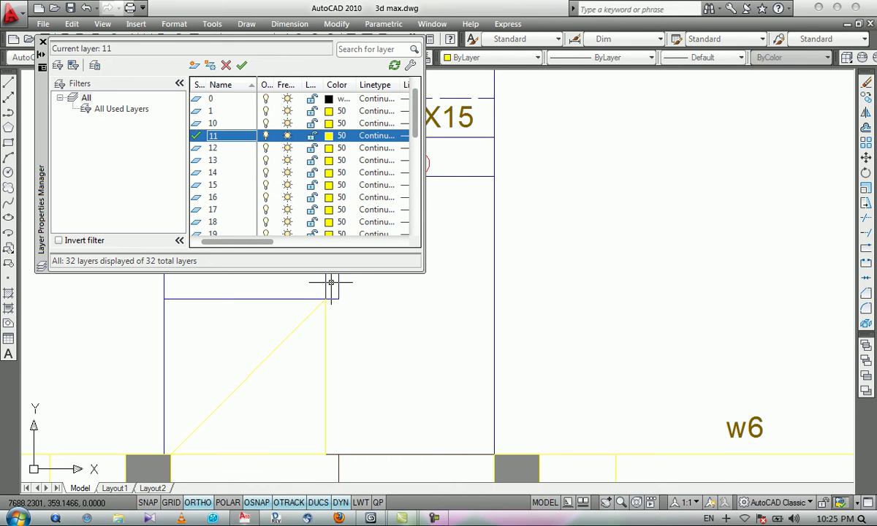
key("Escape")
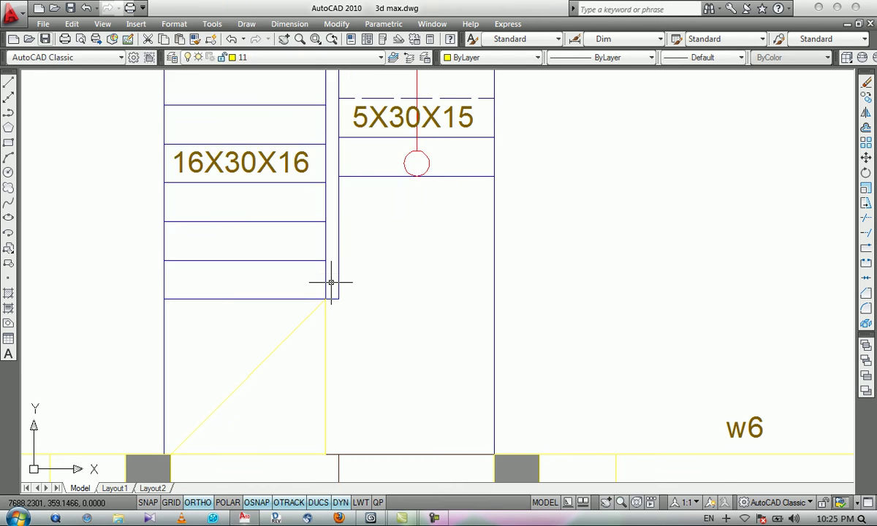
Step: Create a boundary around the open landing area between the 5X30X15 flight and the door opening
type("bo")
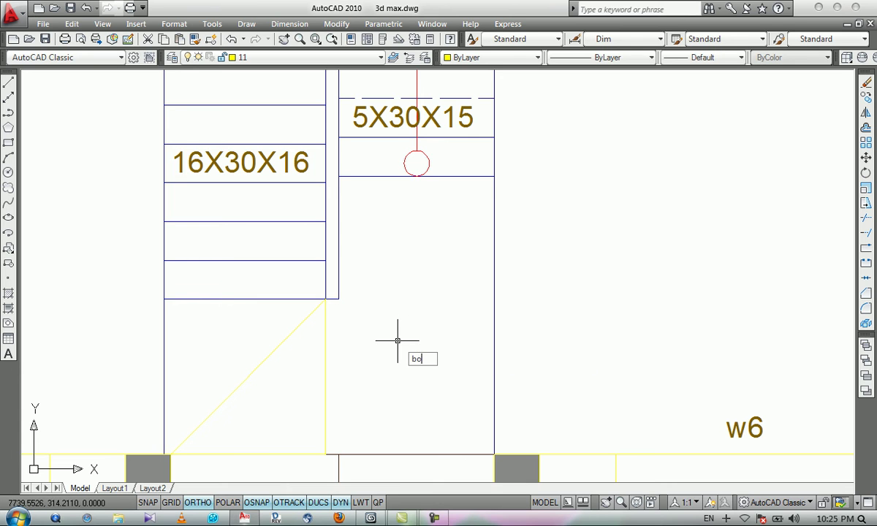
key("Return")
key("Return")
left_click(430, 298)
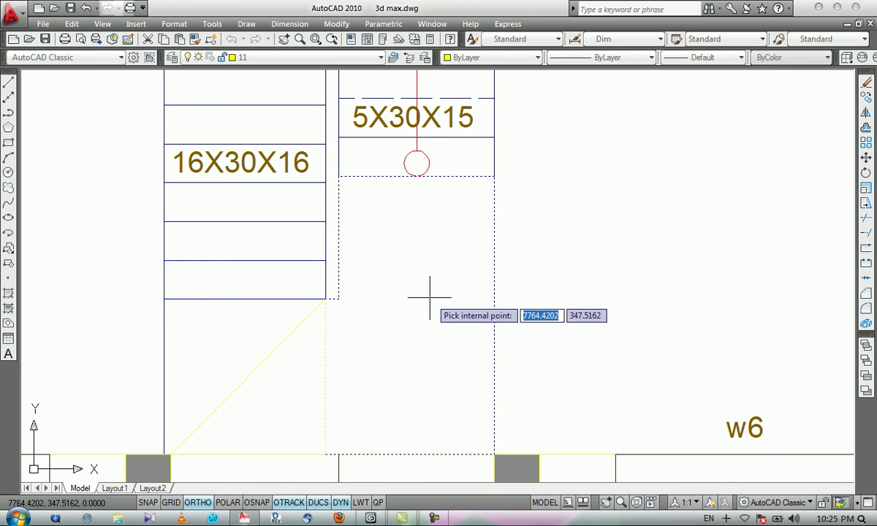
key("Return")
Step: Erase the circle and shaft of the direction arrow on the 5X30X15 flight
middle_click_drag(428, 279, 434, 360)
scroll(450, 293, "up", 3)
left_click(446, 257)
left_click(395, 288)
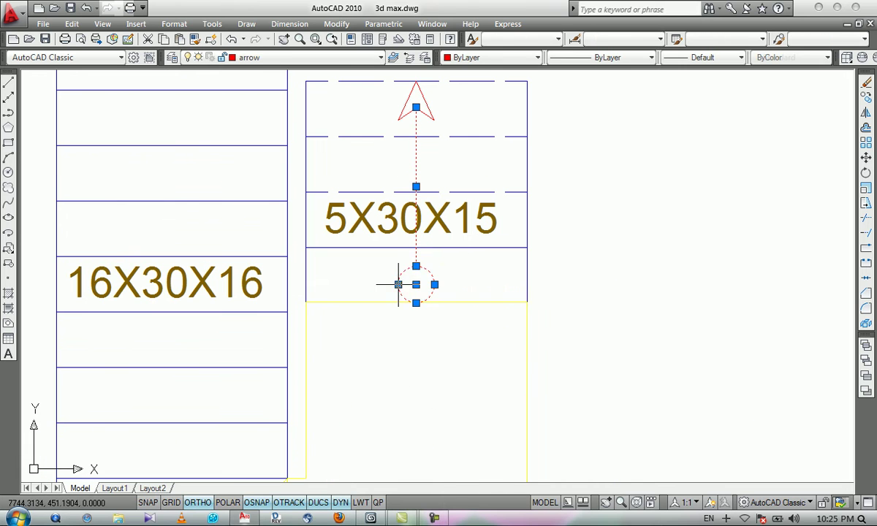
type("e")
key("Return")
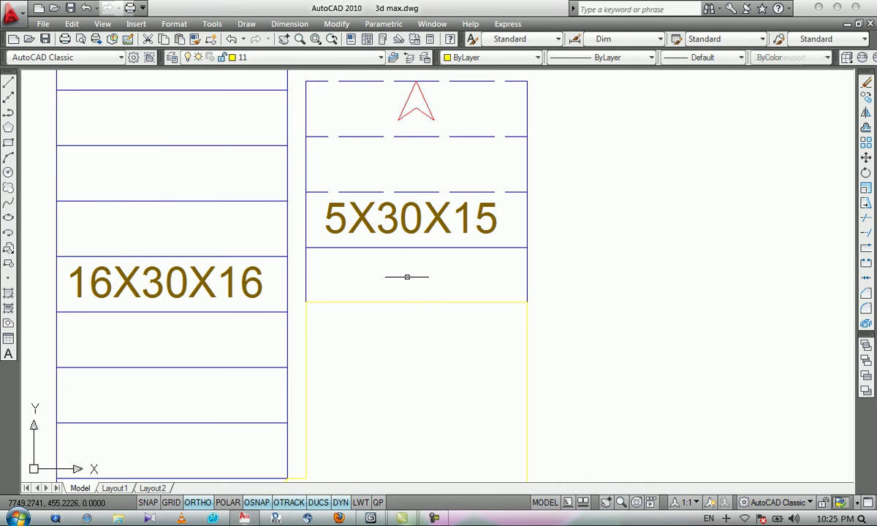
Step: Make layer 12 current and create a boundary around the lowest tread of the 5X30X15 flight
left_click(314, 57)
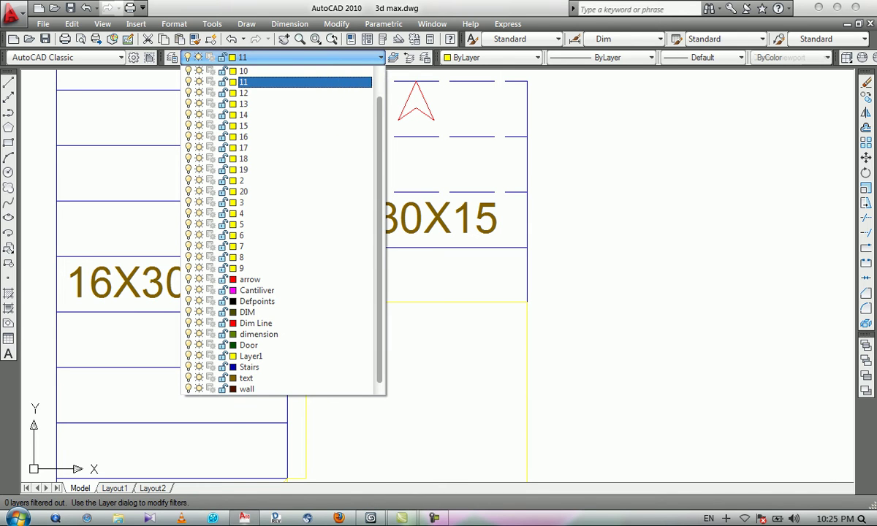
left_click(307, 93)
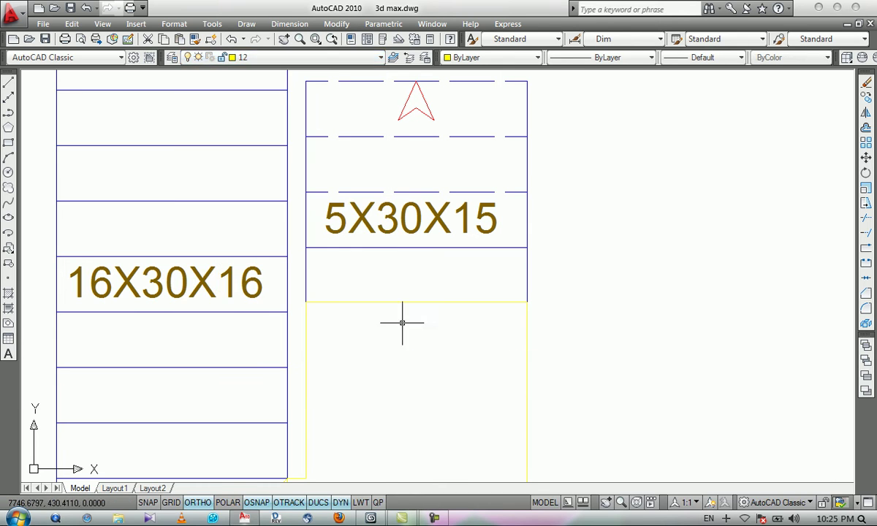
type("b")
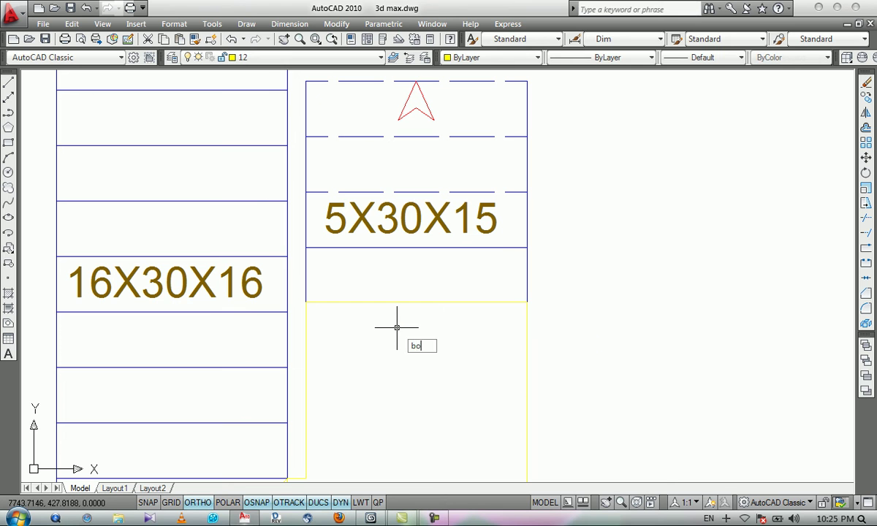
type("o")
key("Return")
key("Return")
scroll(353, 175, "down", 1)
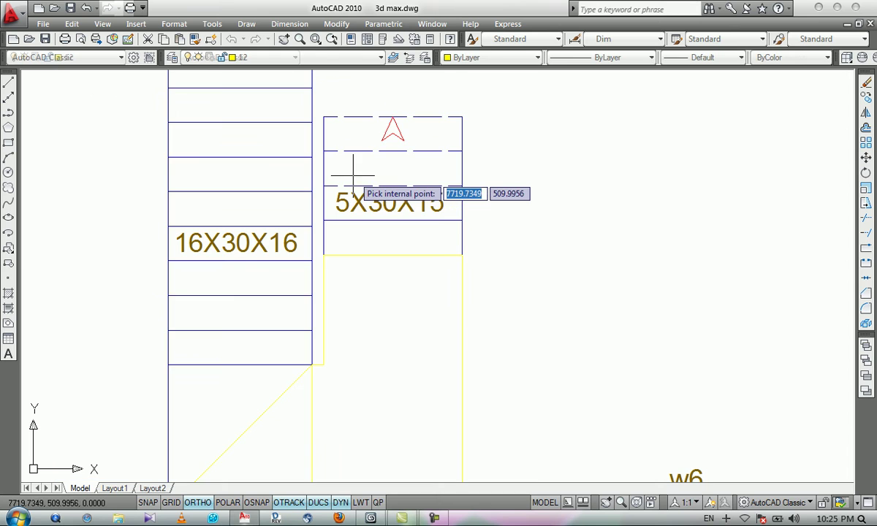
left_click(374, 239)
key("Return")
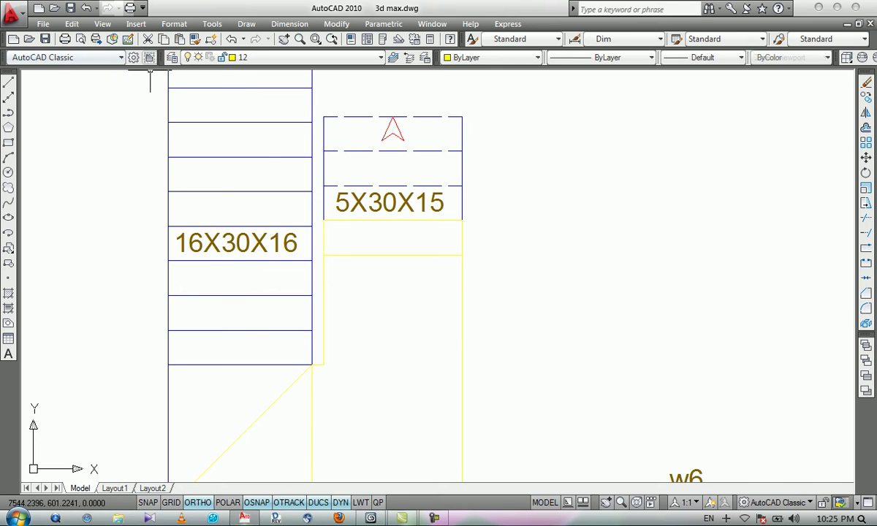
Step: Save the 3d max.dwg drawing and switch to 3ds Max
left_click(70, 8)
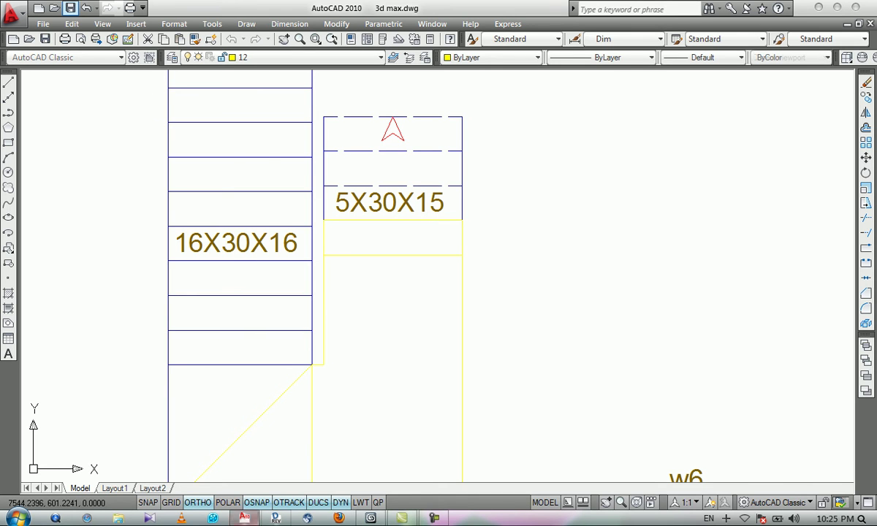
left_click(370, 518)
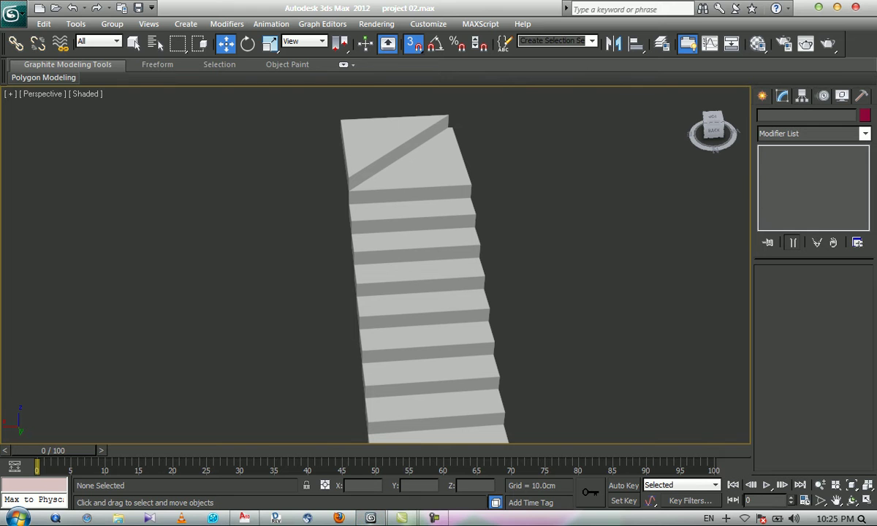
left_click(12, 14)
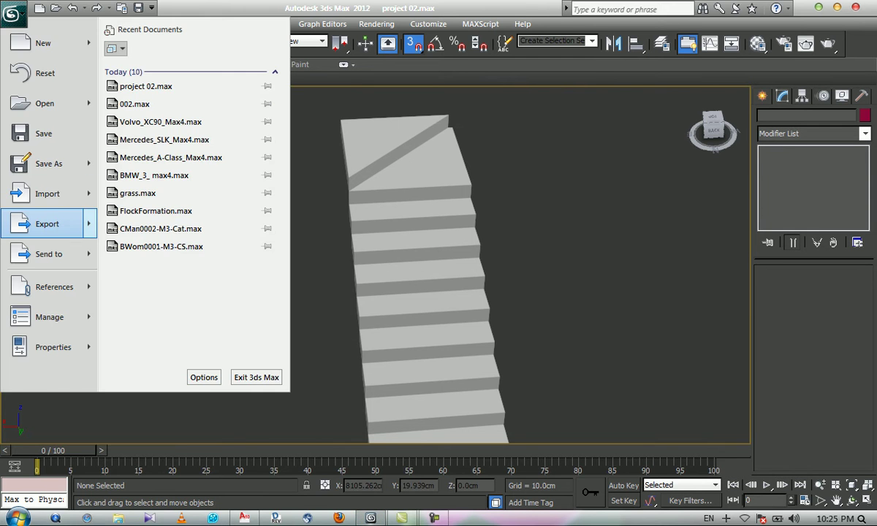
left_click(46, 223)
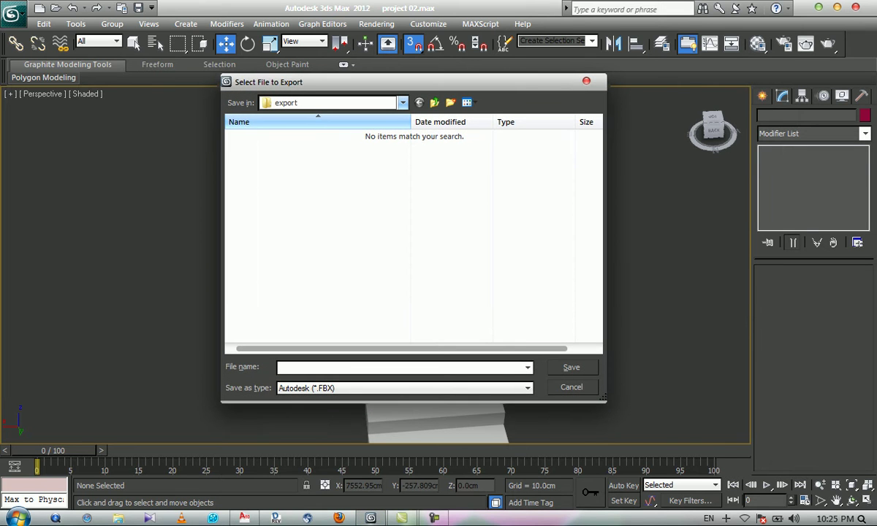
left_click(572, 388)
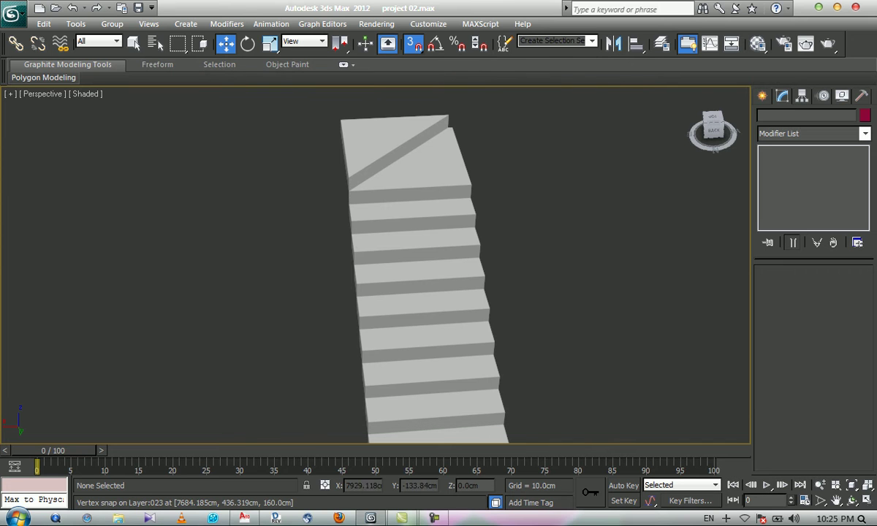
Step: Save the project 02.max scene and minimize the AutoCAD window
left_click(13, 14)
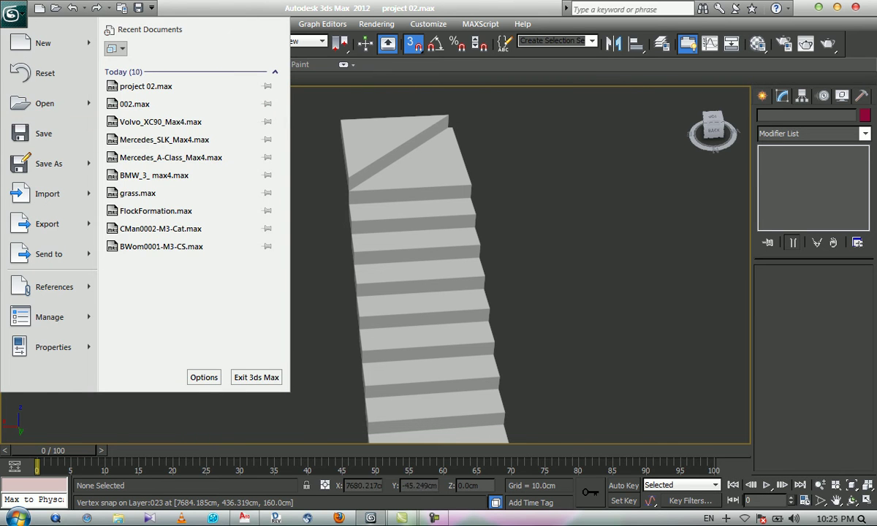
left_click(45, 133)
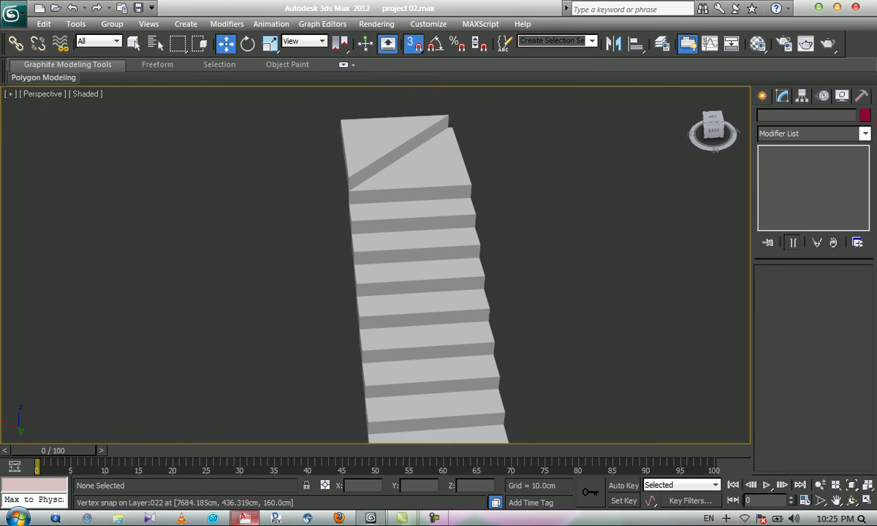
left_click(244, 518)
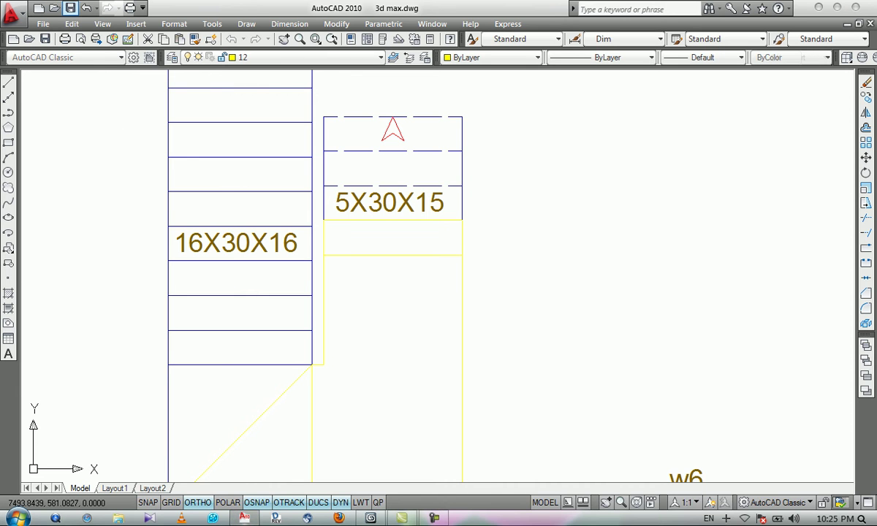
left_click(820, 8)
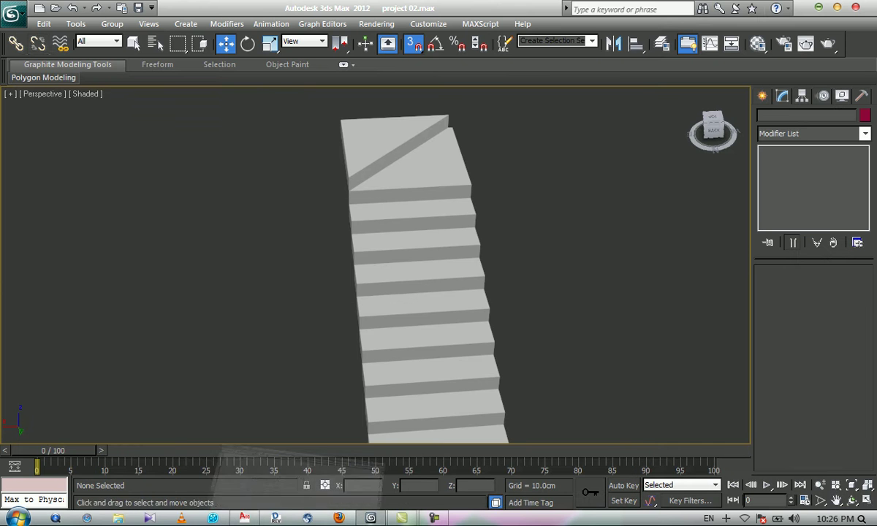
Step: Import only layers 11 and 12 of 3d max.dwg from the Desktop into the scene
left_click(13, 12)
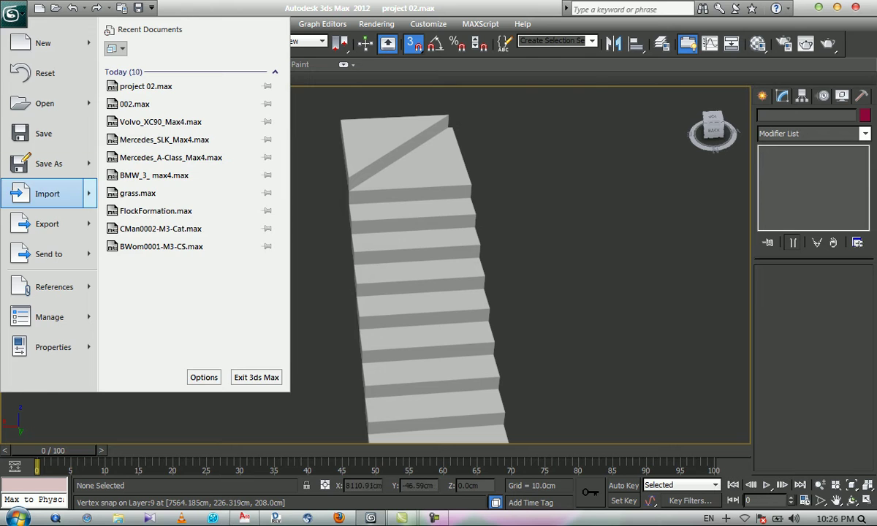
left_click(47, 194)
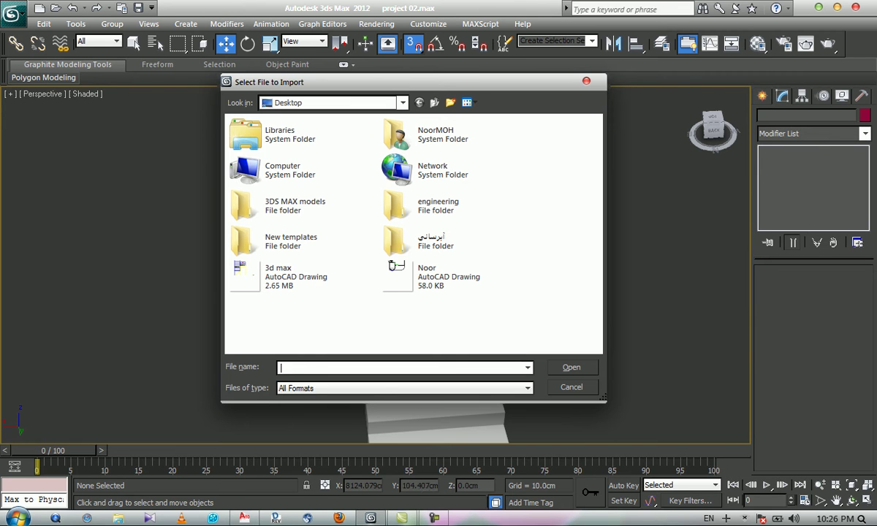
double_click(288, 276)
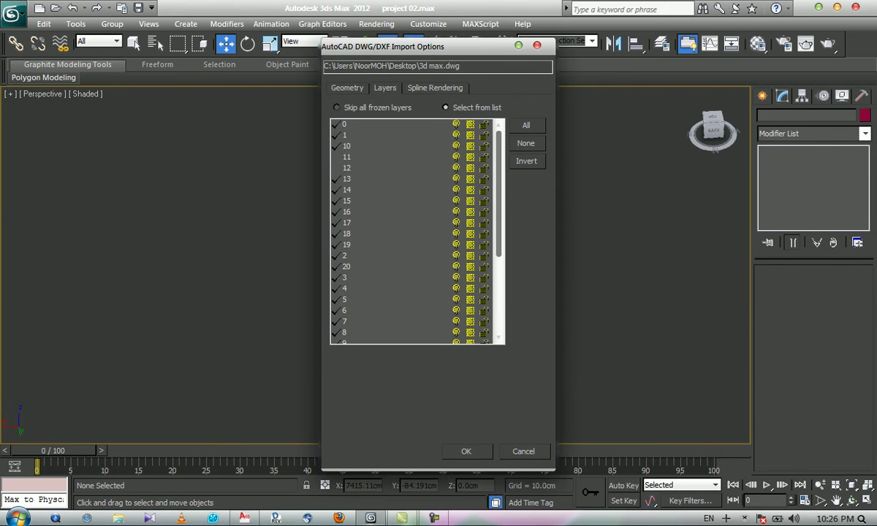
left_click(526, 160)
left_click(466, 451)
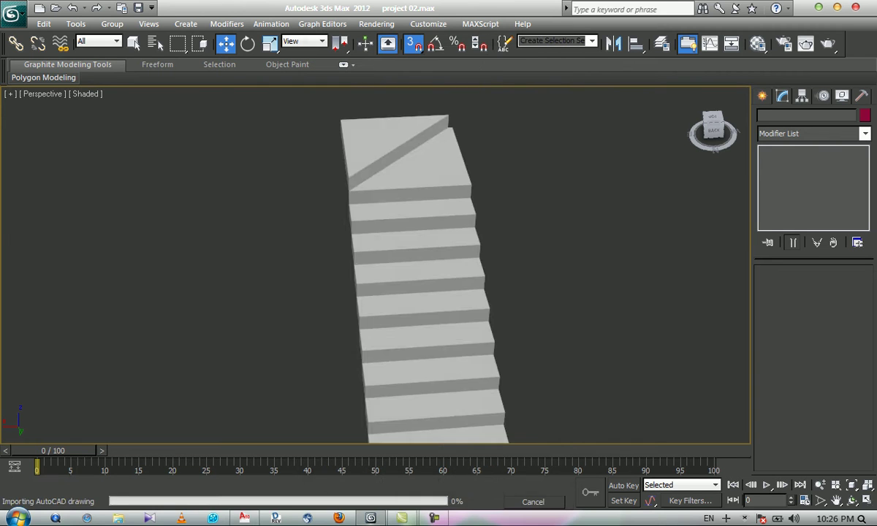
scroll(602, 274, "up", 5)
scroll(602, 274, "up", 3)
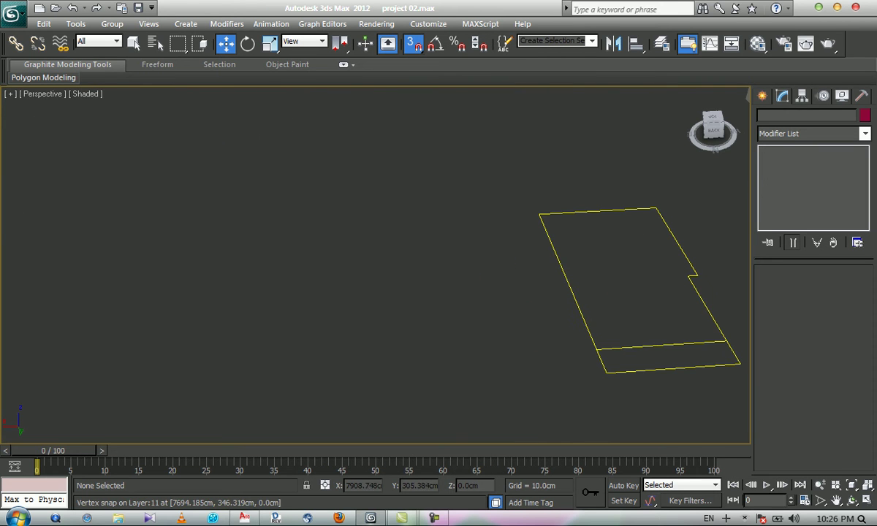
Step: Paste the copied Extrude modifier onto the landing outline and set its amount to 15 cm
key("s")
key("q")
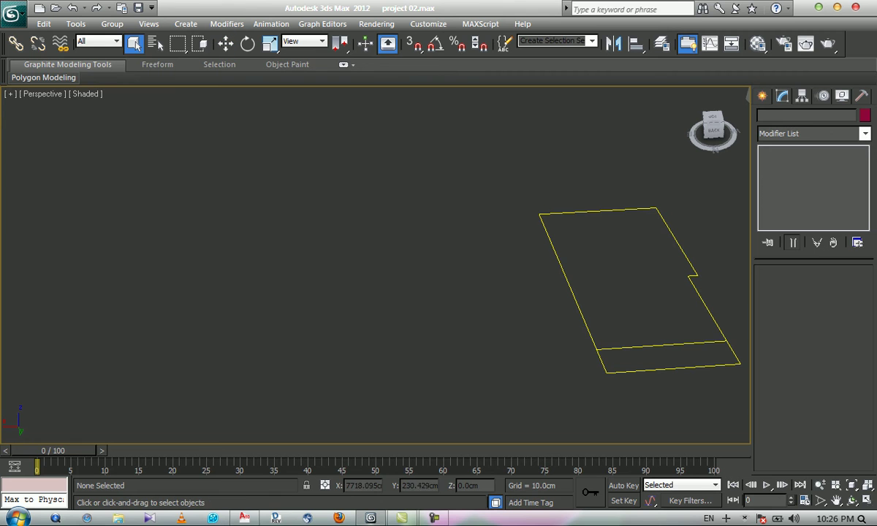
left_click(679, 247)
right_click(797, 152)
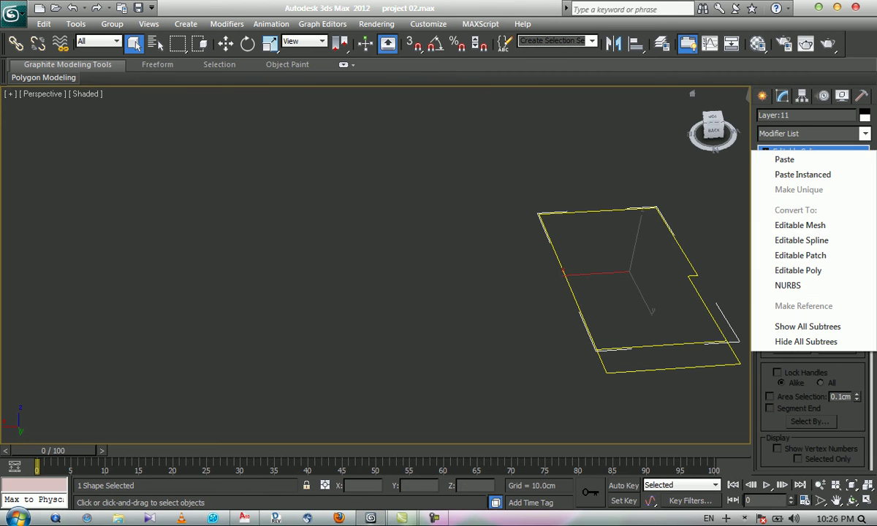
left_click(783, 158)
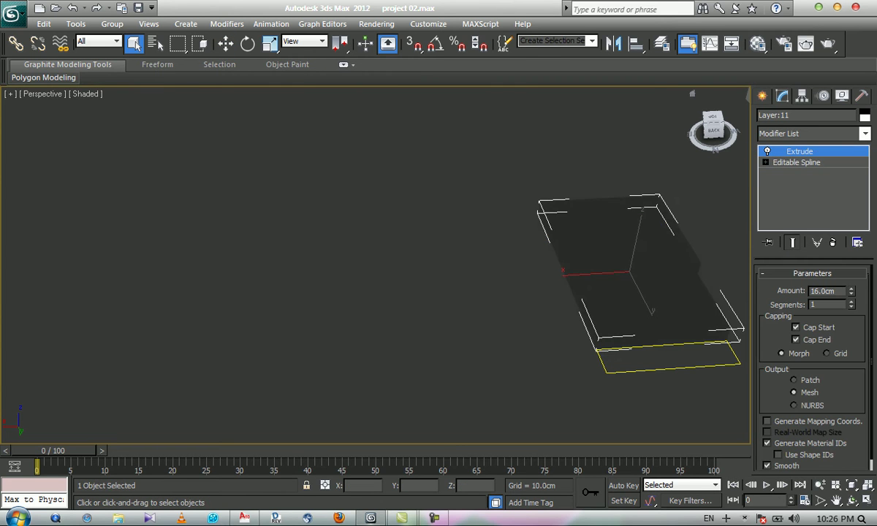
double_click(823, 291)
type("15")
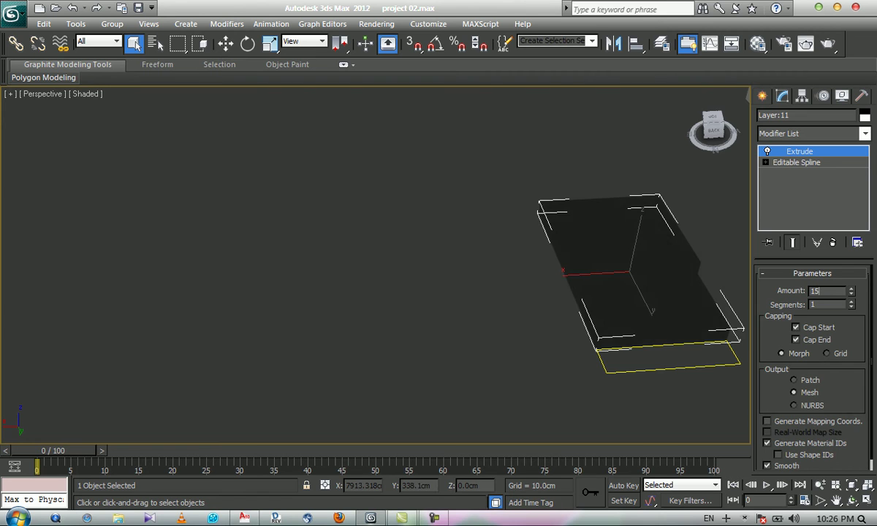
key("Return")
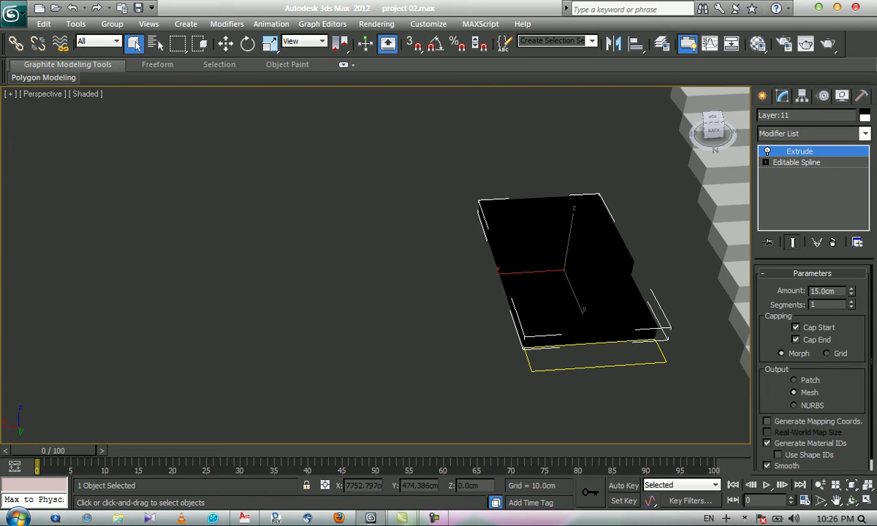
Step: Paste the copied Extrude modifier onto the tread outline and check the 5X30X15 flight in the AutoCAD plan
left_click(599, 367)
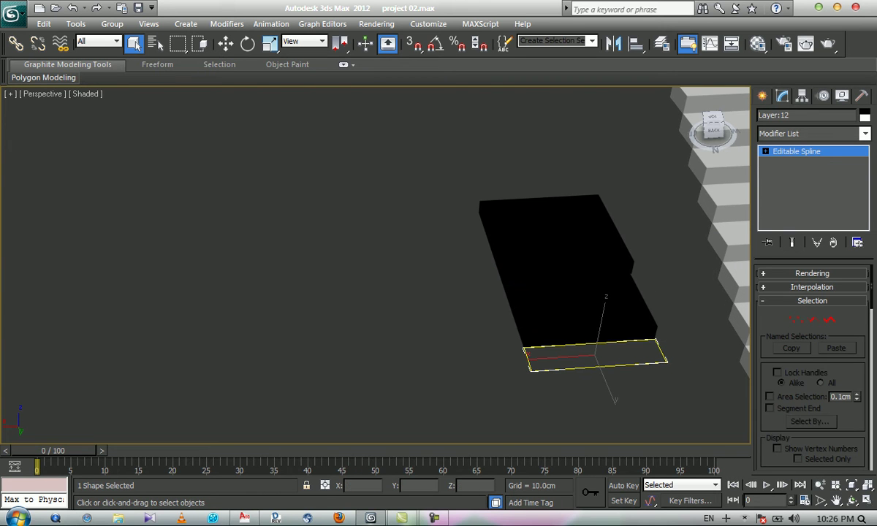
right_click(798, 151)
left_click(796, 160)
right_click(798, 151)
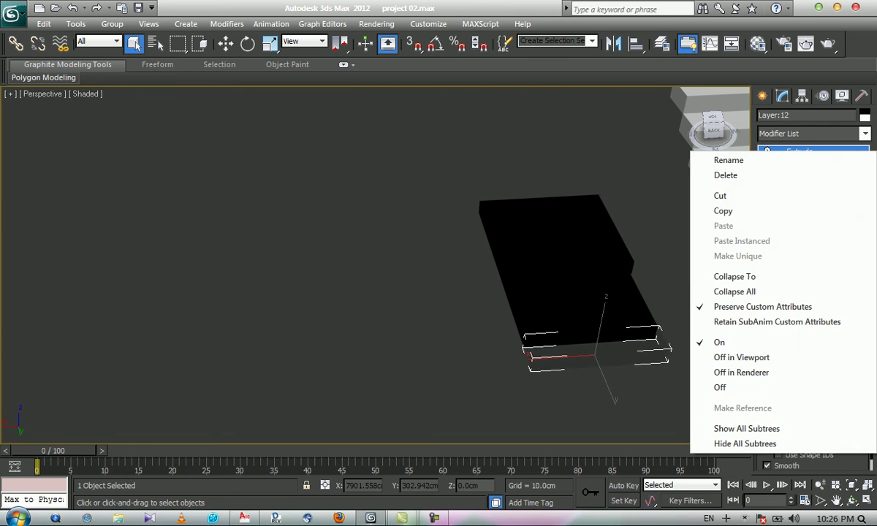
left_click(661, 253)
left_click(245, 518)
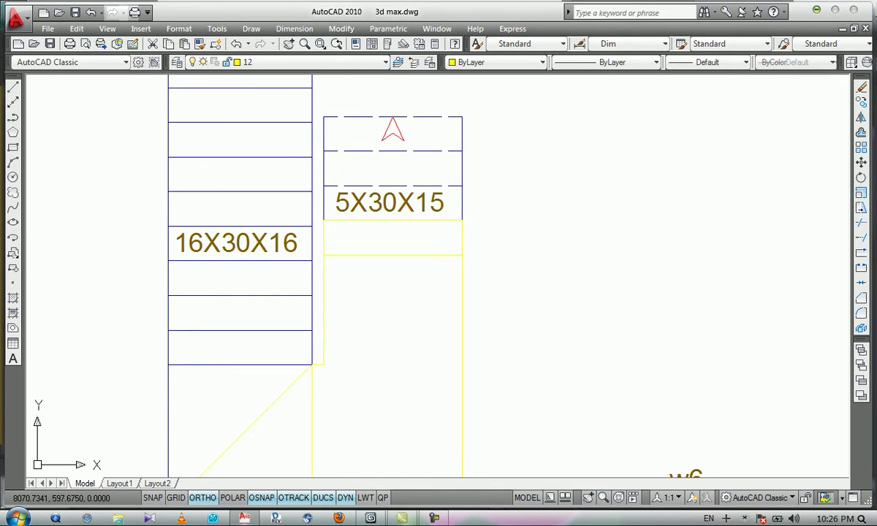
left_click(818, 7)
Step: Assign the stair's light grey material to the new landing and tread pieces
middle_click_drag(567, 270, 437, 262)
scroll(500, 269, "up", 3)
left_click(442, 264)
key("m")
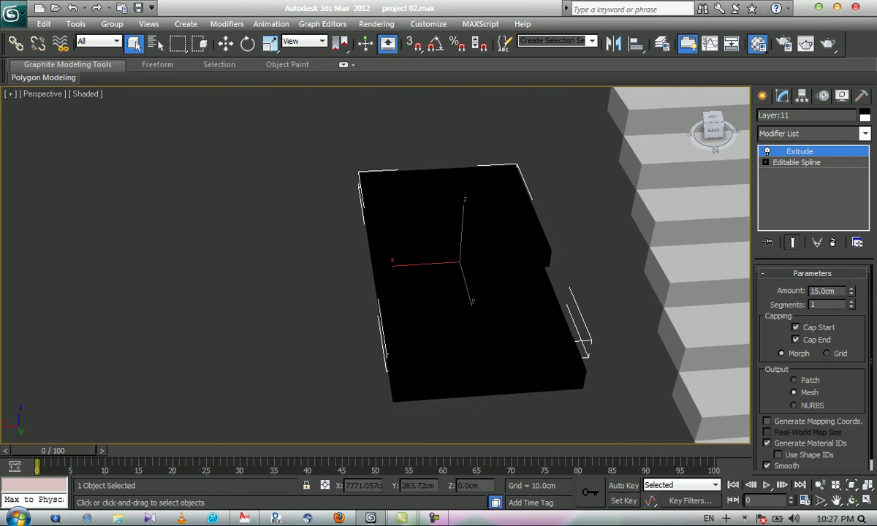
left_click_drag(630, 93, 468, 245)
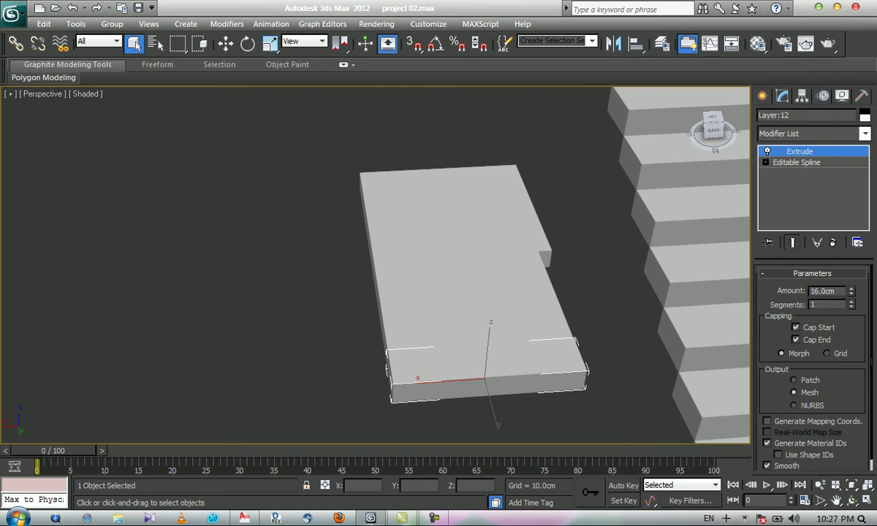
Step: Set the tread piece's extrusion amount to 15 cm
left_click_drag(836, 291, 803, 291)
type("15")
left_click(604, 292)
Step: Raise the new landing along Z to 240 cm, snapping its bottom corner vertex to the top corner of the adjoining landing
left_click(504, 280)
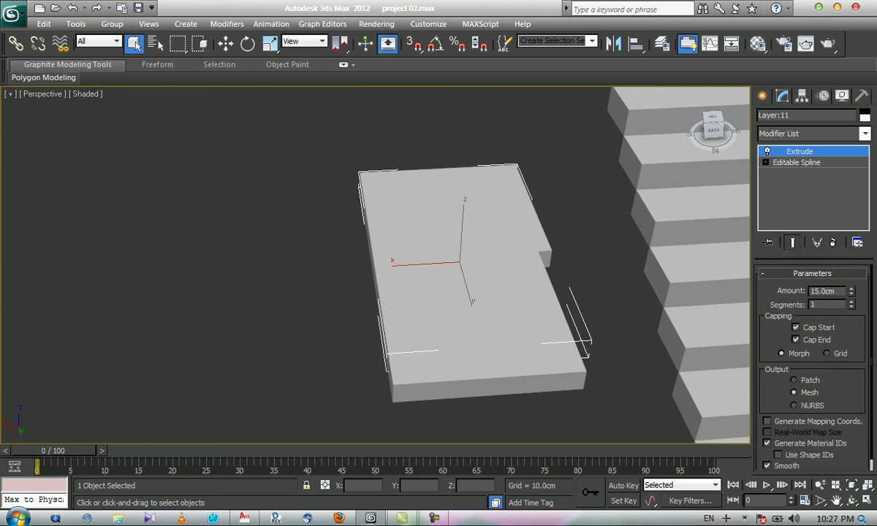
left_click(853, 500)
left_click_drag(461, 292, 315, 253)
left_click_drag(438, 242, 256, 292)
key("Escape")
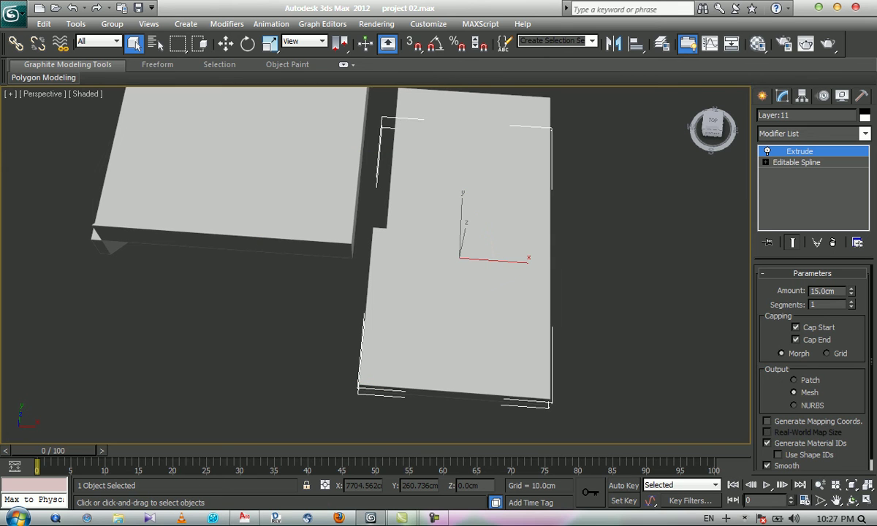
key("s")
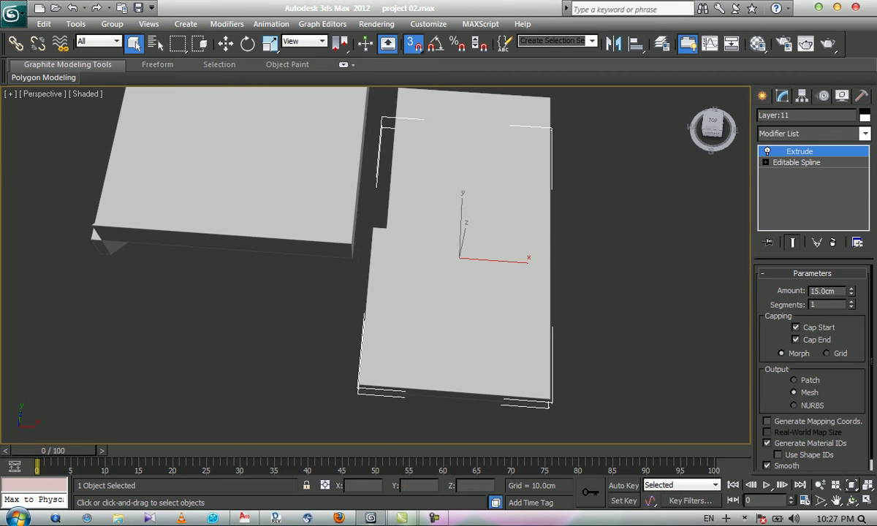
key("ctrl+r")
left_click_drag(365, 285, 365, 245)
middle_click_drag(365, 246, 356, 302)
key("q")
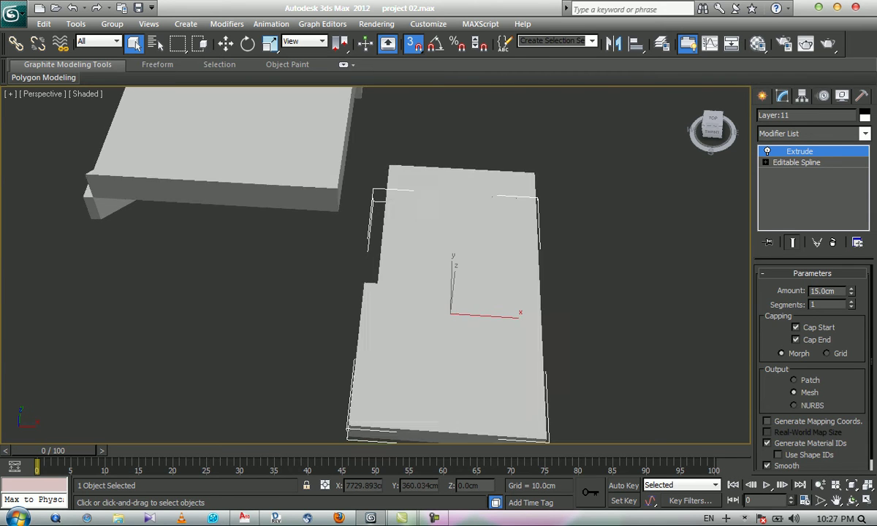
middle_click_drag(438, 293, 433, 279)
key("s")
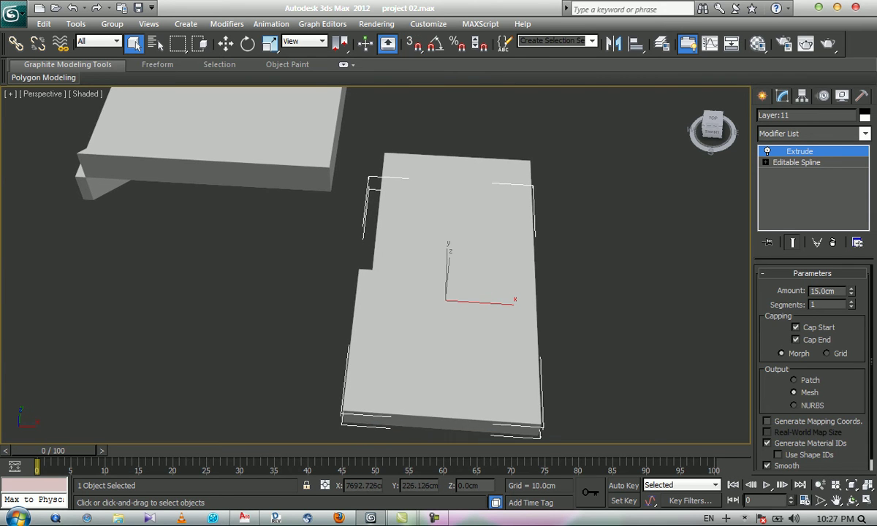
key("w")
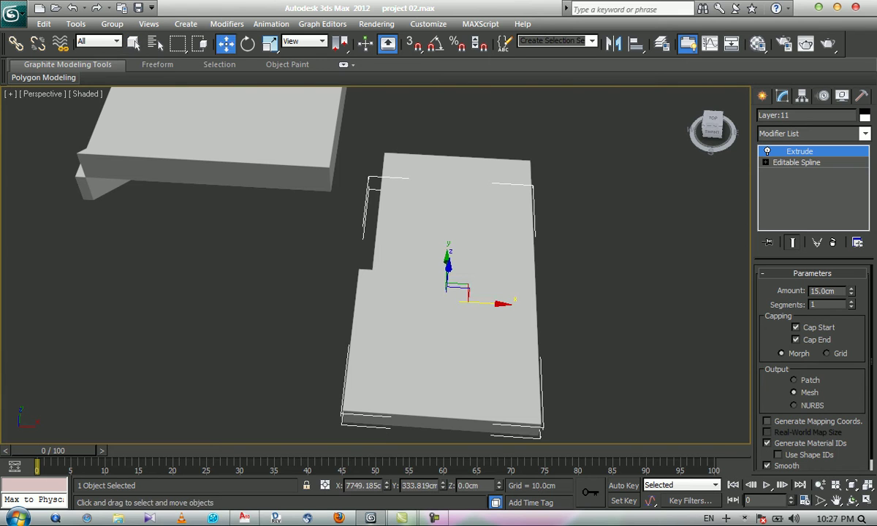
key("s")
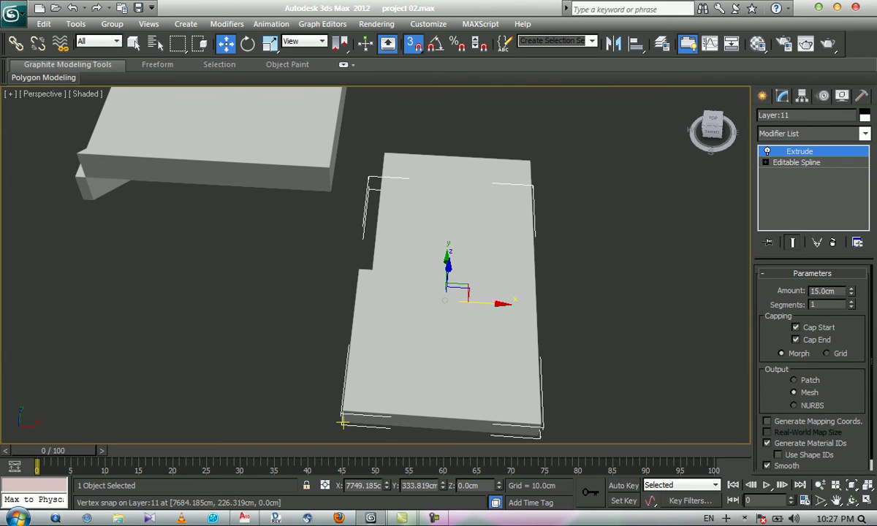
left_click_drag(342, 422, 330, 170)
middle_click_drag(329, 169, 227, 310)
scroll(475, 208, "down", 2)
middle_click_drag(479, 207, 387, 343)
scroll(387, 342, "down", 2)
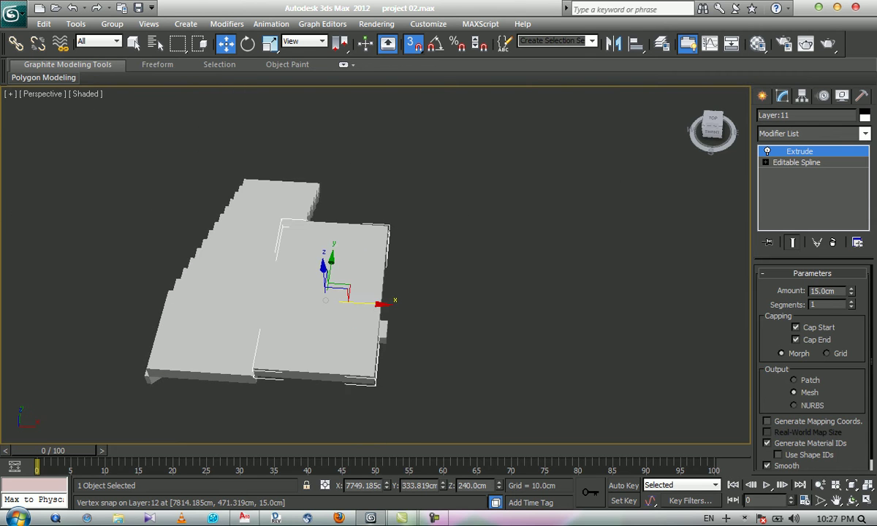
Step: Raise the separate tread along Z with vertex snap so its bottom corner meets the new landing's top corner
left_click(852, 500)
left_click_drag(461, 252, 300, 275)
middle_click_drag(361, 216, 310, 161, "alt")
left_click_drag(311, 161, 321, 153)
right_click(322, 153)
left_click(381, 377)
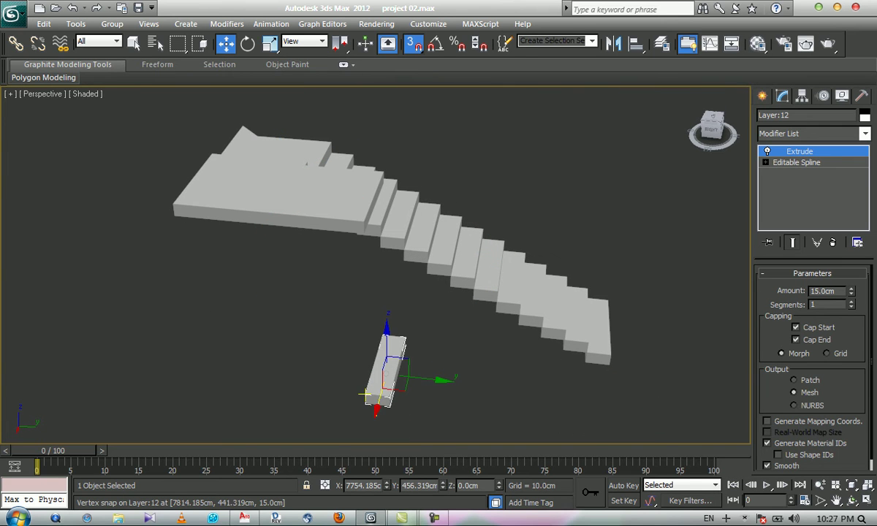
left_click_drag(365, 404, 365, 222)
left_click(414, 176)
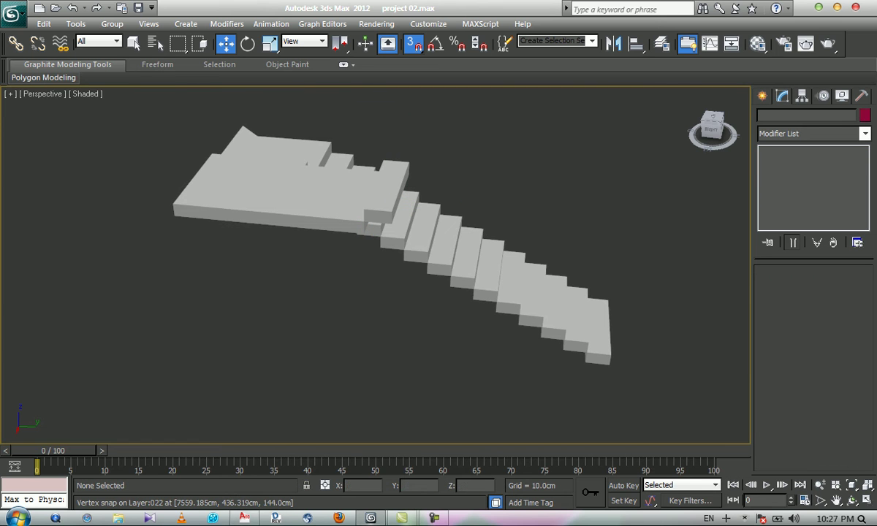
Step: Check the treads of the 5X30X15 flight in the AutoCAD plan and return to 3ds Max
left_click(244, 518)
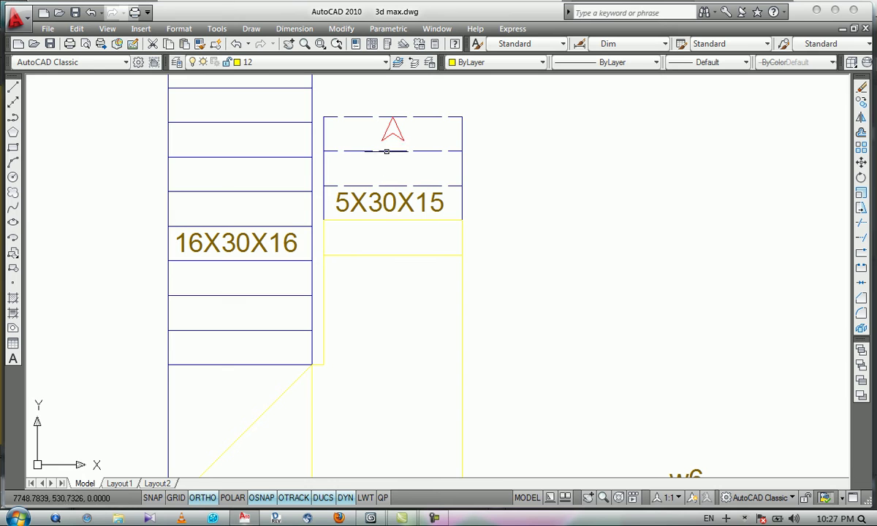
left_click(385, 86)
left_click(349, 85)
middle_click_drag(375, 123, 358, 222)
left_click(374, 110)
left_click(346, 140)
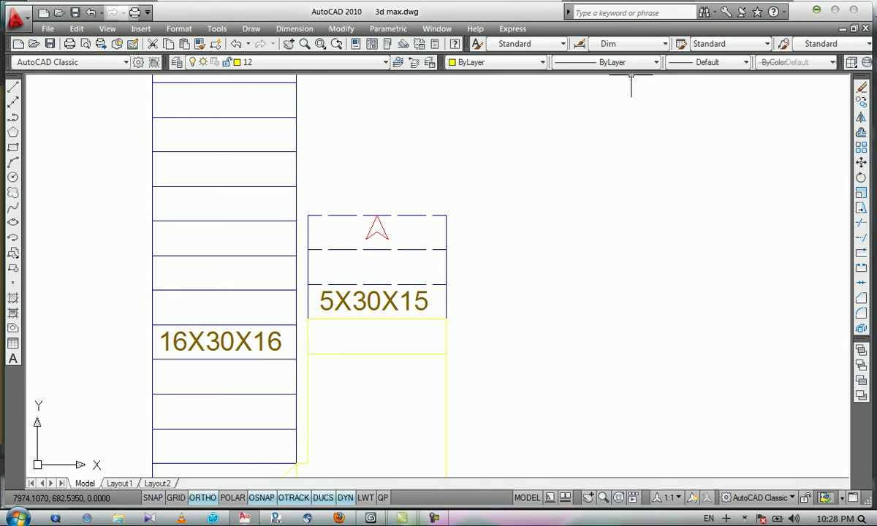
key("alt+Tab")
Step: Turn snapping off, open the Array tool for the tread on the landing and reset all array parameters
middle_click_drag(356, 213, 340, 278)
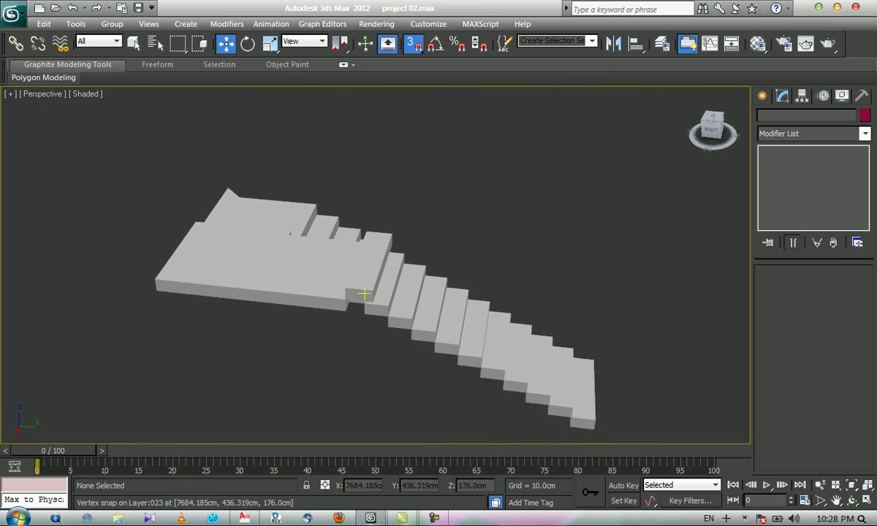
key("s")
key("q")
scroll(377, 265, "up", 4)
left_click(376, 264)
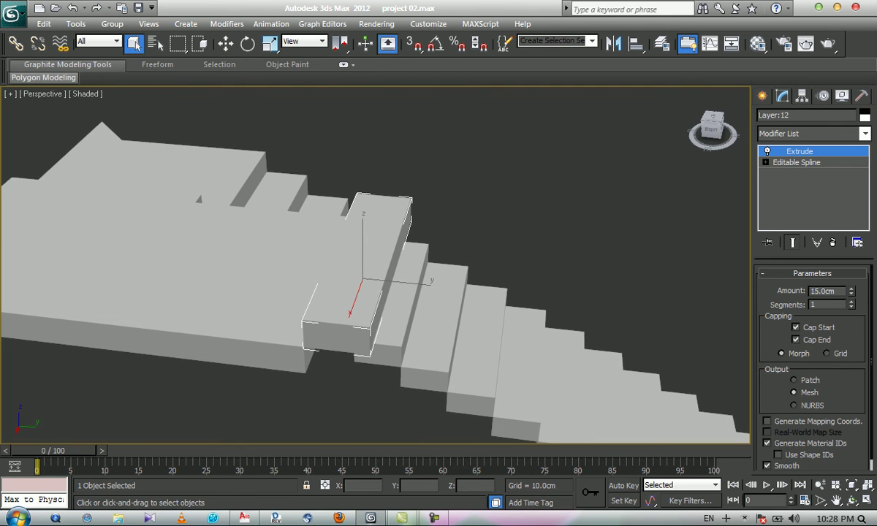
left_click(76, 23)
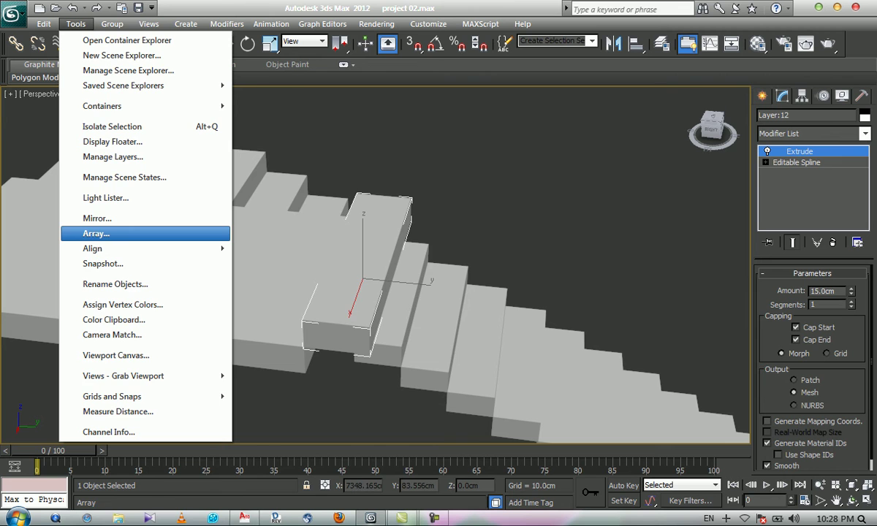
left_click(98, 233)
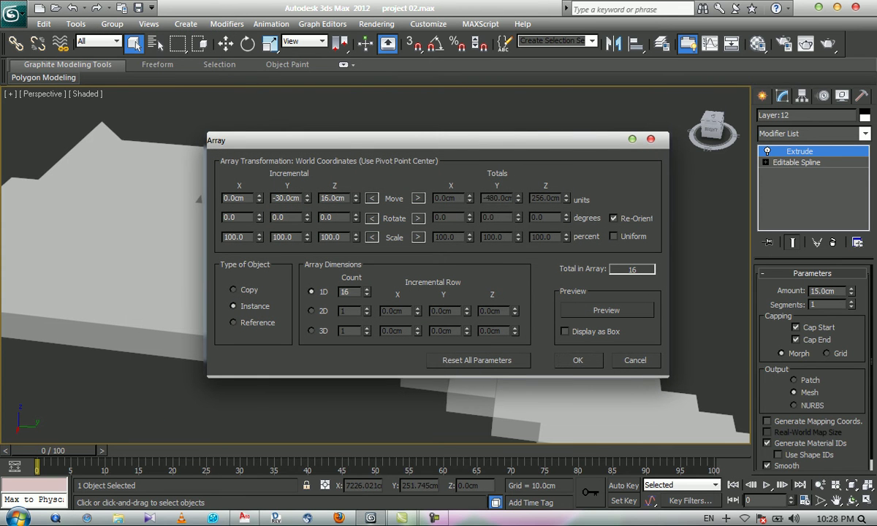
left_click(477, 360)
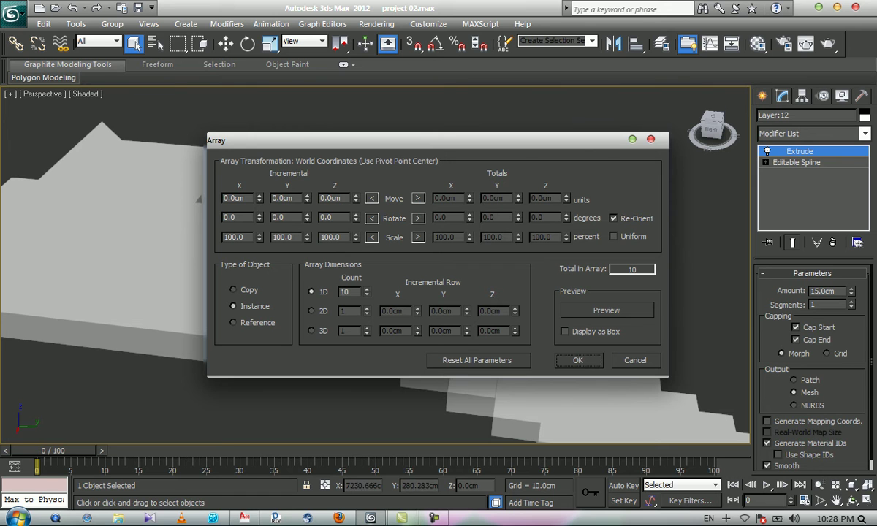
Step: Array the tread as 4 instances with increments of 30 cm in Y and 15 cm in Z
double_click(282, 198)
type("30")
key("Tab")
left_click(321, 198)
double_click(322, 198)
type("15")
double_click(346, 292)
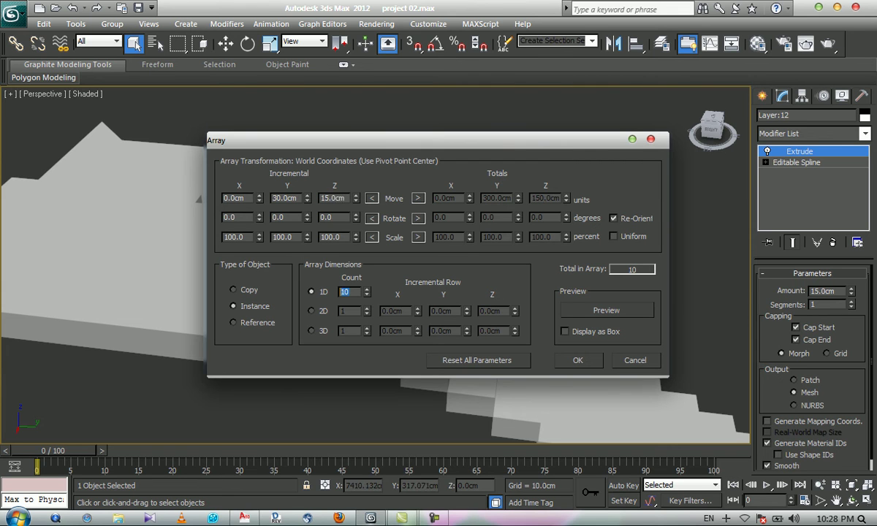
type("4")
left_click(578, 360)
middle_click_drag(468, 292, 458, 268)
scroll(376, 266, "down", 3)
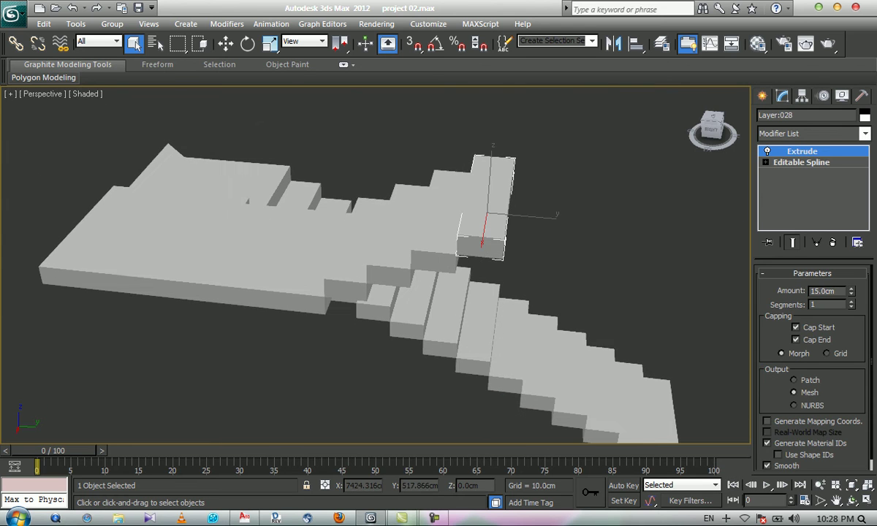
left_click(292, 372)
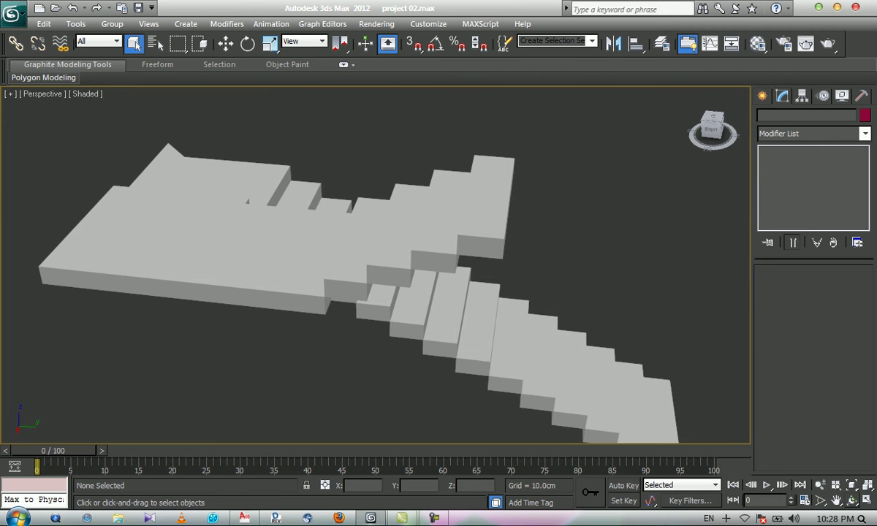
Step: Group all the stair's flights and landing pieces under the default group name and unhide the rest of the basement
left_click(852, 500)
left_click_drag(351, 285, 550, 285)
scroll(549, 285, "down", 4)
left_click_drag(409, 329, 315, 307)
scroll(316, 256, "up", 4)
left_click_drag(611, 190, 570, 171)
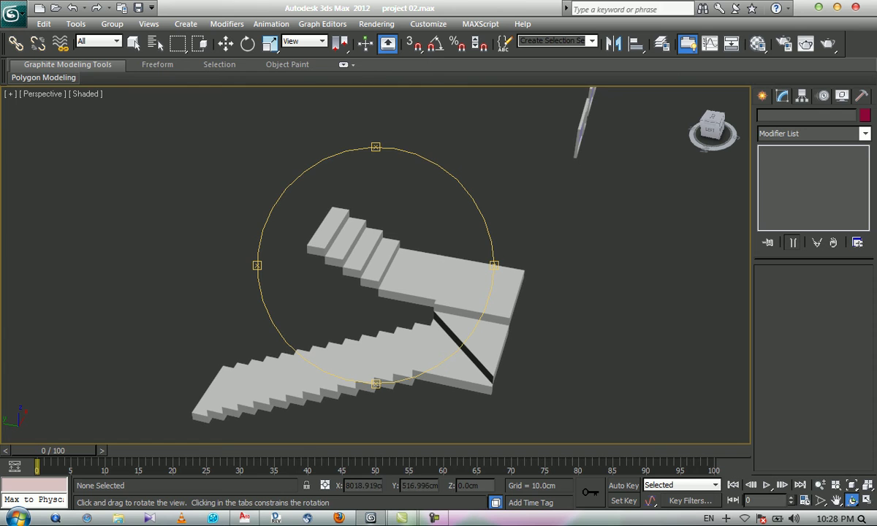
key("Escape")
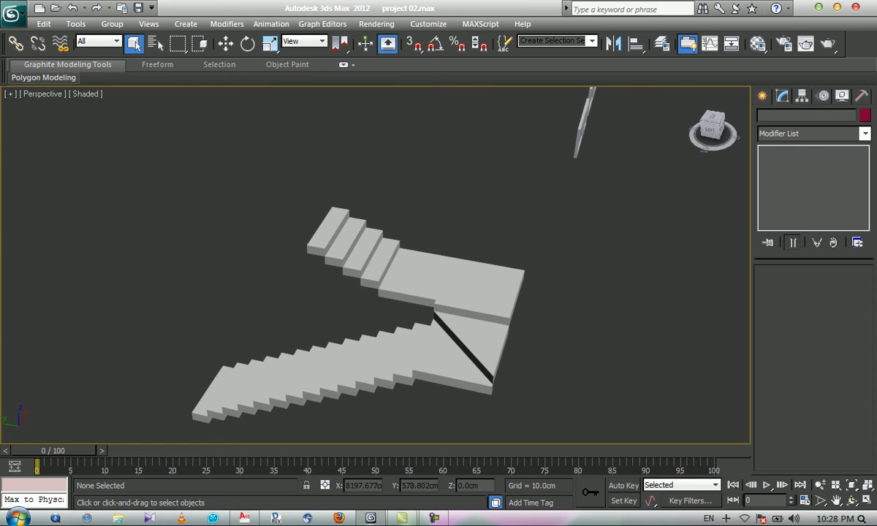
left_click_drag(557, 209, 157, 430)
left_click(112, 24)
left_click(139, 40)
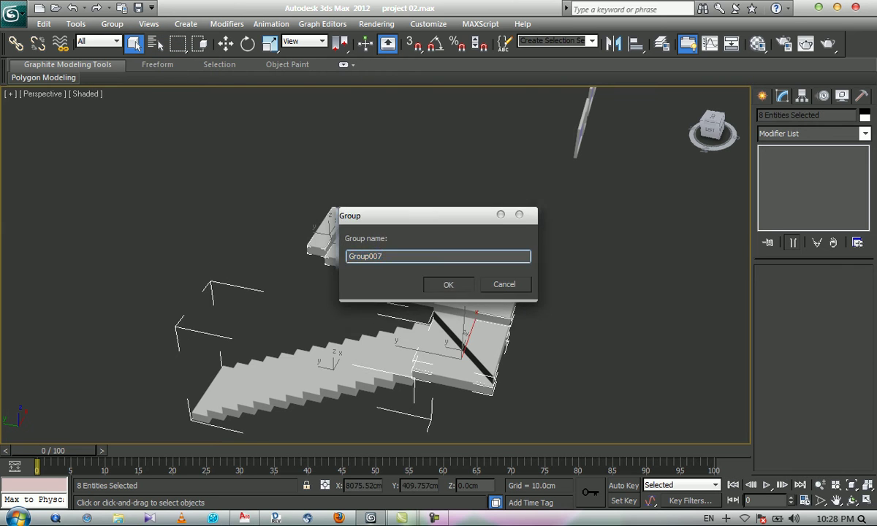
left_click(447, 283)
right_click(401, 138)
left_click(438, 88)
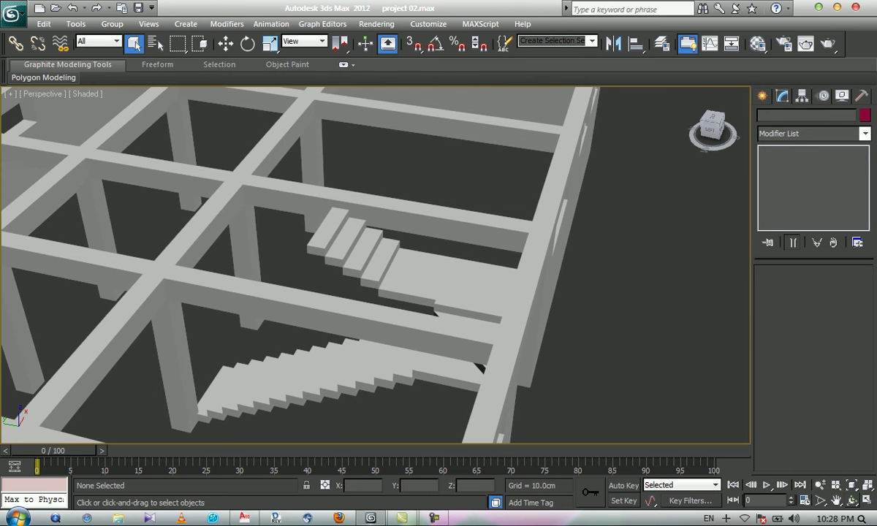
Step: Examine how the grouped stair fits among the basement's beams, columns and outer wall opening from several angles
left_click(852, 501)
left_click_drag(410, 293, 291, 241)
scroll(376, 266, "down", 4)
scroll(376, 266, "up", 4)
middle_click_drag(375, 306, 366, 205)
left_click_drag(366, 219, 232, 130)
left_click_drag(360, 289, 413, 252)
right_click(413, 252)
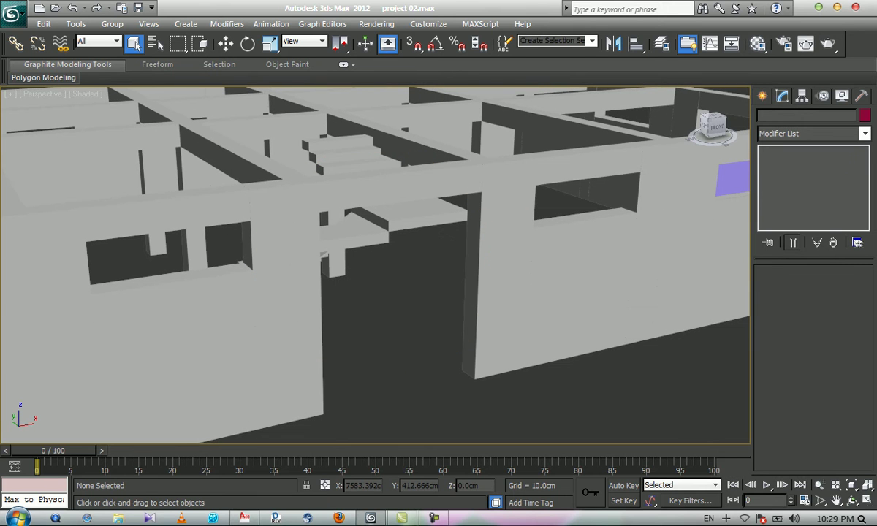
left_click(504, 249)
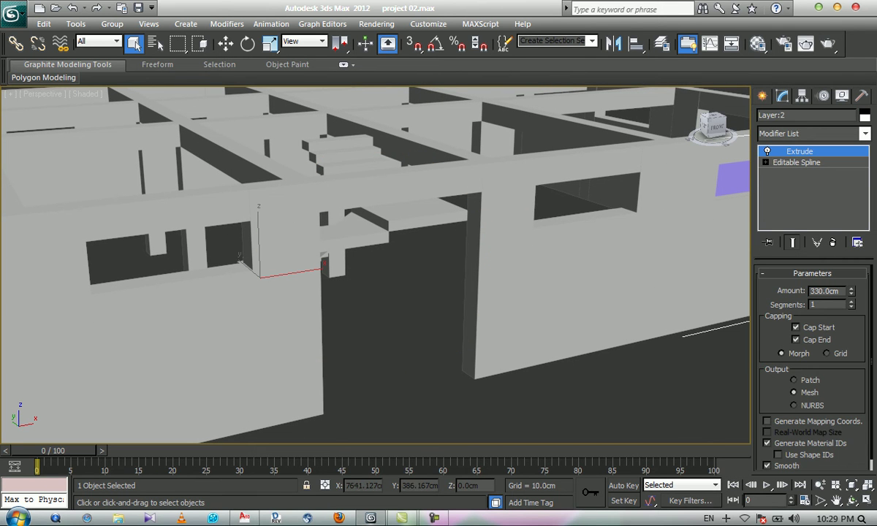
left_click(852, 501)
left_click_drag(431, 274, 464, 278)
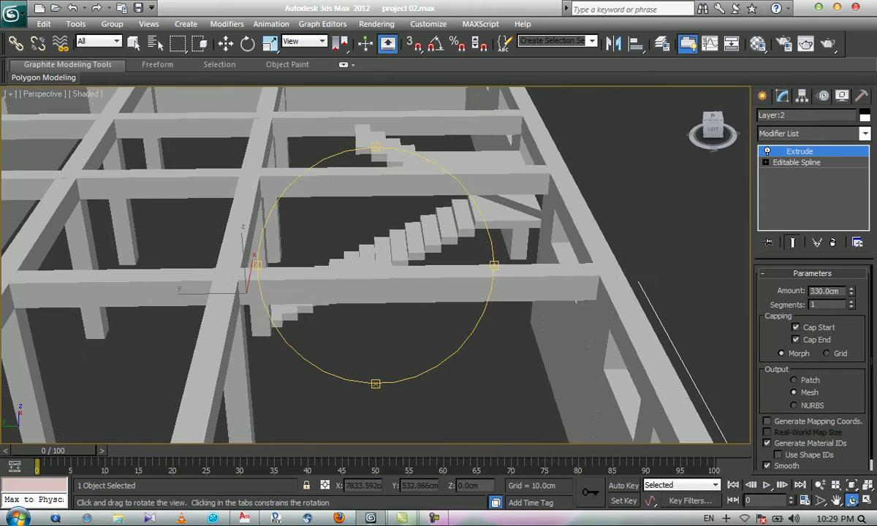
middle_click_drag(381, 263, 374, 310)
scroll(376, 265, "up", 5)
middle_click_drag(376, 266, 373, 386)
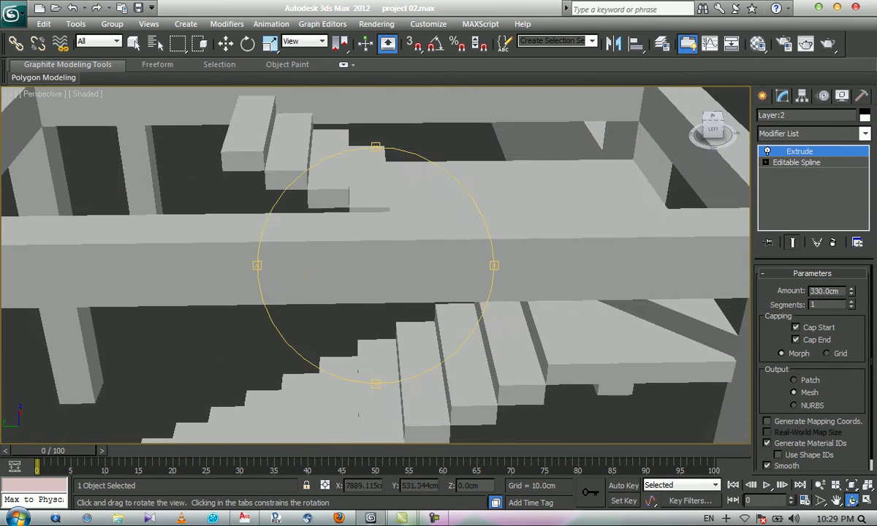
scroll(376, 265, "down", 3)
middle_click_drag(376, 265, 332, 292)
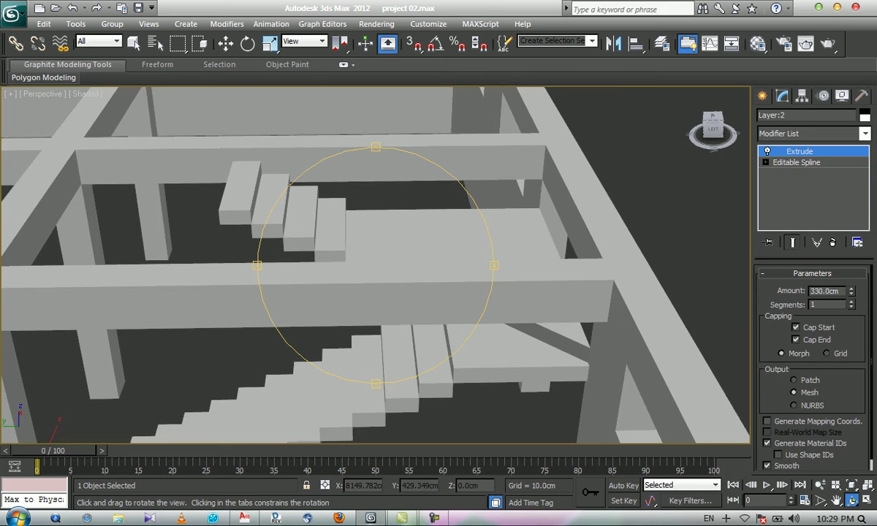
middle_click_drag(376, 265, 344, 287)
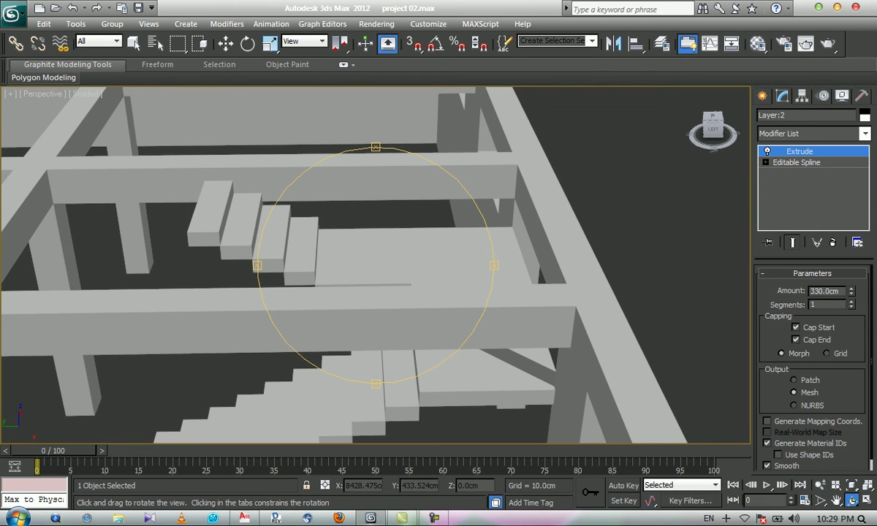
left_click_drag(376, 266, 320, 298)
scroll(376, 265, "down", 4)
left_click_drag(375, 266, 301, 221)
mouse_move(317, 263)
left_mouse_down()
mouse_move(323, 249)
mouse_move(326, 265)
mouse_move(313, 276)
left_mouse_up()
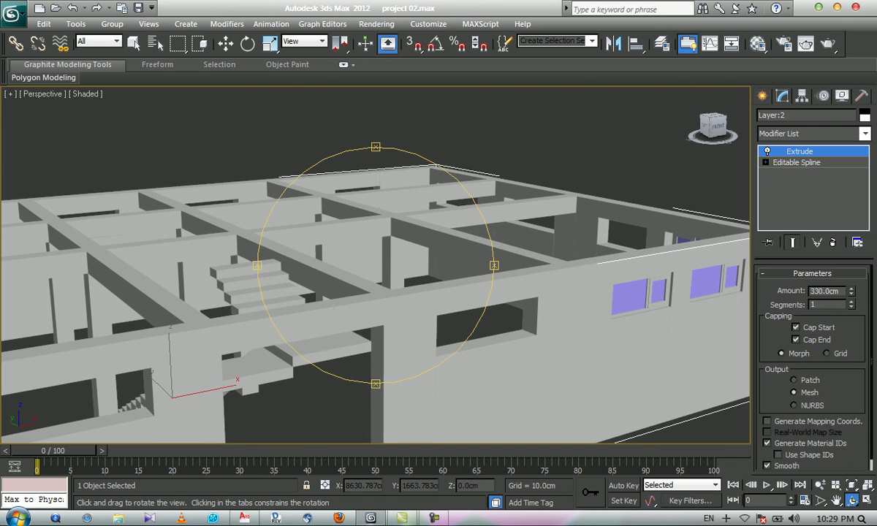
middle_click_drag(314, 282, 315, 225)
left_click_drag(322, 255, 321, 307)
key("Escape")
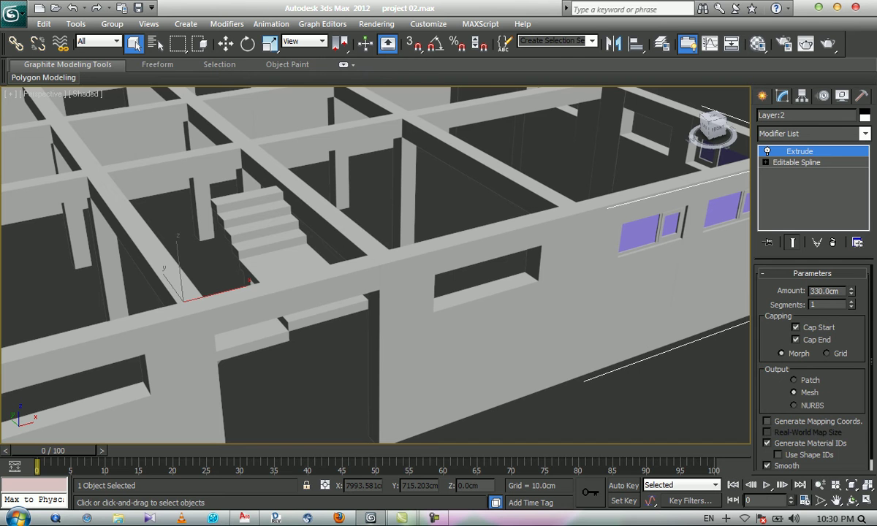
Step: Select the 40 cm extruded beam grid on top of the walls and expand its Editable Spline sub-levels
middle_click_drag(438, 292, 445, 255)
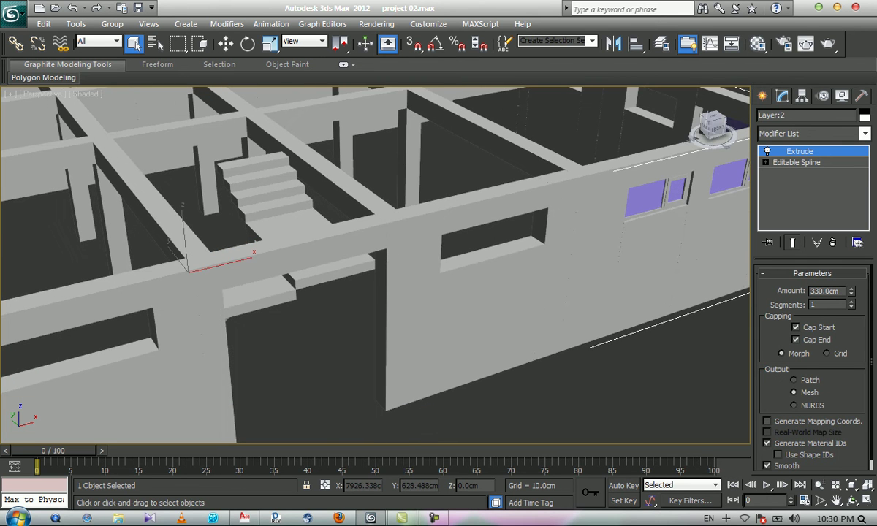
middle_click_drag(439, 329, 427, 300)
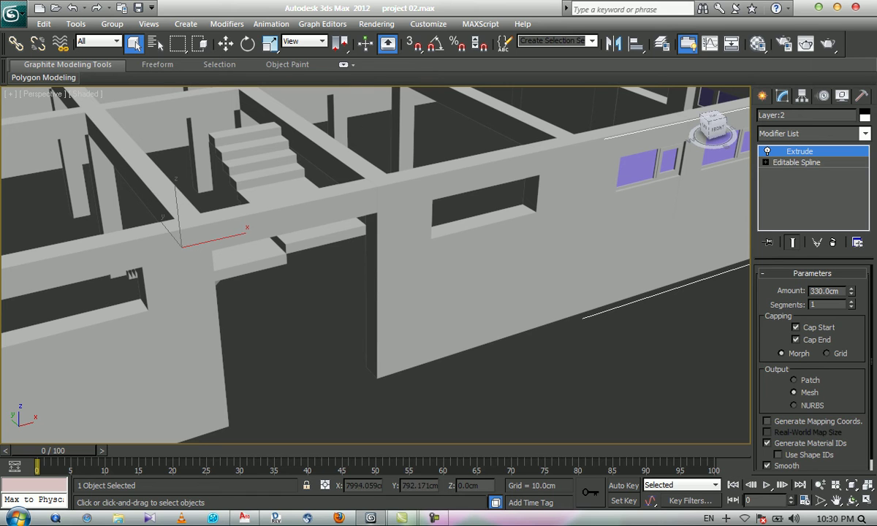
left_click(468, 174)
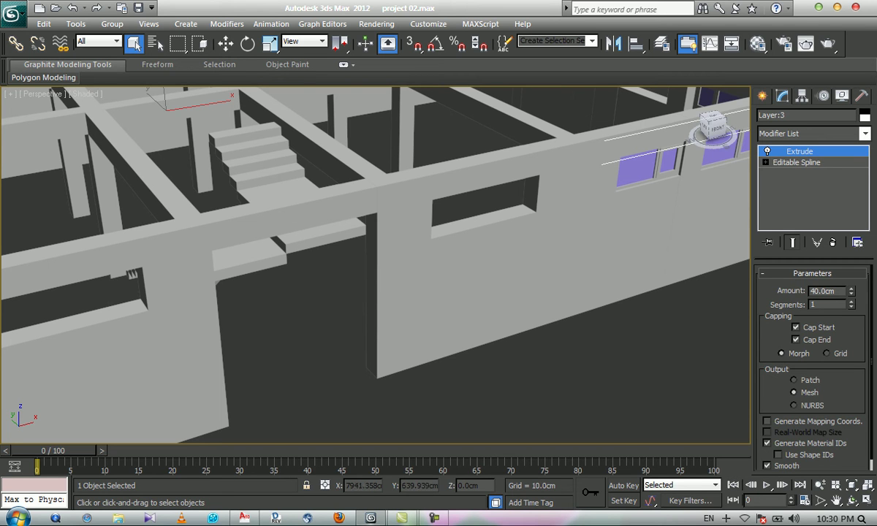
left_click(853, 501)
left_click_drag(409, 281, 436, 305)
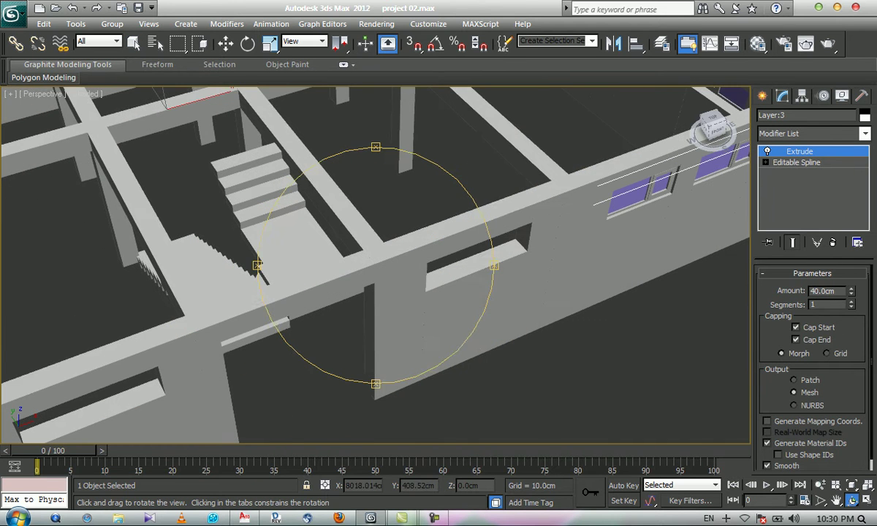
right_click(435, 305)
right_click(369, 256)
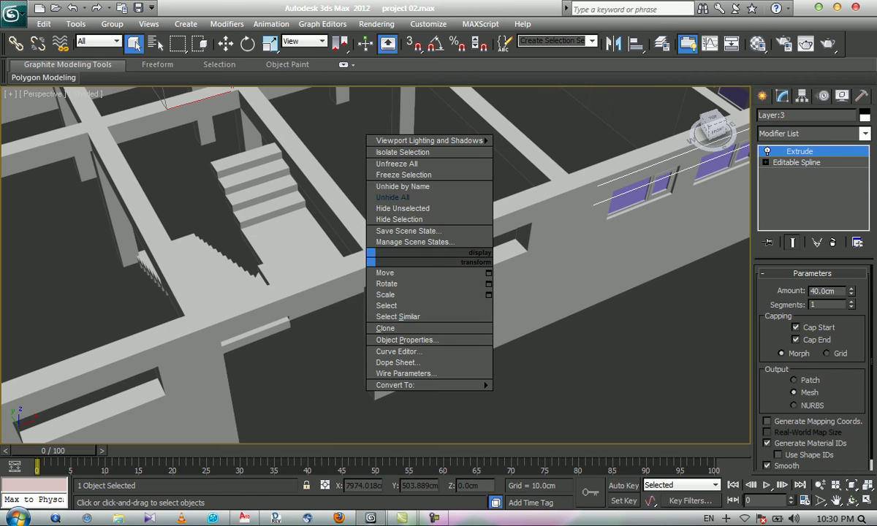
left_click(797, 162)
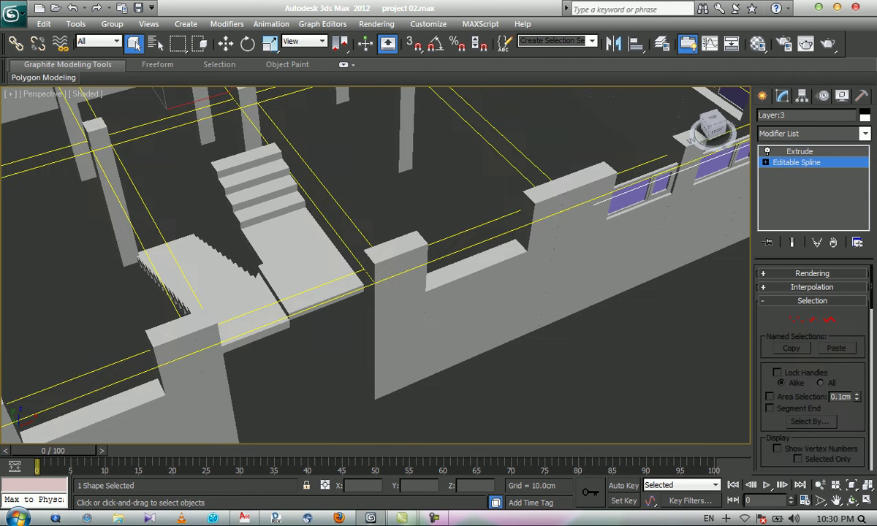
left_click(765, 163)
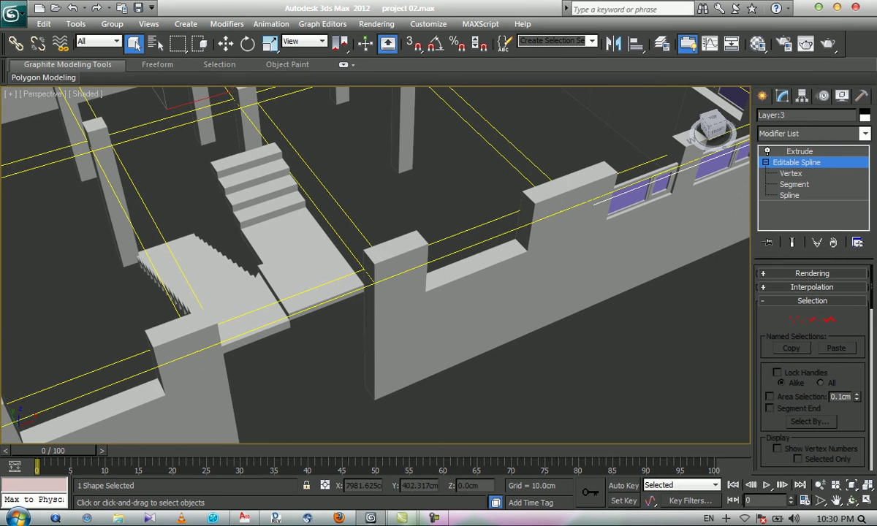
left_click(468, 282)
left_click(472, 235)
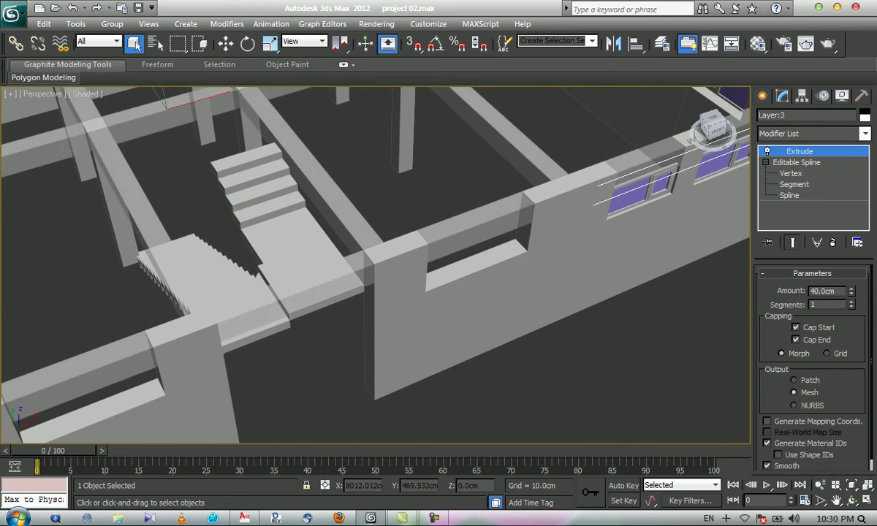
Step: Show the front beam around the stairwell in a wireframe top view
key("t")
key("z")
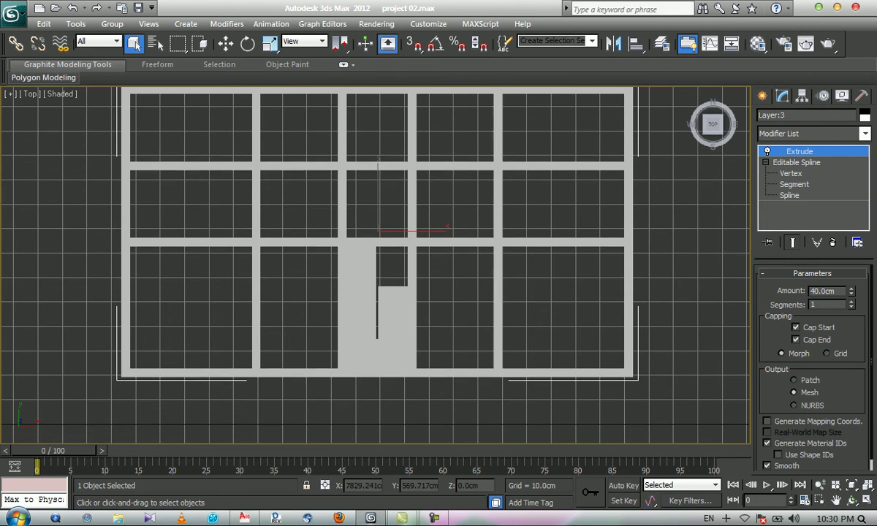
scroll(378, 338, "up", 5)
scroll(484, 367, "up", 2)
middle_click_drag(484, 367, 485, 241)
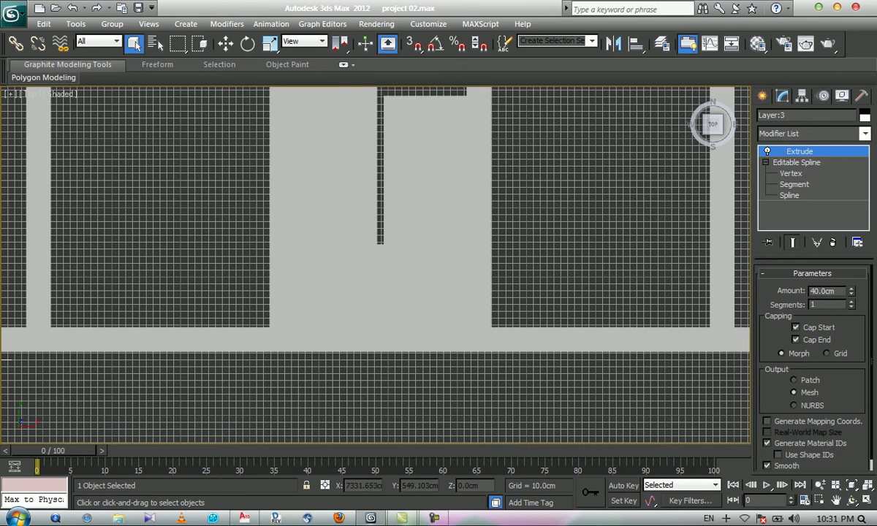
left_click(61, 93)
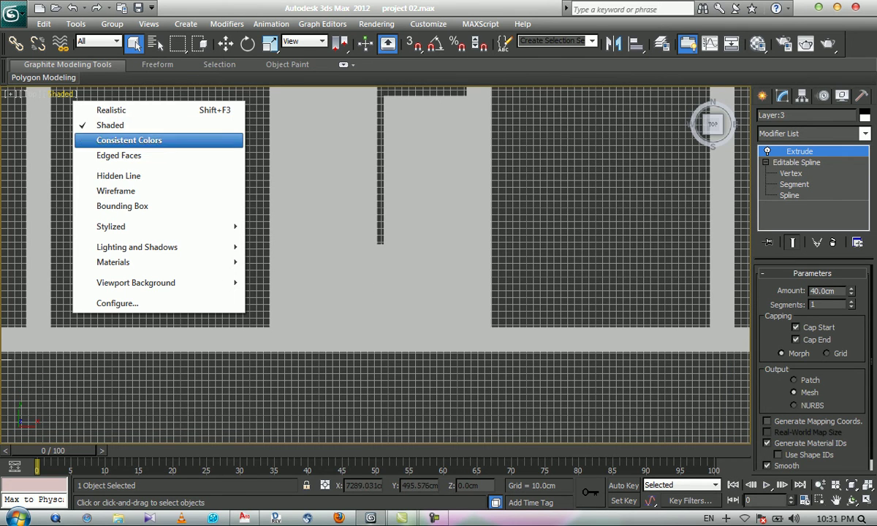
left_click(117, 191)
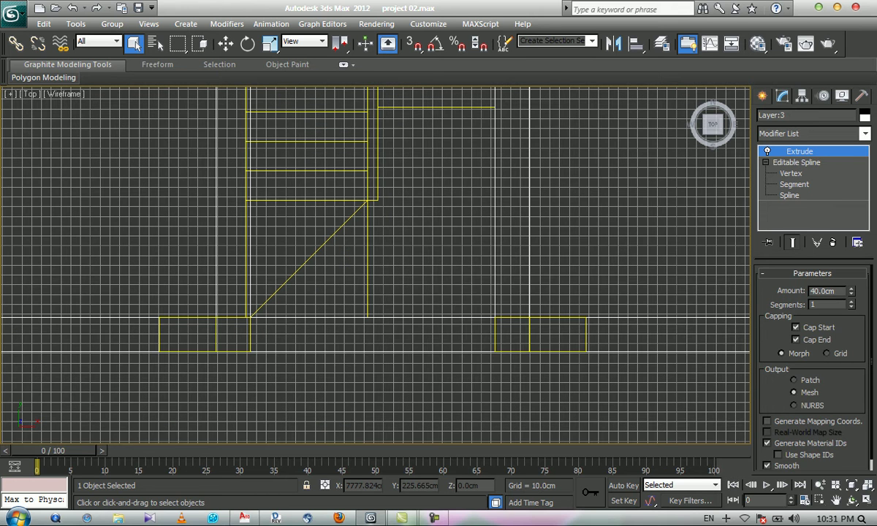
Step: With 3D snapping on, use Refine to insert a vertex on the beam's spline at the stairwell's front-left inner corner
left_click(791, 174)
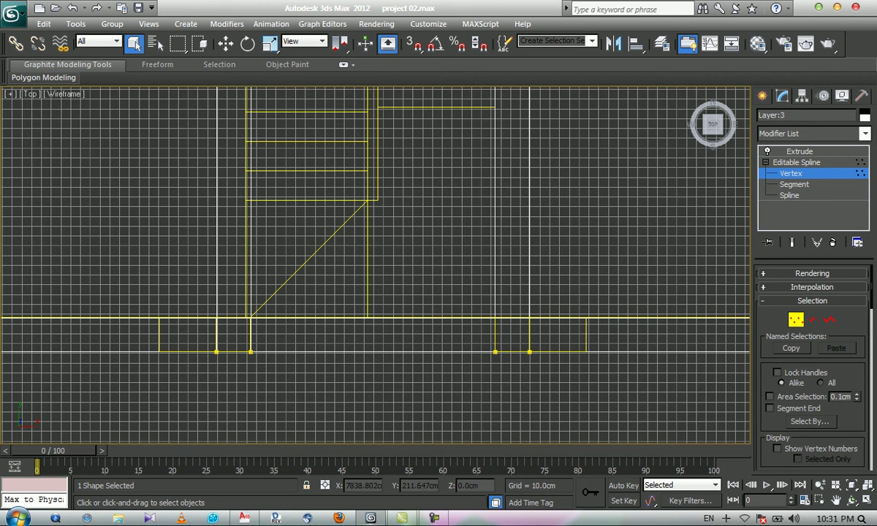
scroll(812, 366, "down", 5)
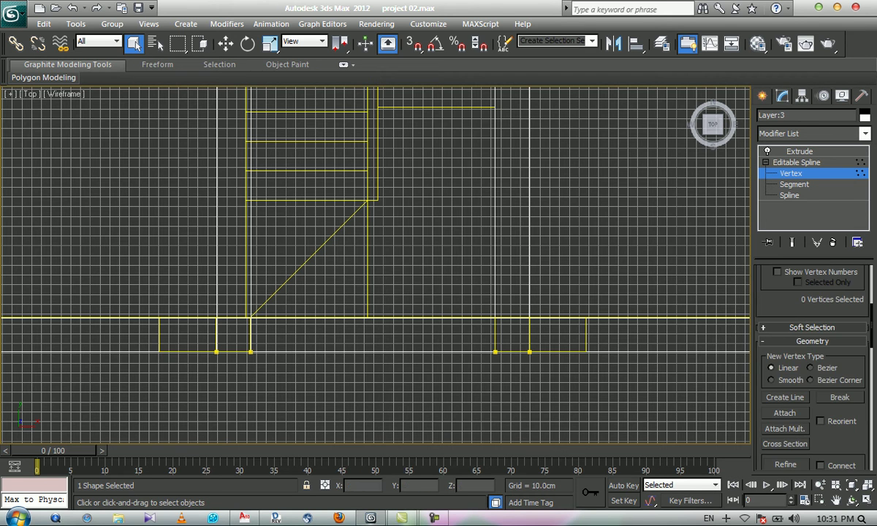
scroll(812, 365, "down", 4)
left_click_drag(812, 365, 812, 365)
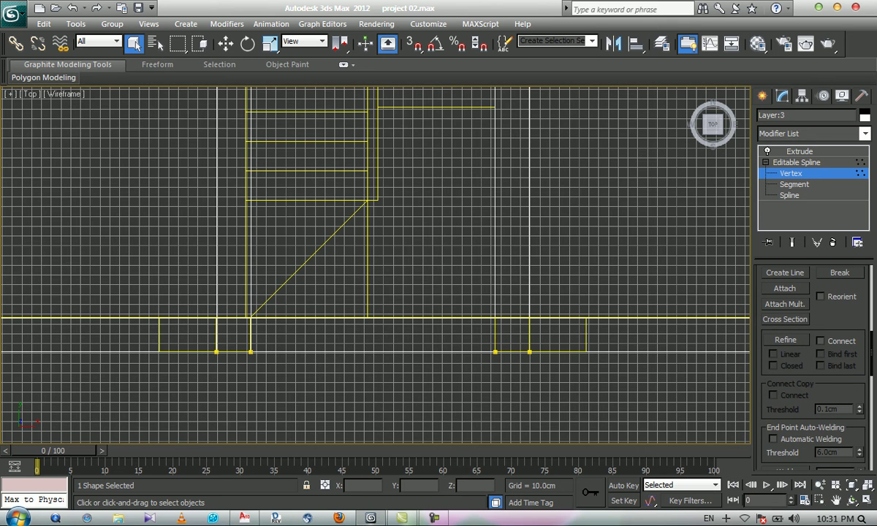
left_click(786, 341)
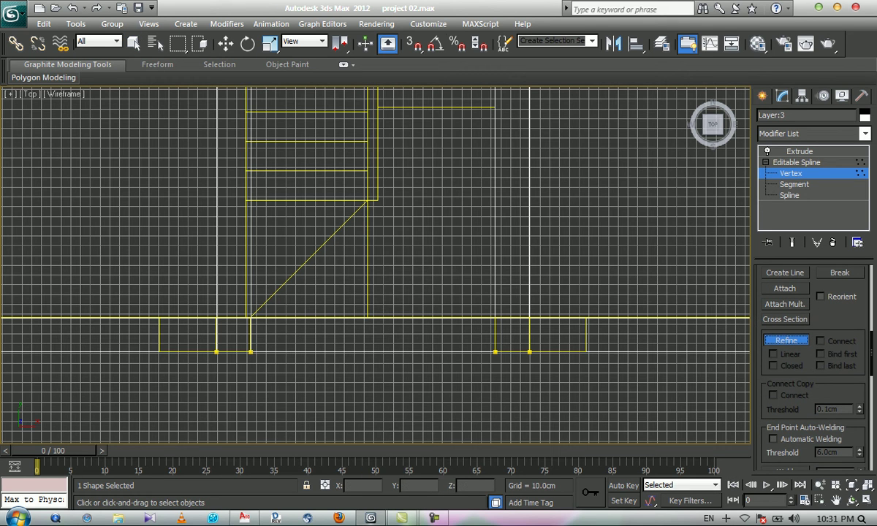
left_click(413, 44)
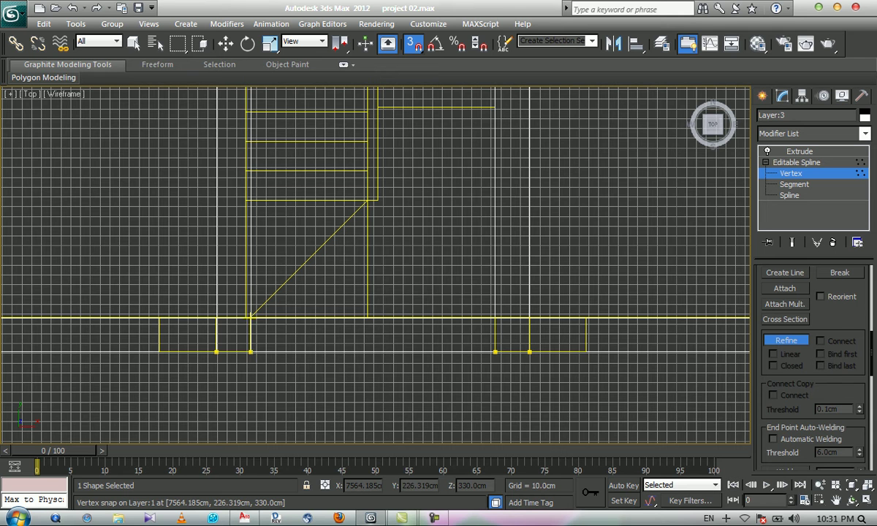
middle_click_drag(250, 317, 252, 300)
scroll(252, 300, "up", 2)
scroll(252, 300, "up", 1)
scroll(227, 329, "down", 1)
middle_click_drag(196, 352, 267, 277)
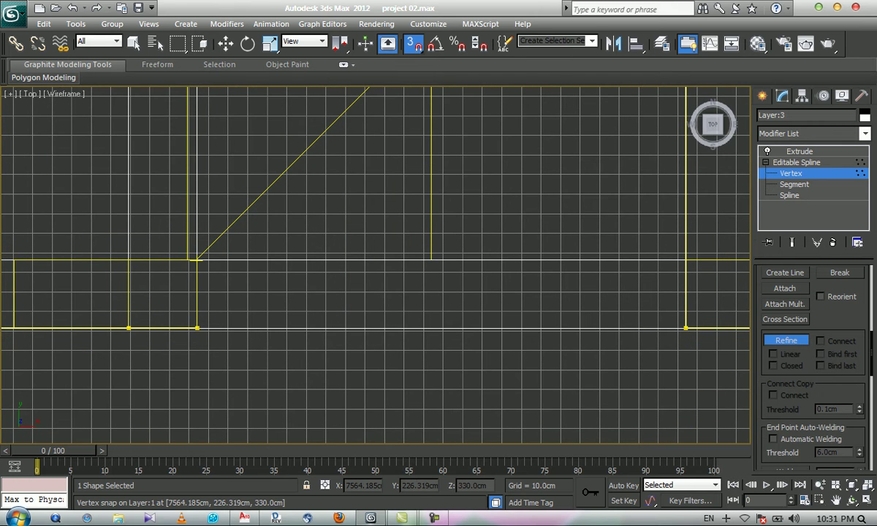
left_click(198, 259)
Step: Insert a snapped Refine vertex on the beam's spline at the stairwell's front-right inner corner
scroll(168, 327, "down", 1)
middle_click_drag(497, 317, 345, 338)
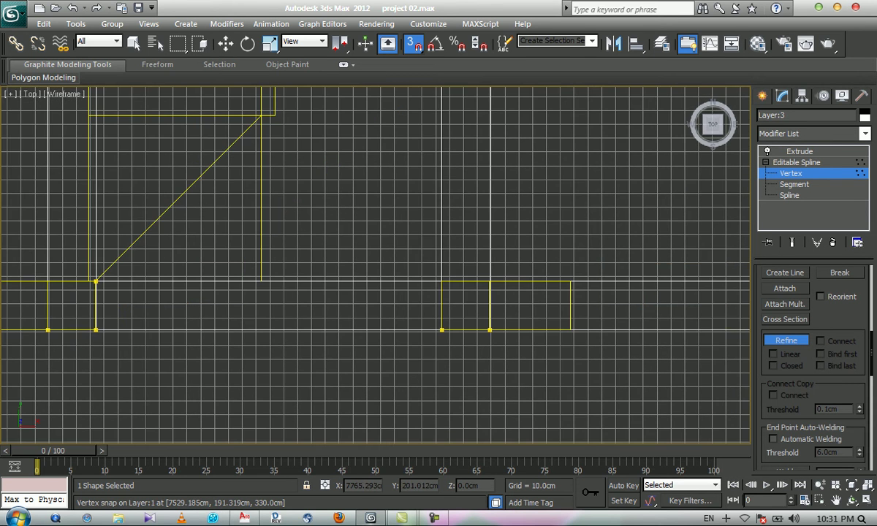
scroll(375, 268, "down", 4)
middle_click_drag(235, 274, 235, 342)
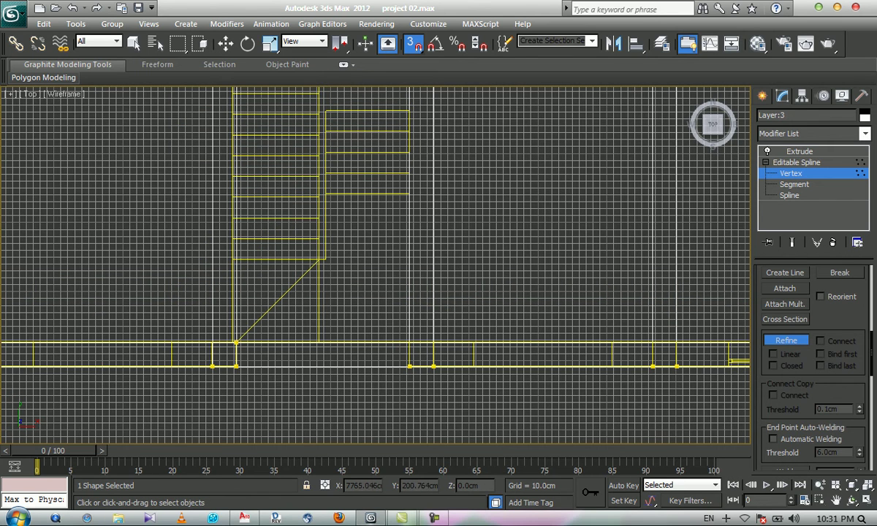
scroll(375, 267, "up", 2)
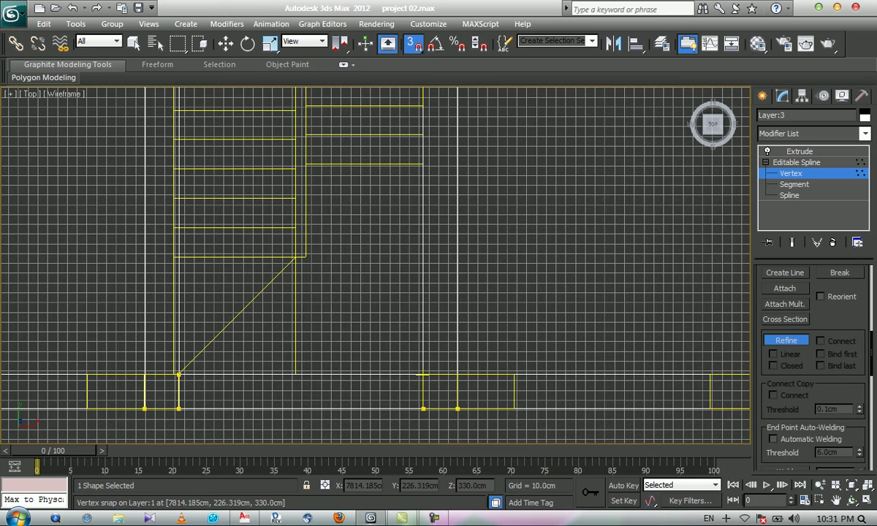
middle_click_drag(422, 375, 440, 315)
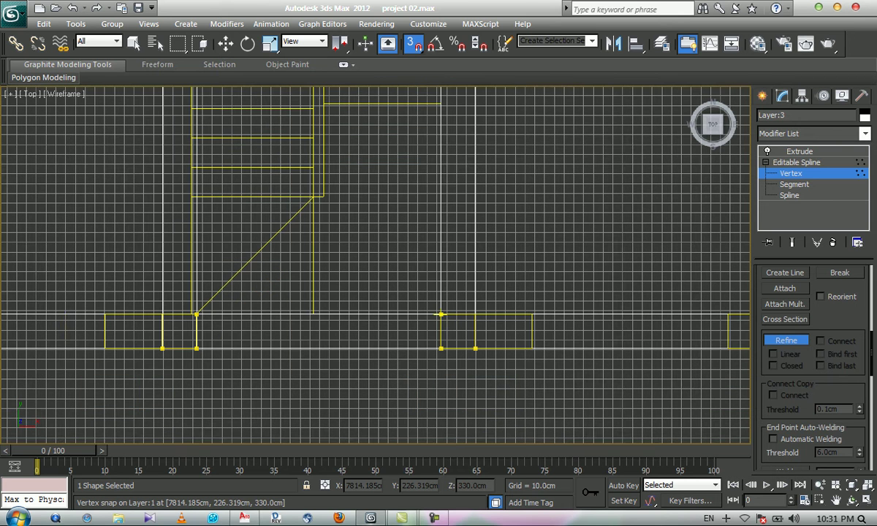
Step: Delete the inner and outer spline segments of the front beam that span the stairwell opening
key("w")
key("2")
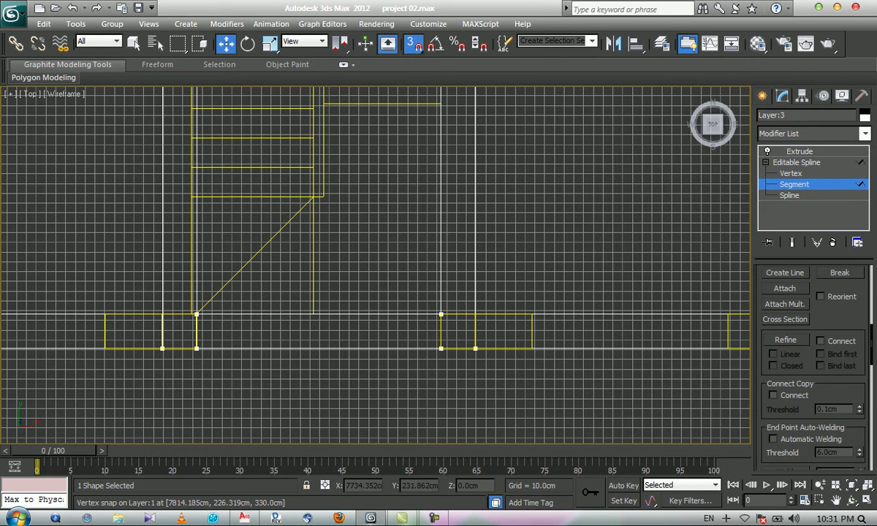
left_click(367, 315)
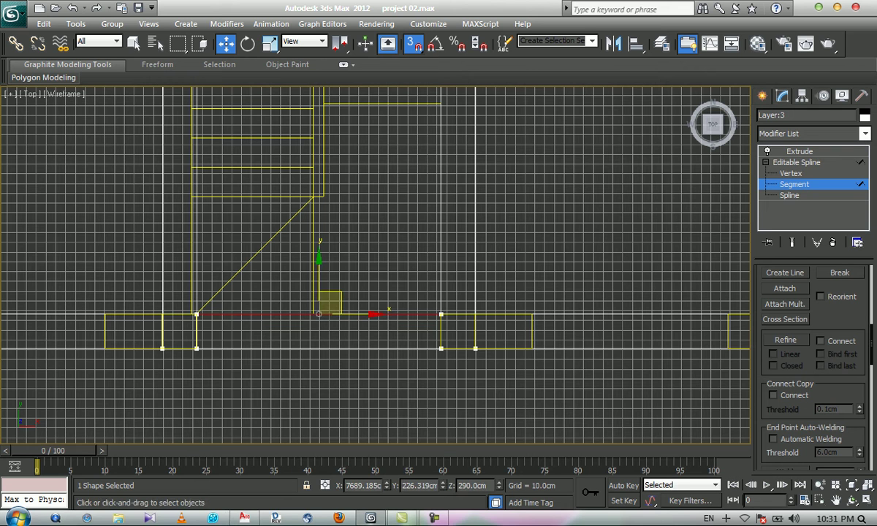
key("Delete")
left_click(328, 348)
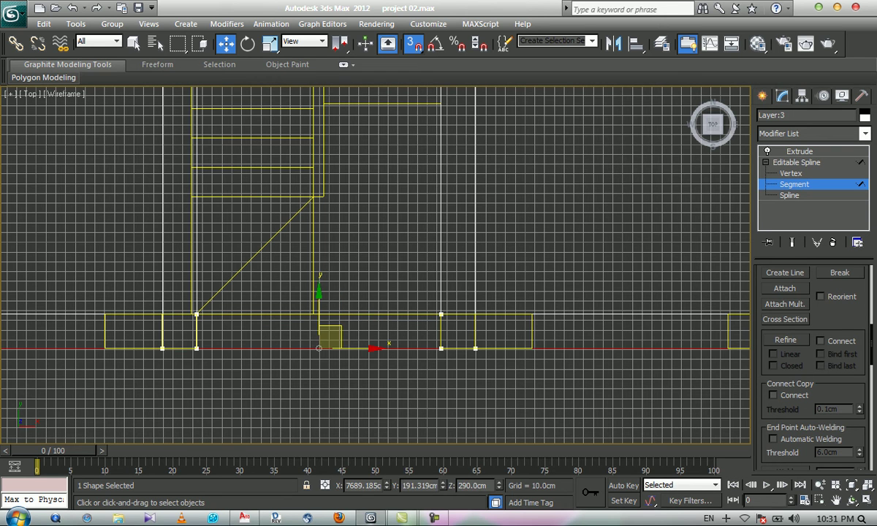
key("Delete")
middle_click_drag(327, 348, 328, 330)
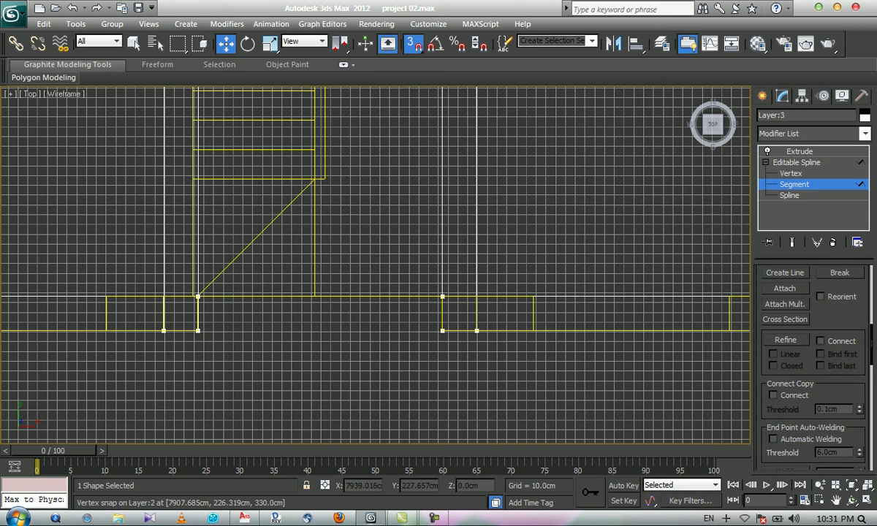
Step: Turn snapping off, return to the Extrude level of the beams and display the view in Realistic shading
key("s")
left_click(796, 151)
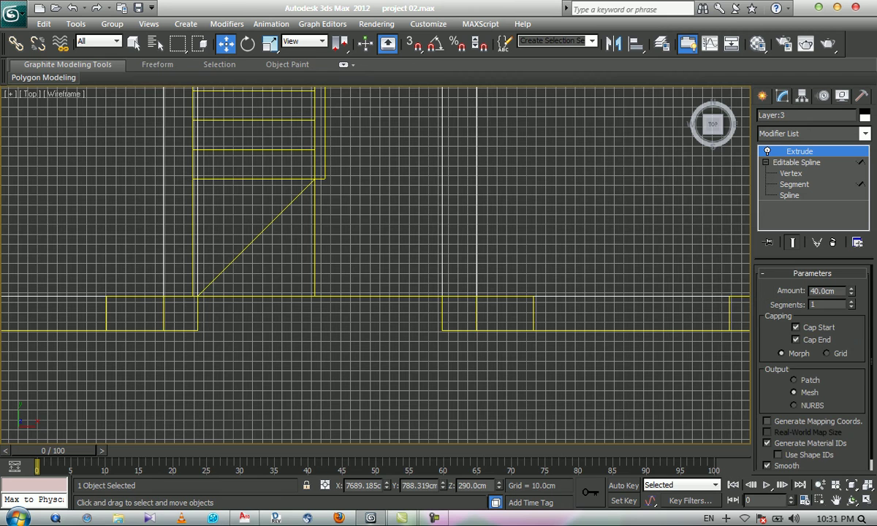
middle_click_drag(410, 263, 374, 259)
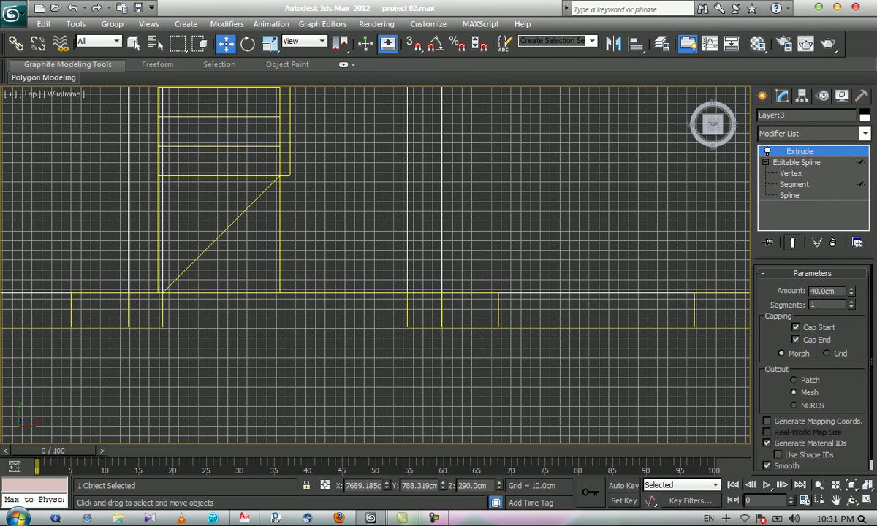
key("F3")
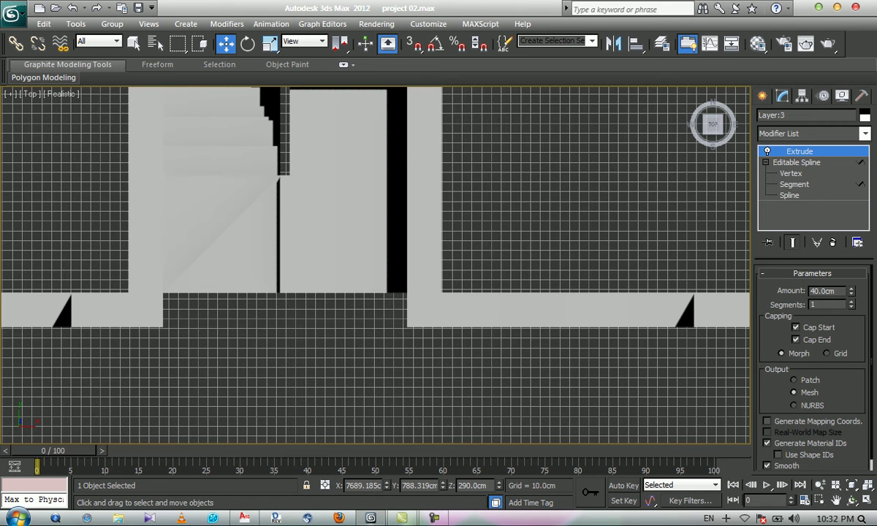
Step: Examine the front wall, the stairs and the gap in the front beam from a tilted front view
left_click(852, 500)
left_click_drag(387, 292, 388, 216)
middle_click_drag(388, 216, 384, 110)
scroll(376, 265, "down", 2)
left_click_drag(375, 296, 375, 311)
left_click_drag(375, 245, 375, 282)
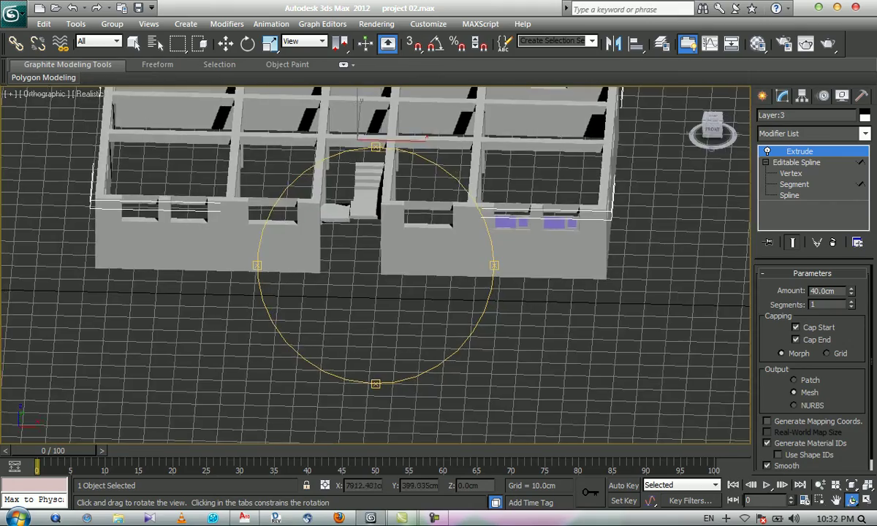
scroll(376, 283, "up", 4)
middle_click_drag(376, 283, 376, 378)
scroll(376, 379, "up", 2)
left_click_drag(376, 283, 376, 256)
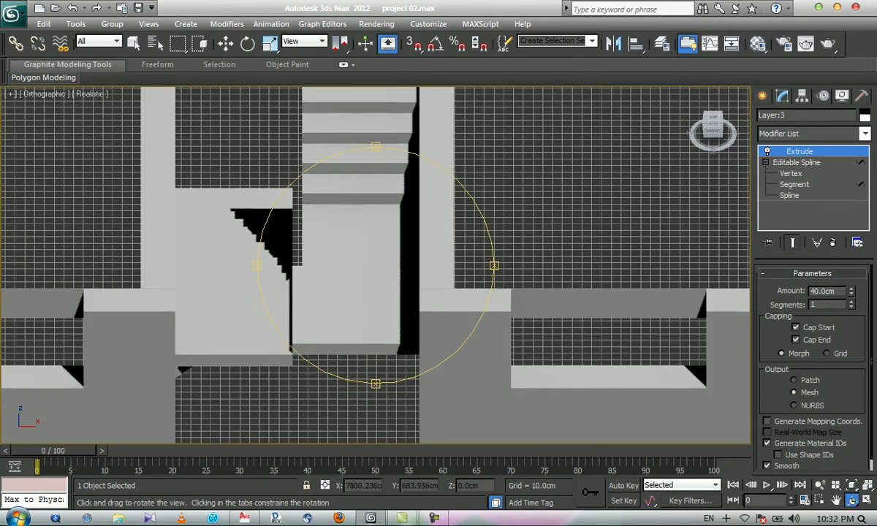
scroll(376, 255, "down", 2)
middle_click_drag(376, 256, 334, 249)
key("w")
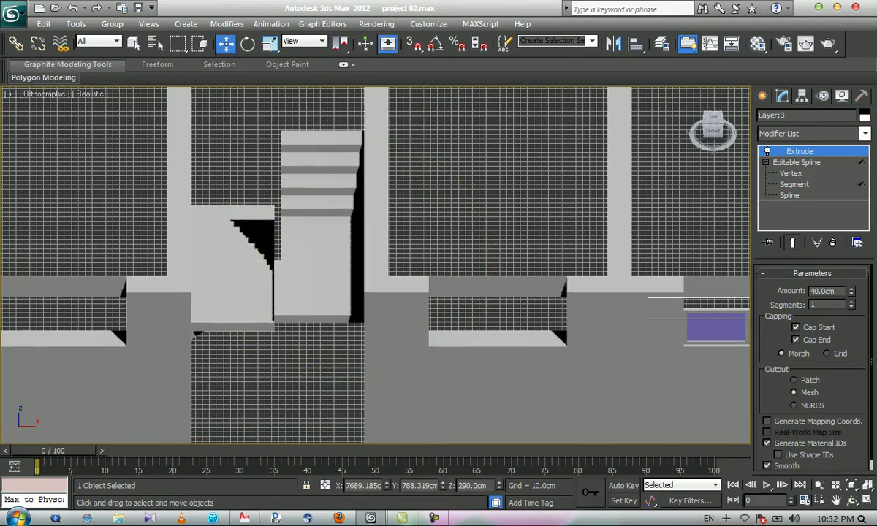
key("q")
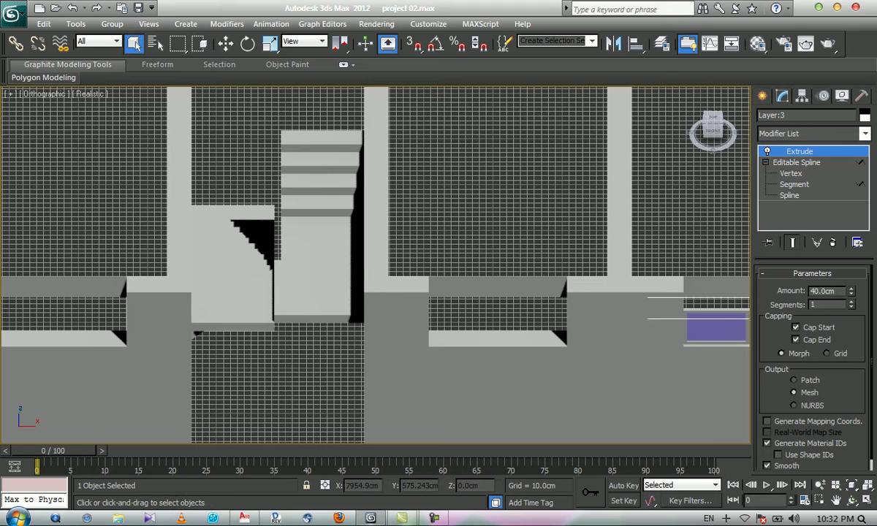
Step: Go to the Vertex level of the beams' spline and hide all unselected objects so only the beams stay displayed
left_click(791, 173)
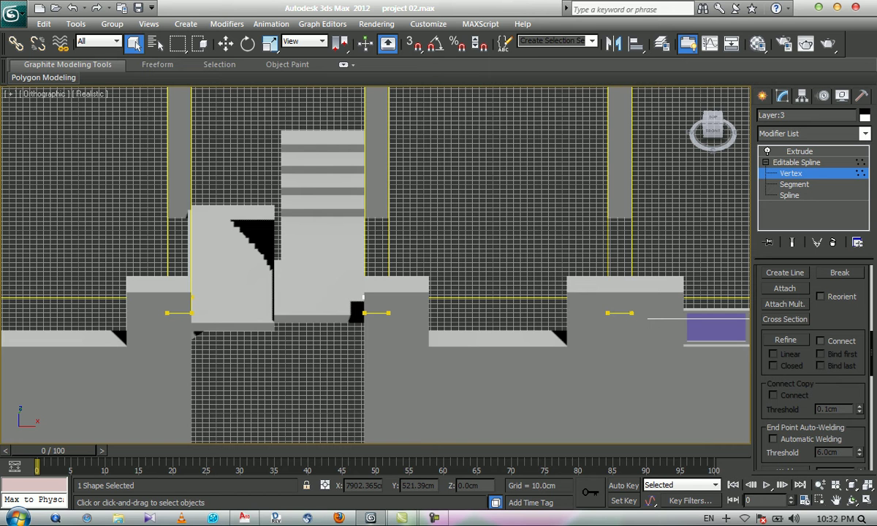
middle_click_drag(364, 296, 365, 257)
scroll(366, 257, "down", 2)
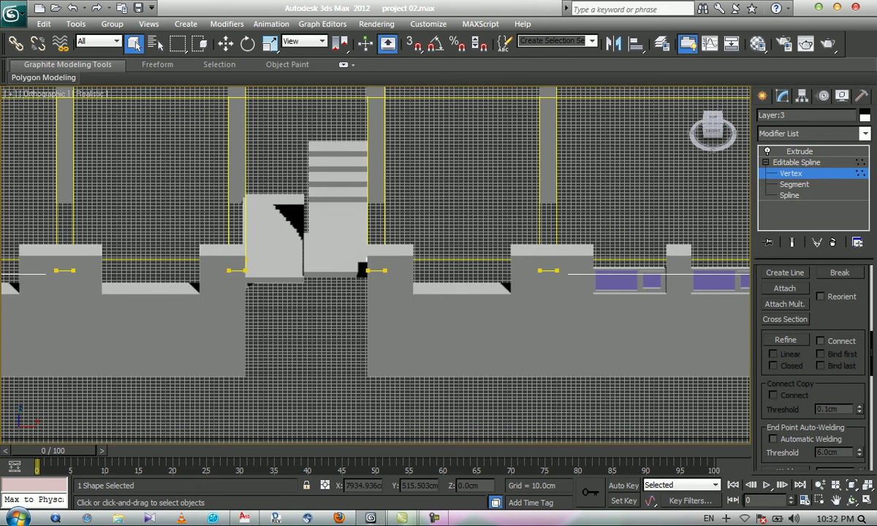
scroll(365, 258, "up", 4)
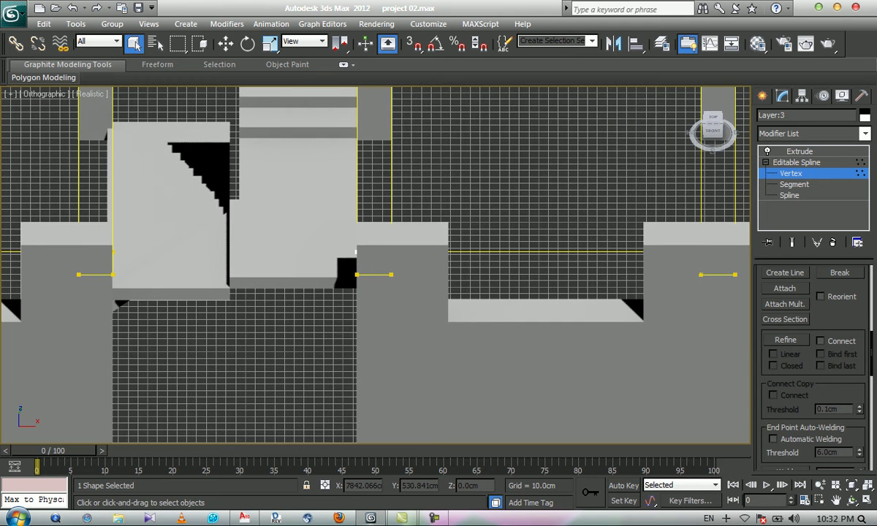
middle_click_drag(367, 257, 290, 268)
scroll(364, 266, "down", 2)
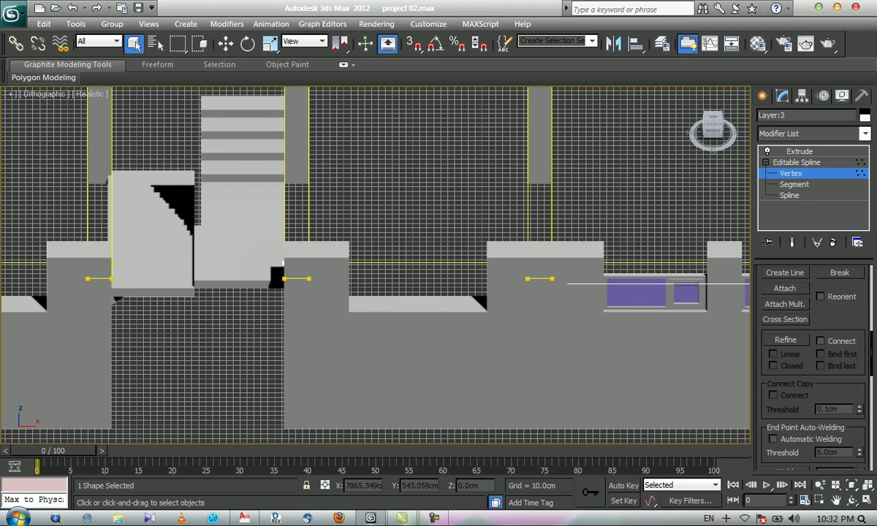
scroll(546, 245, "down", 3)
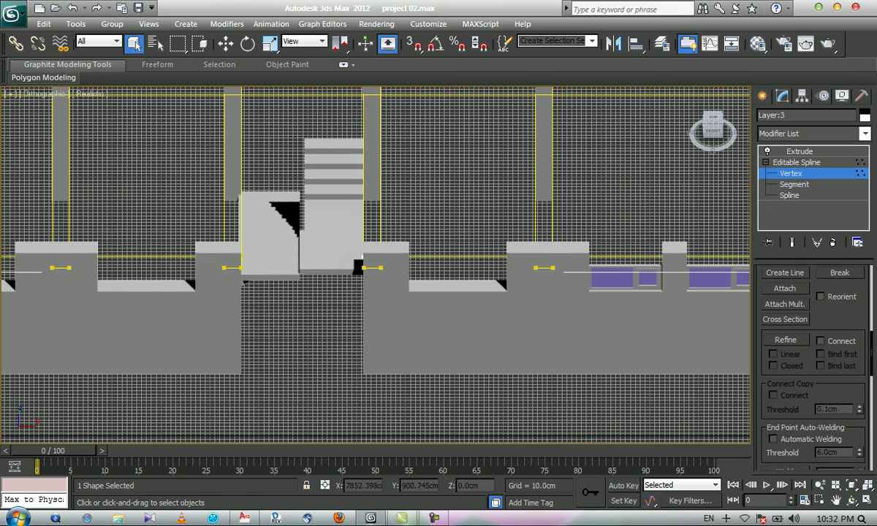
right_click(378, 141)
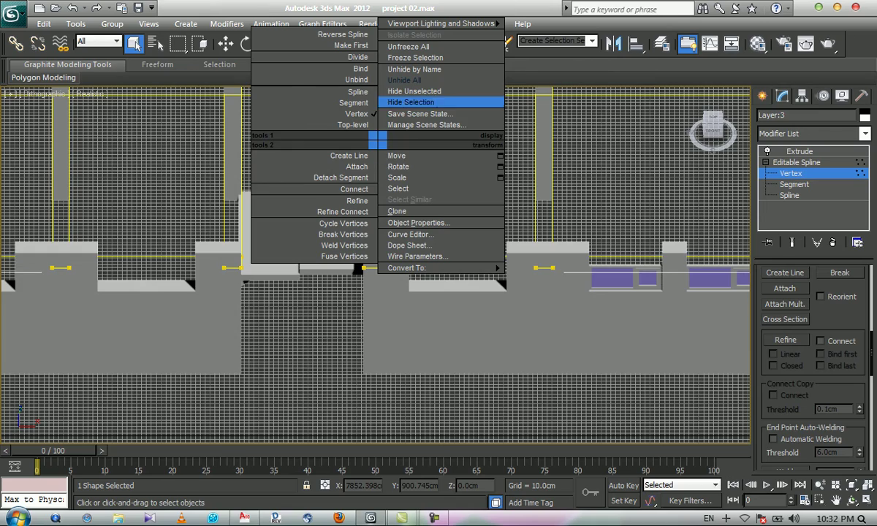
left_click(413, 91)
Step: Delete the remaining front beam splines on both sides of the stairwell opening at Spline level
scroll(386, 292, "down", 6)
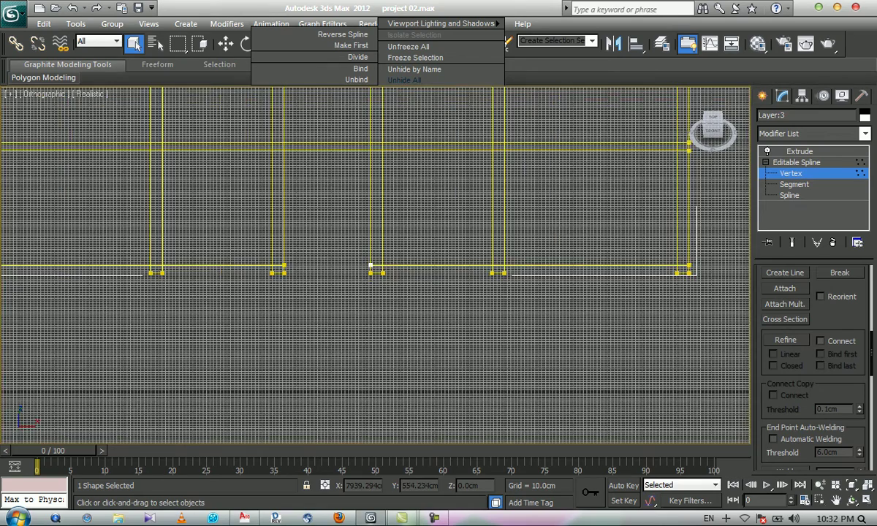
scroll(397, 268, "up", 5)
scroll(377, 265, "down", 2)
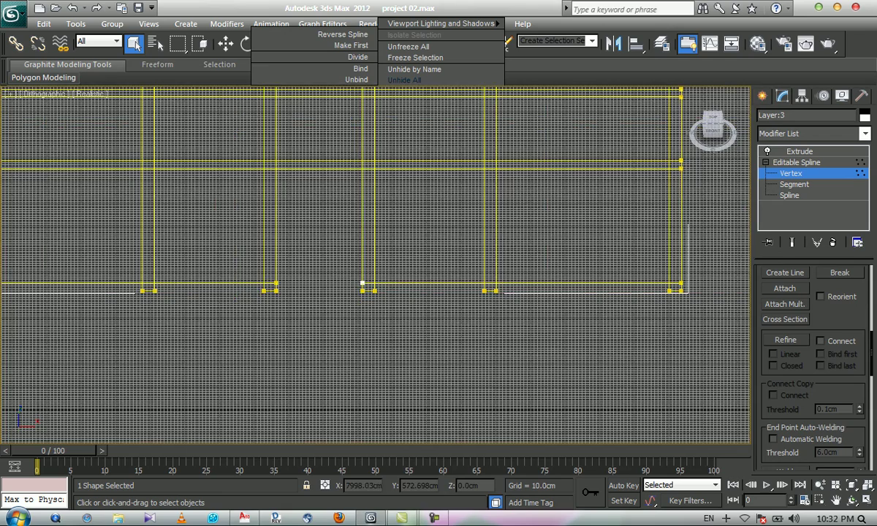
scroll(362, 283, "up", 2)
scroll(191, 218, "down", 2)
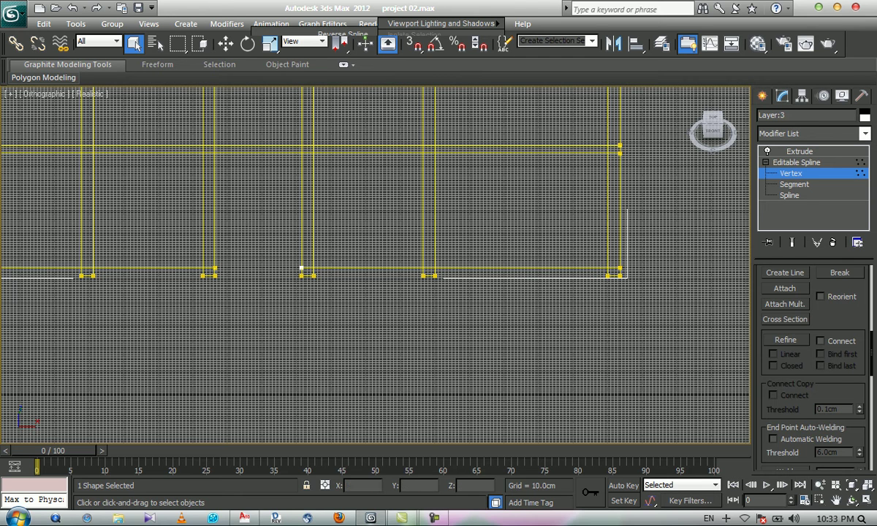
key("3")
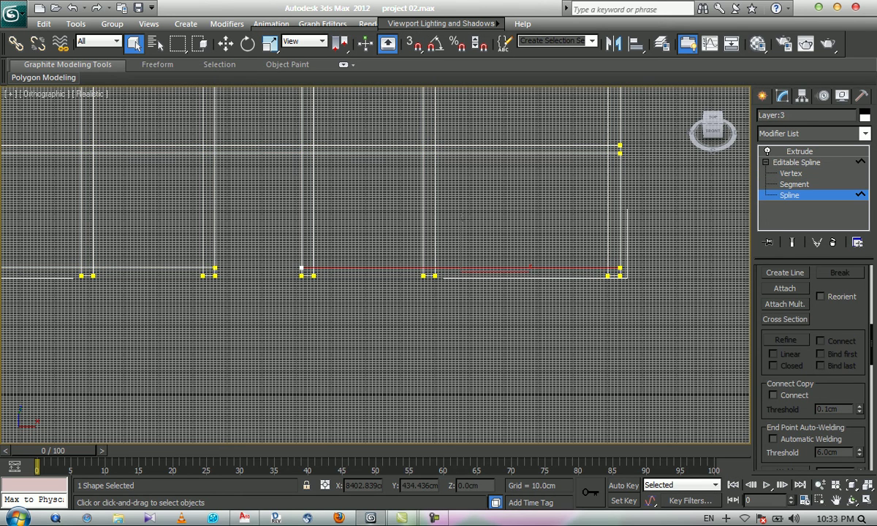
middle_click_drag(212, 325, 363, 322)
left_click_drag(294, 276, 291, 292)
key("Delete")
middle_click_drag(229, 256, 241, 256)
scroll(240, 255, "up", 2)
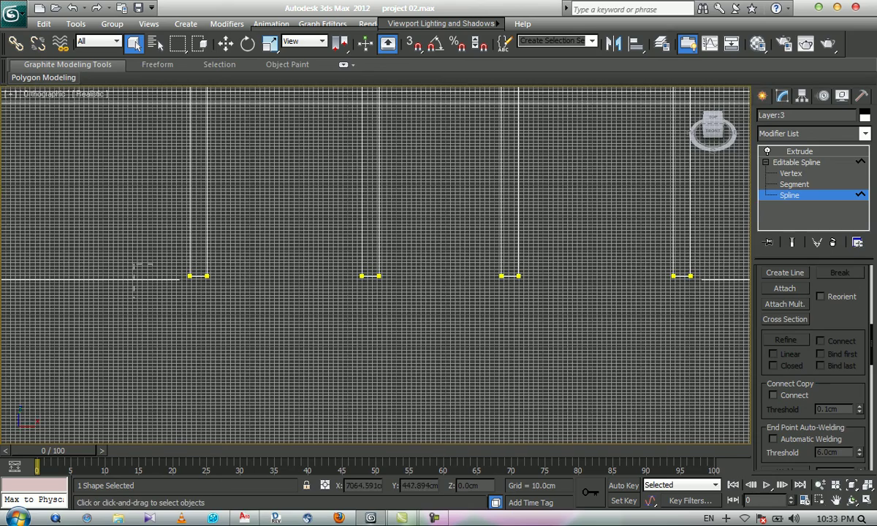
Step: Examine the open ends of the cross beams along the whole front of the building
middle_click_drag(380, 263, 353, 277)
scroll(384, 258, "down", 2)
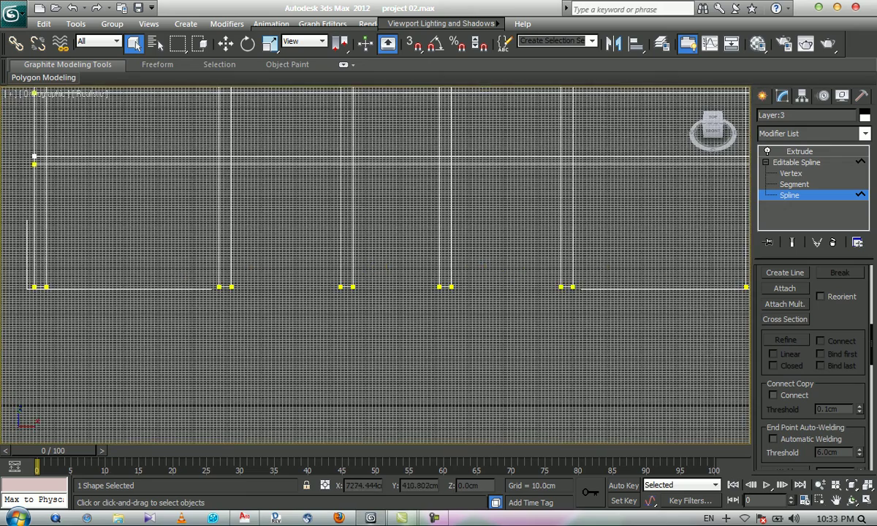
scroll(353, 276, "down", 2)
scroll(521, 296, "up", 2)
middle_click_drag(522, 296, 345, 294)
left_click_drag(468, 310, 512, 301)
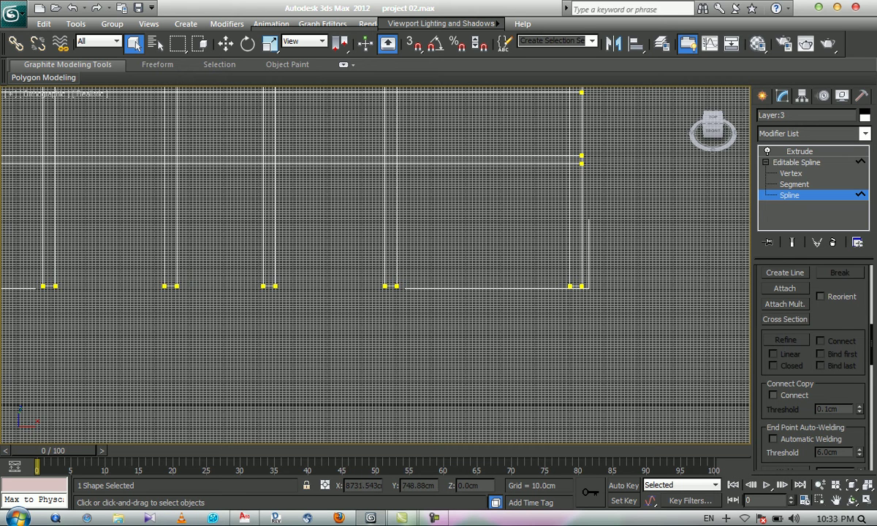
scroll(377, 265, "down", 1)
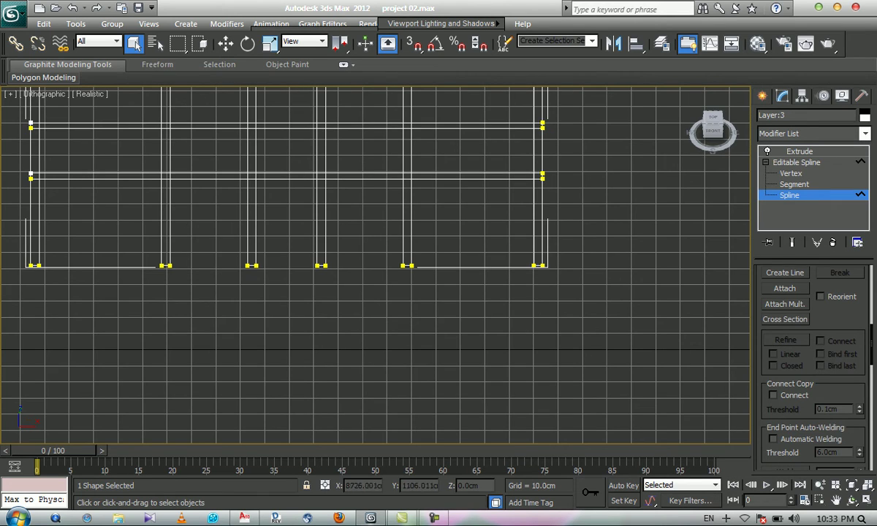
Step: Return to the Extrude level and display the beams in a Shaded Perspective view
left_click(90, 93)
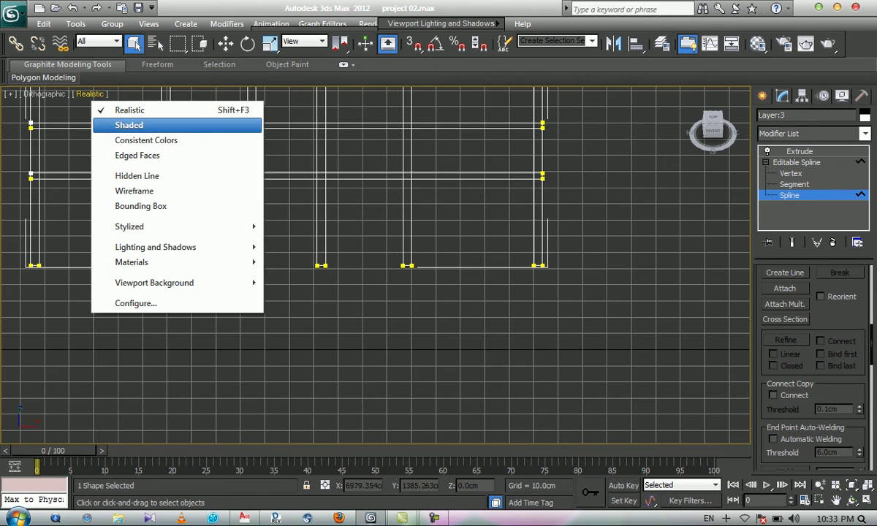
left_click(129, 125)
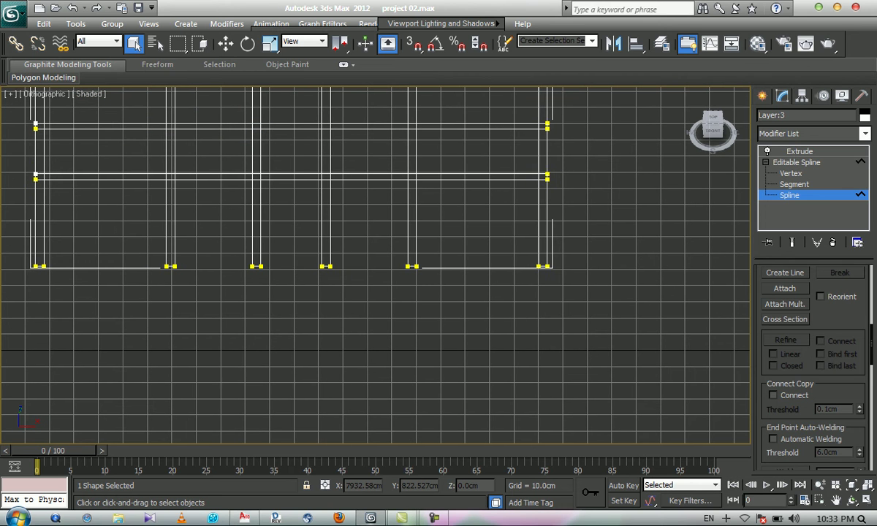
key("F3")
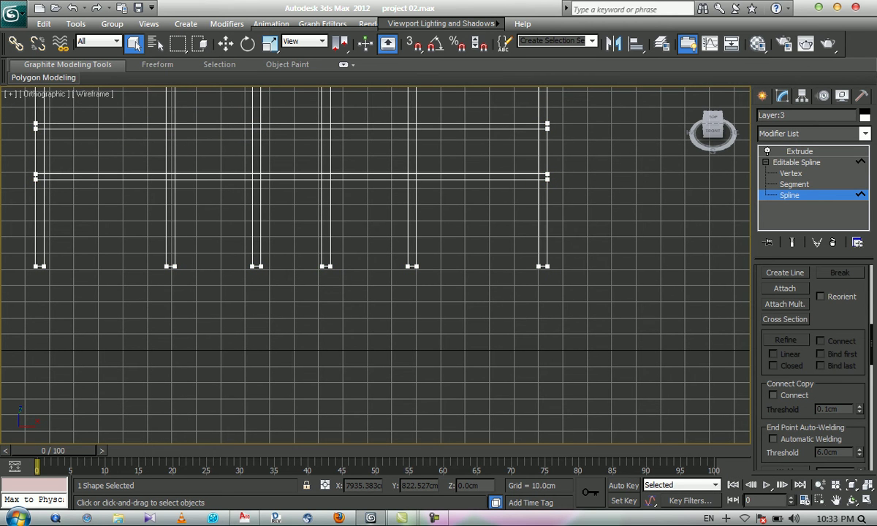
key("p")
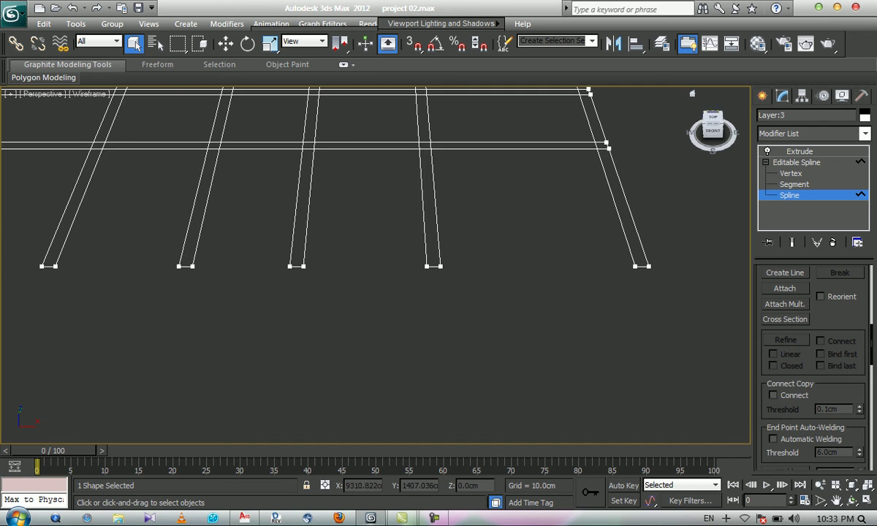
left_click(799, 151)
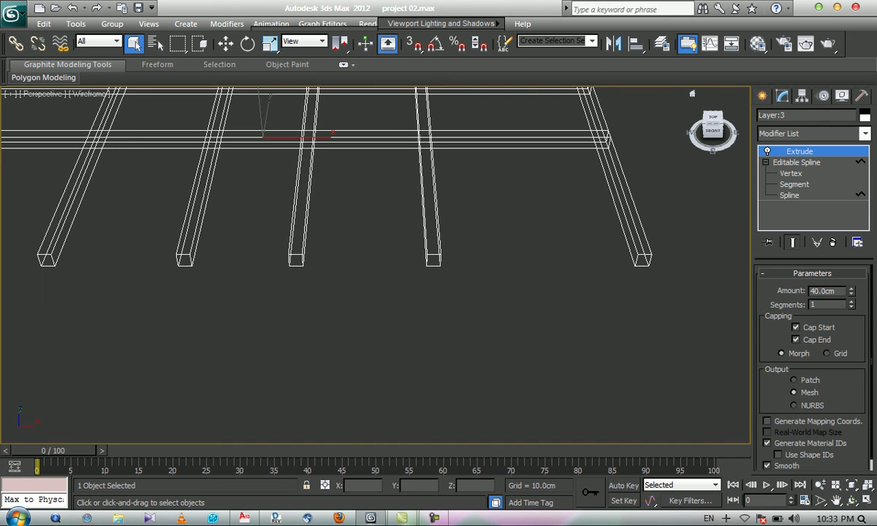
key("F3")
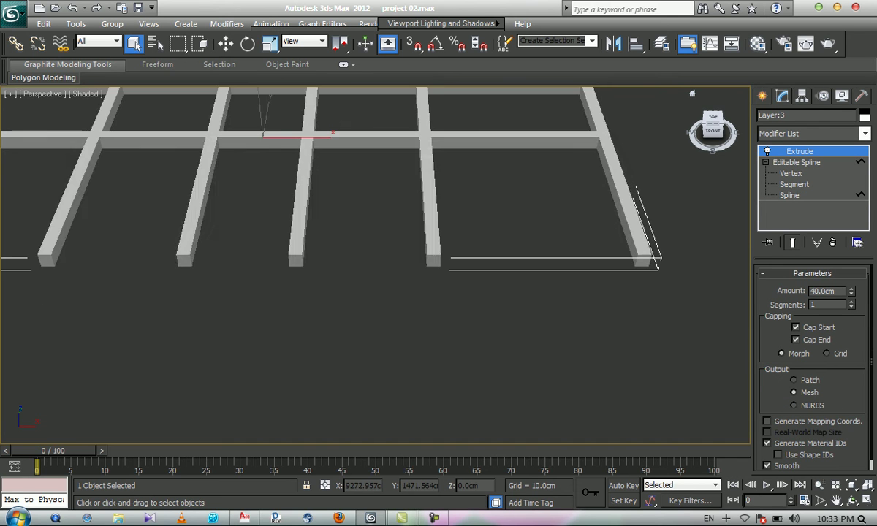
scroll(411, 263, "down", 3)
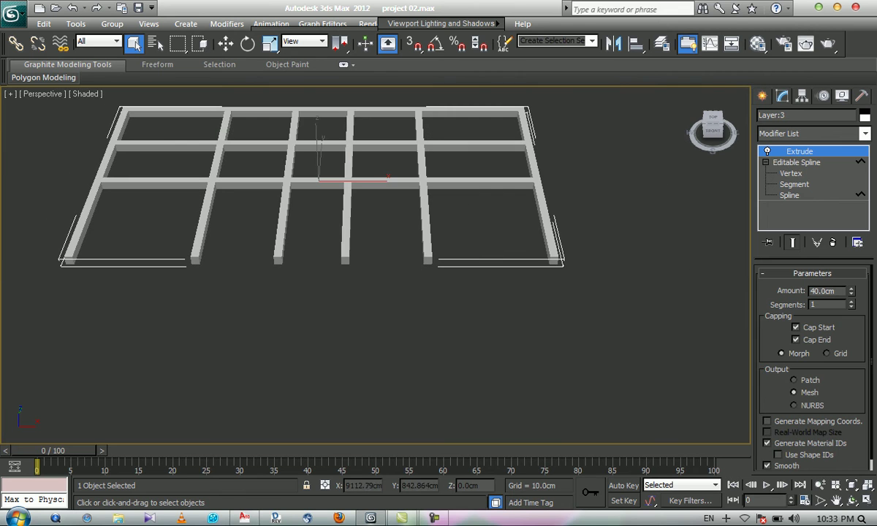
middle_click_drag(411, 263, 421, 266)
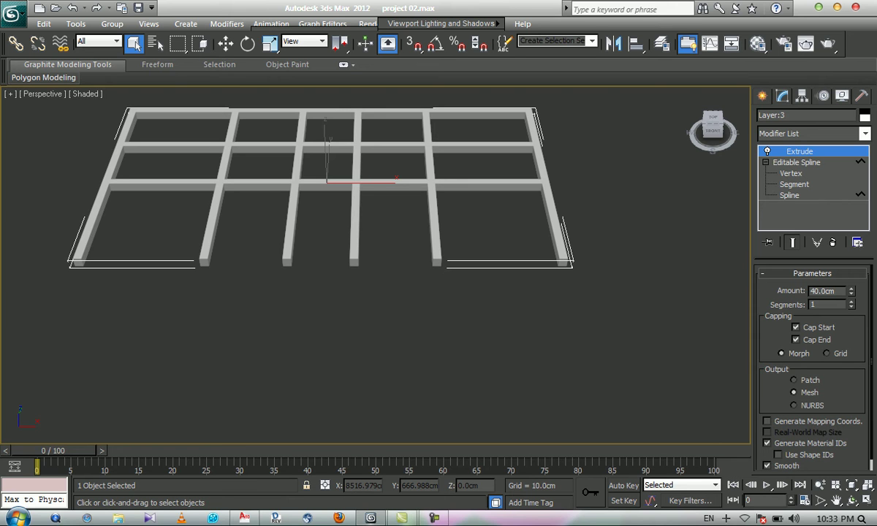
middle_click_drag(421, 266, 424, 263)
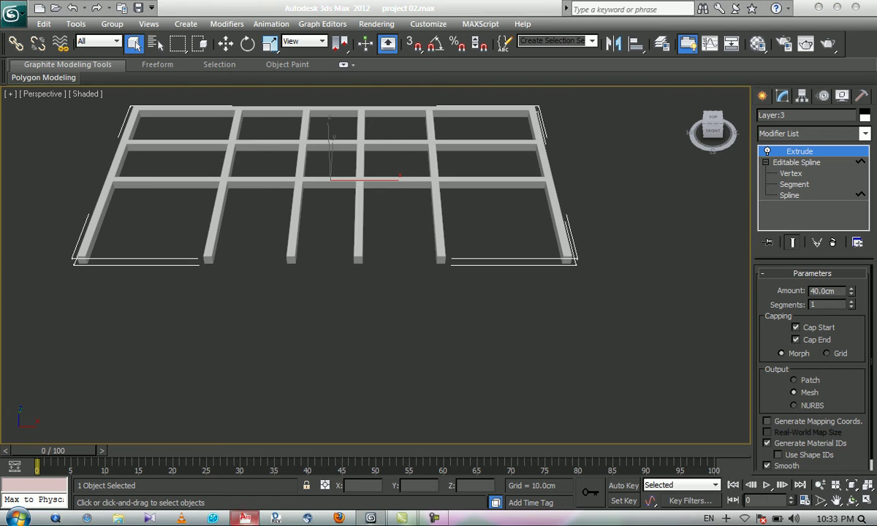
Step: Switch to AutoCAD, bring the basement plan into view and make layer 13 current
left_click(245, 518)
middle_click_drag(351, 251, 421, 216)
scroll(422, 216, "down", 8)
middle_click_drag(353, 248, 198, 302)
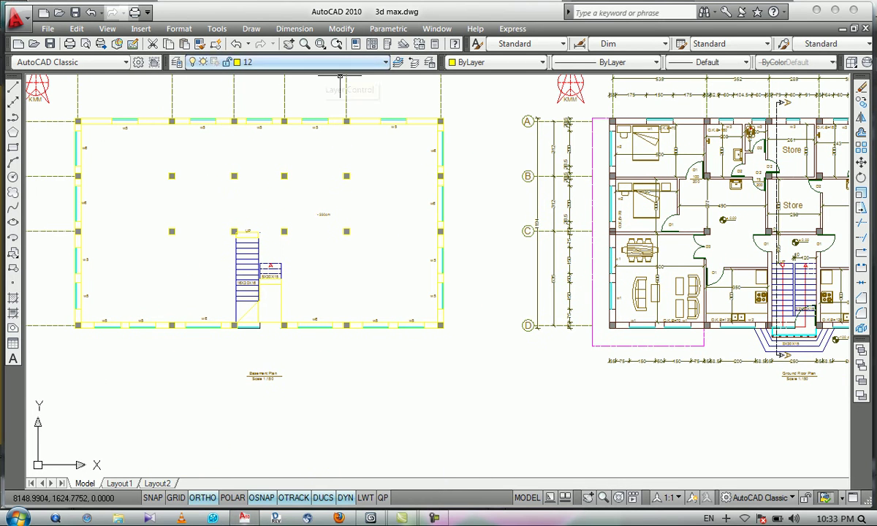
left_click(336, 62)
left_click(249, 108)
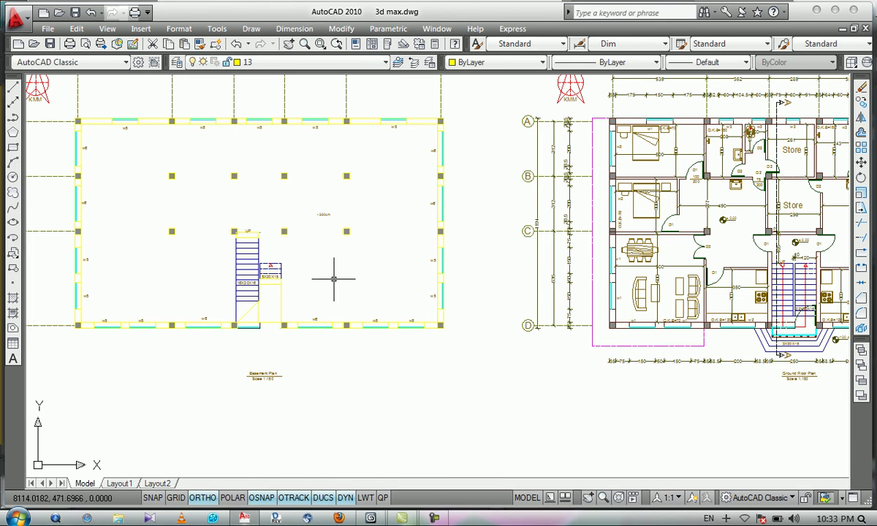
Step: Draw a rectangle over the basement's front wall from the outer corner of the front-right column to the stairwell's right side
type("rec")
key("Return")
scroll(465, 334, "up", 3)
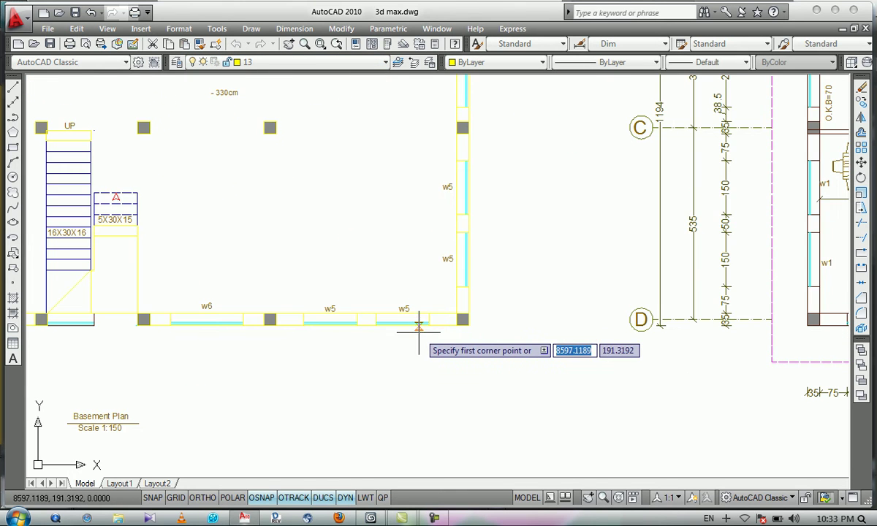
scroll(464, 334, "up", 4)
left_click(472, 318)
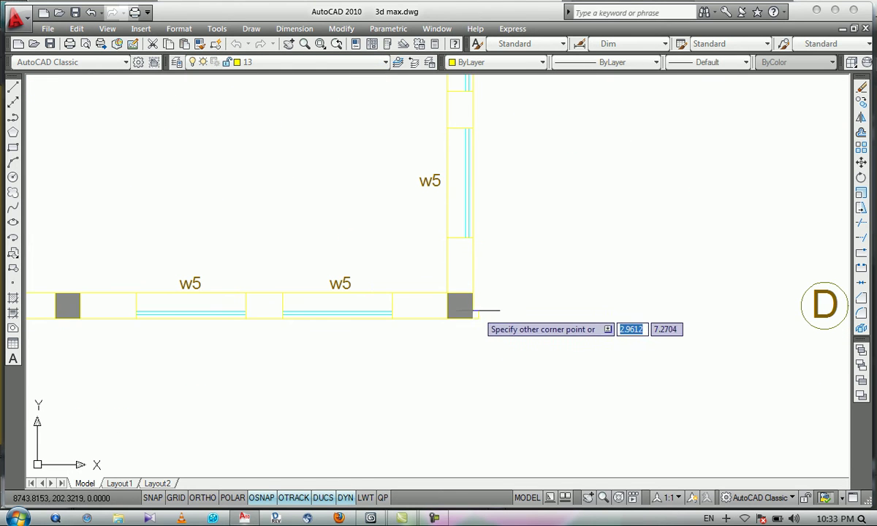
scroll(473, 320, "down", 5)
scroll(333, 309, "up", 6)
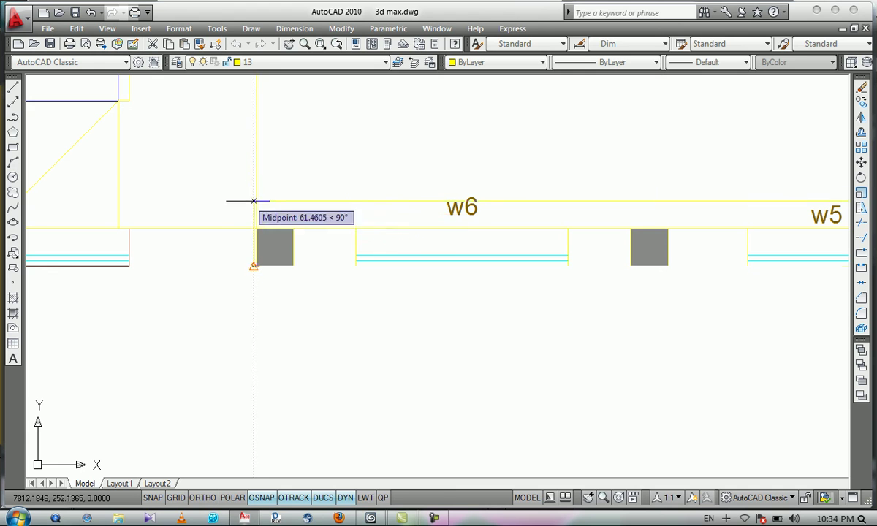
left_click(256, 229)
Step: Draw a rectangle over the front wall from the column left of the stairwell to the front-left corner column, and save the drawing
scroll(256, 228, "down", 5)
key("Return")
scroll(250, 193, "up", 4)
scroll(340, 223, "up", 2)
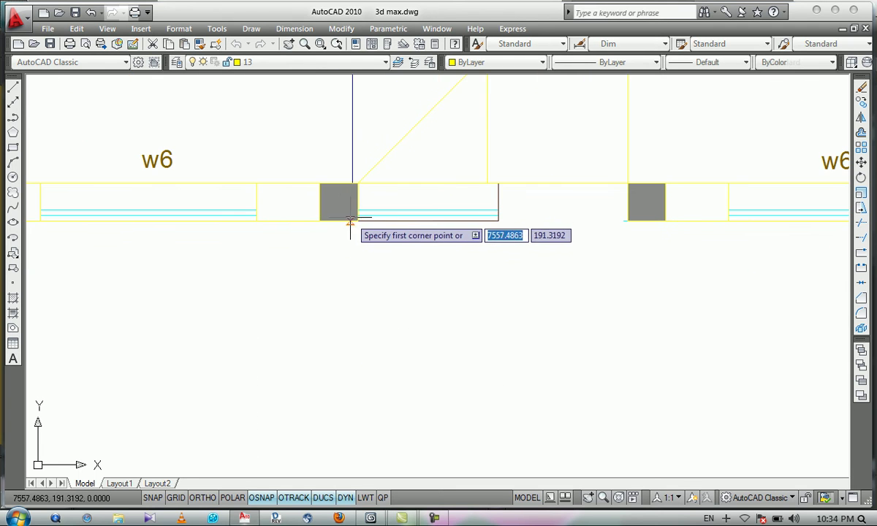
left_click(357, 220)
scroll(351, 217, "down", 5)
scroll(85, 216, "up", 5)
left_click(168, 212)
left_click(75, 12)
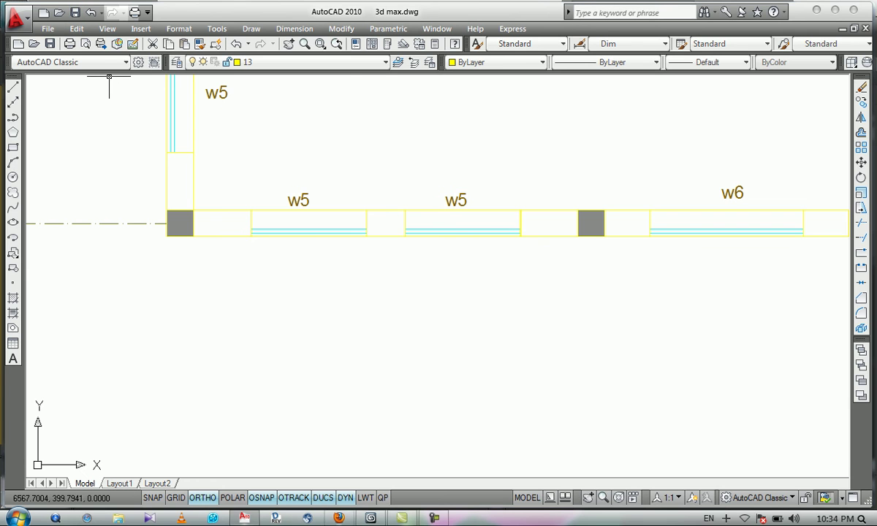
Step: Switch back to 3ds Max and import only layer 13 of the AutoCAD drawing "3d max"
key("alt+Tab")
left_click(13, 14)
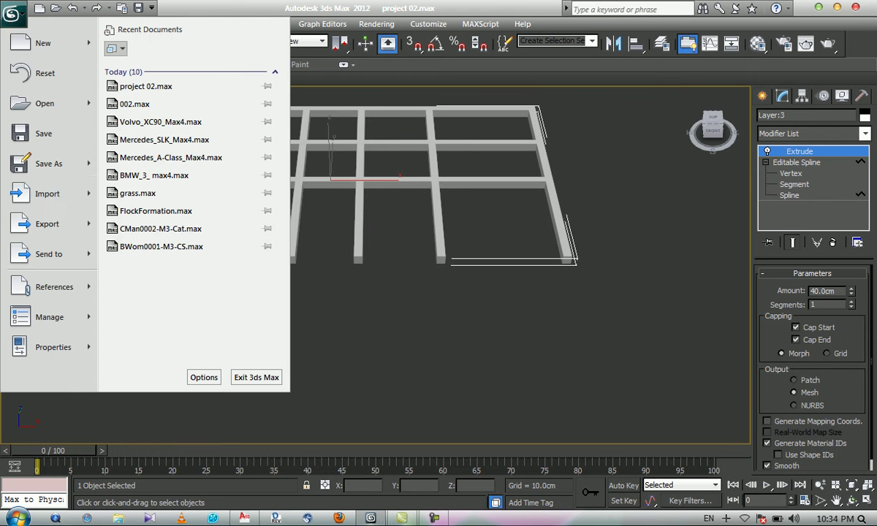
left_click(47, 194)
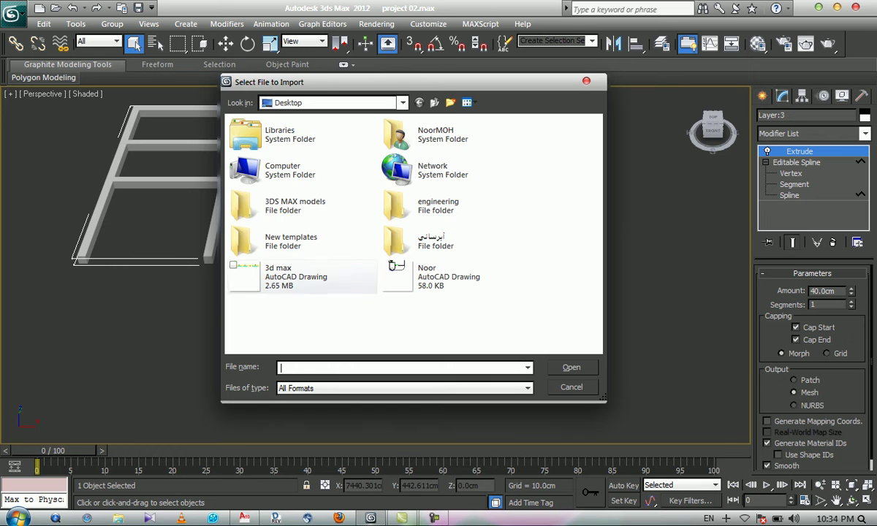
double_click(286, 276)
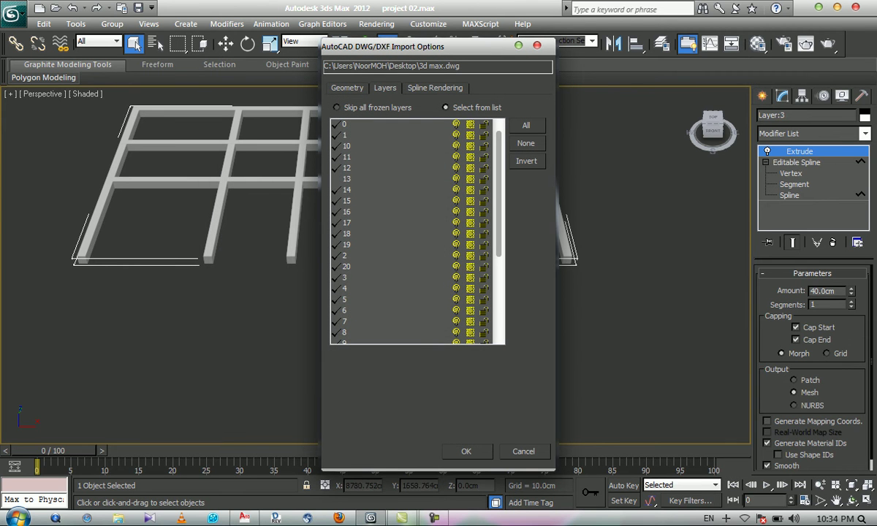
left_click(466, 451)
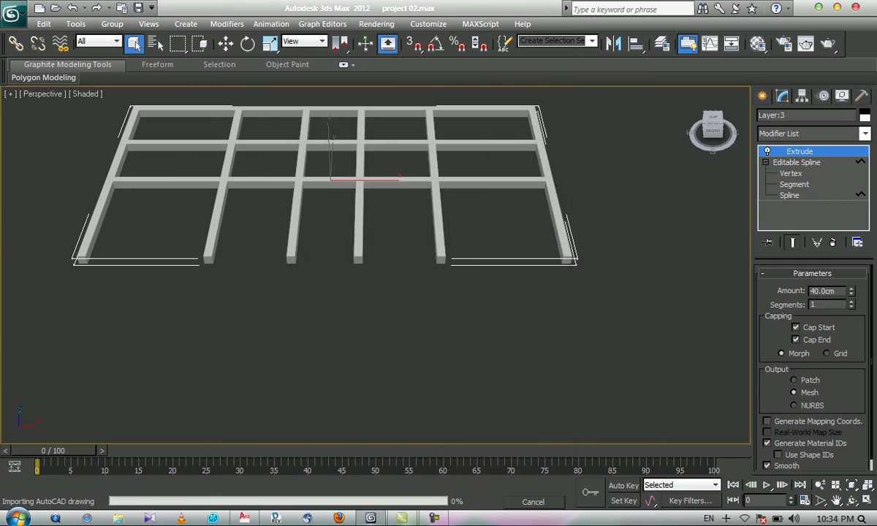
scroll(292, 146, "up", 4)
middle_click_drag(432, 347, 365, 260)
scroll(366, 261, "down", 3)
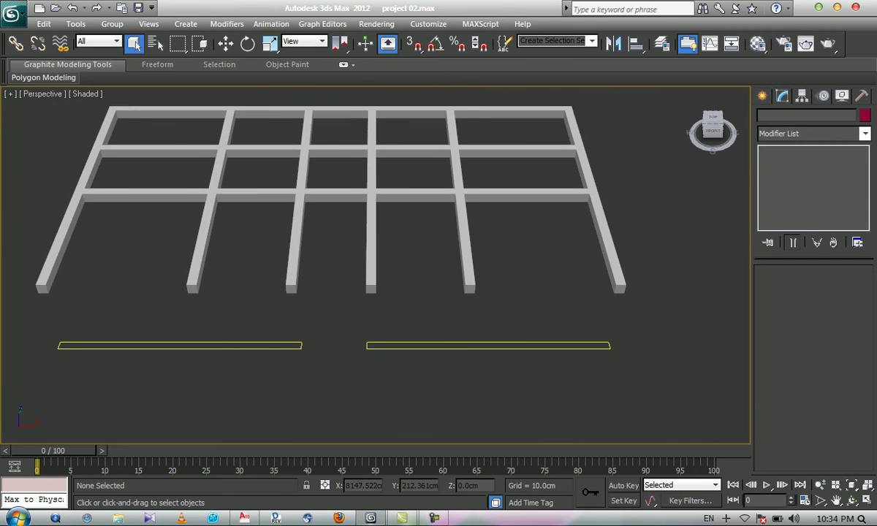
Step: Extrude the imported layer 13 front-beam rectangles by 40 cm, the same amount as the existing beams
left_click(373, 349)
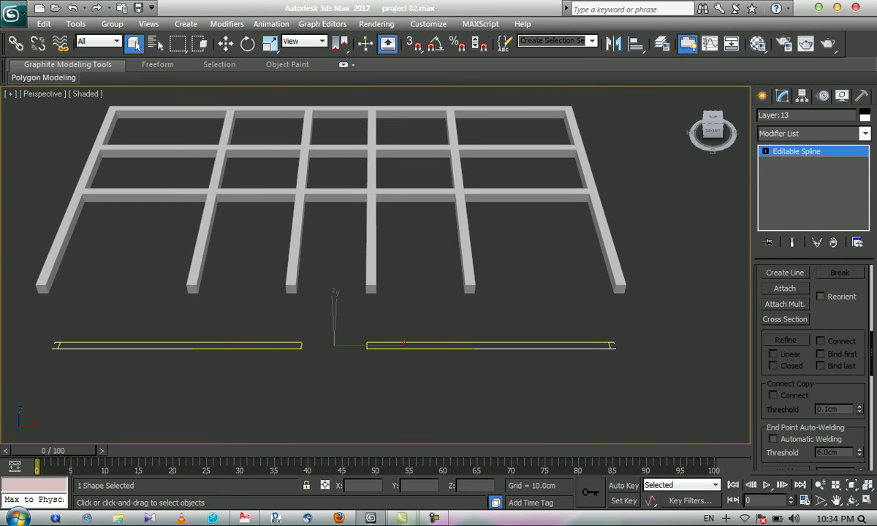
left_click(811, 133)
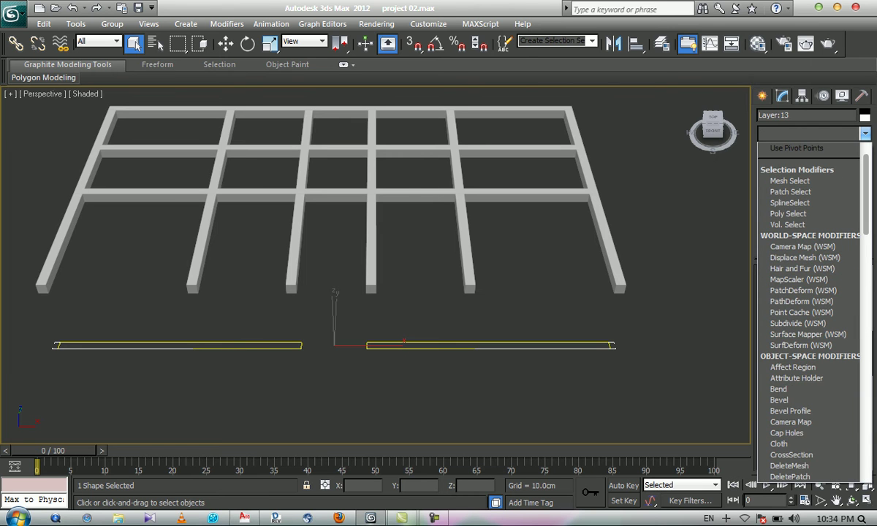
left_click(526, 194)
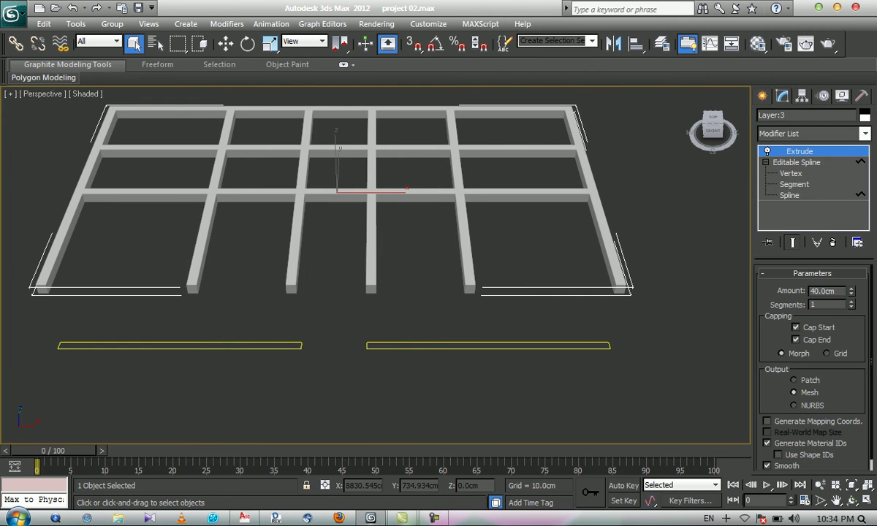
left_click(488, 348)
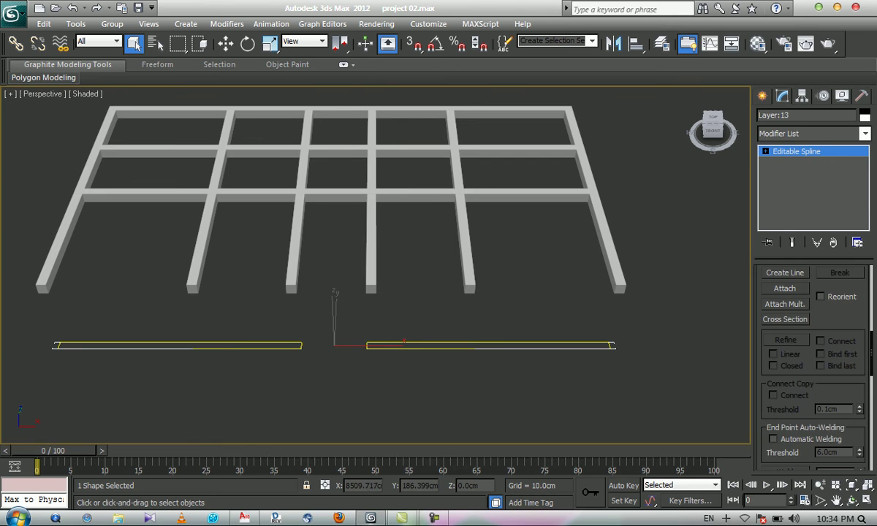
left_click(813, 134)
type("ext")
key("Return")
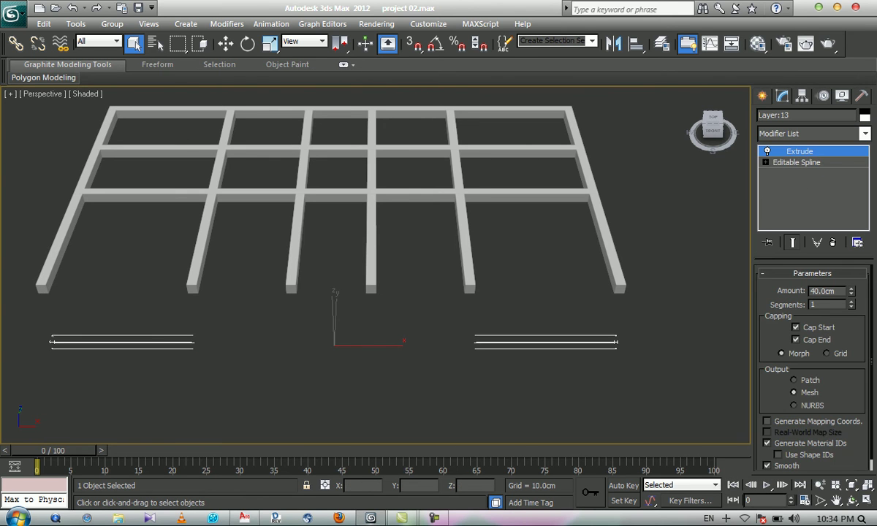
Step: Apply the other beams' grey material to the extruded front beams with the Material Editor
key("Delete")
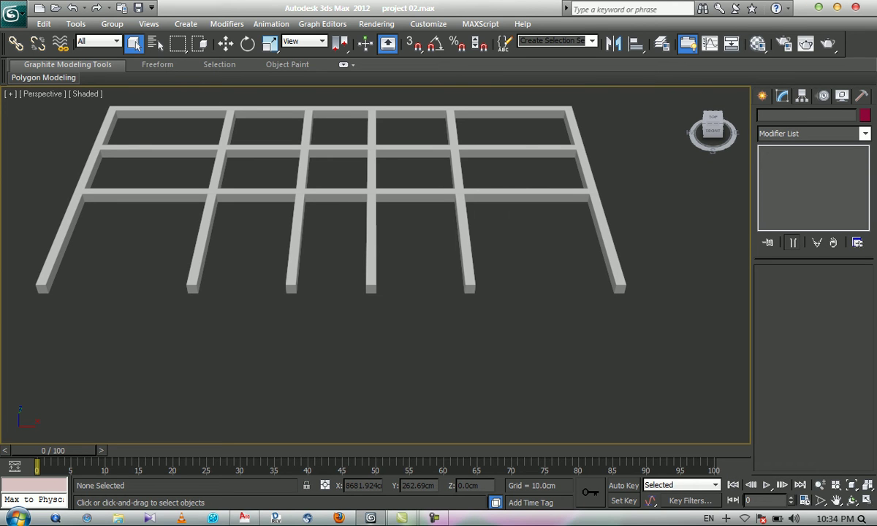
left_click(581, 338)
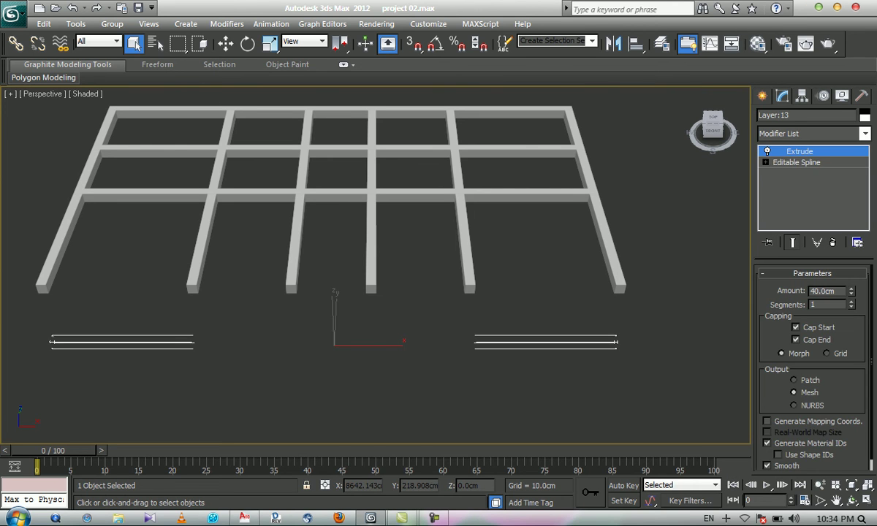
scroll(395, 292, "up", 4)
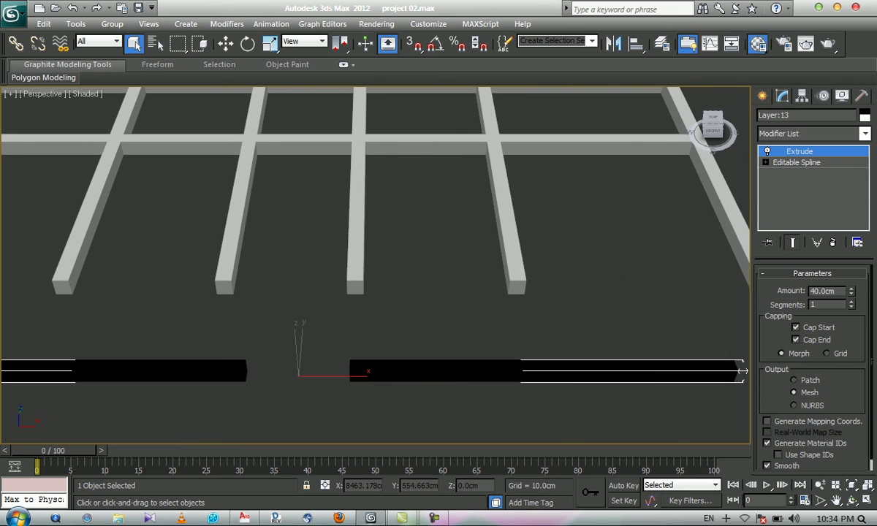
key("m")
key("m")
middle_click_drag(438, 293, 400, 289)
scroll(365, 263, "up", 6)
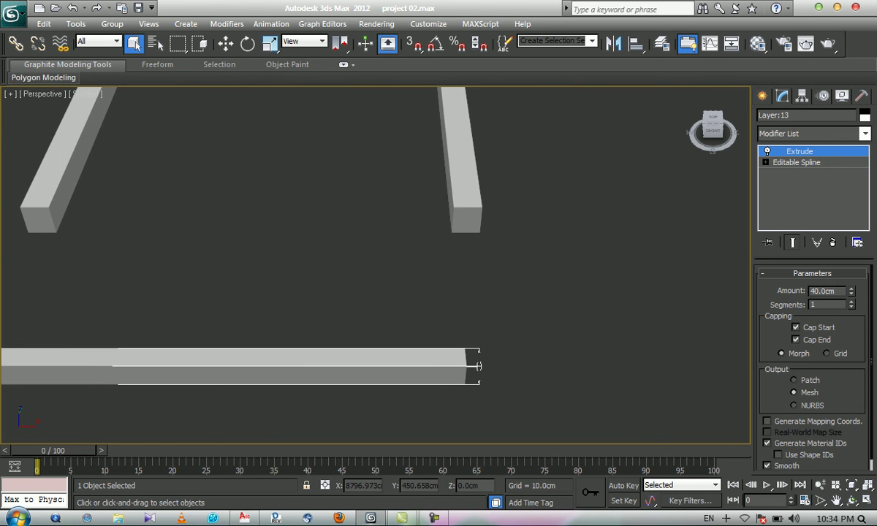
Step: Raise the two front beams vertically to a height of about 320.6 cm, near the level of the beam grid
left_click(852, 500)
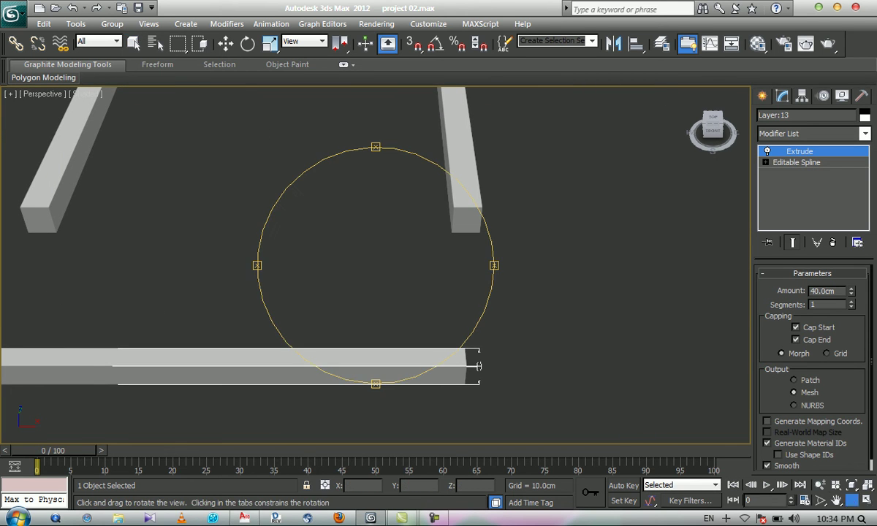
left_click_drag(439, 300, 338, 230)
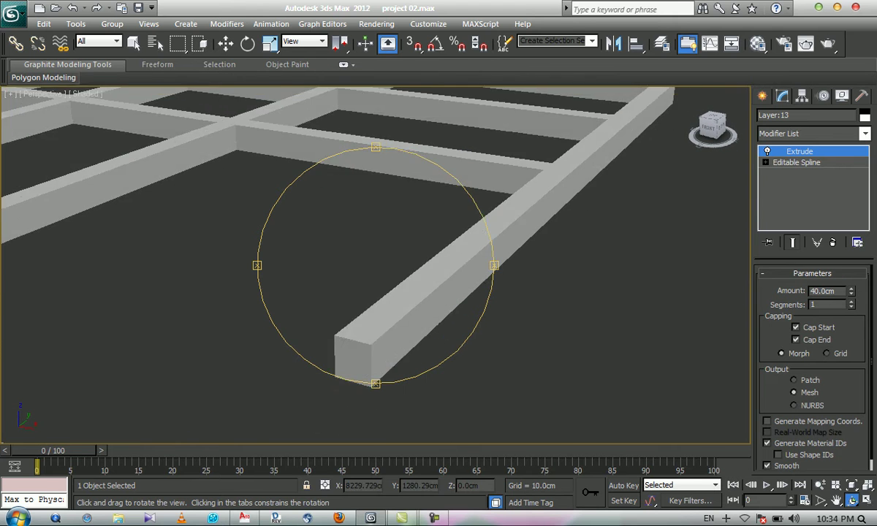
scroll(366, 255, "down", 5)
middle_click_drag(376, 265, 370, 269)
key("Escape")
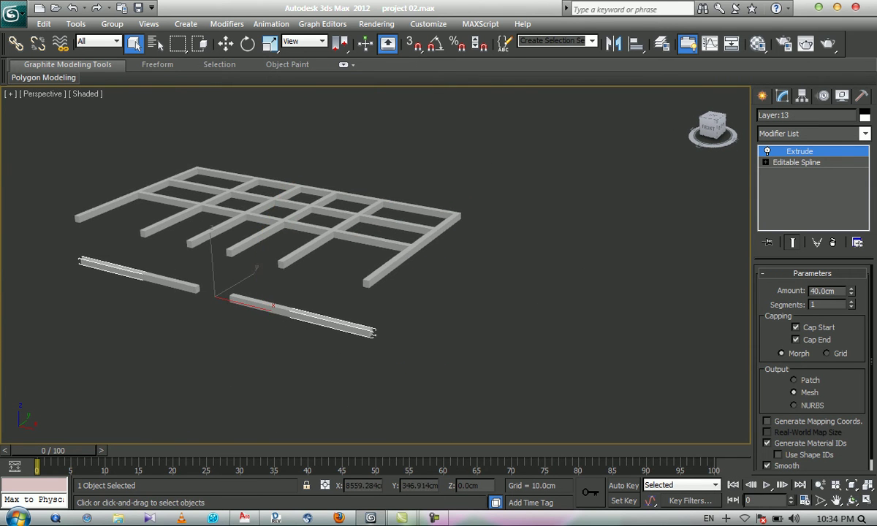
scroll(376, 266, "up", 3)
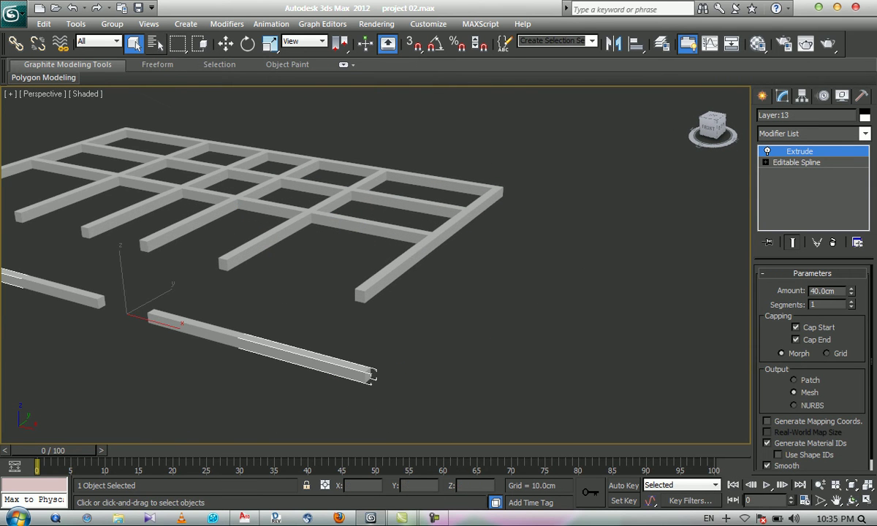
key("w")
left_click_drag(122, 282, 117, 202)
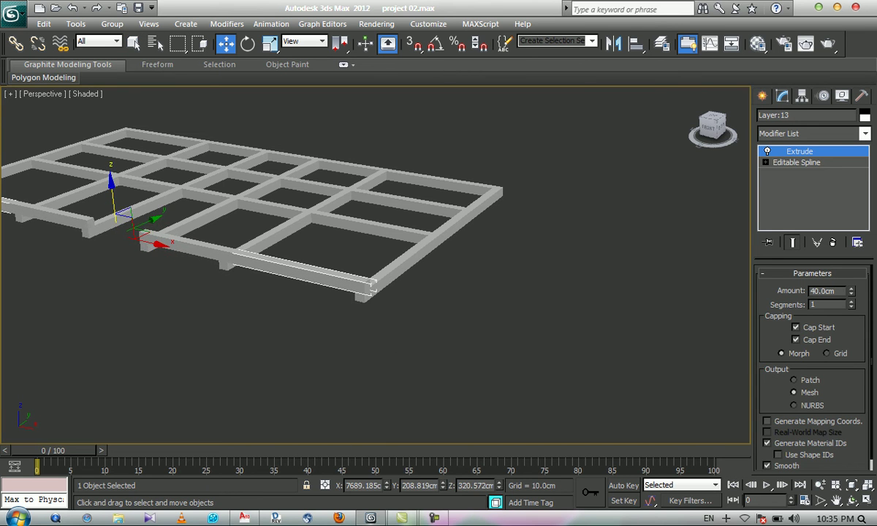
Step: Align the front beams vertically with the side beam by vertex-snapping their top corner to its top corner, and deselect them
scroll(369, 296, "up", 8)
scroll(369, 220, "up", 1)
scroll(369, 219, "down", 1)
middle_click_drag(369, 190, 325, 369)
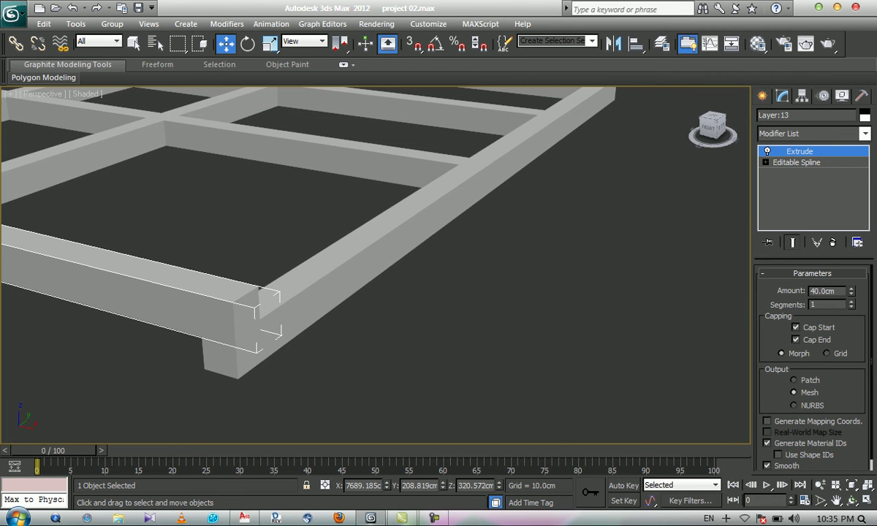
left_click_drag(499, 485, 499, 453)
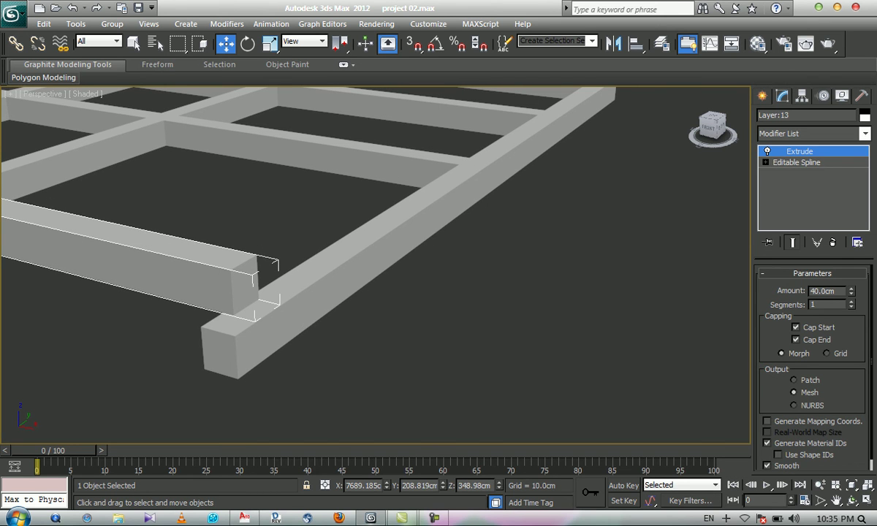
key("s")
left_click_drag(230, 272, 237, 328)
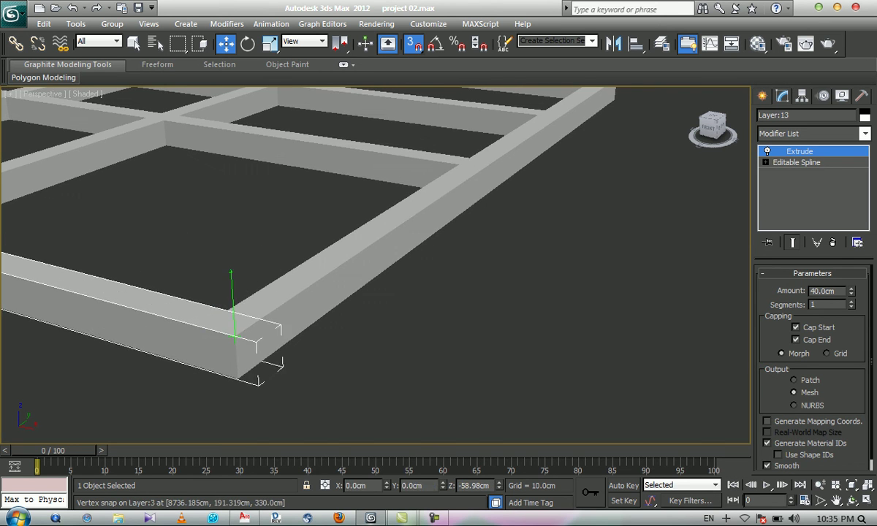
key("ctrl+d")
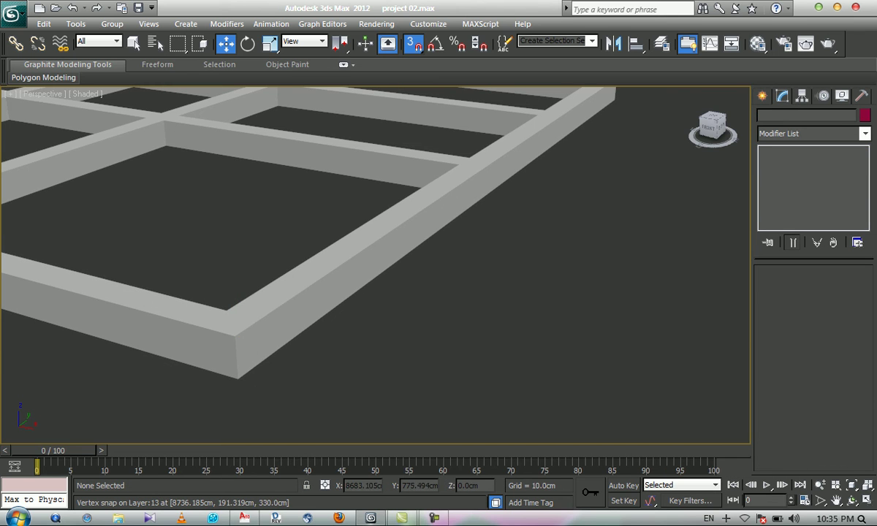
Step: Turn off snapping and unhide all objects of the building
key("s")
scroll(307, 233, "down", 5)
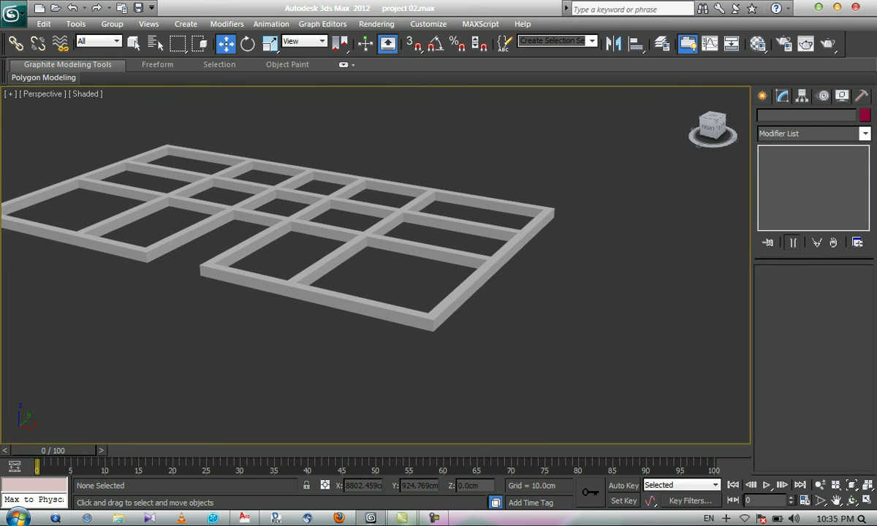
key("q")
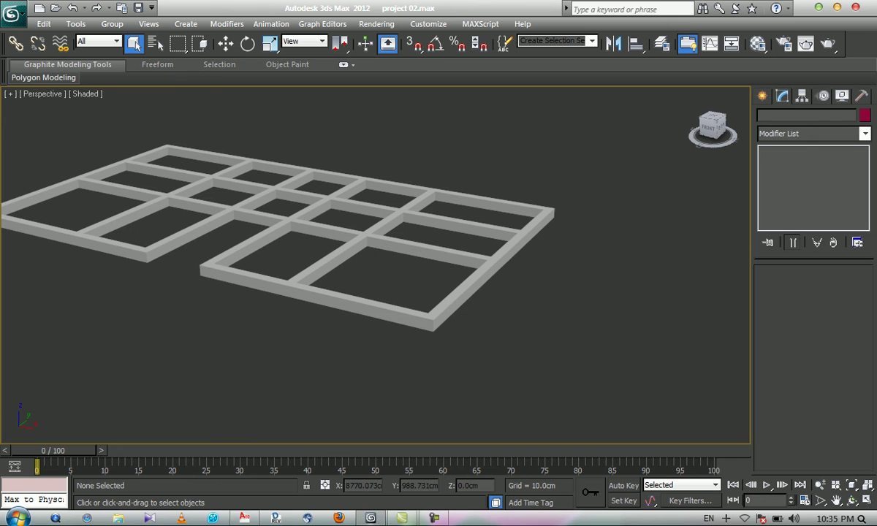
right_click(510, 298)
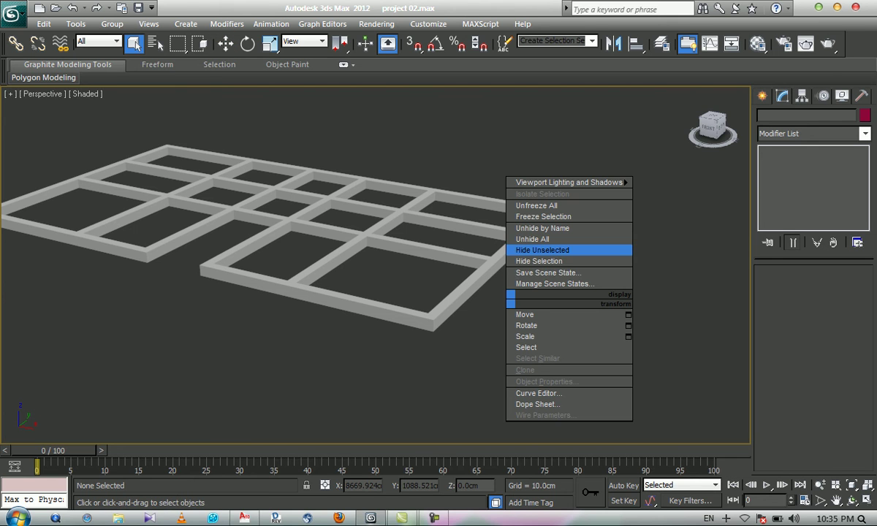
left_click(534, 239)
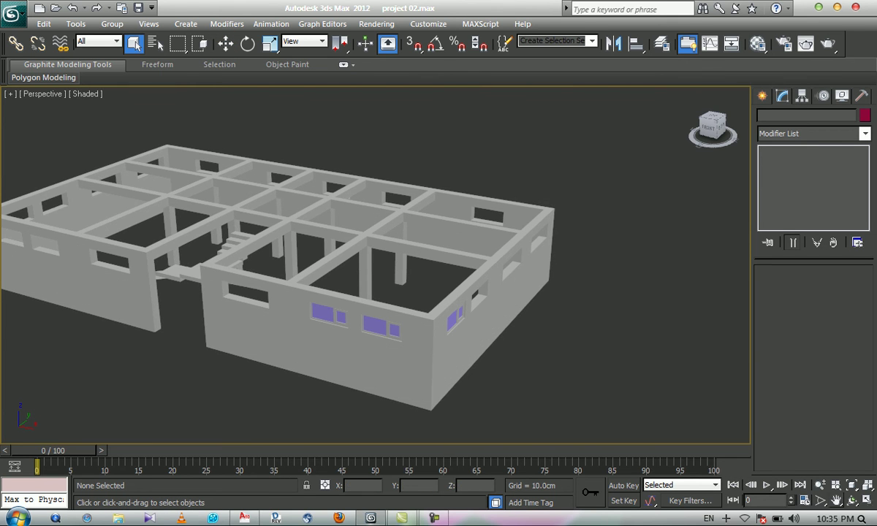
Step: Examine the front wall opening and the stair landings from several angles with the new beams in place
left_click(853, 501)
left_click_drag(336, 293, 501, 315)
middle_click_drag(468, 322, 468, 296)
scroll(439, 293, "up", 4)
middle_click_drag(432, 326, 469, 176)
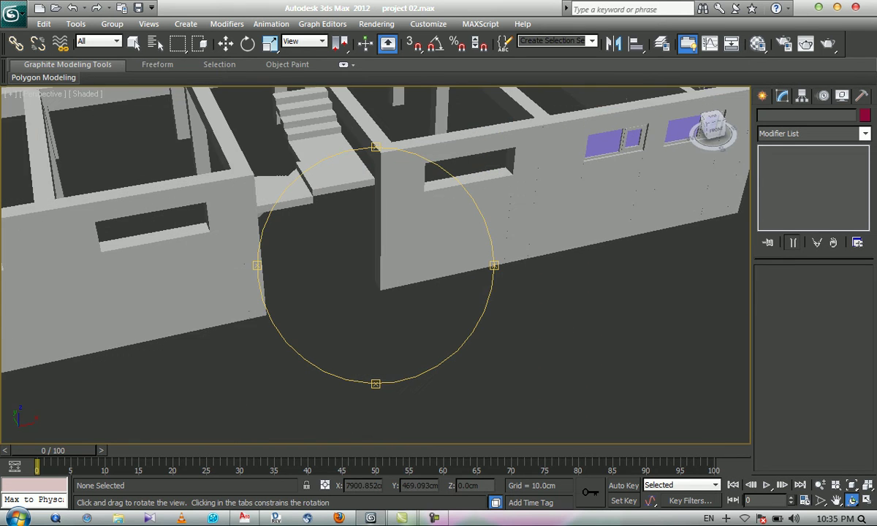
scroll(376, 265, "up", 4)
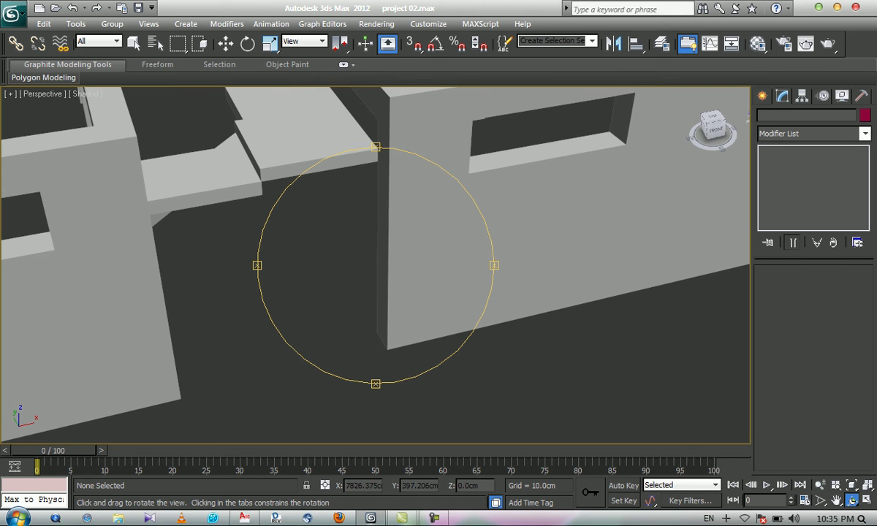
left_click_drag(376, 265, 372, 291)
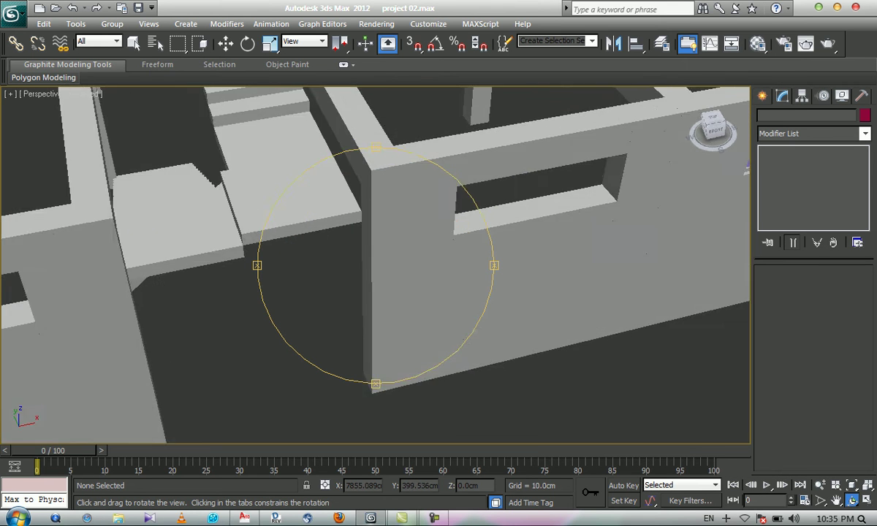
scroll(376, 266, "down", 5)
key("Escape")
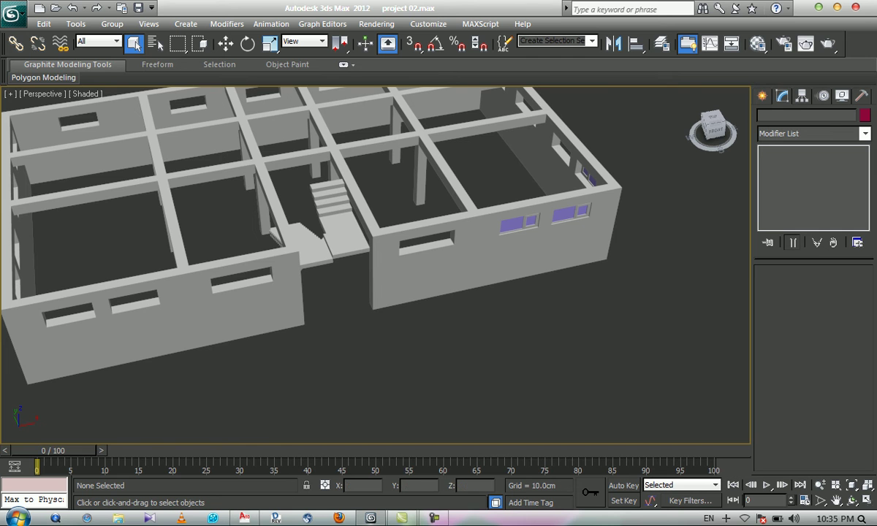
left_click(853, 500)
left_click_drag(398, 292, 376, 265)
scroll(376, 265, "up", 5)
middle_click_drag(322, 219, 548, 343)
left_click(134, 44)
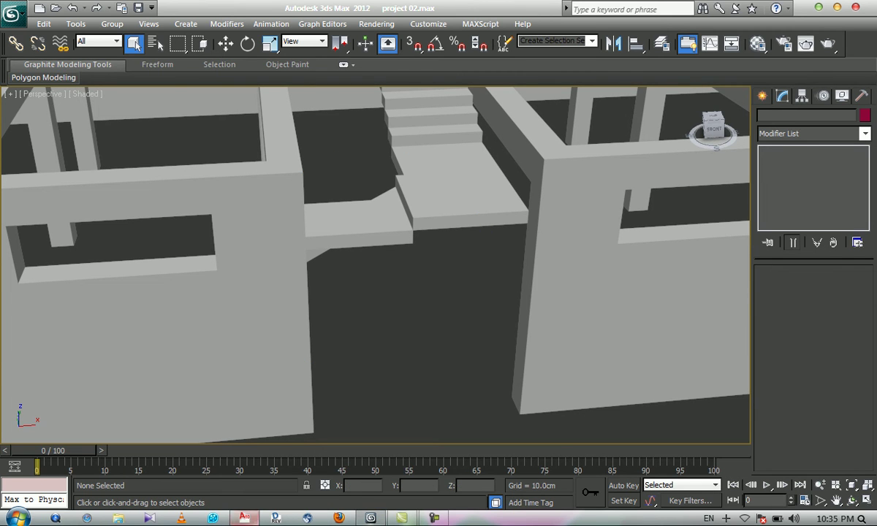
Step: Switch to AutoCAD and examine the basement plan, including the stairwell and the surrounding columns
left_click(244, 518)
scroll(370, 287, "down", 10)
middle_click_drag(366, 270, 329, 310)
scroll(329, 310, "up", 5)
middle_click_drag(391, 331, 375, 335)
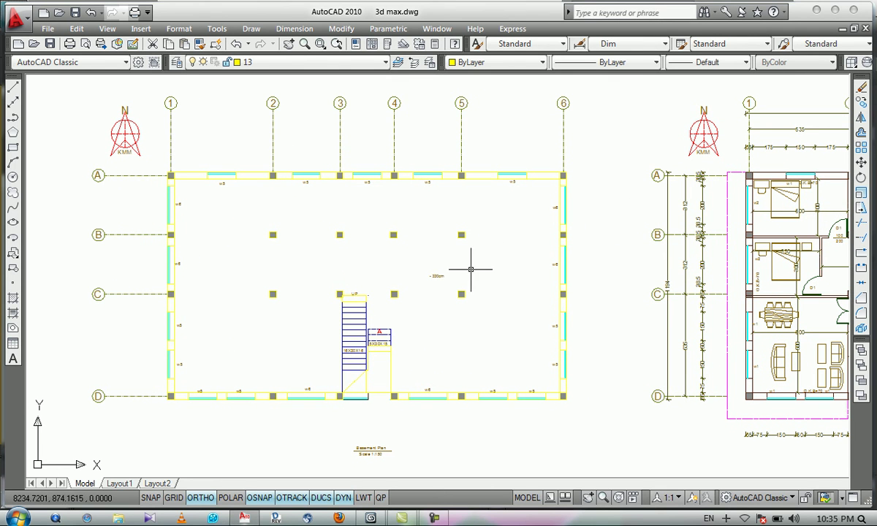
scroll(358, 329, "up", 3)
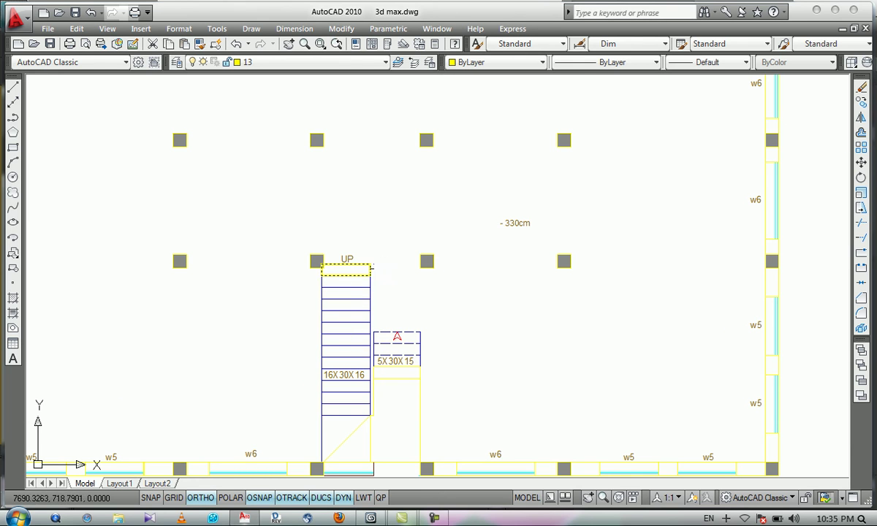
left_click(474, 309)
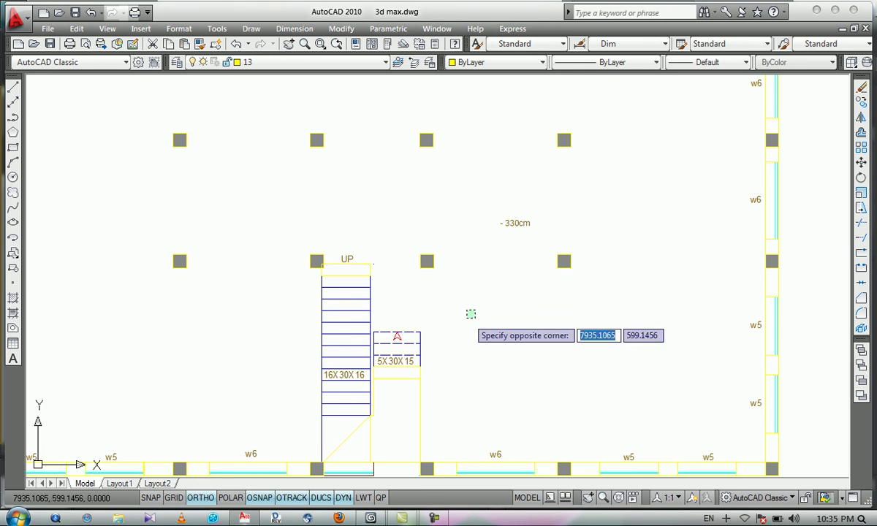
left_click(467, 336)
scroll(436, 242, "down", 2)
middle_click_drag(431, 254, 426, 281)
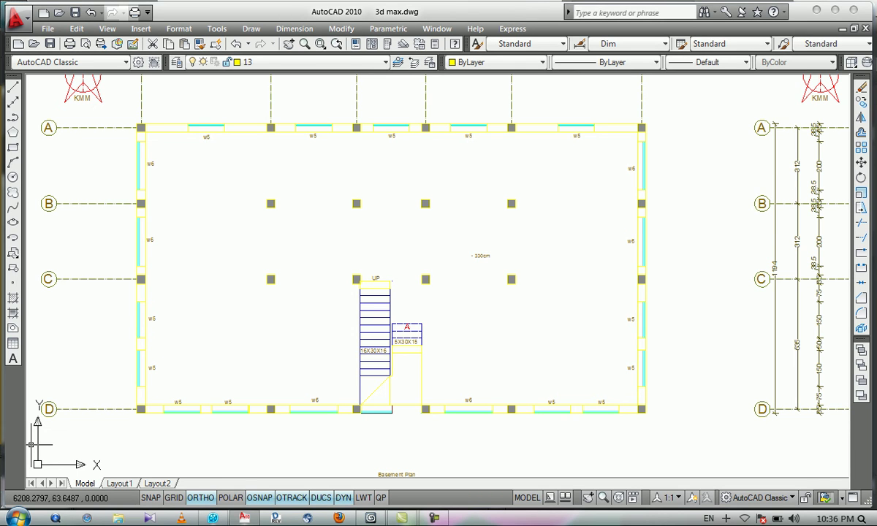
middle_click_drag(266, 323, 282, 318)
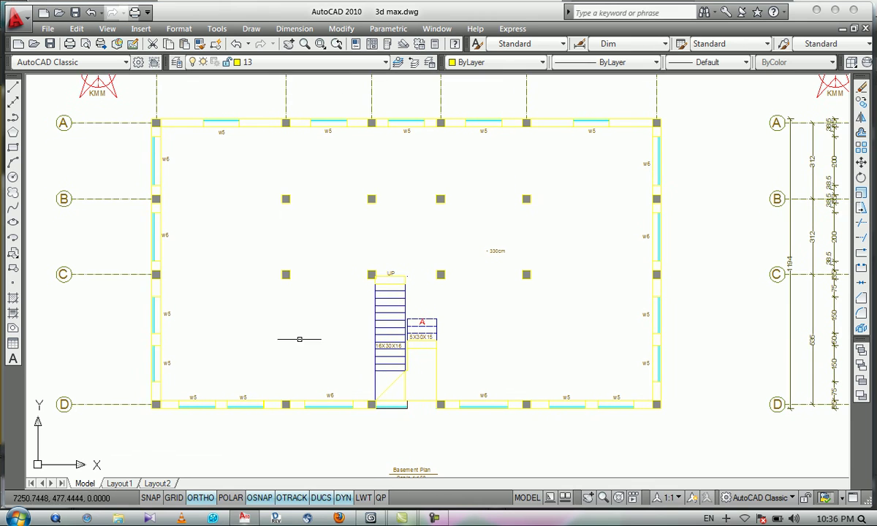
Step: Make layer 14 current and draw a rectangle from the main stair's lower-left corner to the basement plan's upper-left outer wall corner
left_click(329, 62)
left_click(282, 120)
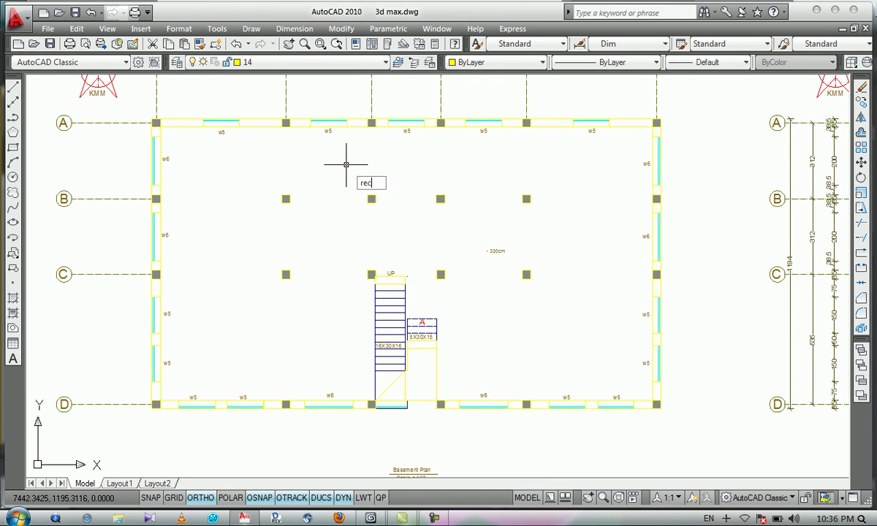
key("Return")
scroll(308, 410, "up", 3)
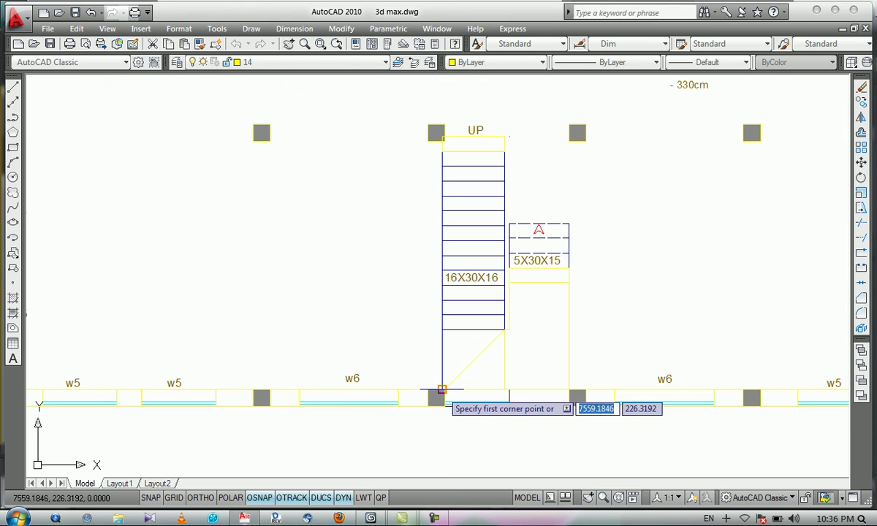
left_click(436, 390)
scroll(442, 391, "down", 5)
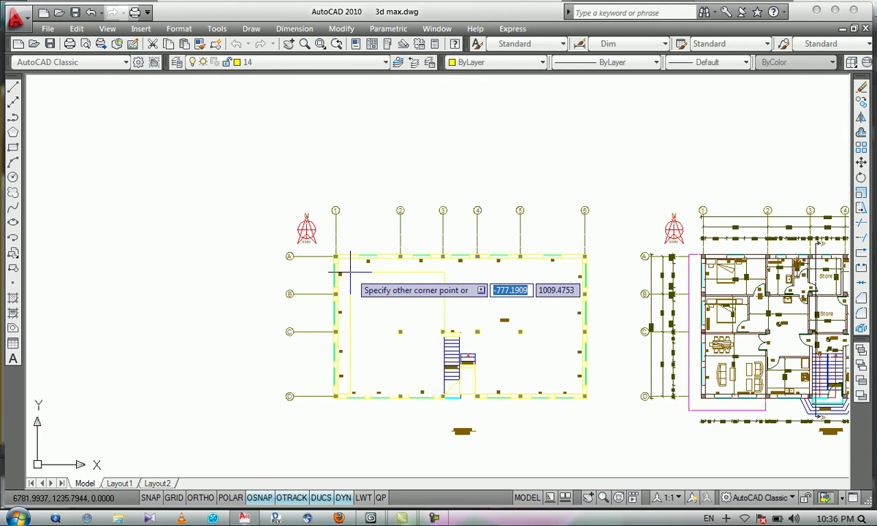
scroll(332, 254, "up", 4)
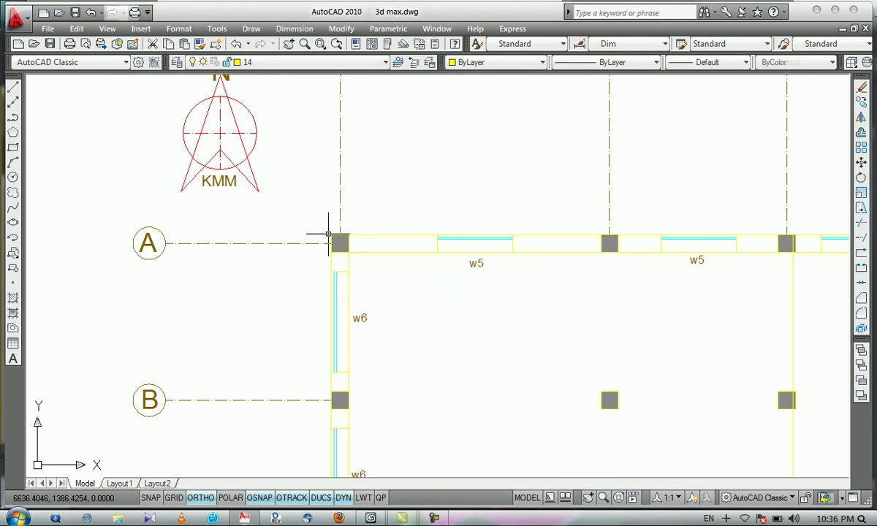
left_click(328, 235)
scroll(216, 177, "down", 4)
mouse_move(468, 304)
middle_mouse_down()
mouse_move(381, 287)
mouse_move(360, 317)
middle_mouse_up()
scroll(388, 351, "up", 3)
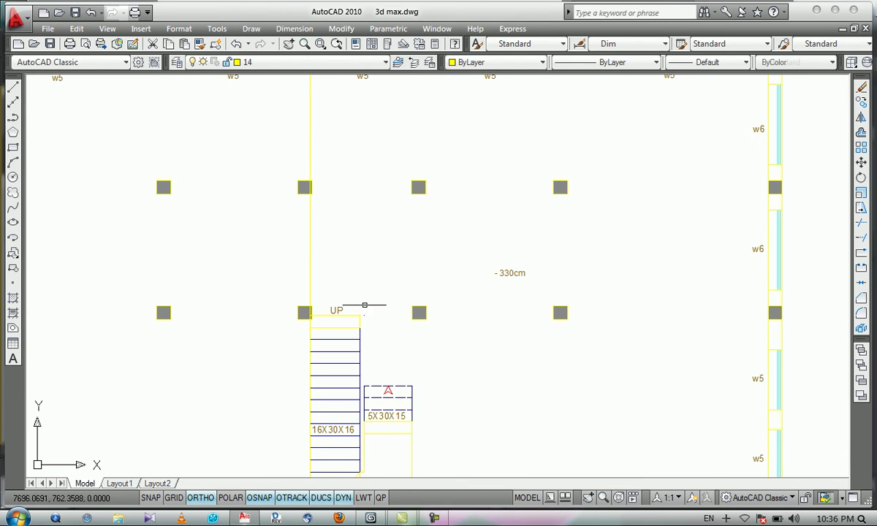
key("space")
middle_click_drag(346, 257, 333, 335)
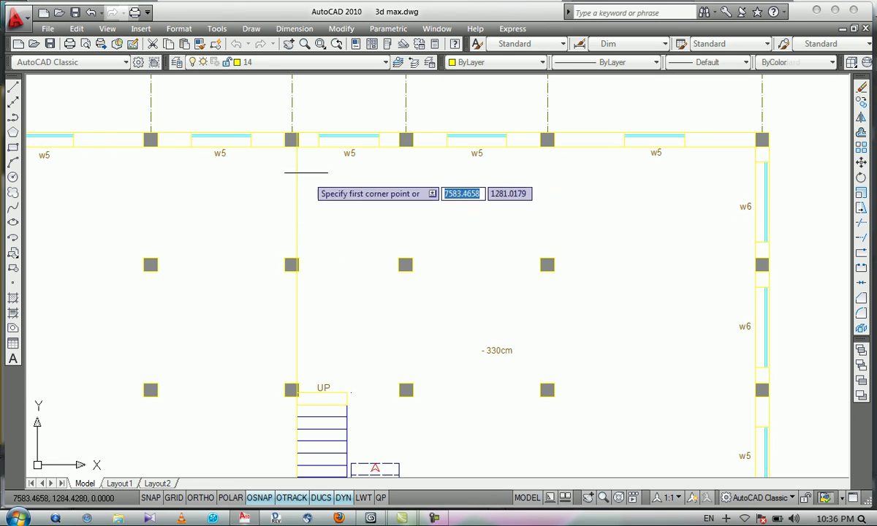
scroll(291, 140, "up", 2)
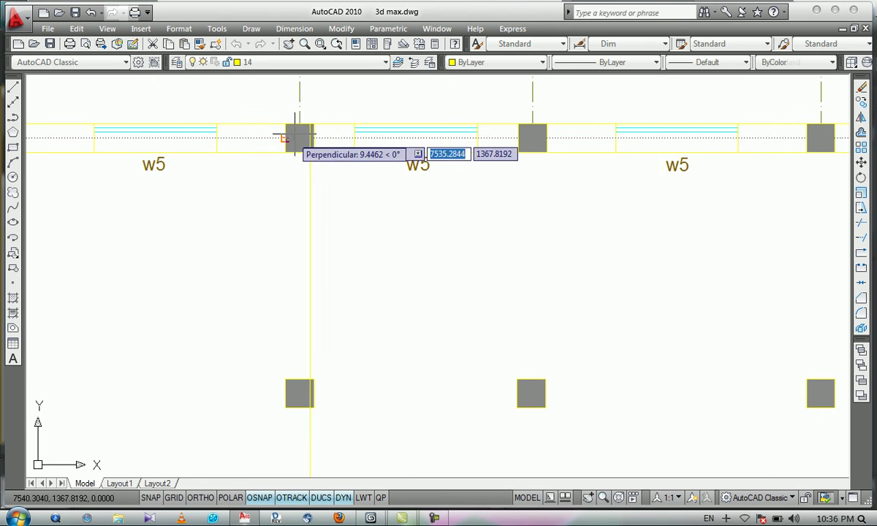
left_click(313, 124)
scroll(310, 132, "down", 4)
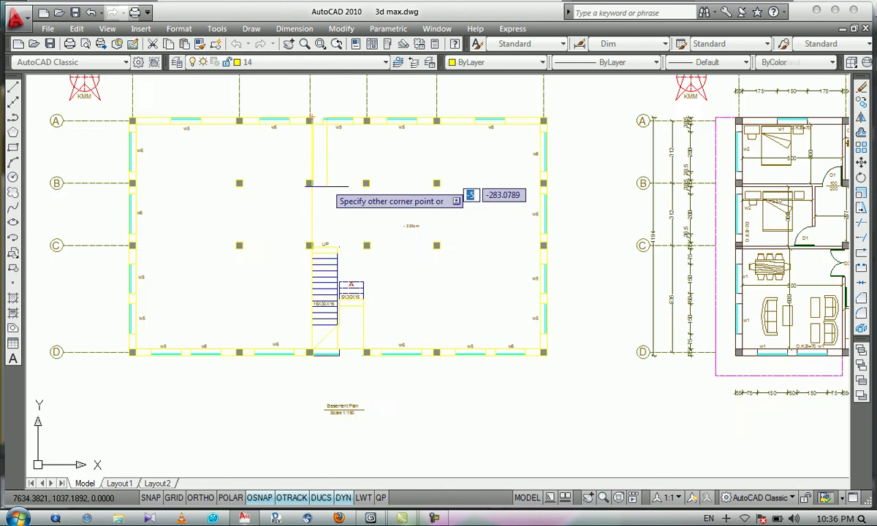
scroll(333, 247, "up", 4)
scroll(336, 249, "up", 2)
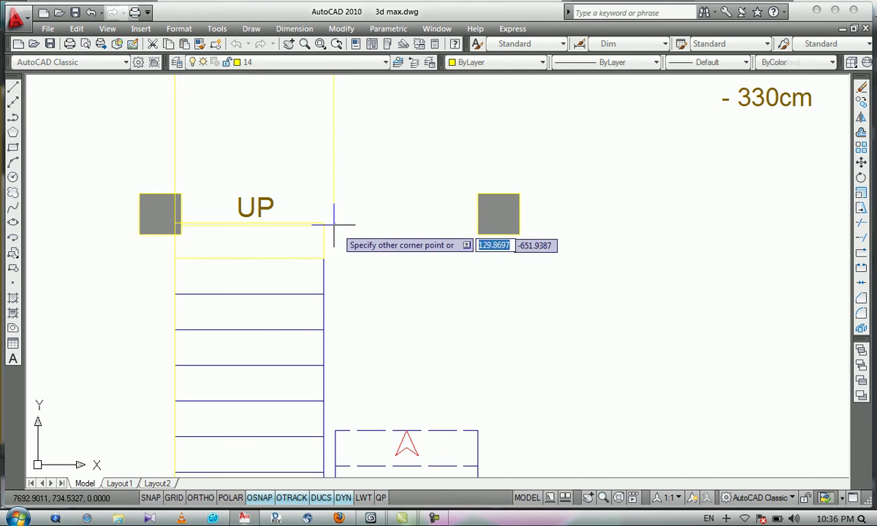
scroll(326, 227, "down", 4)
scroll(323, 219, "up", 3)
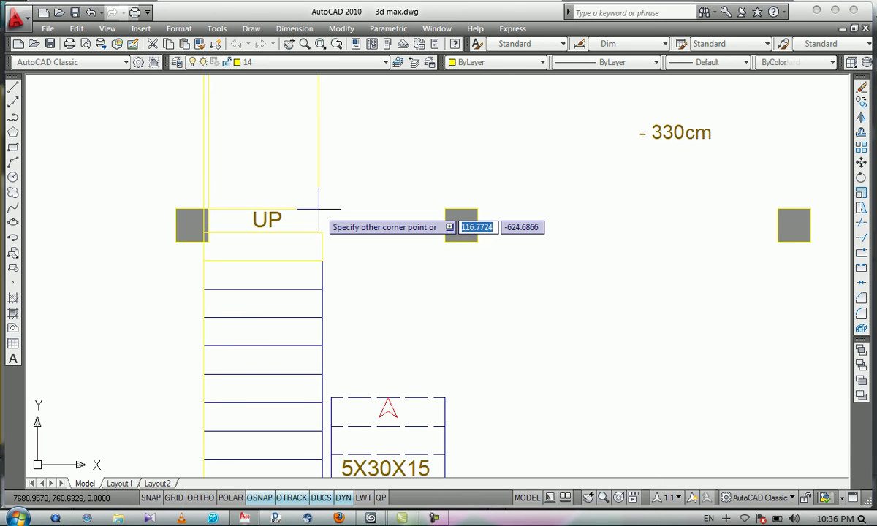
scroll(319, 212, "down", 3)
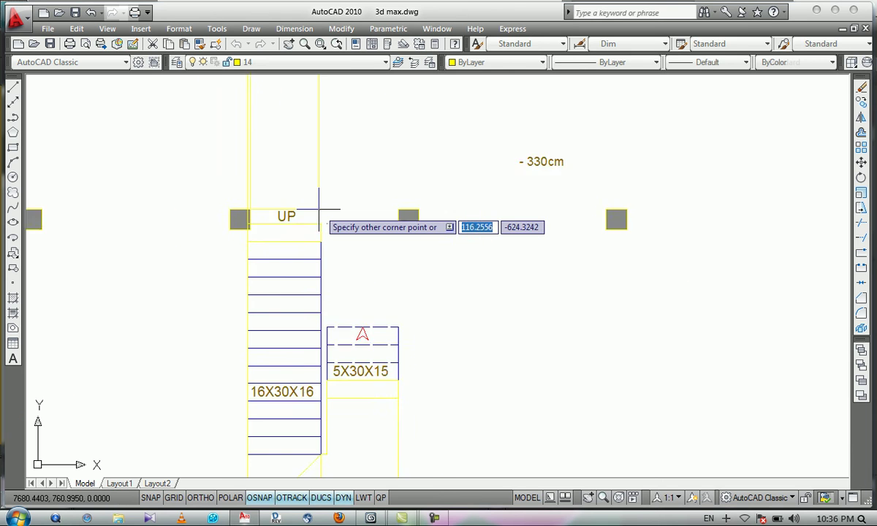
scroll(329, 250, "up", 1)
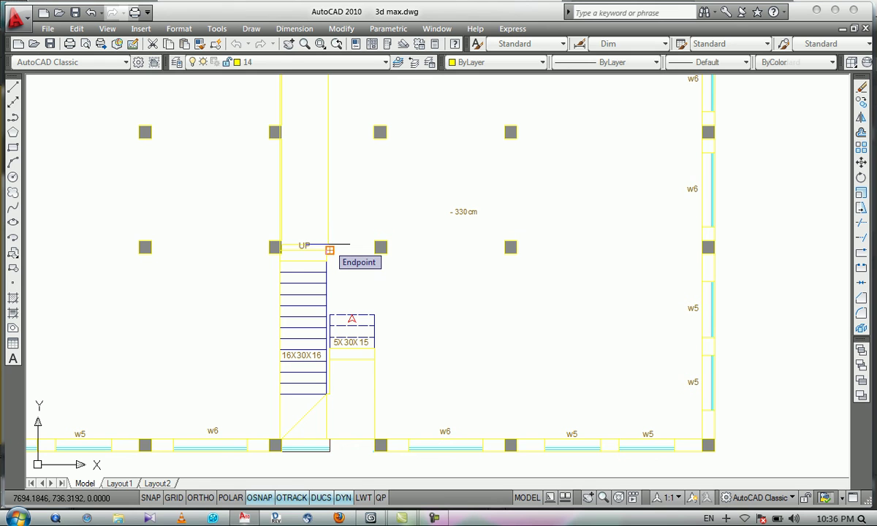
key("Escape")
key("F8")
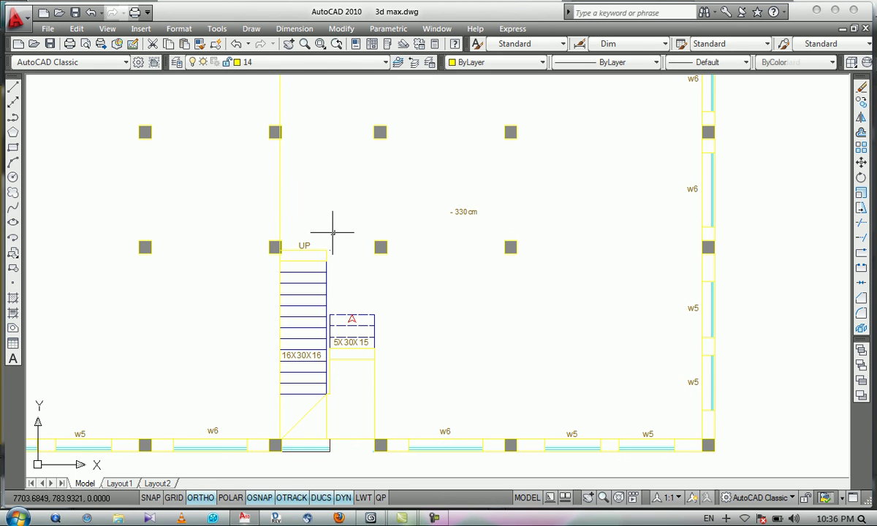
Step: Compare the basement stairwell with the stairs in the neighbouring floor plan to determine the extent of the remaining outlines
scroll(332, 233, "down", 4)
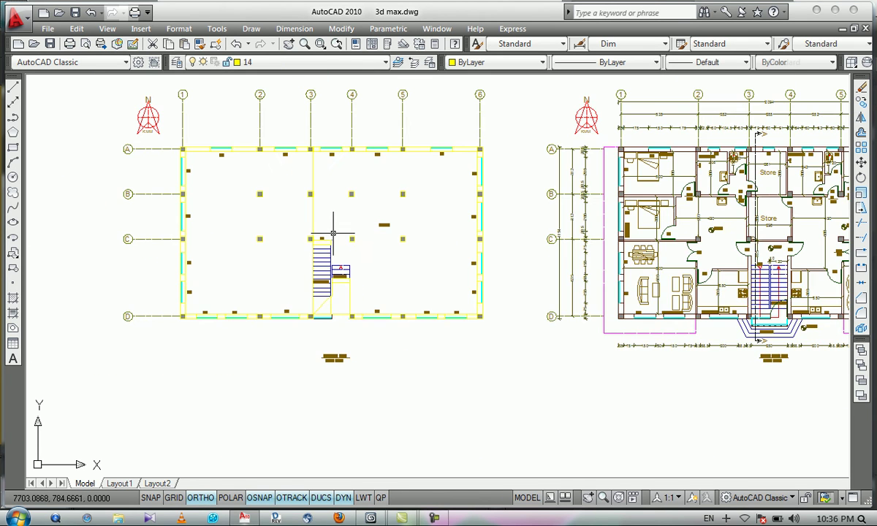
middle_click_drag(361, 239, 344, 250)
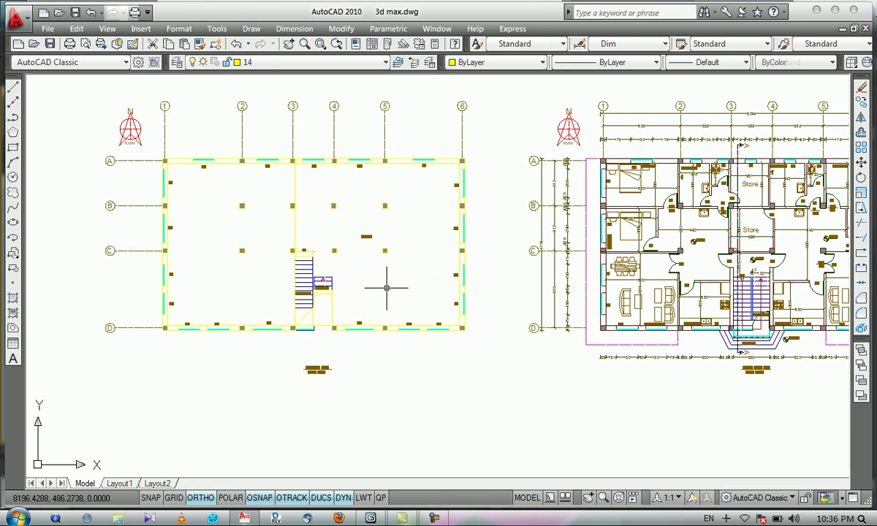
middle_click_drag(678, 280, 590, 288)
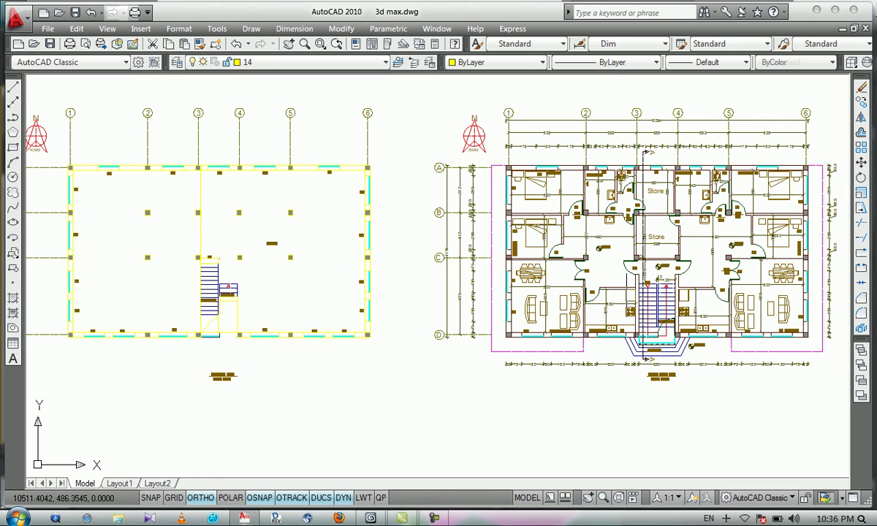
scroll(642, 285, "up", 3)
scroll(527, 279, "down", 4)
middle_click_drag(154, 273, 389, 297)
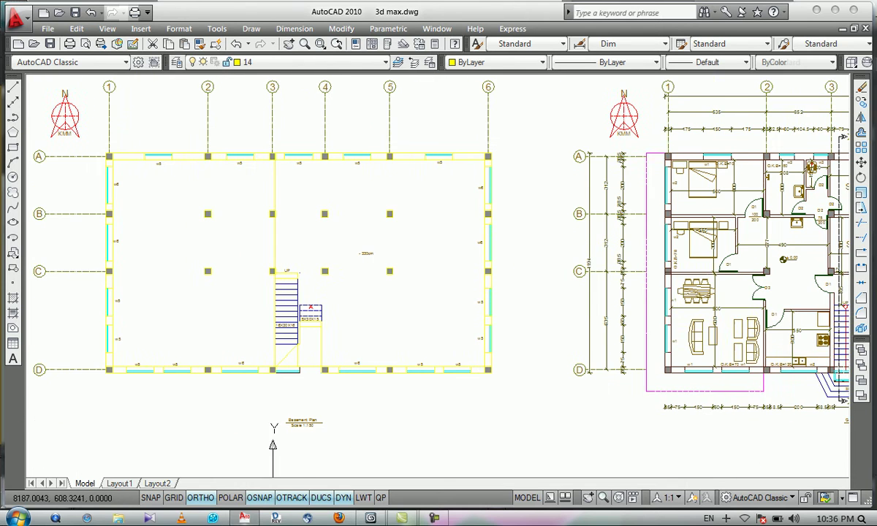
scroll(352, 298, "up", 3)
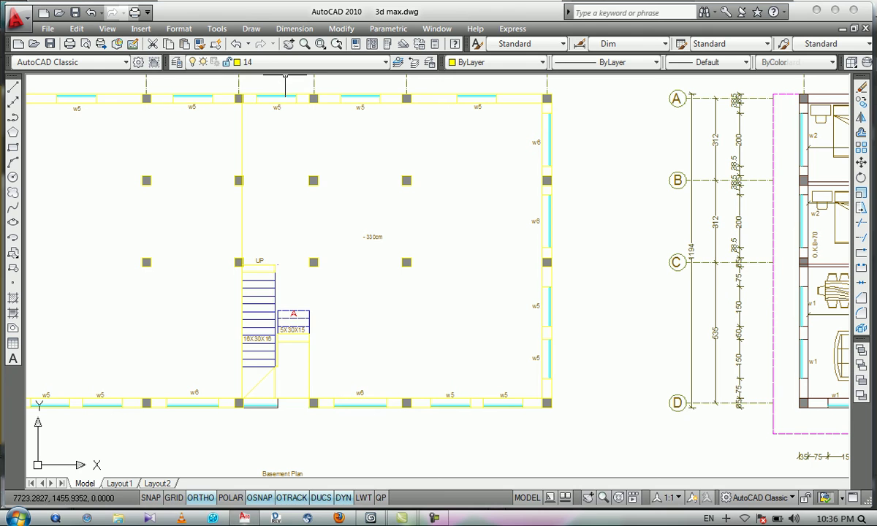
Step: Change the colour of layer 14 to green
left_click(292, 62)
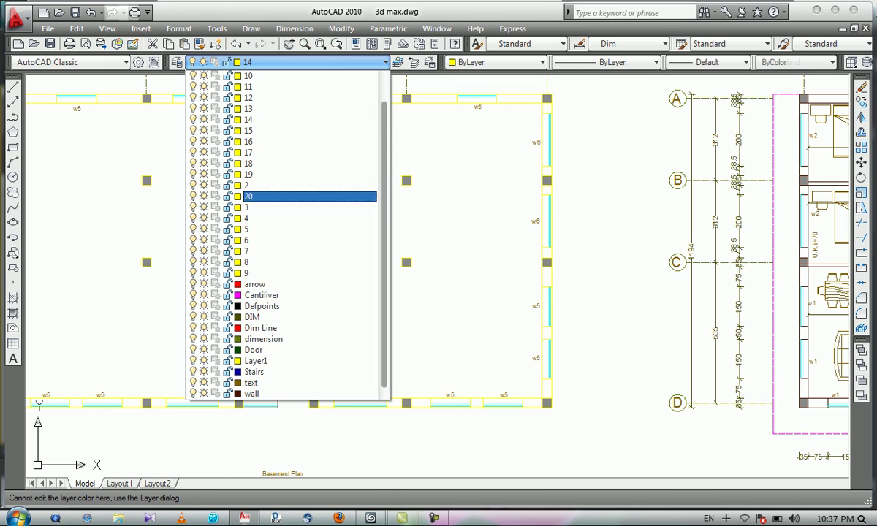
left_click(440, 204)
left_click(443, 206)
left_click(293, 62)
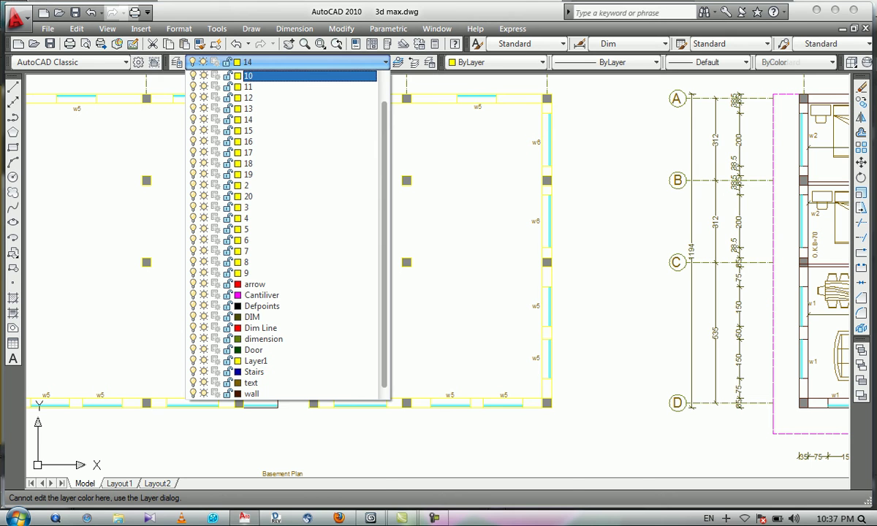
left_click(292, 63)
left_click(176, 62)
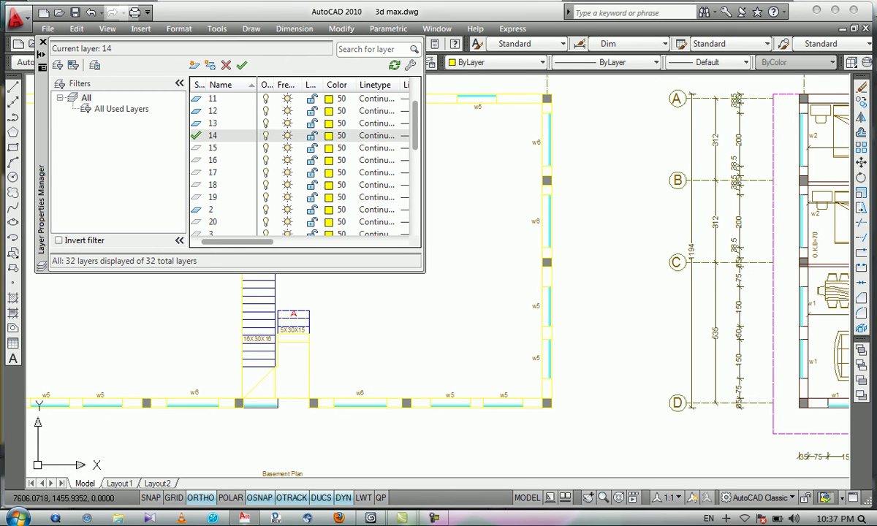
left_click(330, 136)
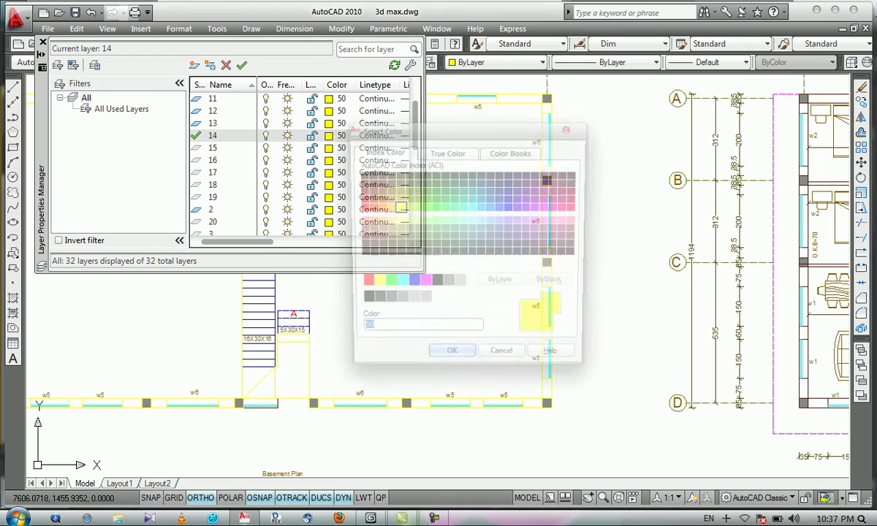
left_click(435, 208)
left_click(450, 362)
left_click(42, 42)
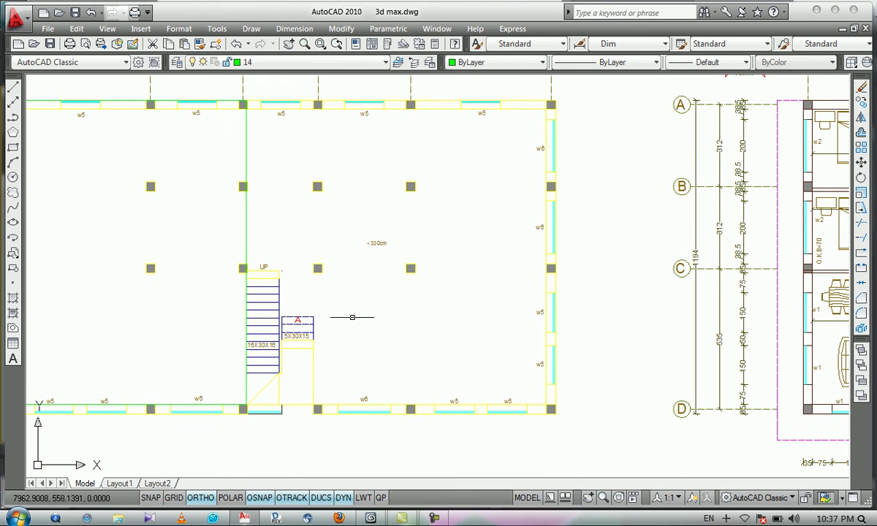
Step: Draw a horizontal construction line through the first step edge of the neighbouring floor plan's stairs, crossing the basement plan
middle_click_drag(296, 276, 270, 287)
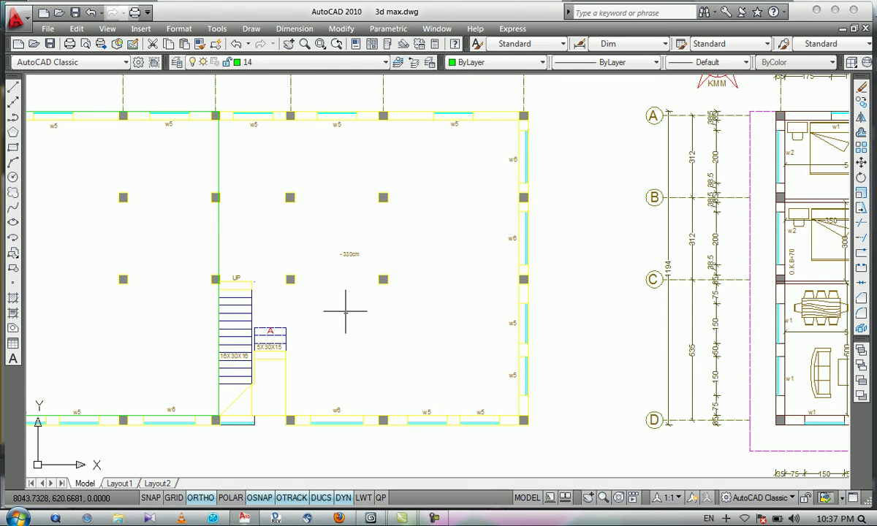
type("xl")
key("Return")
type("h")
key("Return")
scroll(299, 293, "down", 5)
scroll(557, 309, "up", 2)
scroll(572, 311, "up", 8)
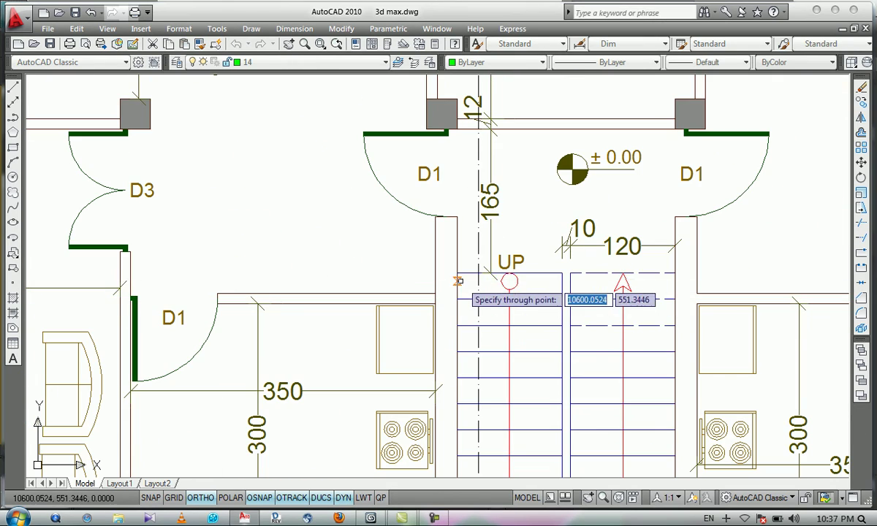
scroll(457, 273, "down", 5)
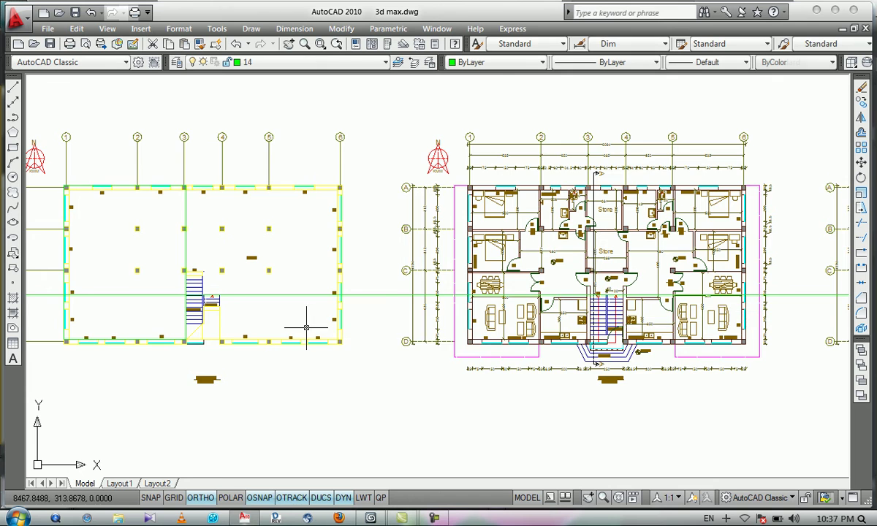
Step: Draw a rectangle from where the construction line meets the main stair's left edge to the basement plan's upper-right outer corner
scroll(192, 289, "up", 6)
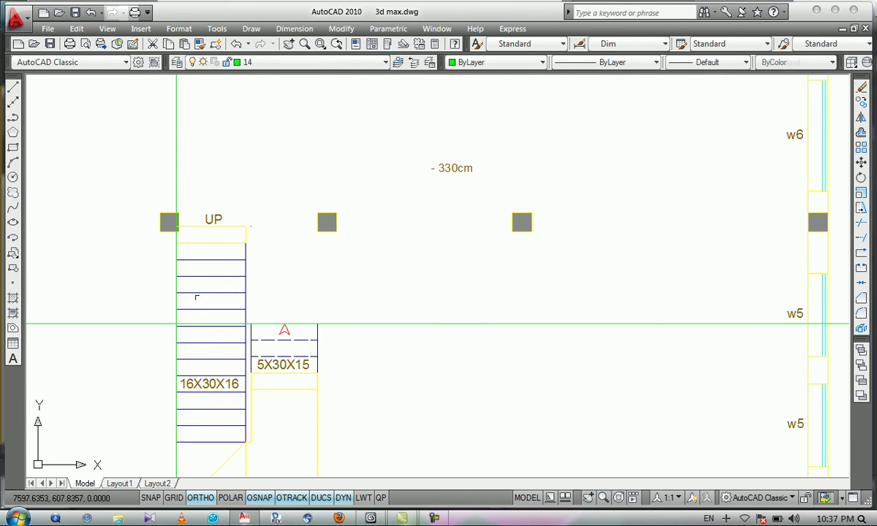
middle_click_drag(284, 260, 290, 287)
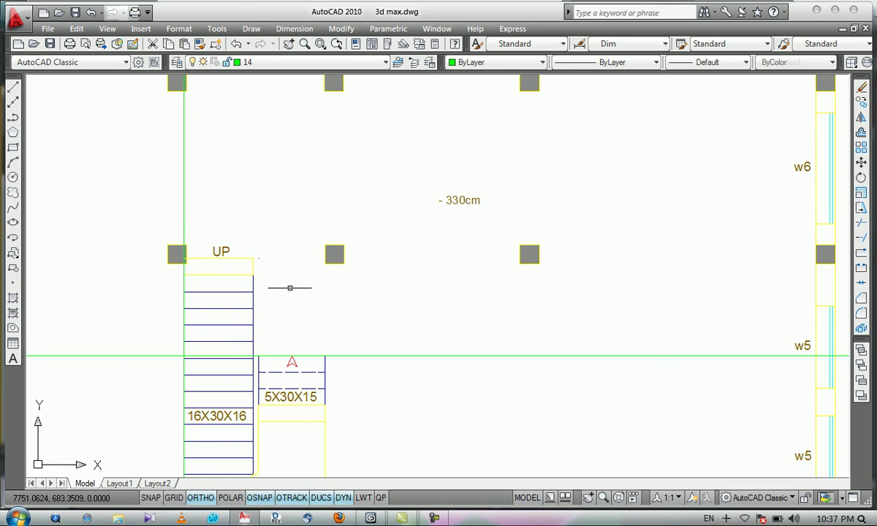
key("Return")
scroll(296, 329, "down", 3)
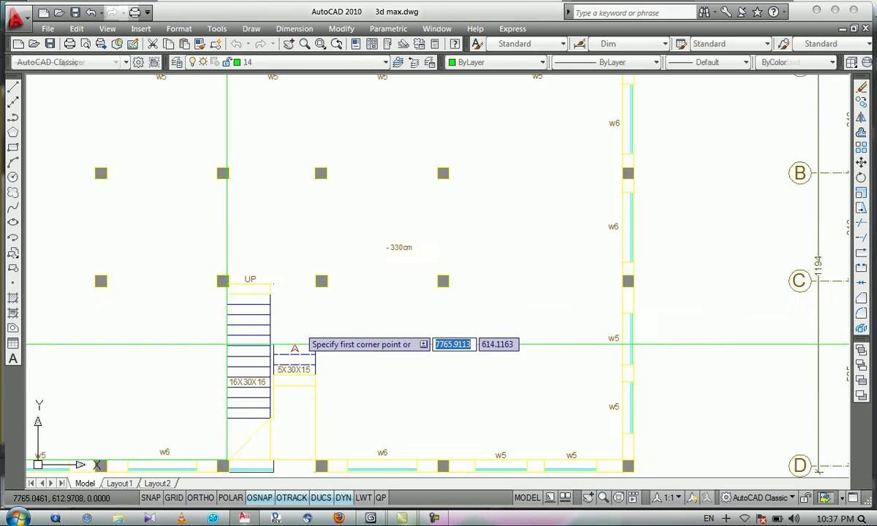
scroll(223, 345, "up", 3)
left_click(230, 344)
scroll(296, 366, "down", 4)
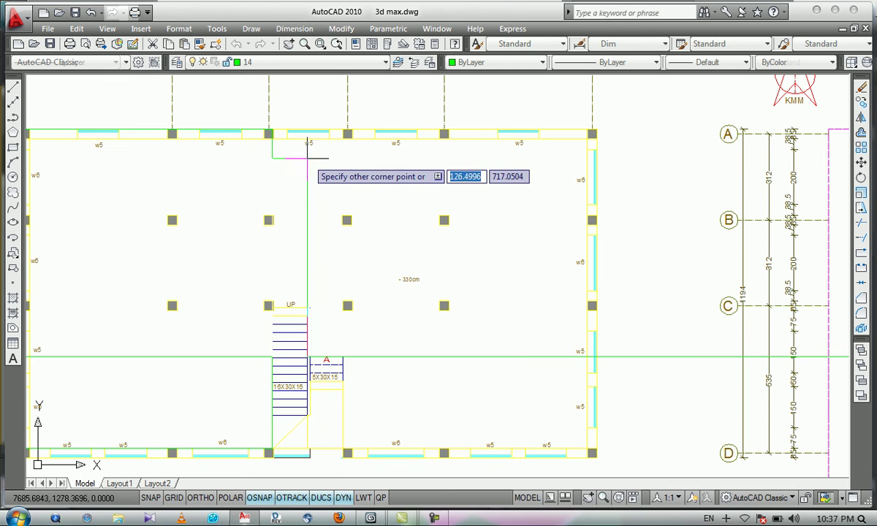
middle_click_drag(310, 176, 310, 179)
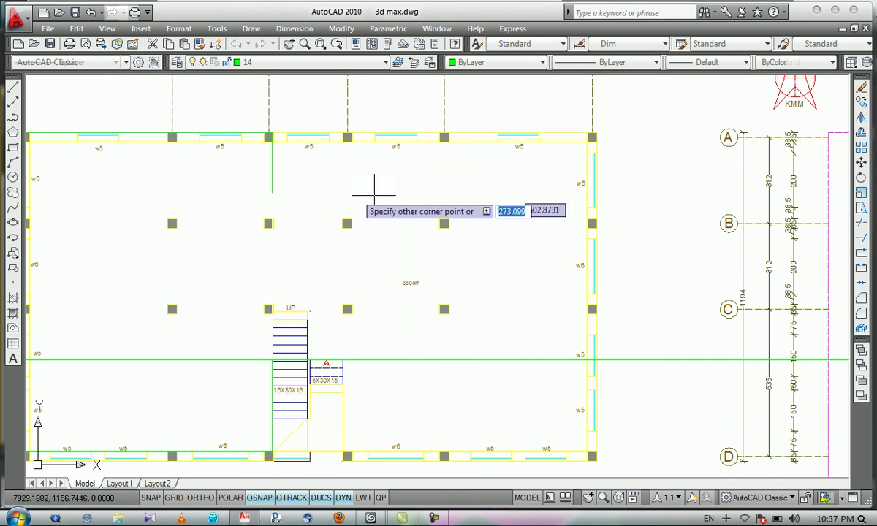
scroll(588, 135, "up", 2)
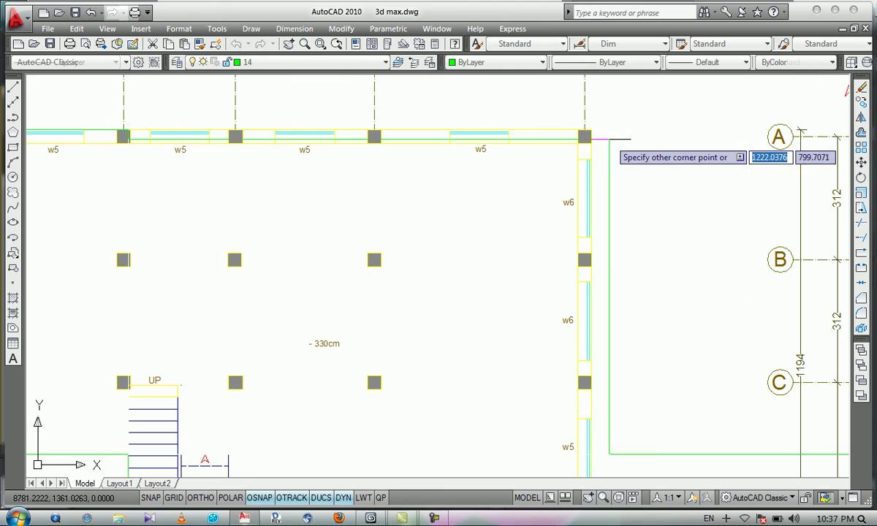
key("F8")
left_click(587, 134)
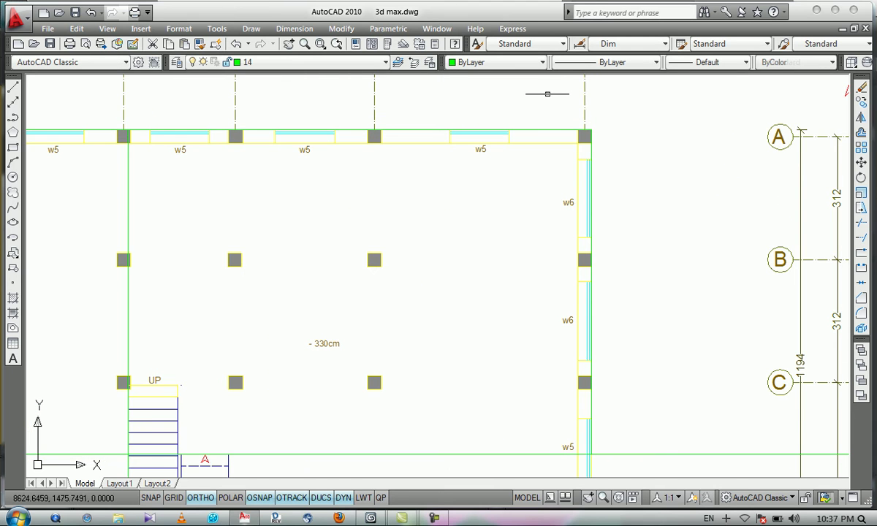
Step: Draw a rectangle from the short stair's upper-right corner on the construction line to the basement plan's lower-right outer corner
scroll(547, 94, "down", 5)
scroll(461, 260, "up", 5)
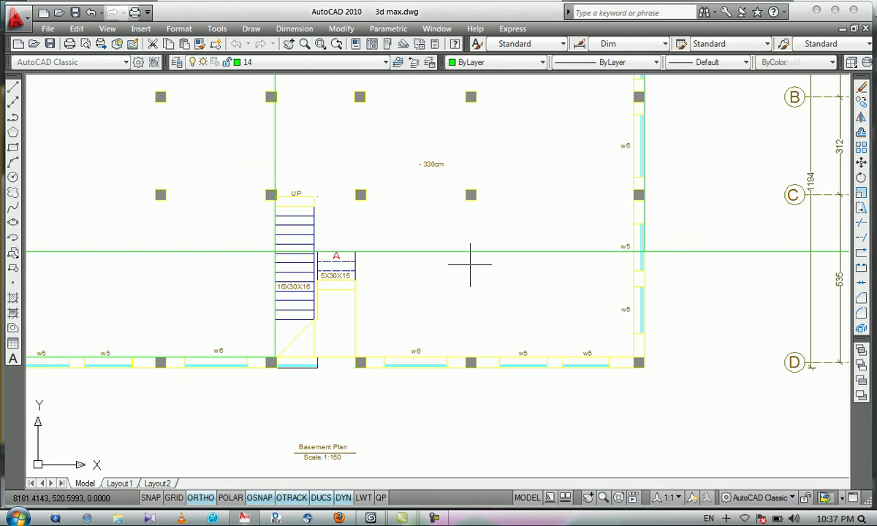
scroll(409, 291, "up", 3)
key("Return")
key("F8")
left_click(299, 212)
scroll(395, 256, "down", 3)
scroll(528, 313, "up", 4)
key("F8")
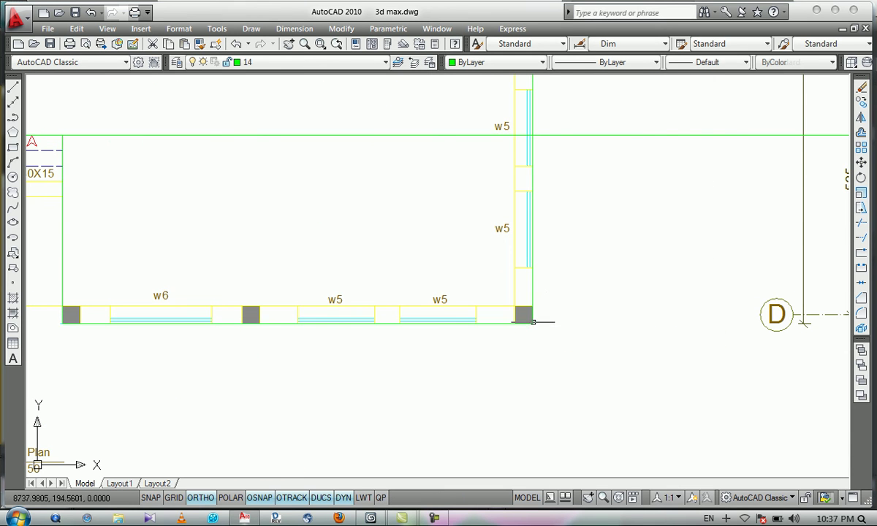
Step: Complete the slab rectangle beside the short stair at the outer corner of the plan's lower-right column
left_click(532, 320)
scroll(560, 291, "down", 3)
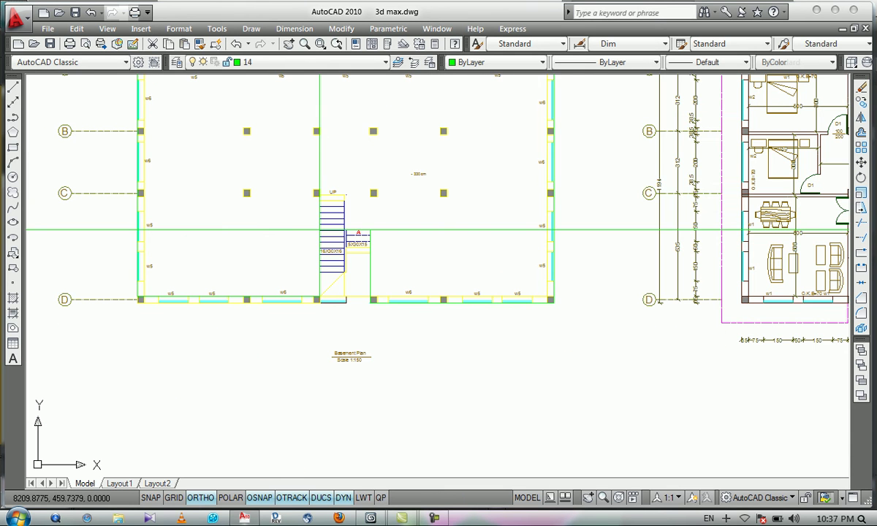
scroll(387, 250, "up", 3)
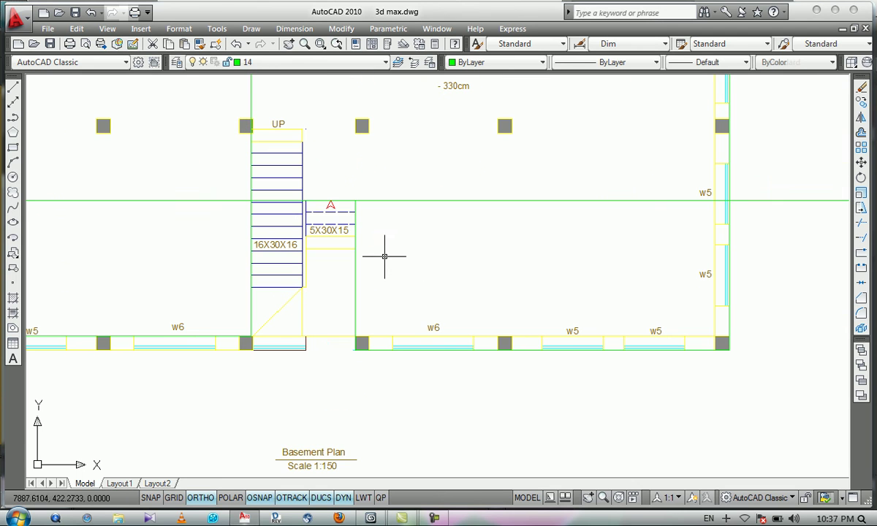
key("Return")
left_click(326, 271)
key("Escape")
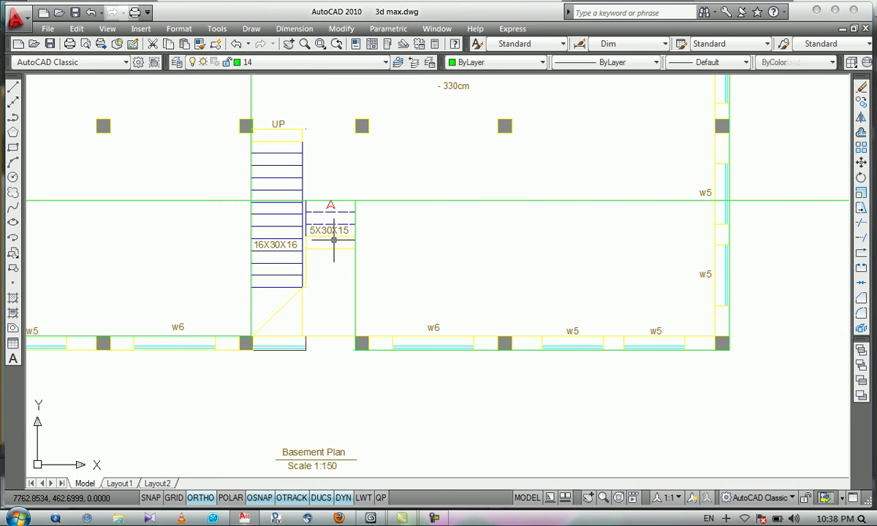
scroll(264, 200, "down", 5)
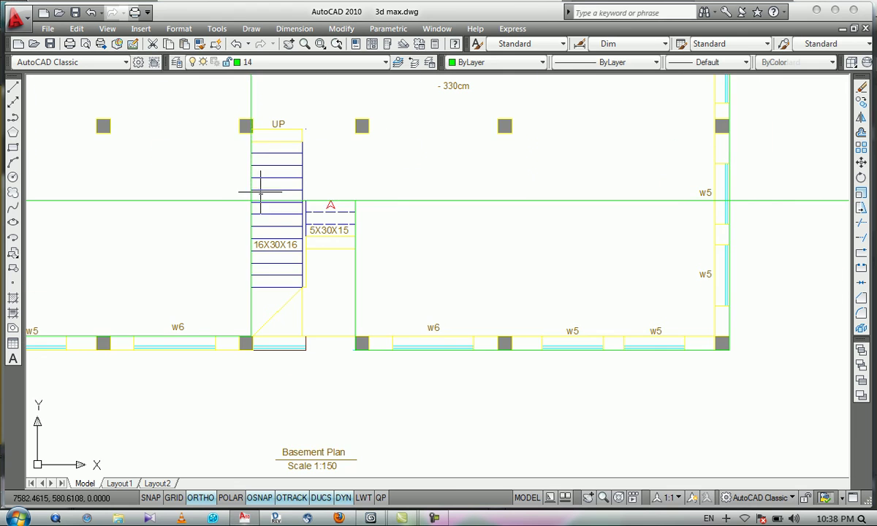
key("space")
Step: Switch to 3ds Max and open the AutoCAD drawing 3d max from the Desktop for import
middle_click_drag(346, 216, 409, 293)
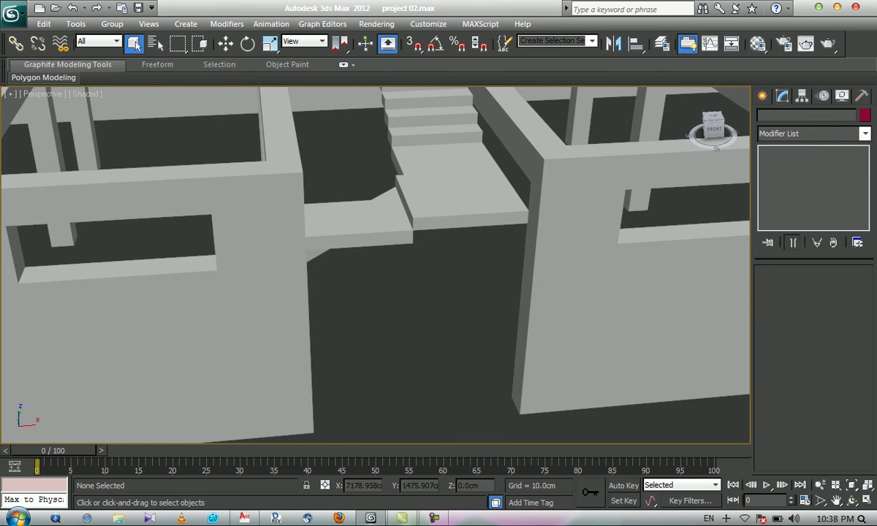
scroll(376, 219, "down", 4)
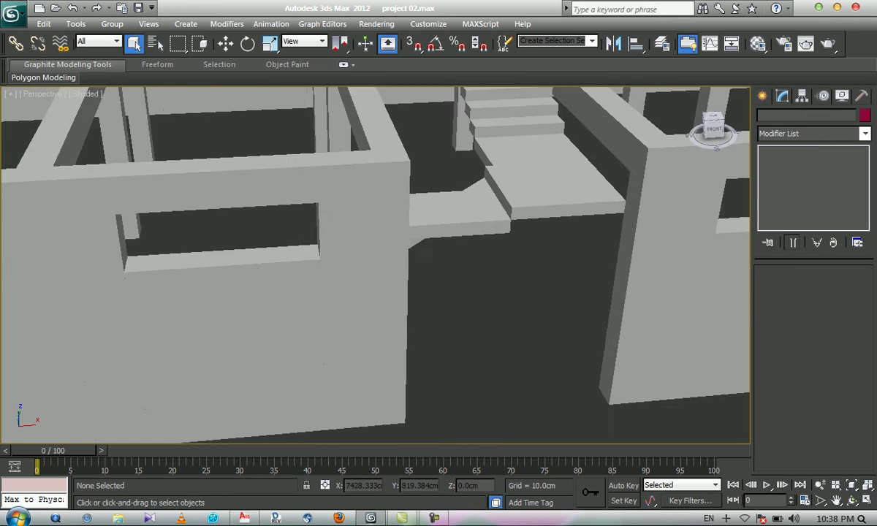
scroll(376, 220, "down", 1)
left_click(13, 13)
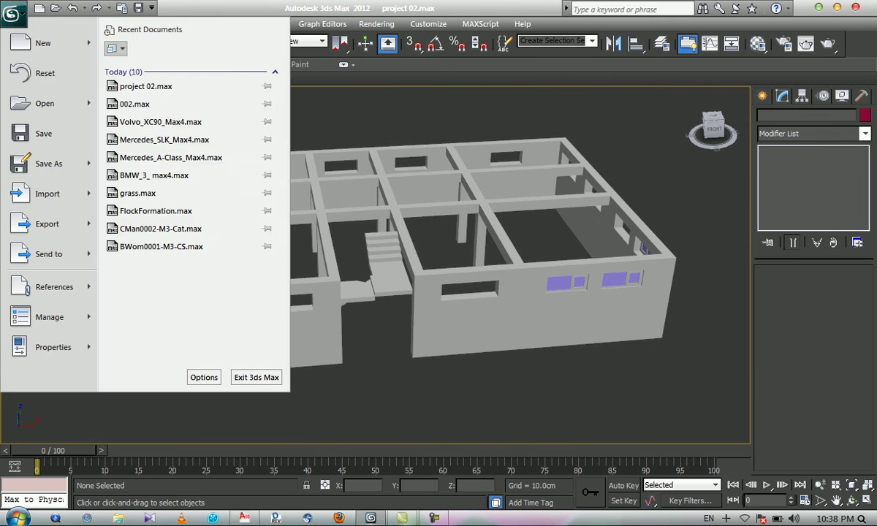
mouse_move(49, 164)
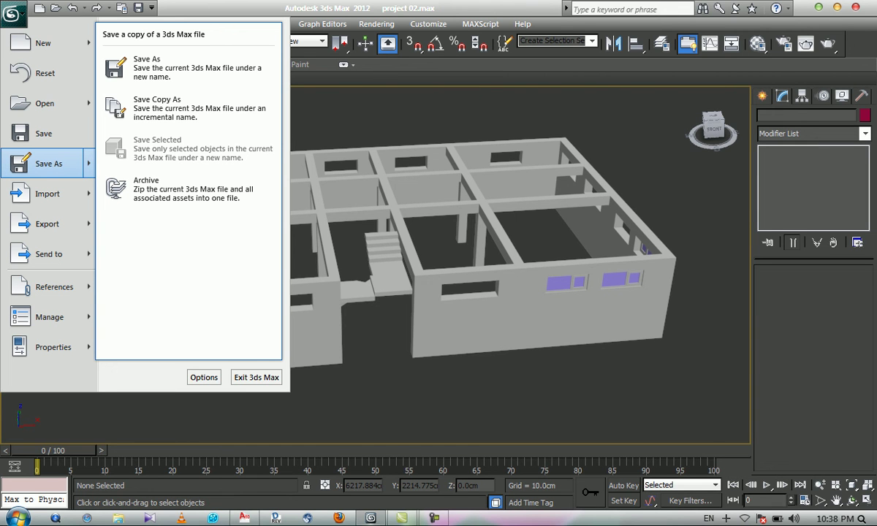
left_click(46, 194)
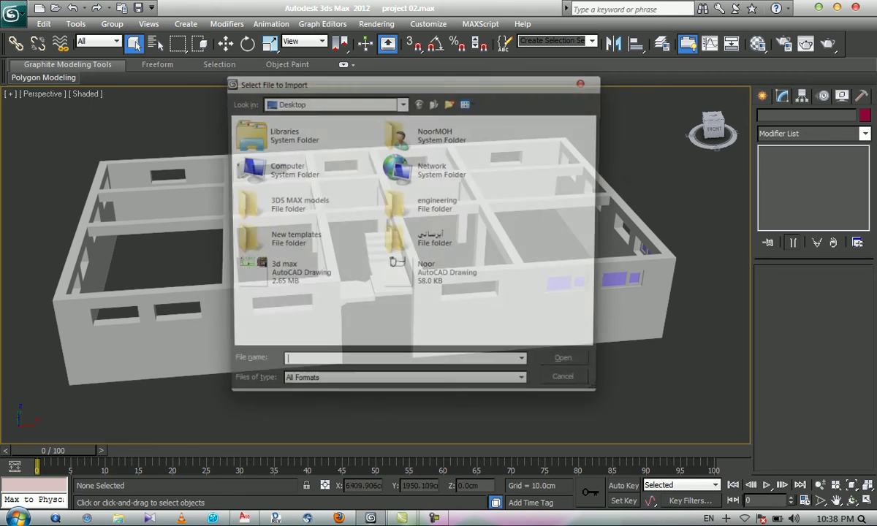
left_click(296, 277)
left_click(571, 368)
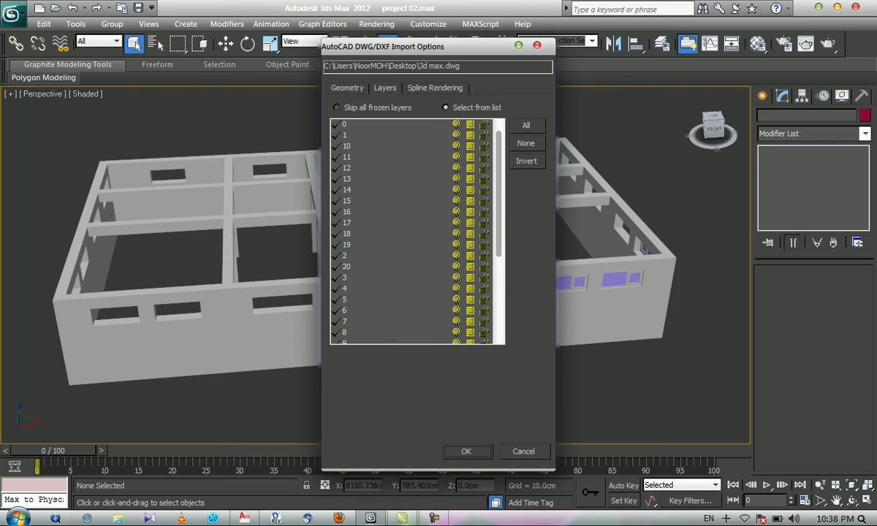
Step: Import only layer 14 from the drawing, excluding all other layers
left_click_drag(498, 194, 498, 204)
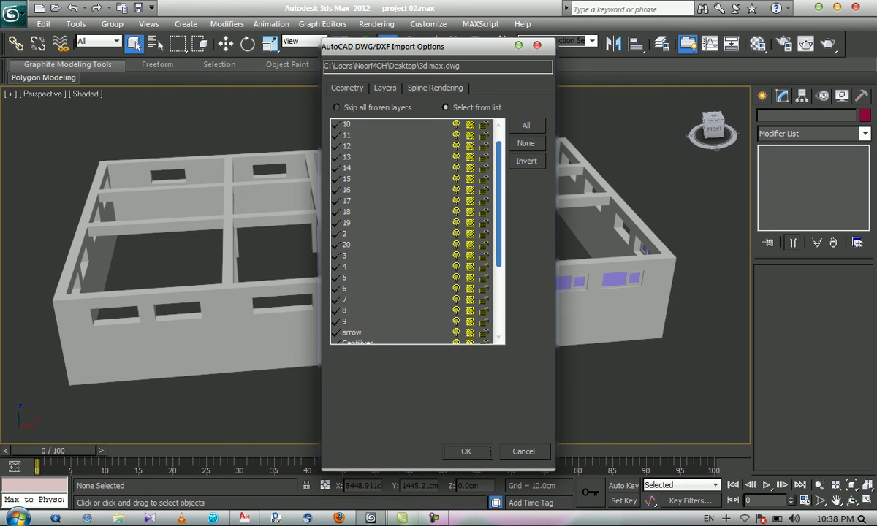
scroll(416, 230, "up", 1)
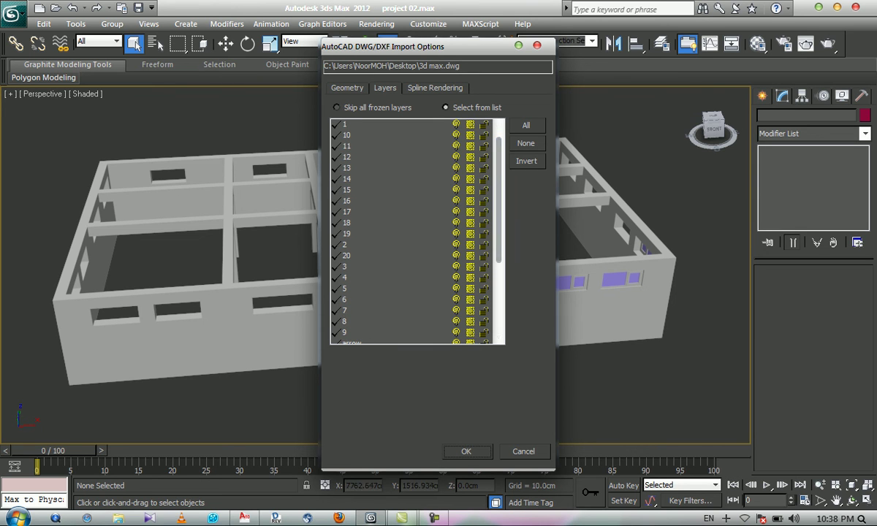
left_click(337, 179)
left_click(526, 160)
left_click(465, 451)
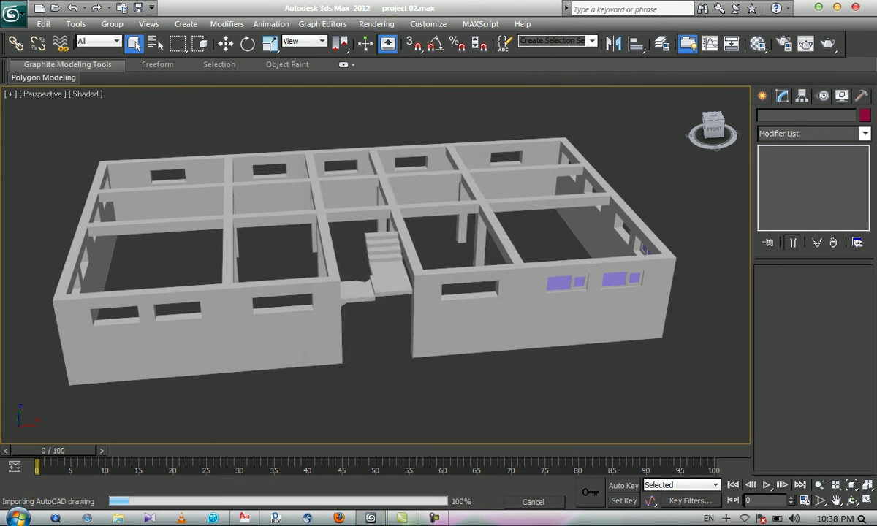
Step: Extrude the imported layer 14 slab outline by 15 cm
scroll(468, 366, "up", 5)
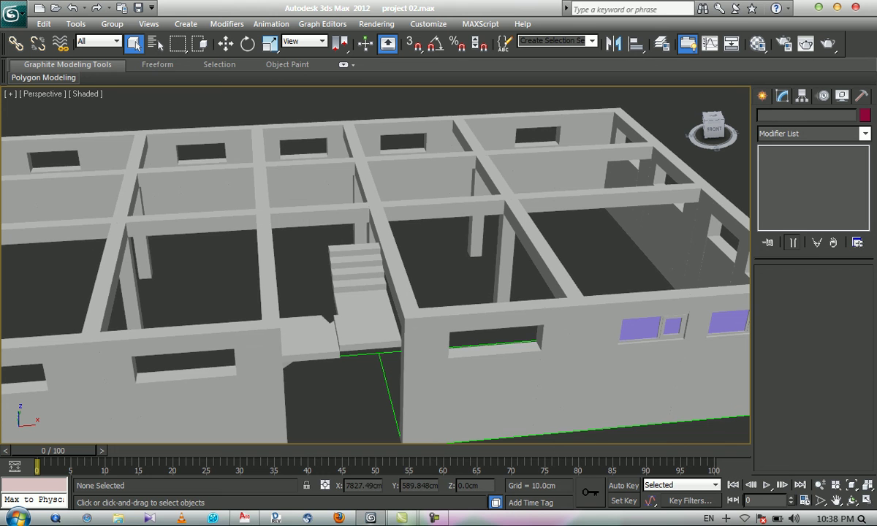
left_click(614, 431)
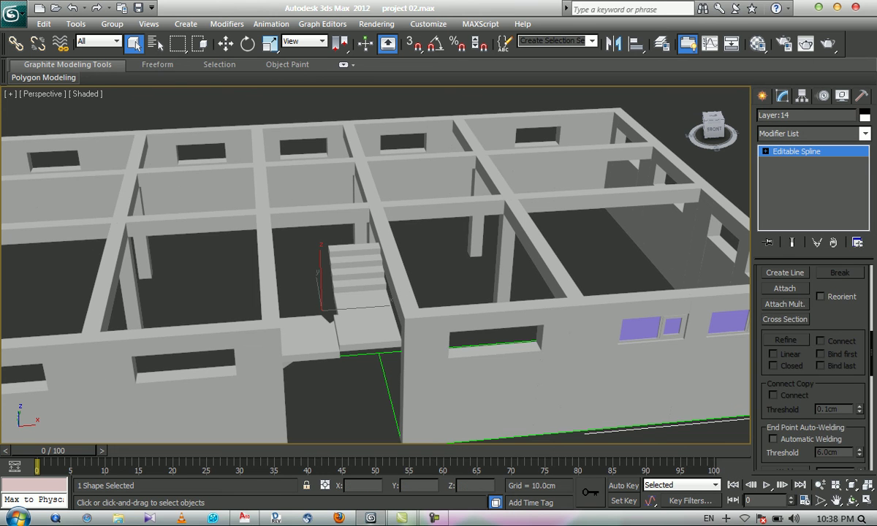
left_click(865, 133)
type("ex")
key("Return")
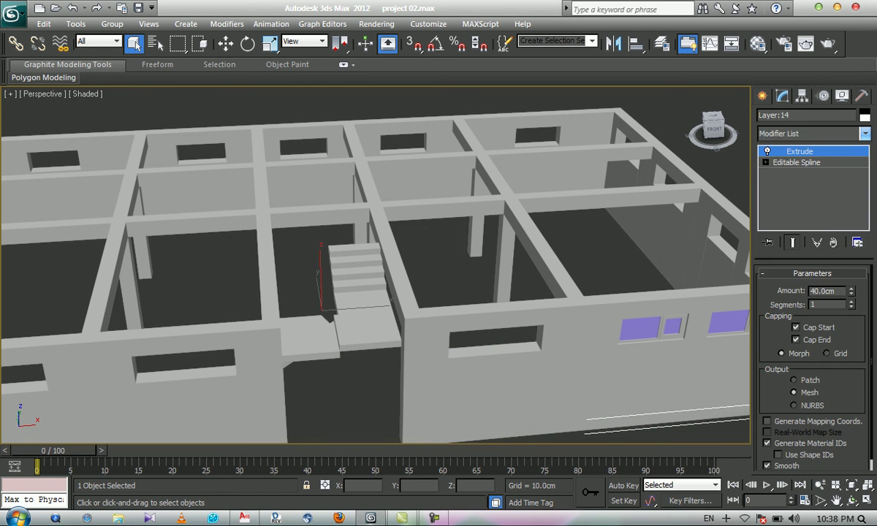
double_click(823, 291)
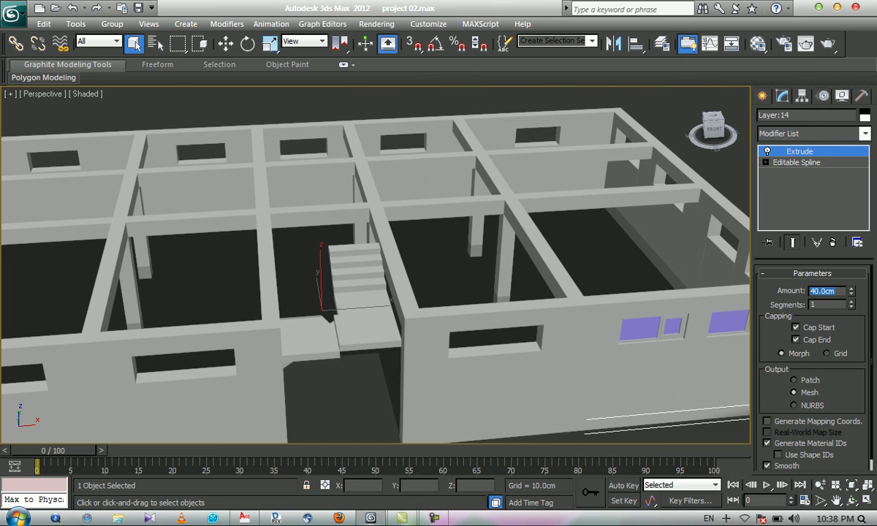
type("15")
key("Return")
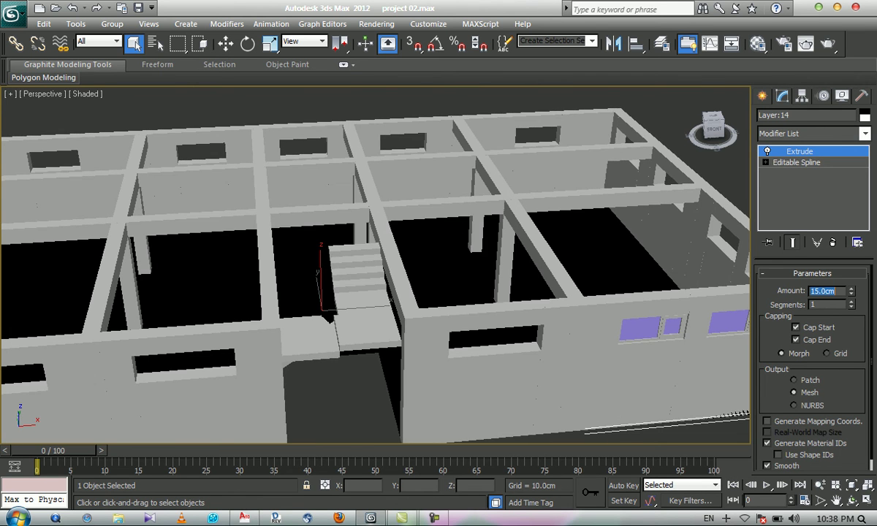
Step: Apply the grey material from the first Material Editor slot to the extruded slab
middle_click_drag(409, 328, 384, 244)
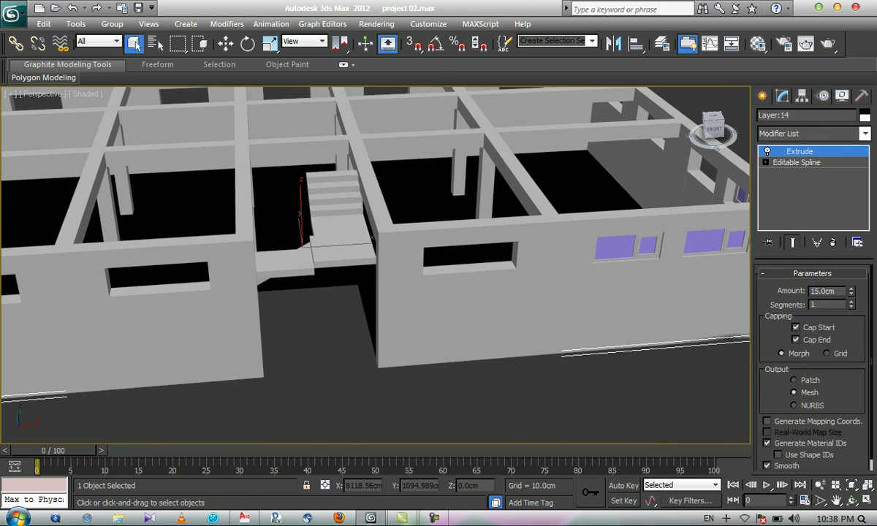
key("m")
left_click_drag(630, 94, 432, 191)
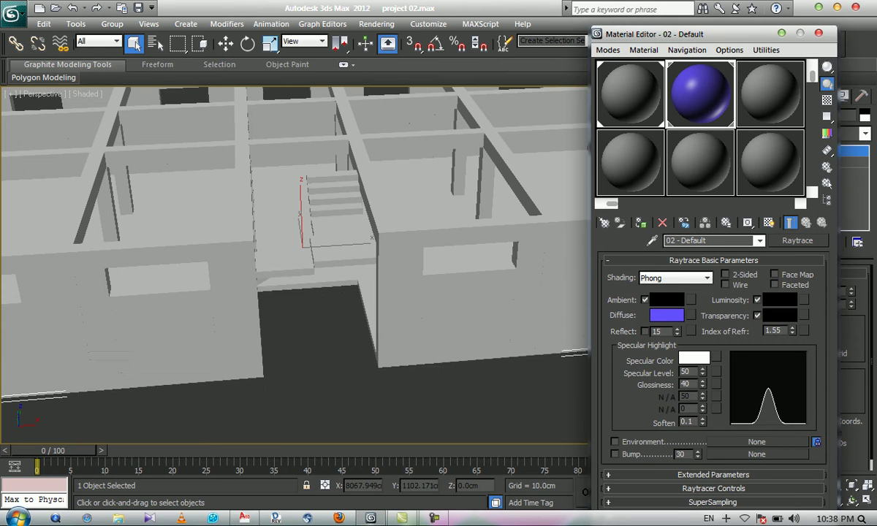
key("m")
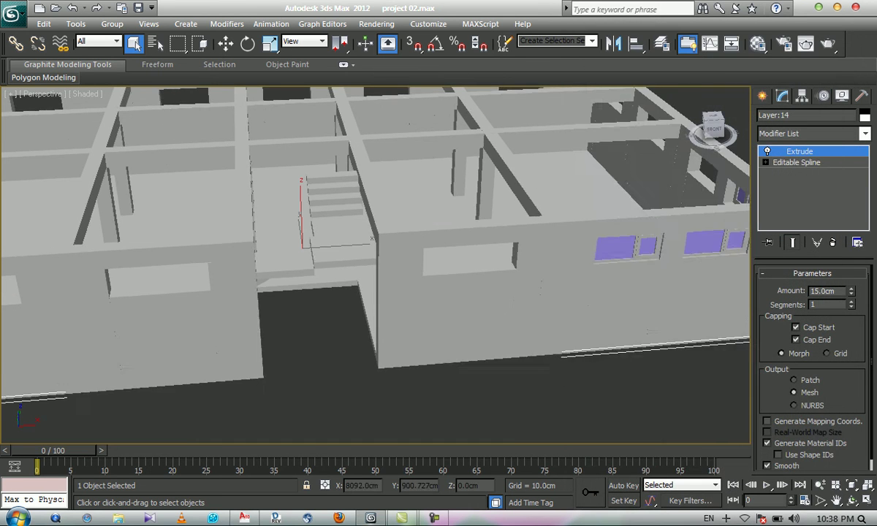
Step: Raise the slab vertically and vertex-snap its top front-right corner to the top outer corner of the basement walls
middle_click_drag(431, 219, 391, 298)
key("w")
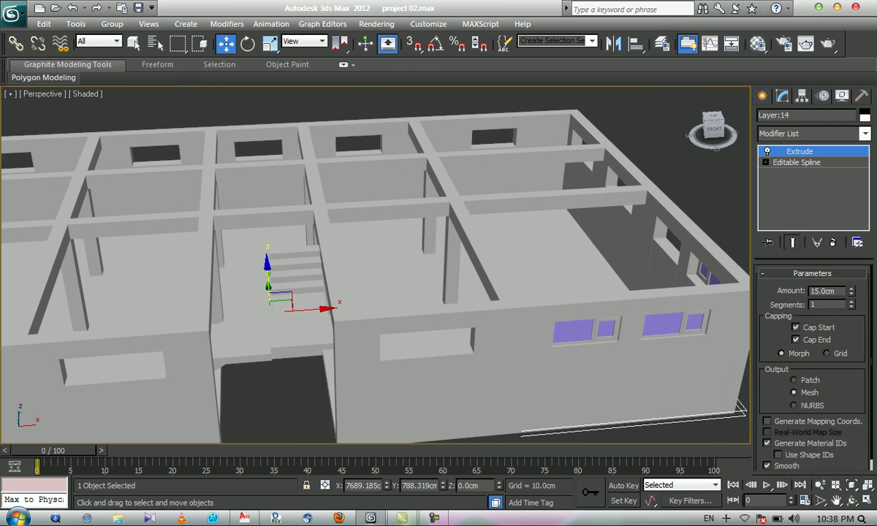
left_click_drag(268, 274, 258, 150)
middle_click_drag(621, 249, 267, 177)
scroll(365, 190, "up", 5)
middle_click_drag(365, 168, 245, 383)
key("s")
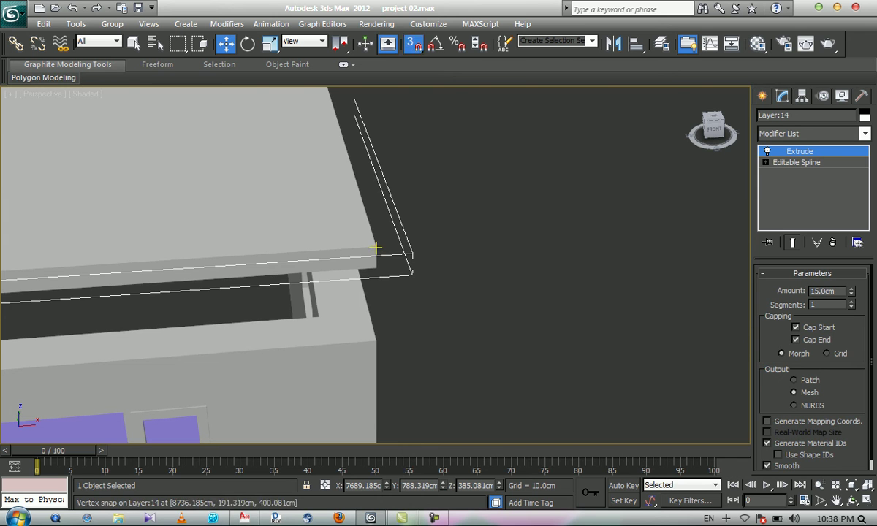
left_click_drag(375, 247, 376, 341)
left_click(496, 214)
Step: Examine the stairwell opening in the slab and how the upper steps meet the slab edges
scroll(376, 292, "down", 5)
middle_click_drag(351, 299, 460, 256)
scroll(460, 256, "down", 2)
middle_click_drag(128, 241, 359, 240, "alt")
scroll(128, 256, "up", 5)
scroll(274, 226, "up", 3)
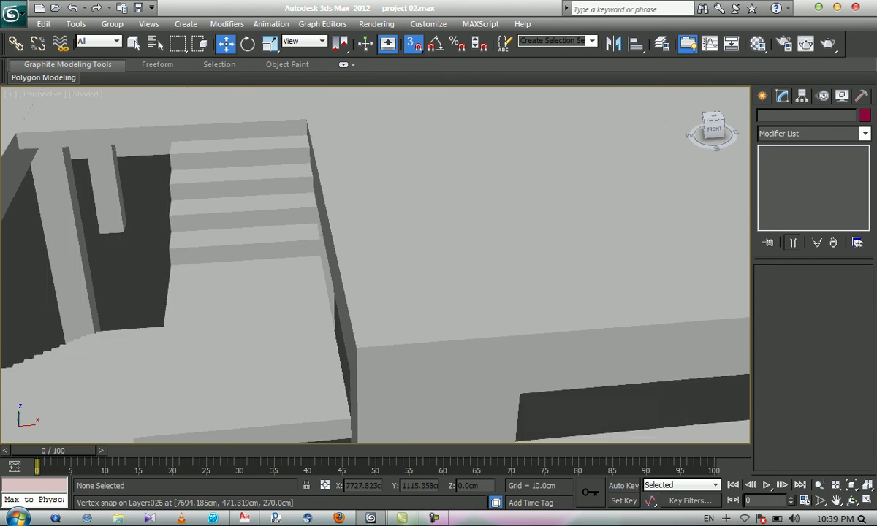
middle_click_drag(274, 226, 369, 290)
scroll(338, 256, "down", 6)
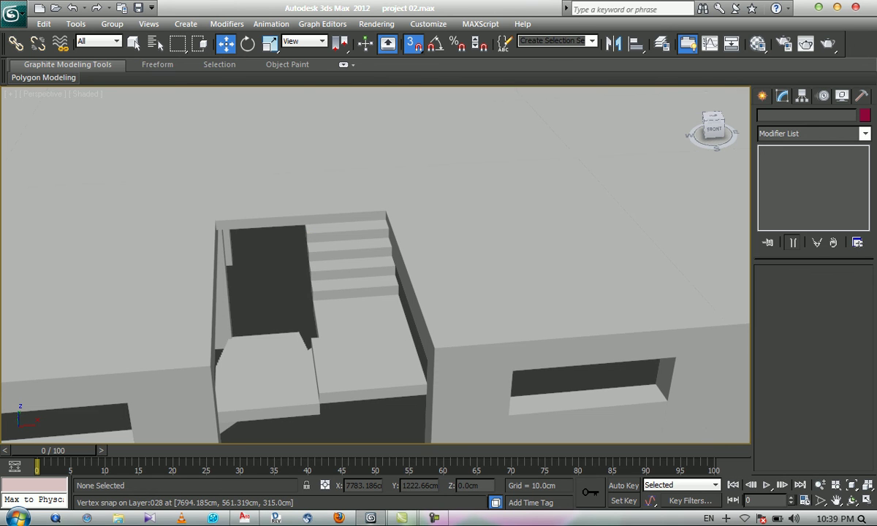
scroll(373, 274, "up", 3)
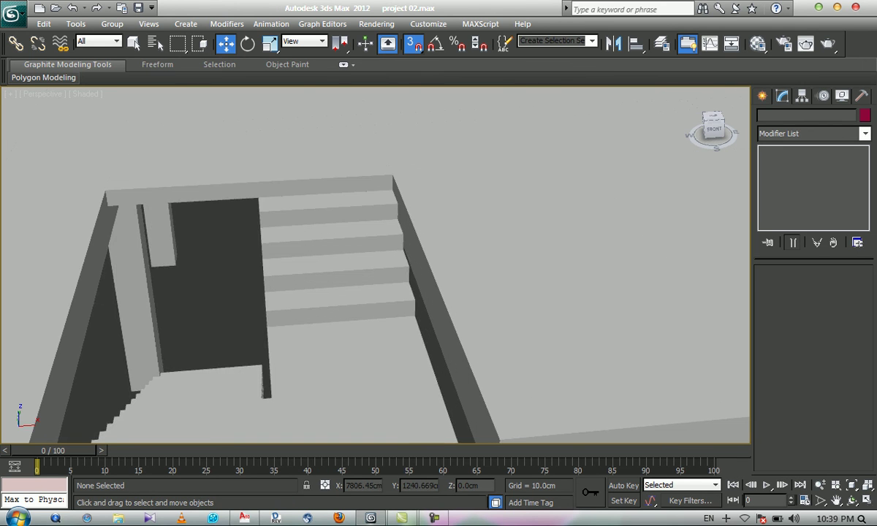
scroll(358, 235, "up", 3)
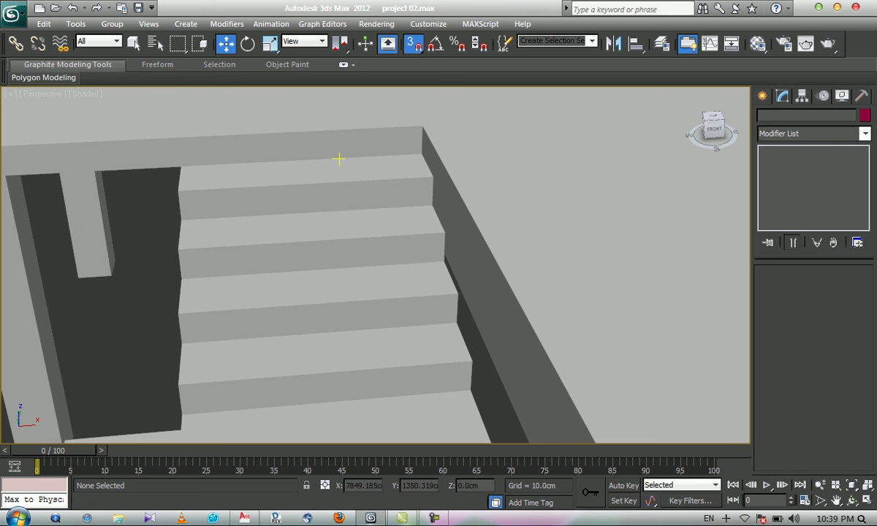
scroll(339, 158, "down", 3)
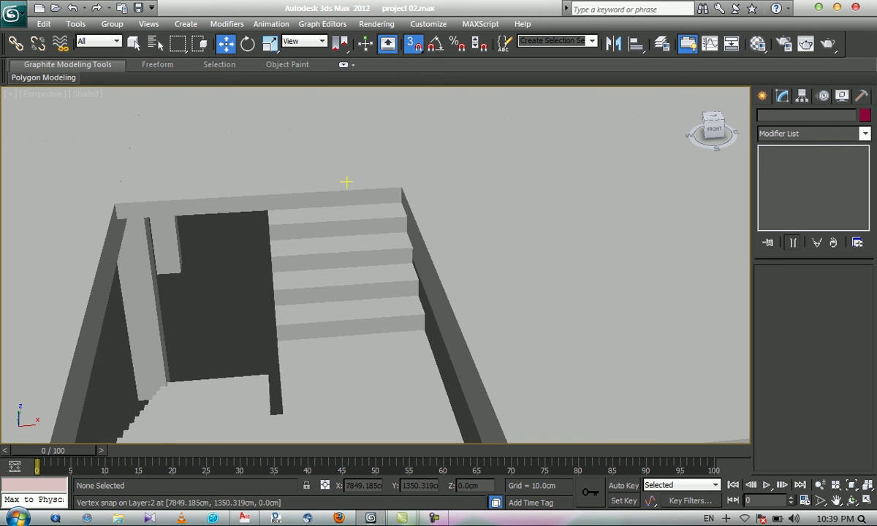
middle_click_drag(270, 425, 308, 390)
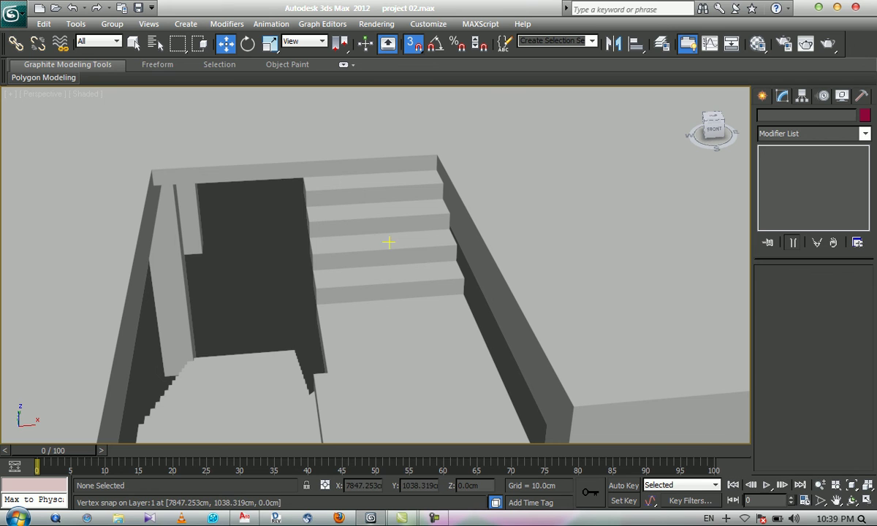
middle_click_drag(388, 315, 396, 290)
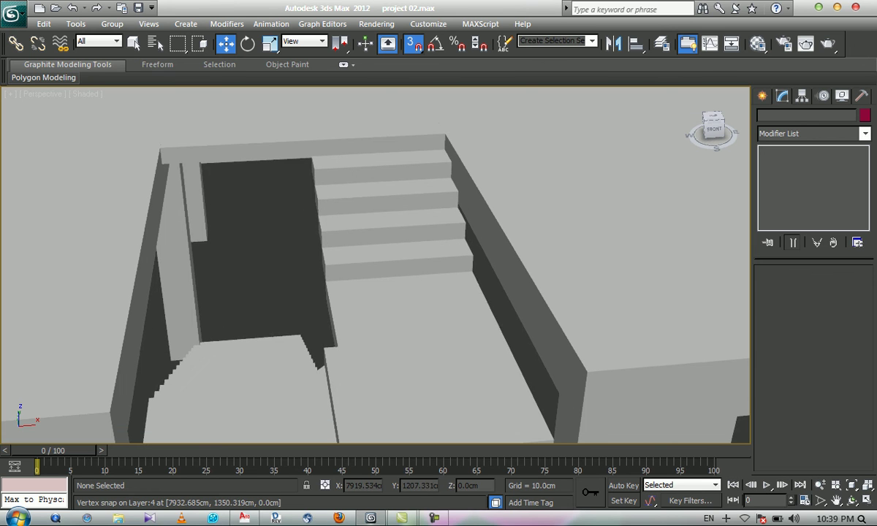
scroll(377, 264, "down", 3)
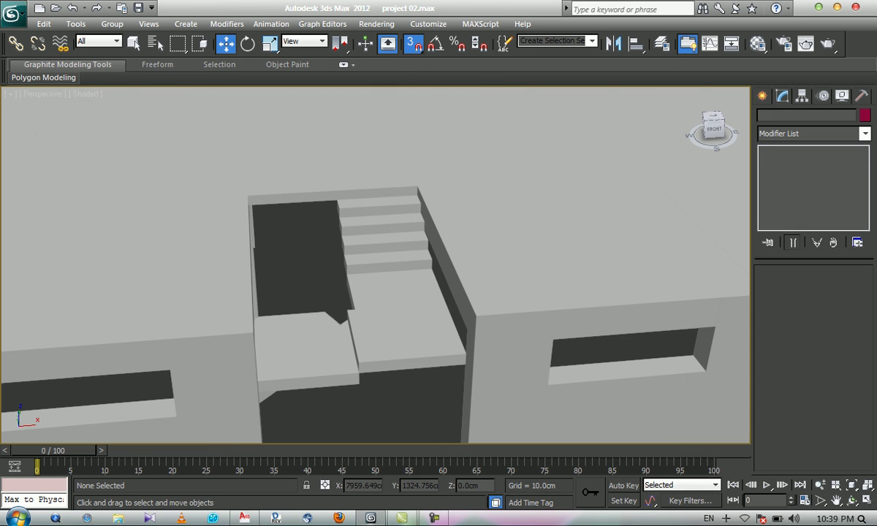
scroll(417, 190, "up", 2)
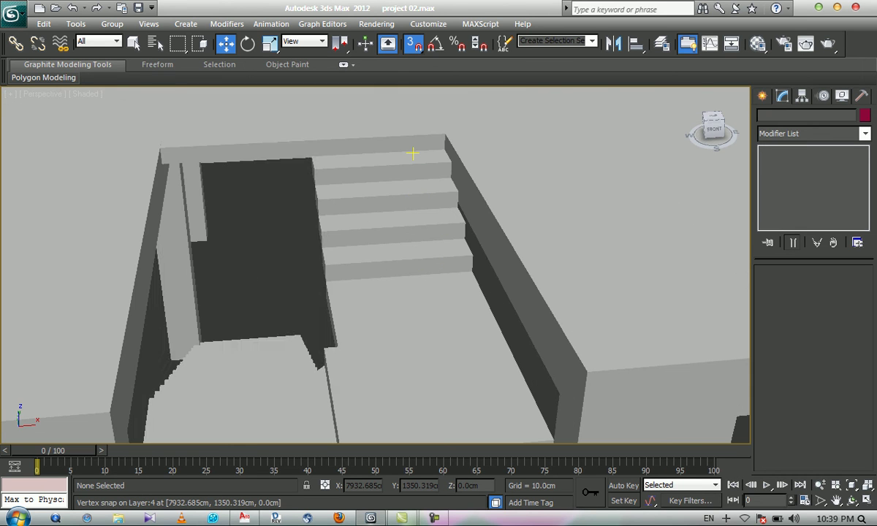
Step: Turn off 3D vertex snapping
key("s")
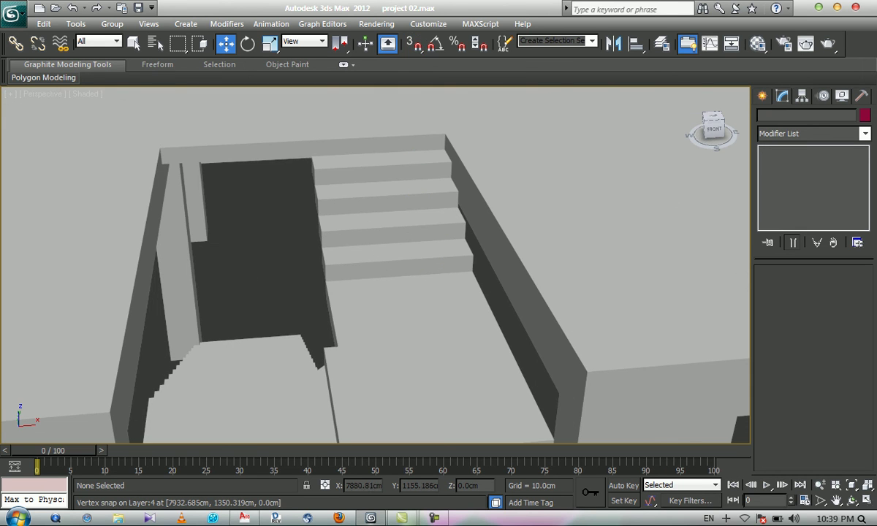
scroll(413, 153, "down", 4)
middle_click_drag(413, 154, 442, 134)
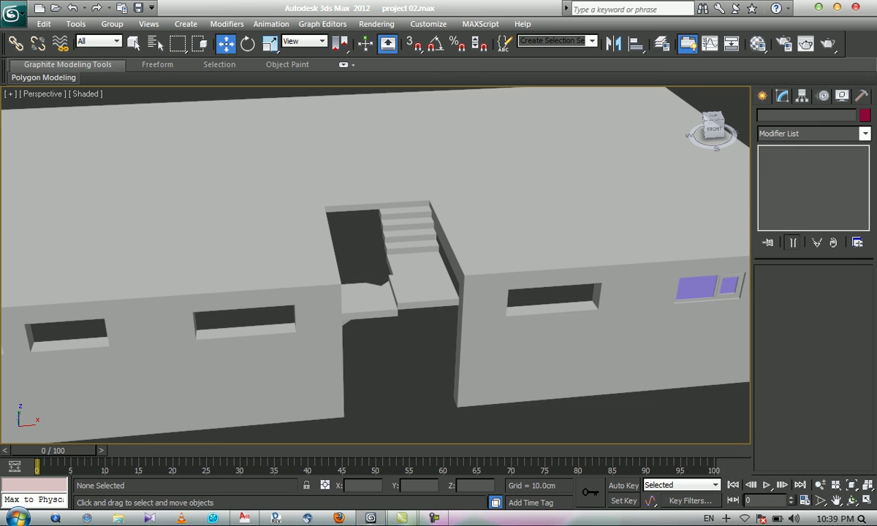
middle_click_drag(358, 314, 355, 304)
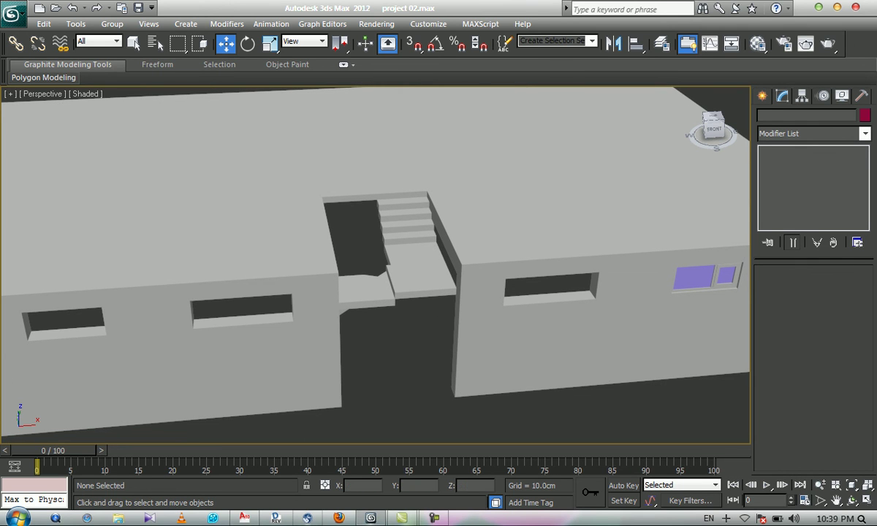
Step: Switch to AutoCAD and make layer 15 current for drawing at the basement plan's stairwell opening
key("alt+Tab")
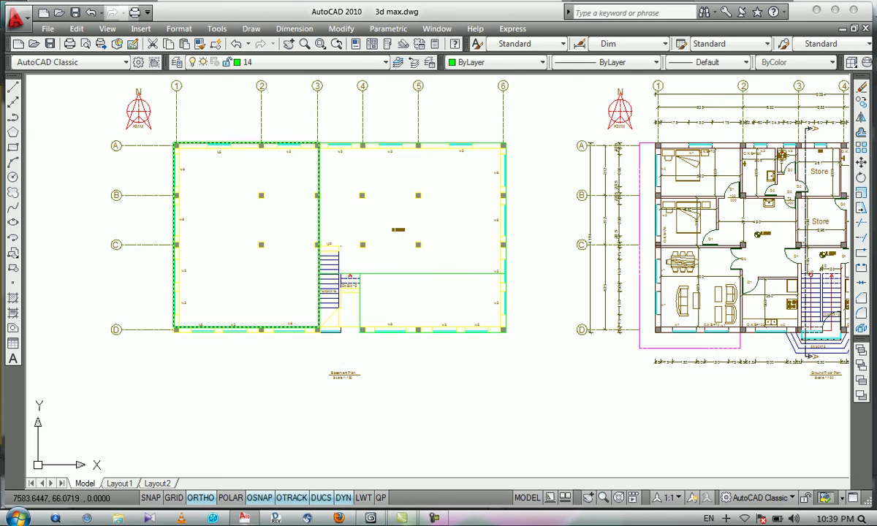
scroll(325, 332, "up", 5)
scroll(325, 331, "up", 2)
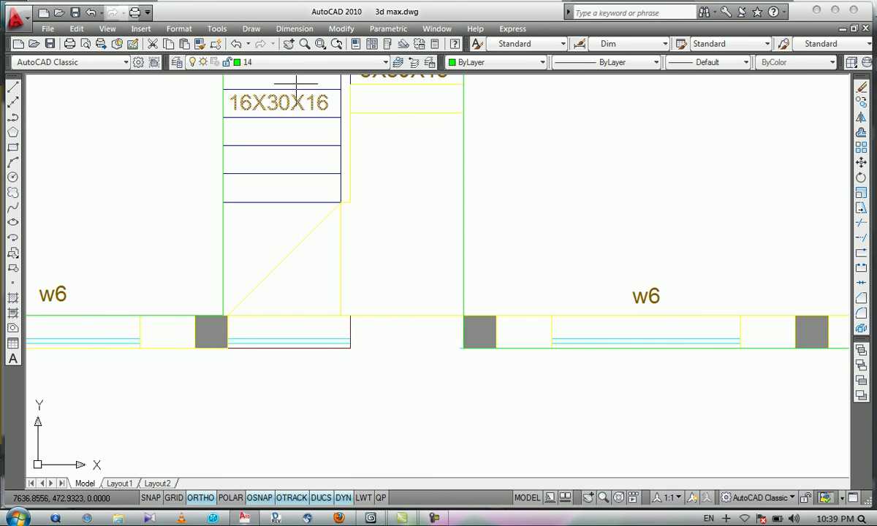
left_click(285, 62)
left_click(248, 131)
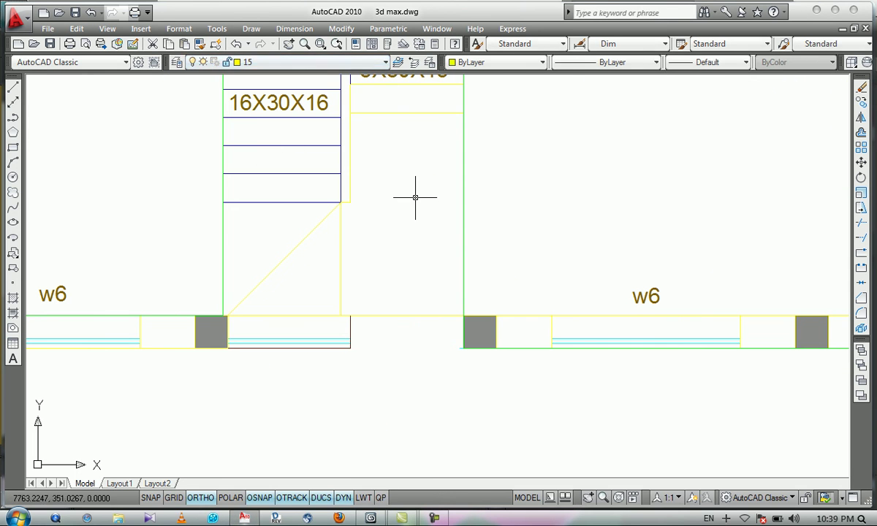
Step: Draw a rectangle filling the outer wall gap at the stairwell, from the left column's top-right corner to the right column's bottom-left corner
scroll(381, 340, "up", 2)
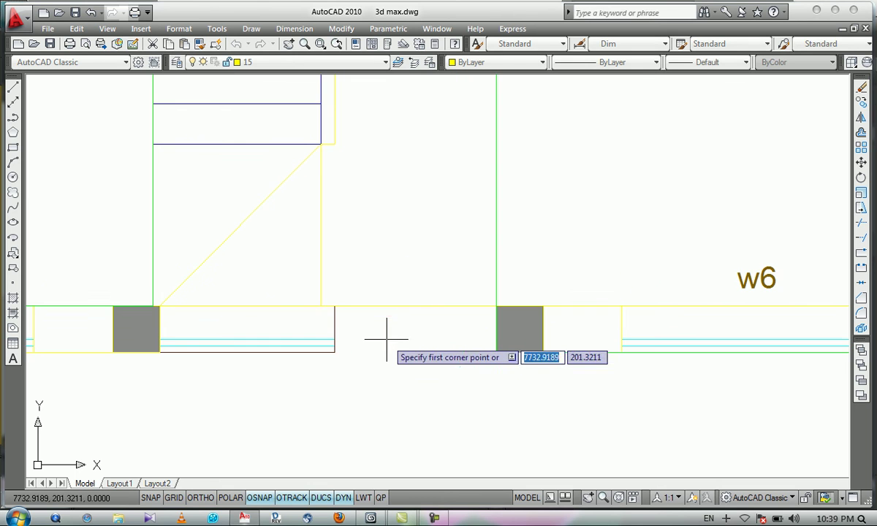
scroll(157, 333, "up", 2)
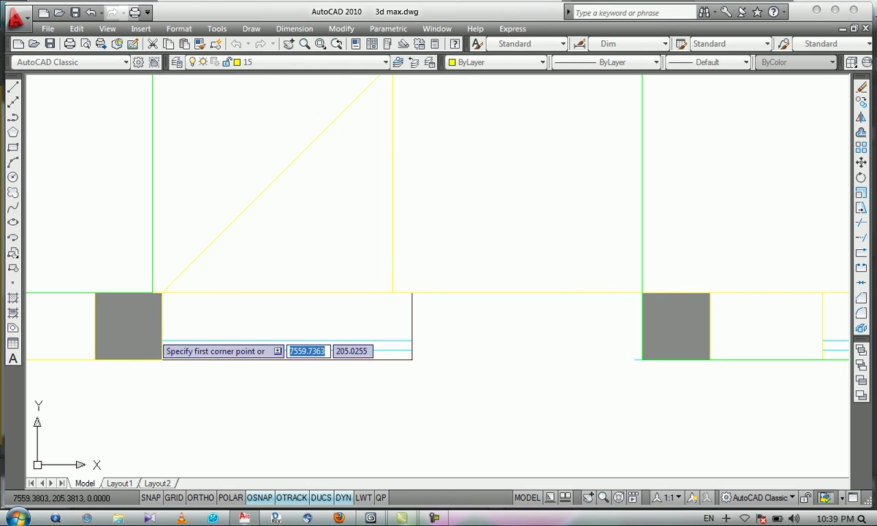
left_click(161, 292)
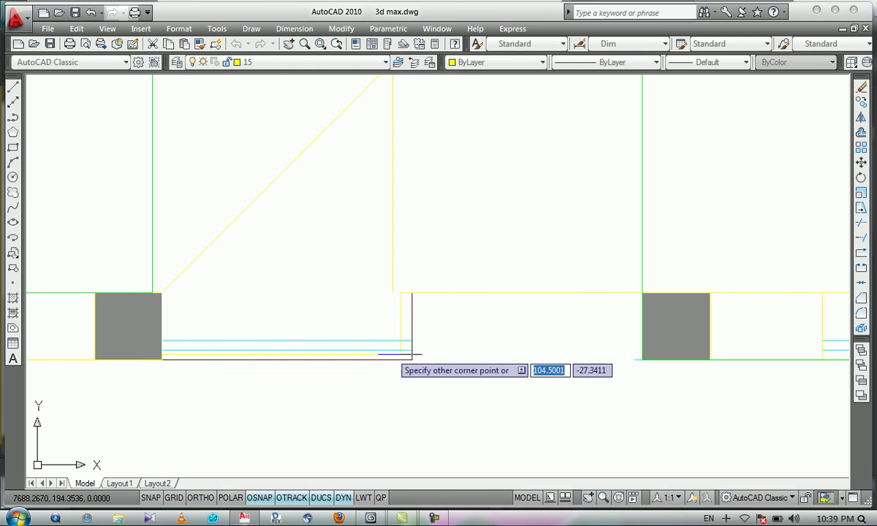
left_click(642, 359)
key("F8")
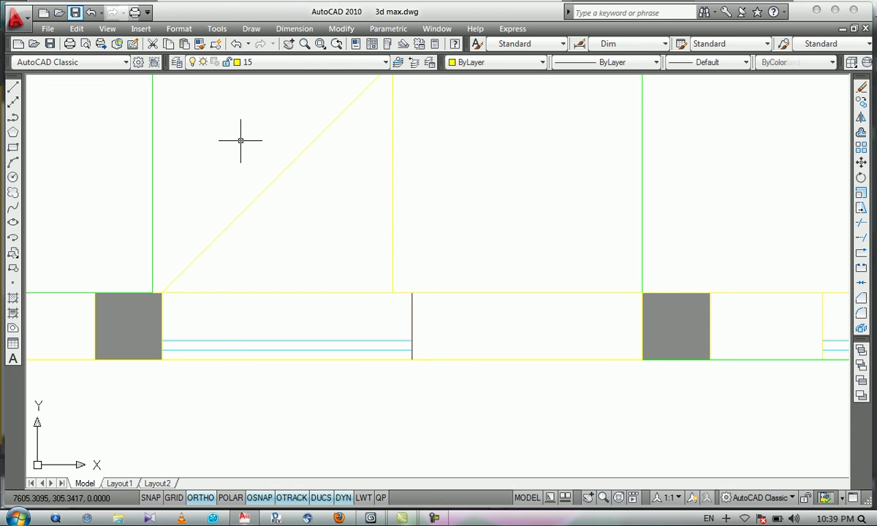
Step: Find the stair section beyond the floor plans and examine its basement level beside the 210 dimension
scroll(281, 225, "down", 3)
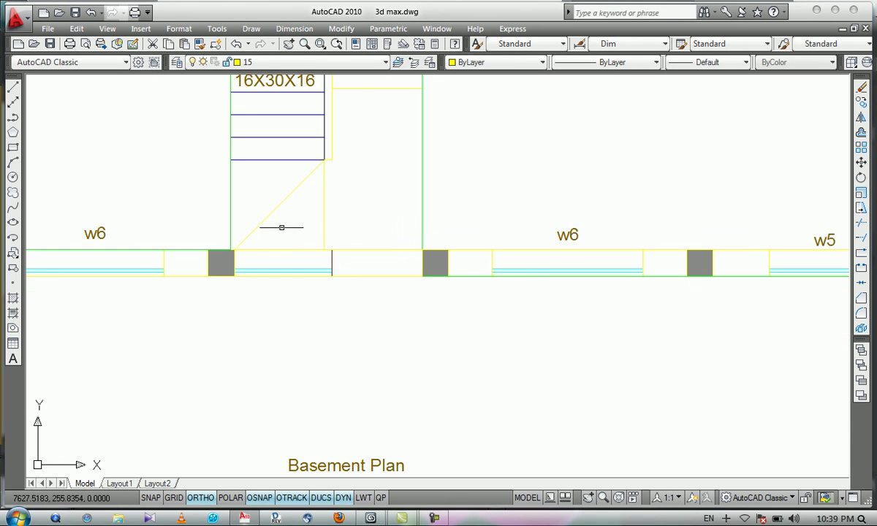
scroll(252, 221, "down", 4)
middle_click_drag(477, 297, 183, 254)
scroll(181, 247, "down", 4)
middle_click_drag(550, 253, 304, 164)
scroll(293, 175, "down", 3)
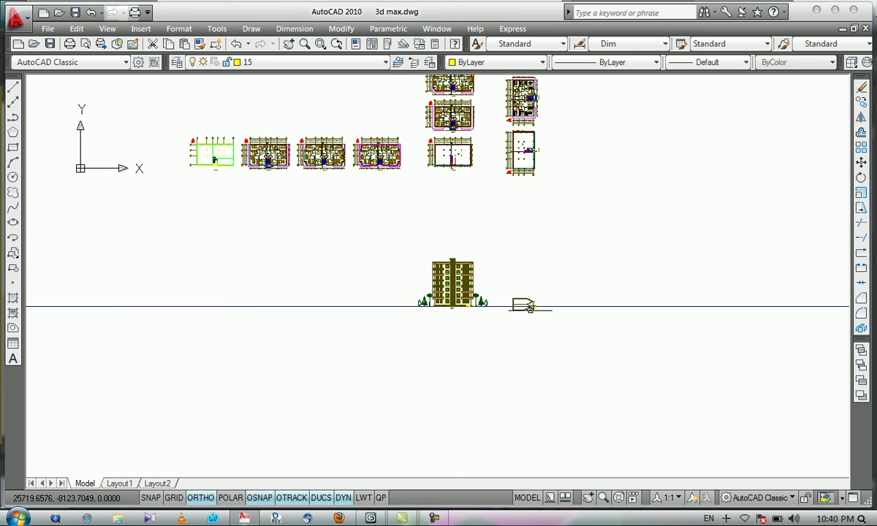
scroll(530, 301, "up", 8)
scroll(532, 301, "up", 5)
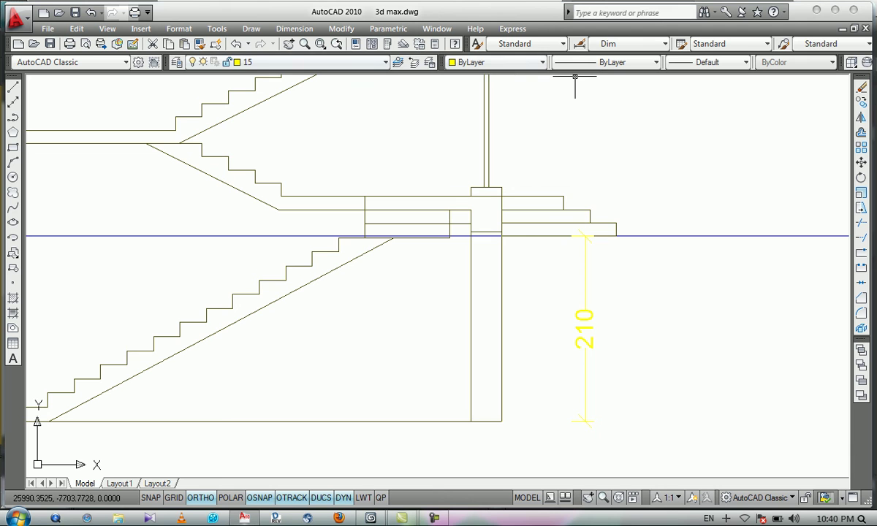
Step: Add a linear dimension for the height from the basement floor to the slab's underside, inside the wall in the stair section
left_click(523, 44)
left_click(515, 82)
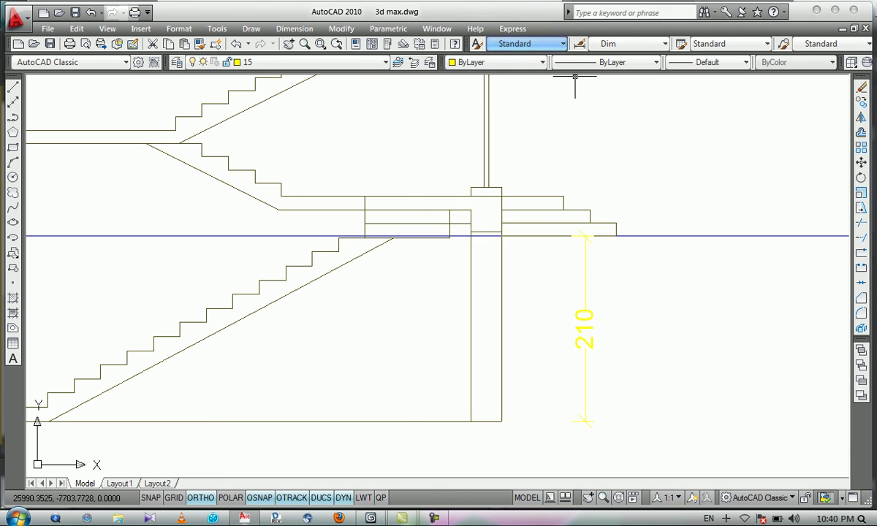
left_click(295, 28)
left_click(304, 65)
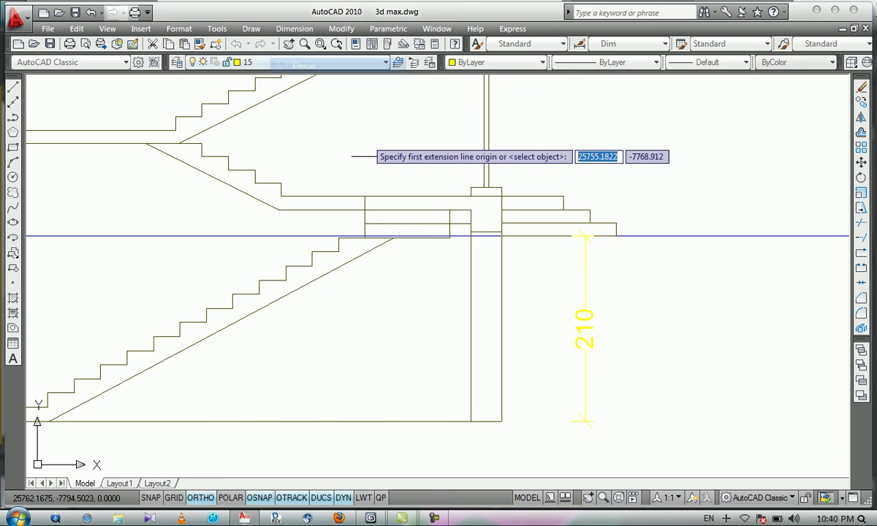
scroll(453, 254, "up", 2)
left_click(476, 190)
scroll(471, 195, "down", 2)
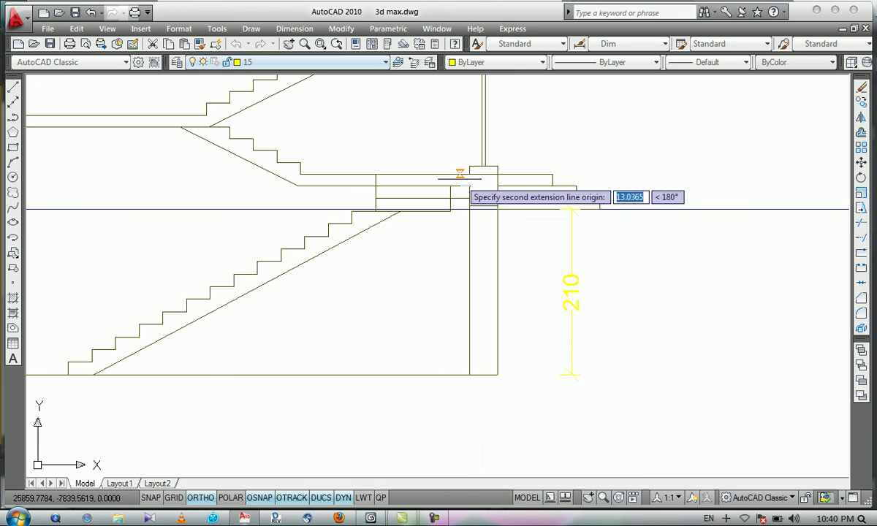
left_click(469, 375)
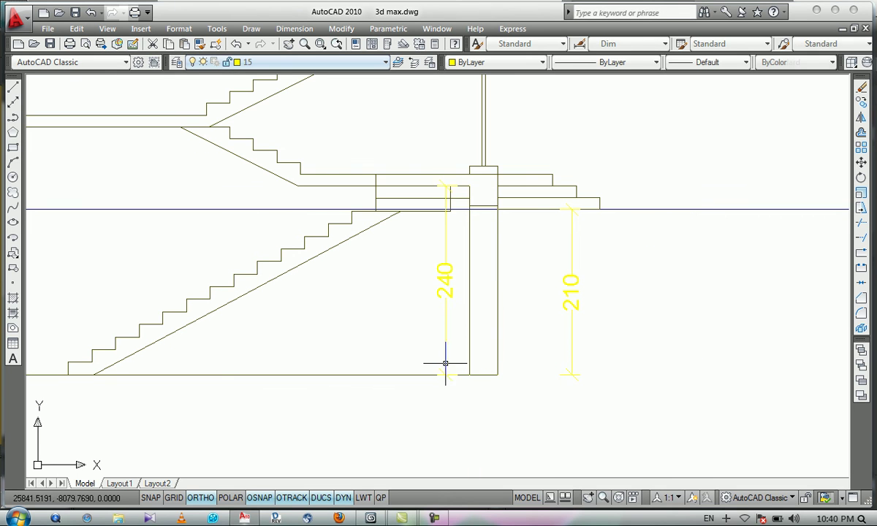
left_click(447, 329)
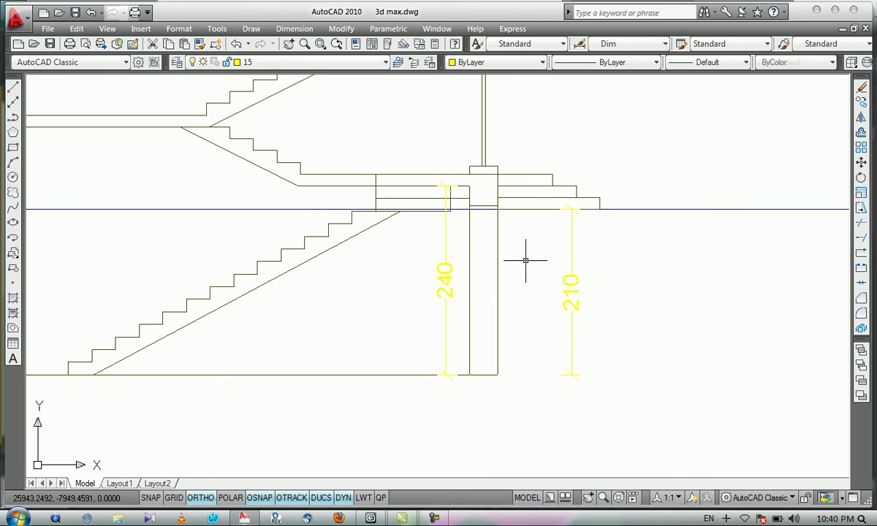
Step: Examine how the beam, slab and entrance steps meet at the top of the basement wall in the section
scroll(525, 261, "up", 1)
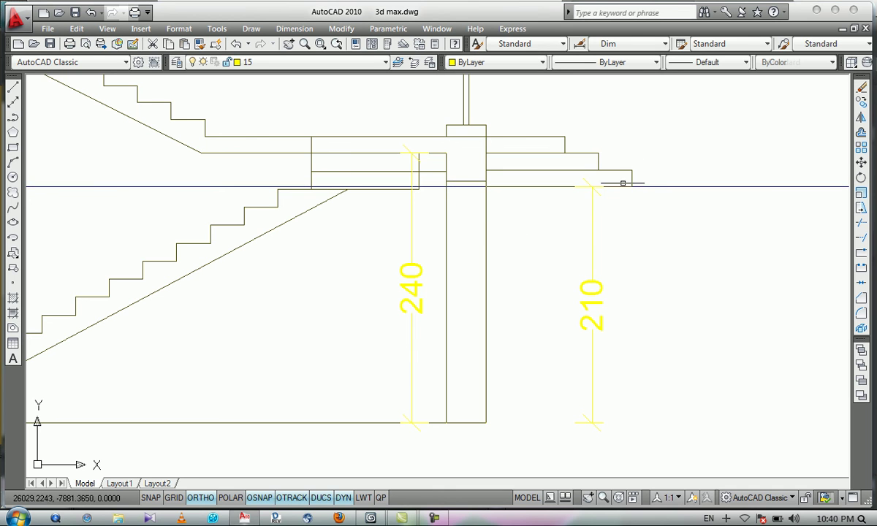
scroll(662, 182, "down", 2)
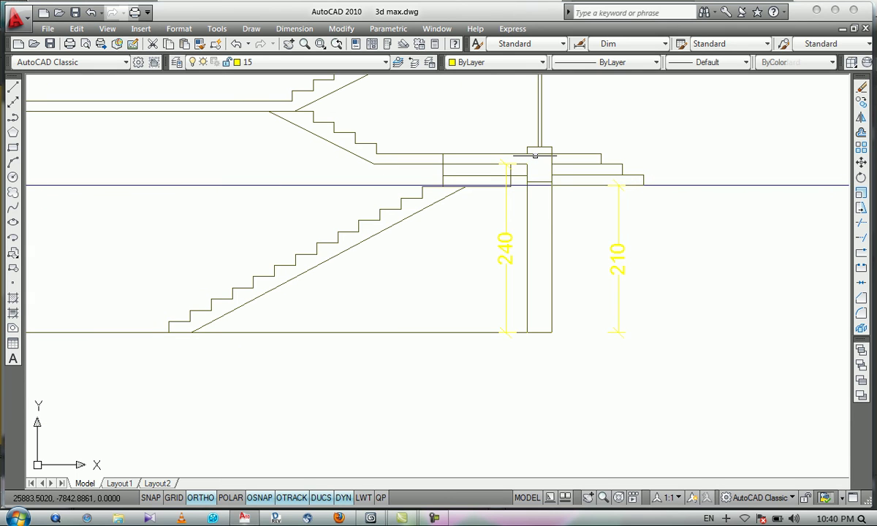
scroll(532, 159, "up", 2)
scroll(506, 169, "down", 4)
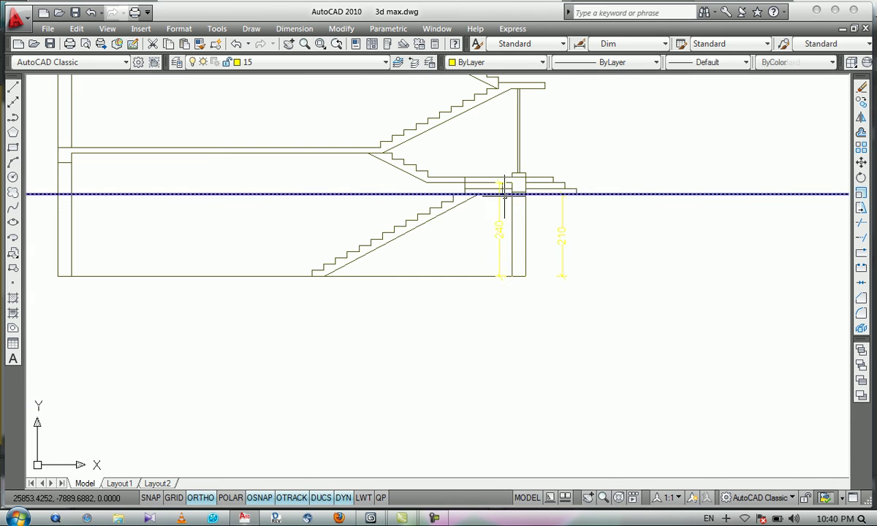
scroll(512, 179, "up", 5)
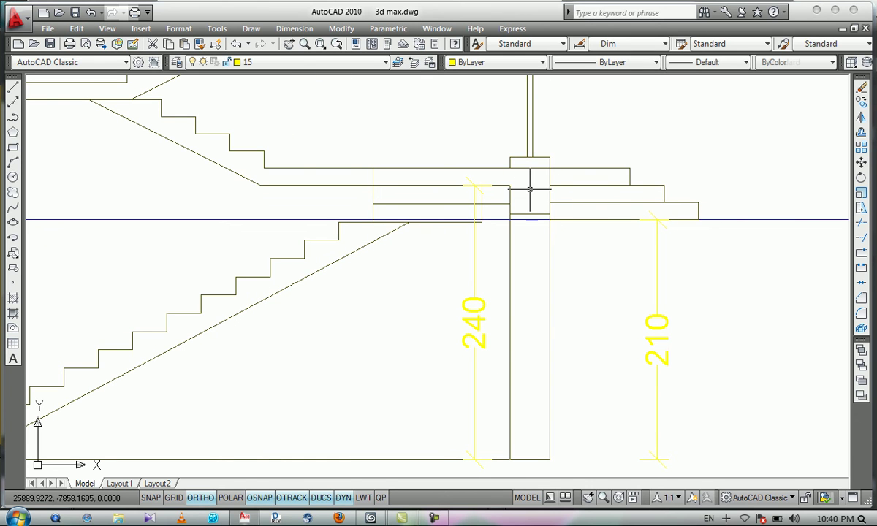
left_click(532, 182)
left_click(532, 184)
scroll(532, 183, "up", 3)
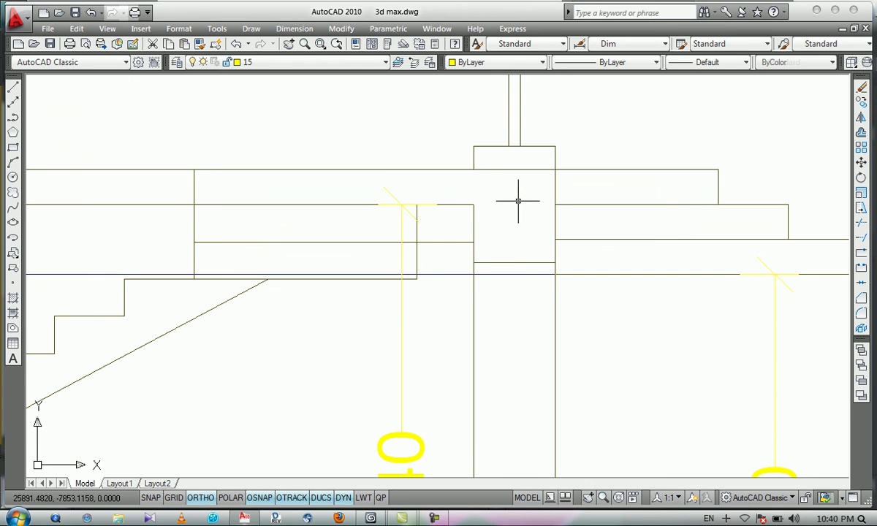
left_click(511, 198)
left_click(511, 198)
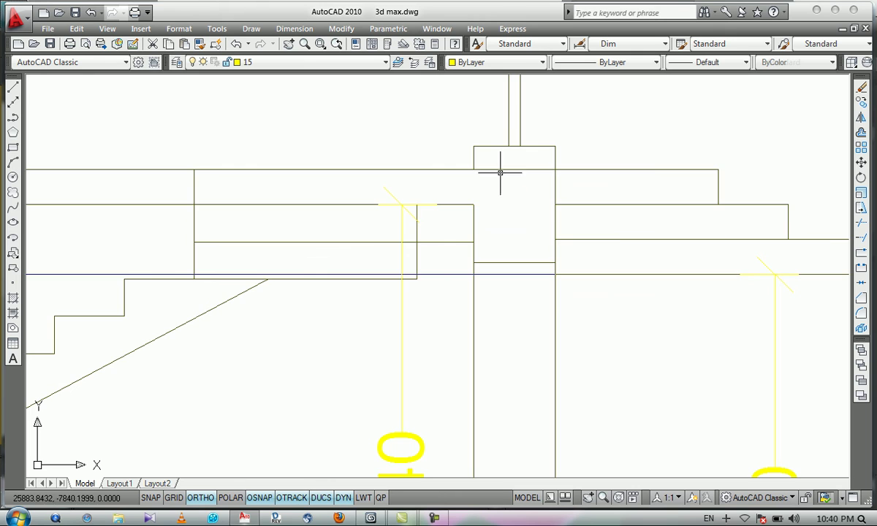
scroll(499, 169, "down", 2)
middle_click_drag(466, 359, 466, 293)
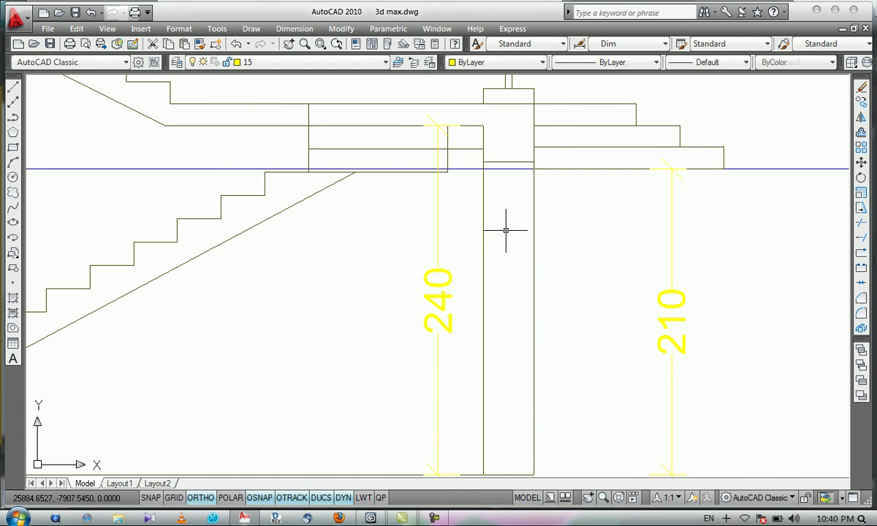
Step: Add a linear dimension for the basement wall's height from the floor to the beam's underside, outside the wall
left_click(294, 28)
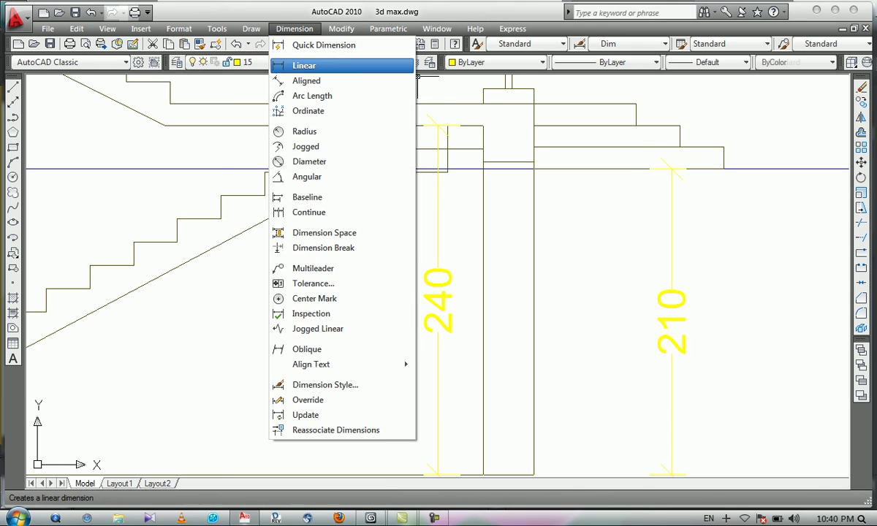
left_click(303, 65)
left_click(534, 163)
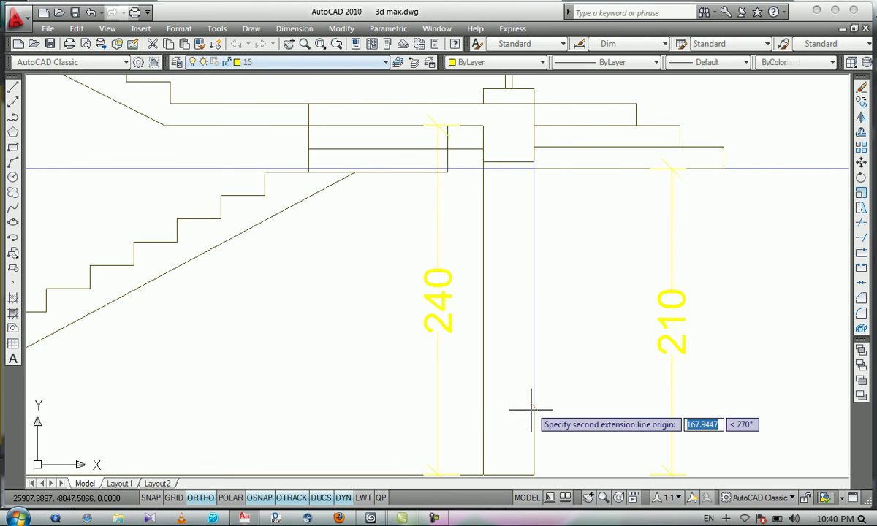
left_click(534, 465)
left_click(561, 421)
Step: Dimension the height from the beam's underside to the slab's top surface, beside the entrance steps
key("Return")
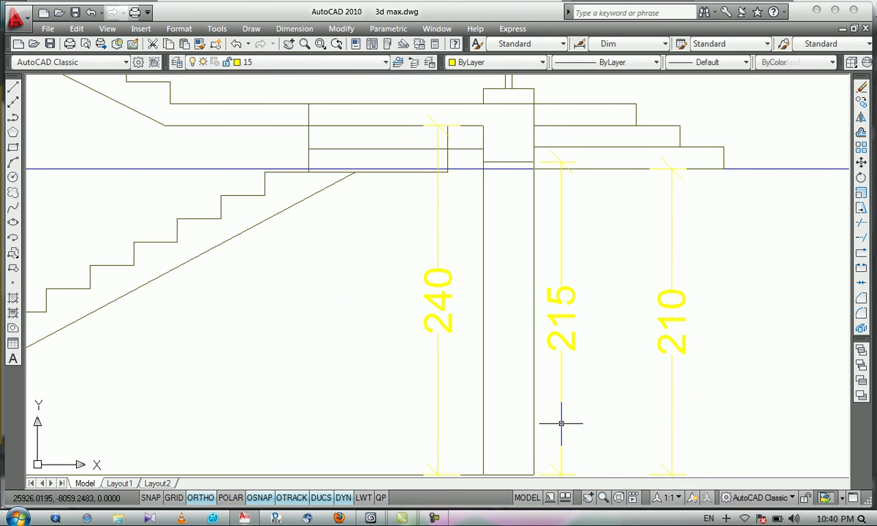
left_click(534, 104)
left_click(534, 163)
left_click(633, 146)
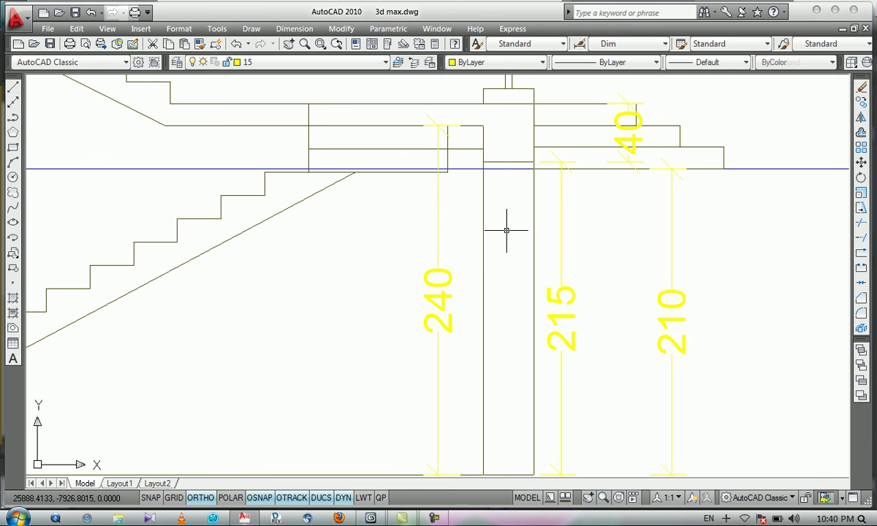
Step: Delete the 40 dimension beside the entrance steps
scroll(493, 201, "down", 4)
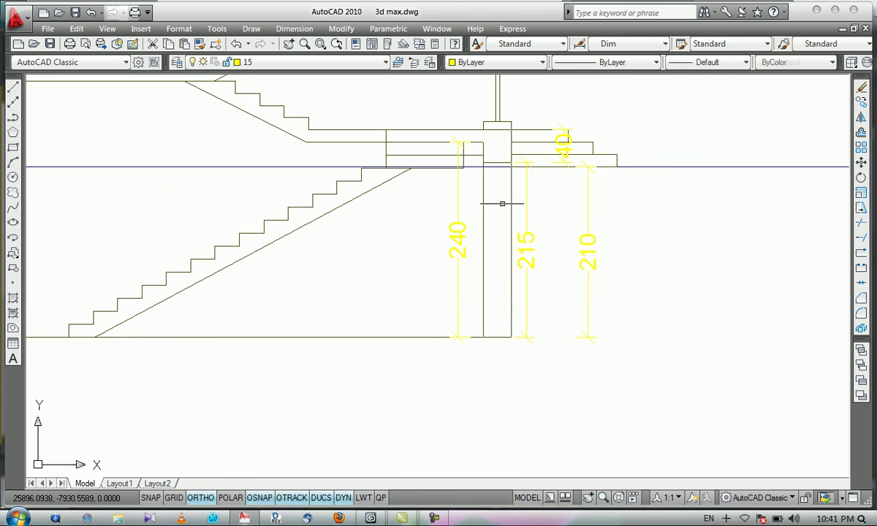
scroll(513, 205, "up", 2)
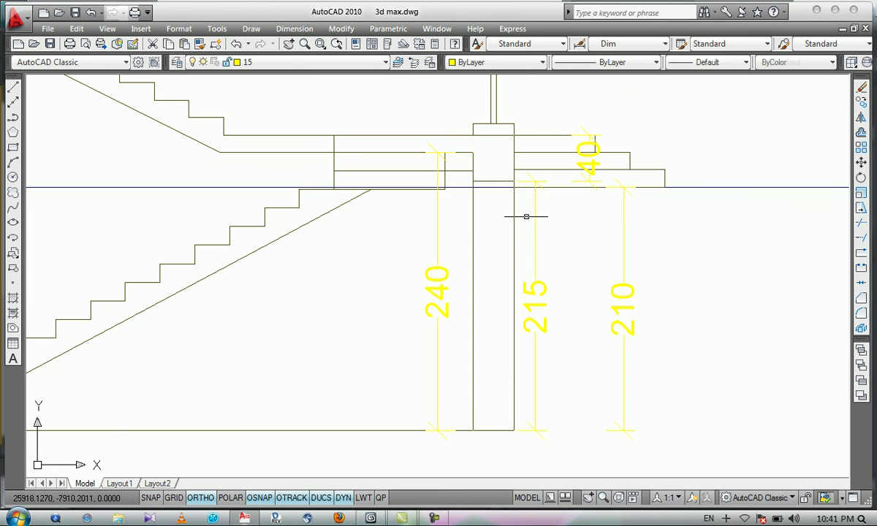
left_click(579, 143)
scroll(522, 167, "up", 2)
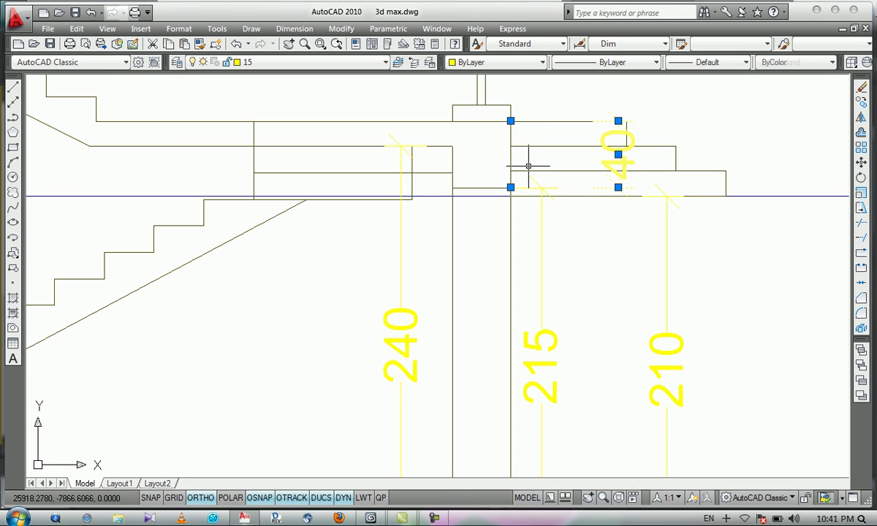
key("Delete")
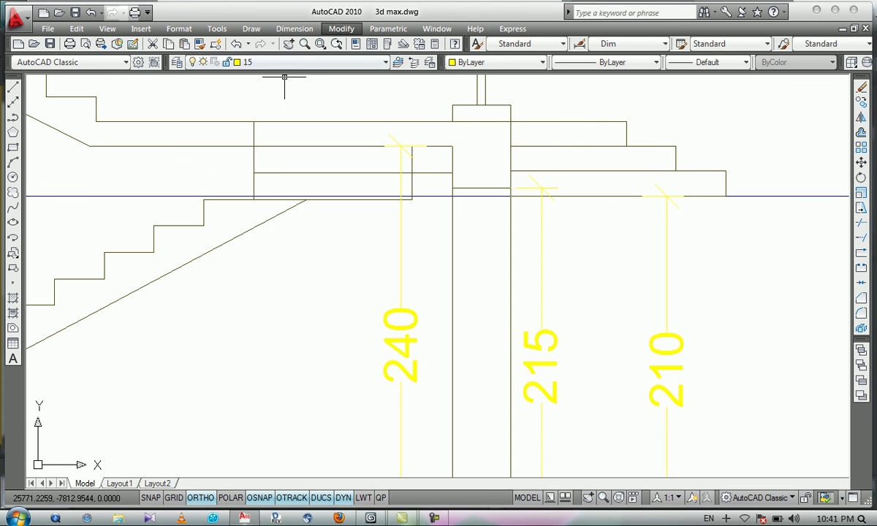
Step: Dimension the beam's drop from the slab's underside to the beam's underside, aligned above the 215 dimension
left_click(295, 29)
left_click(300, 63)
left_click(453, 147)
left_click(452, 173)
left_click(537, 192)
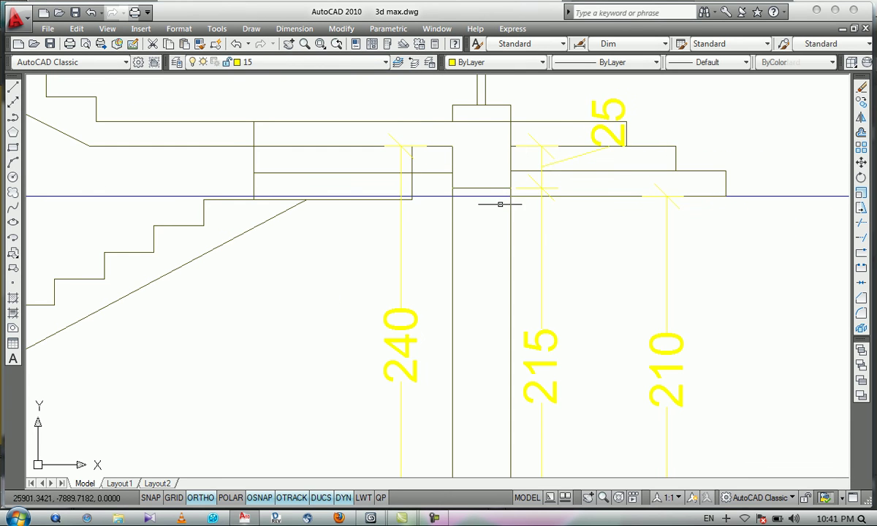
Step: Switch to 3ds Max and back to AutoCAD, and save the drawing
scroll(481, 150, "down", 2)
scroll(481, 149, "up", 2)
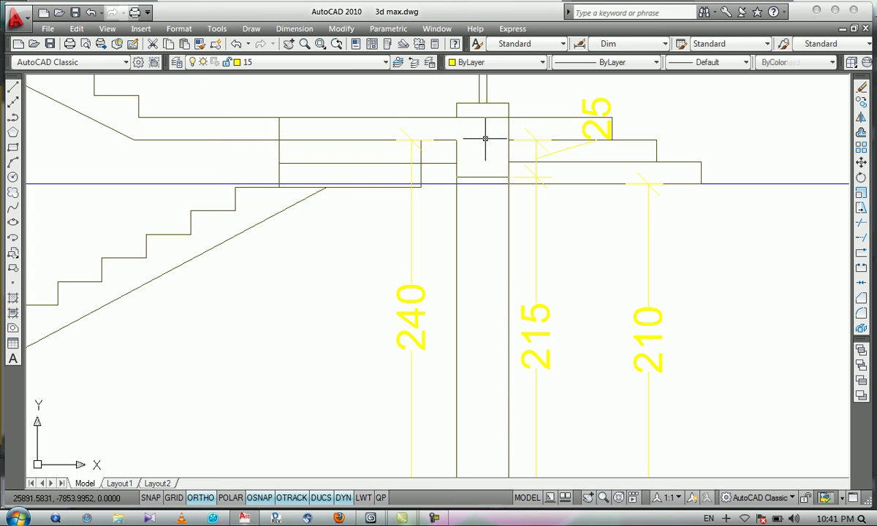
scroll(485, 138, "down", 2)
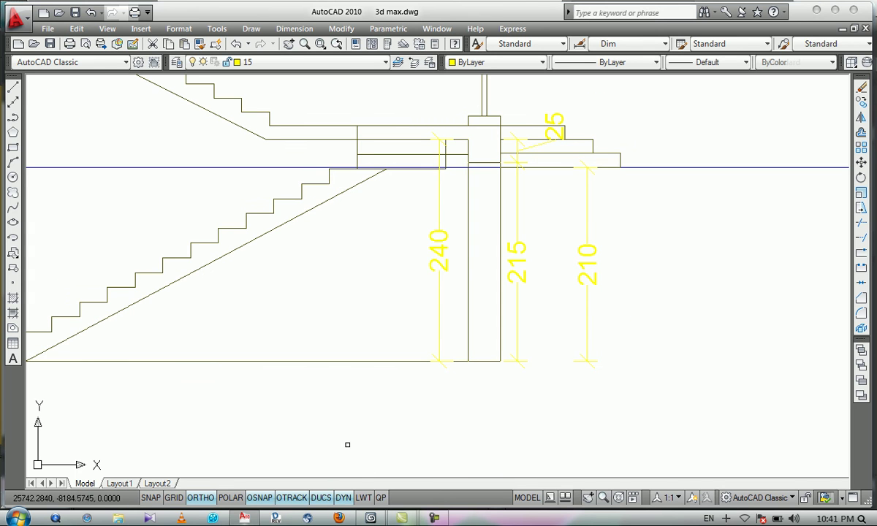
left_click(370, 518)
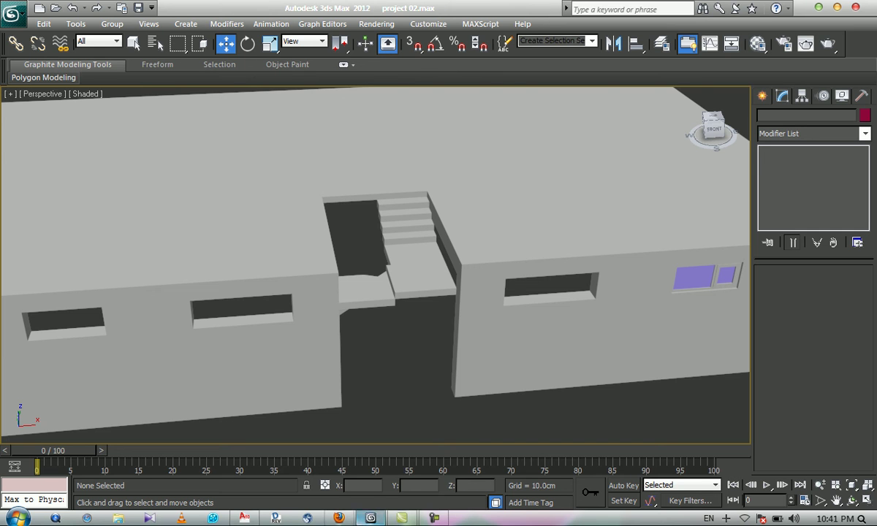
left_click(76, 12)
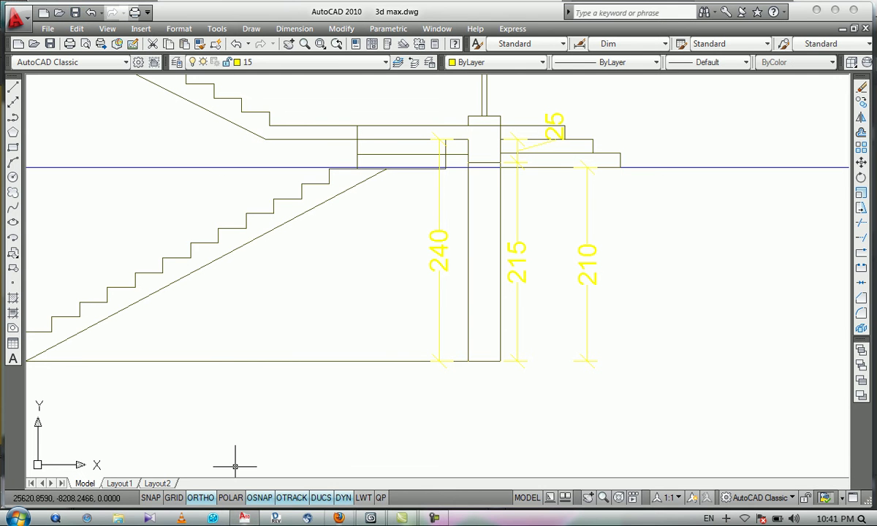
Step: Switch to 3ds Max and import only layer 15 from 3d max.dwg into the building scene
left_click(370, 518)
left_click(13, 14)
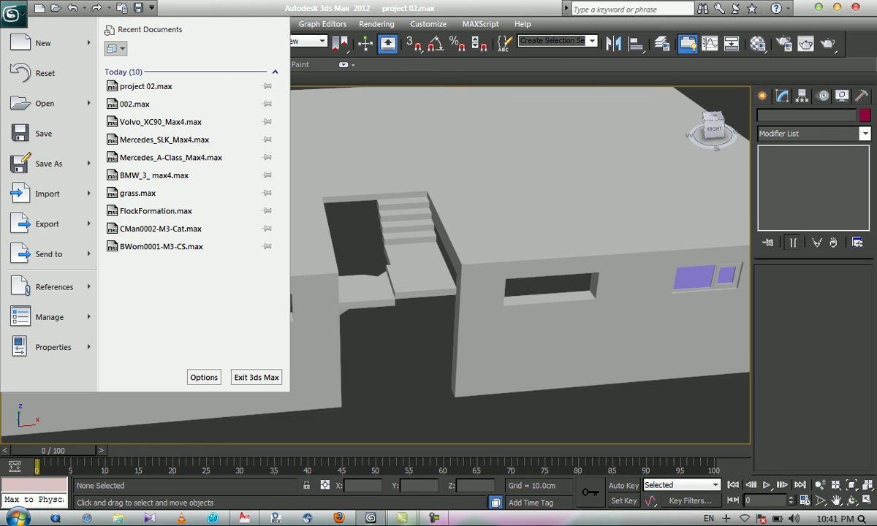
mouse_move(47, 194)
left_click(150, 67)
double_click(288, 268)
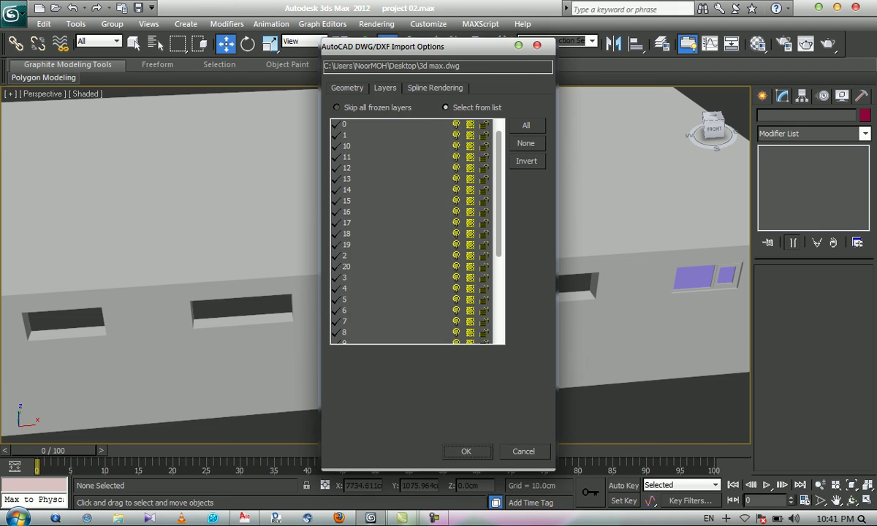
left_click(337, 201)
left_click(465, 451)
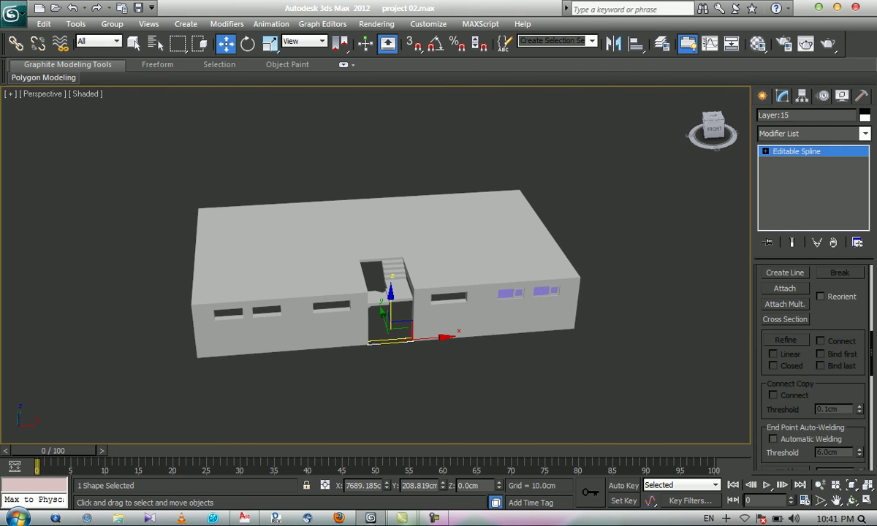
Step: Extrude the imported layer 15 outline in the stairwell wall opening by 240 cm
left_click(441, 354)
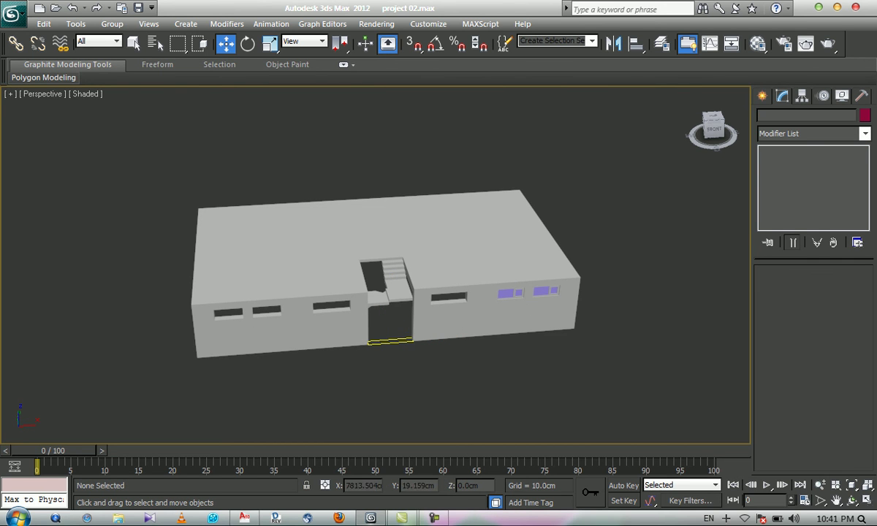
key("q")
left_click(391, 341)
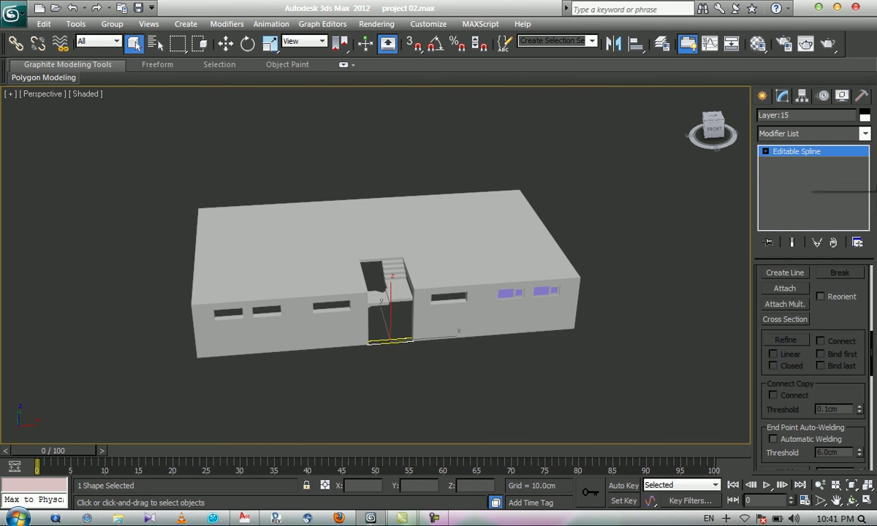
left_click(865, 134)
type("ex")
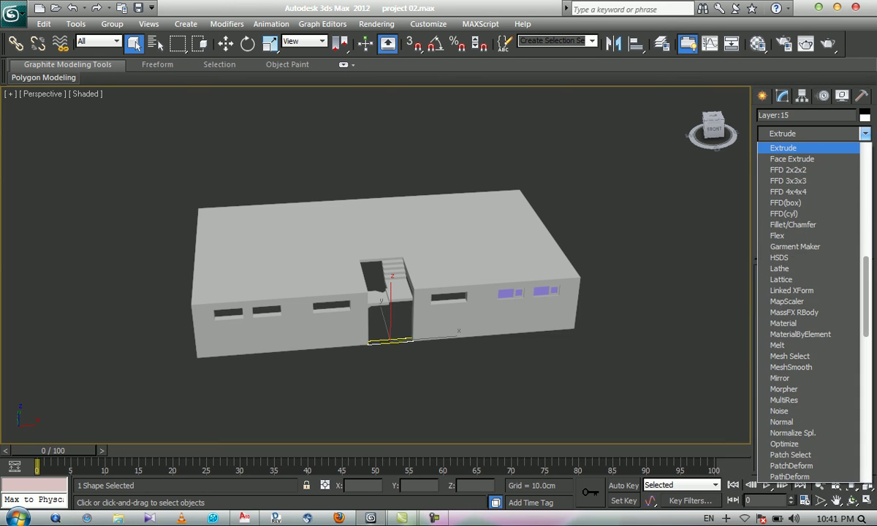
key("Return")
type("240")
key("Return")
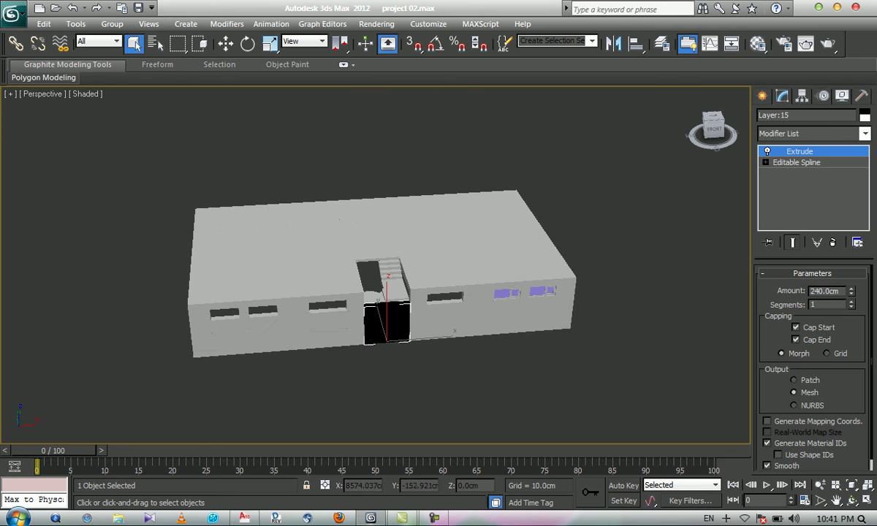
Step: Apply the first grey material to the extruded layer 15 block in the stairwell opening
key("m")
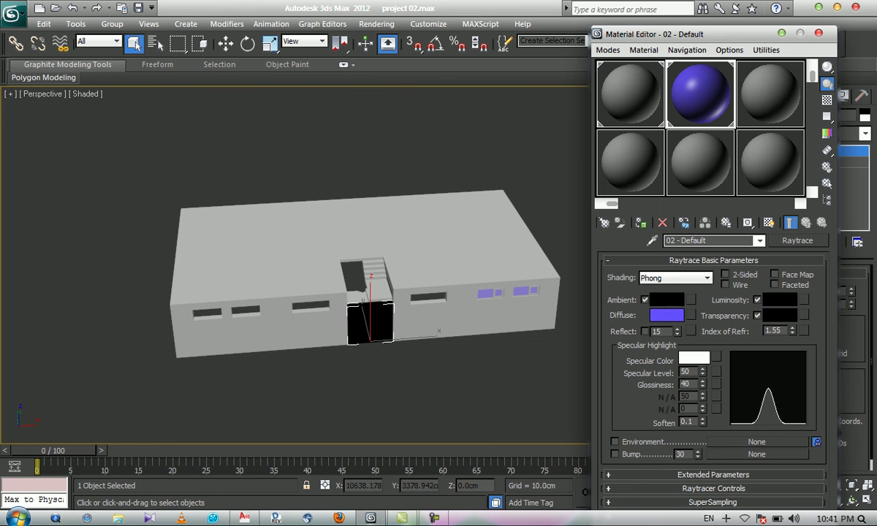
left_click_drag(631, 94, 370, 322)
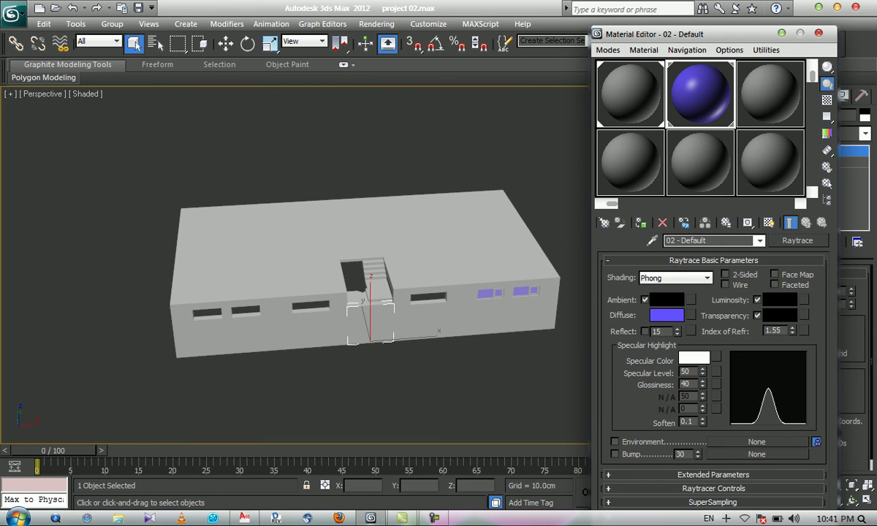
left_click(819, 33)
Step: Set the layer 15 block's extrusion amount to 255 cm after checking its top against the stair landing
left_click(852, 500)
left_click_drag(373, 314, 374, 260)
scroll(374, 278, "up", 5)
middle_click_drag(423, 336, 351, 197)
middle_click_drag(358, 271, 356, 251)
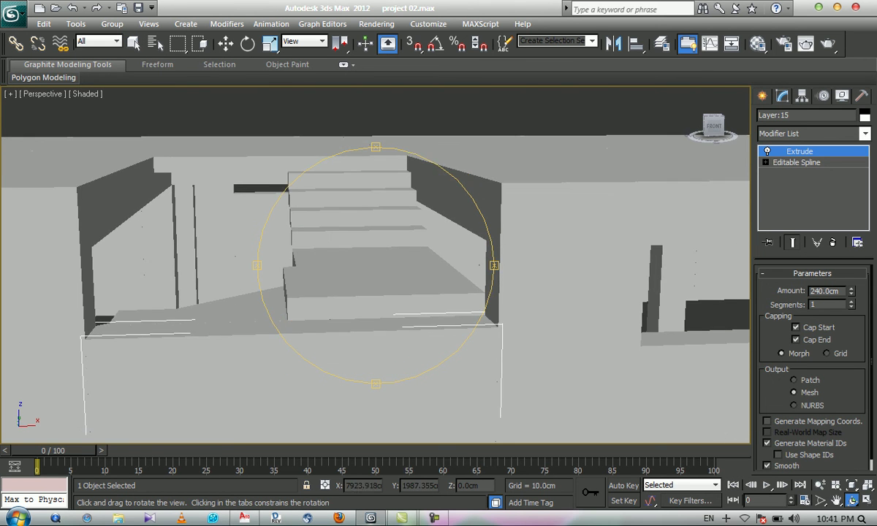
scroll(358, 256, "down", 5)
left_click_drag(360, 256, 392, 309)
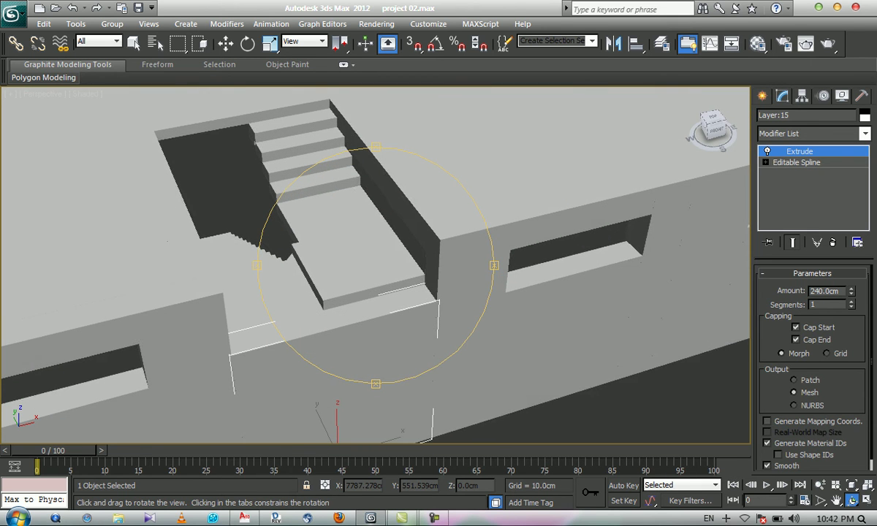
left_click_drag(282, 362, 237, 386)
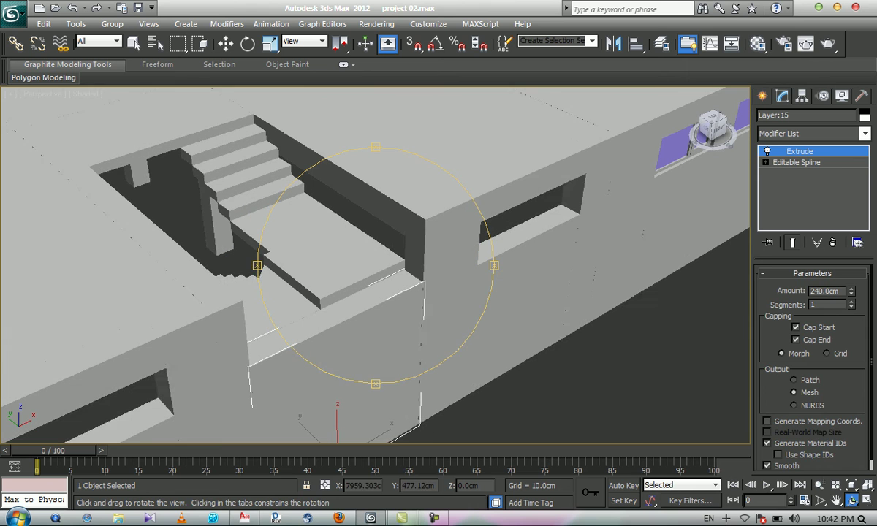
left_click(134, 43)
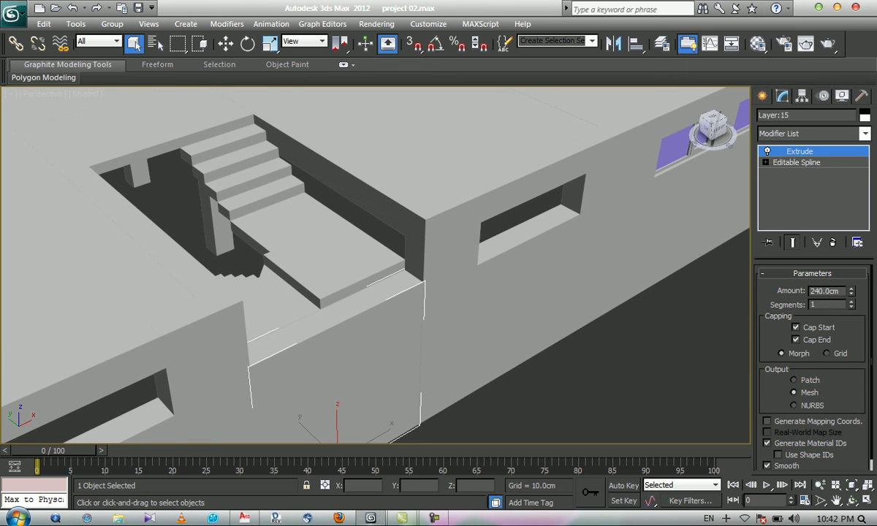
left_click_drag(841, 291, 809, 291)
type("255")
key("Return")
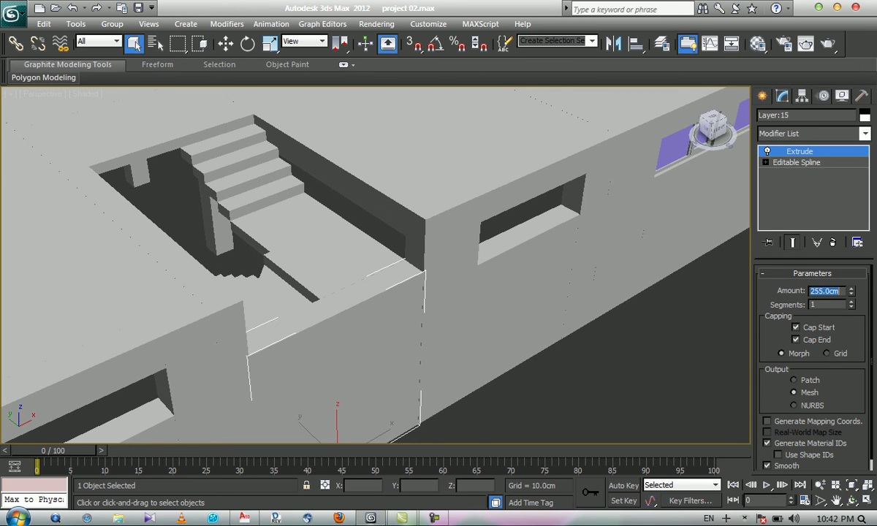
left_click(597, 263)
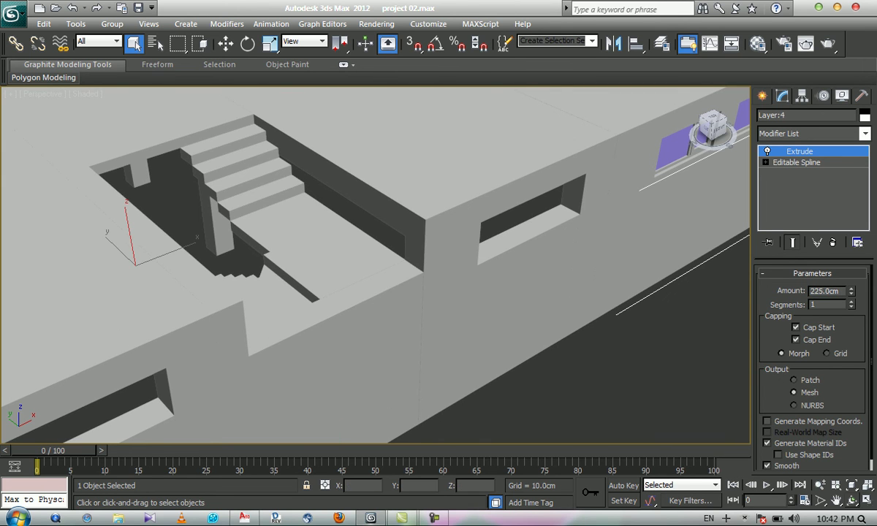
Step: Save the scene as a new file named project 03
left_click(851, 501)
left_click_drag(453, 179, 471, 146)
scroll(455, 202, "down", 5)
right_click(479, 150)
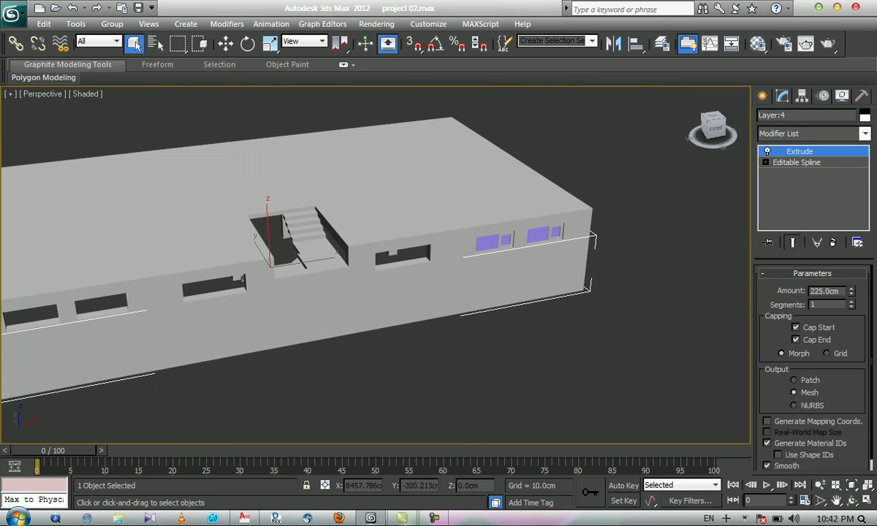
left_click(13, 12)
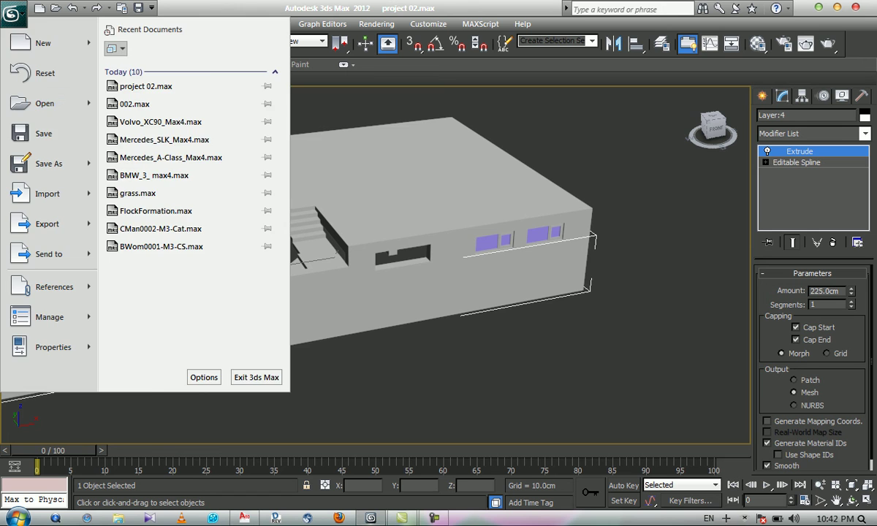
left_click(49, 164)
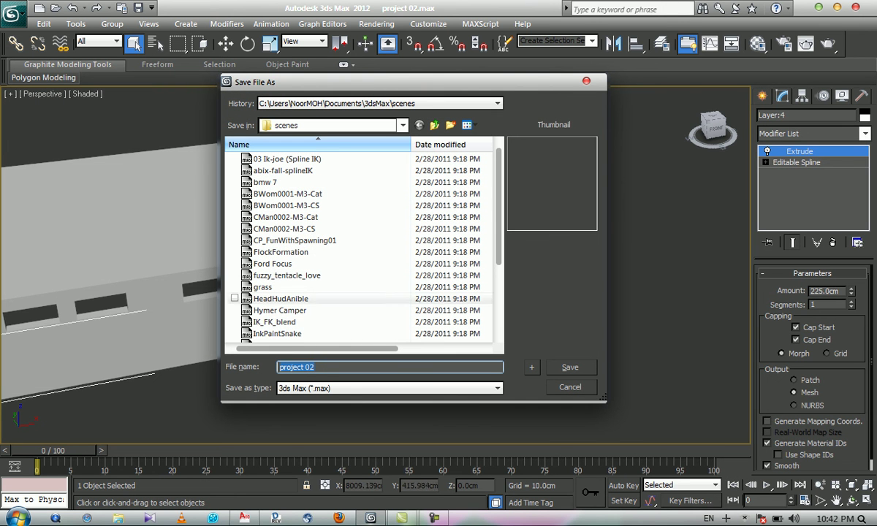
key("Return")
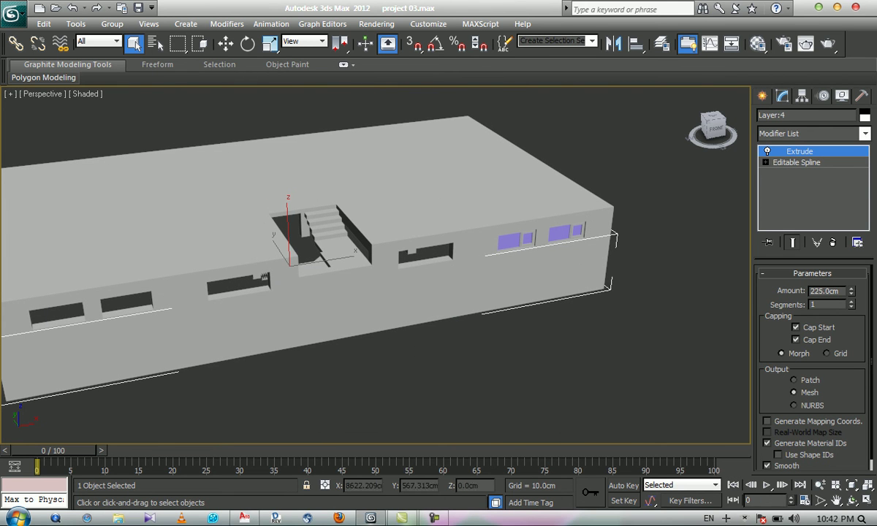
scroll(382, 253, "down", 5)
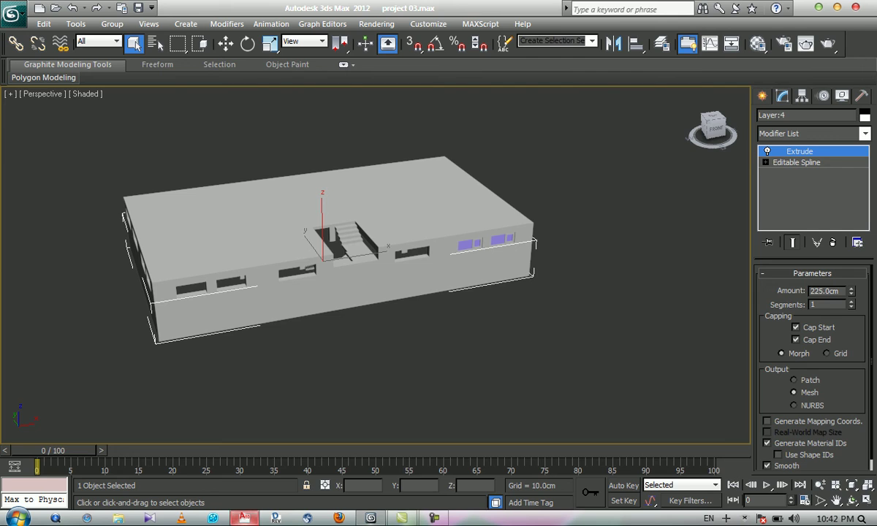
Step: Switch to AutoCAD and examine the basement plan around the stairs and the stairwell wall opening
left_click(244, 518)
scroll(372, 323, "down", 8)
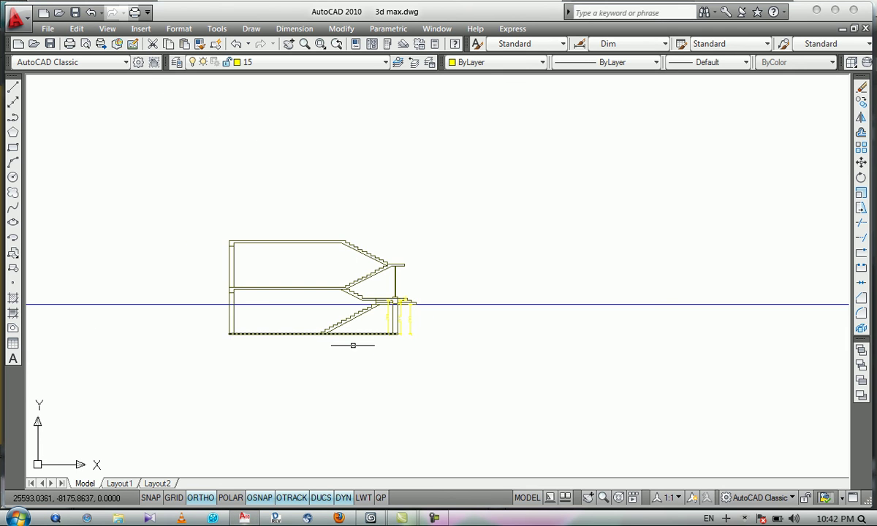
middle_click_drag(248, 396, 532, 379)
scroll(515, 378, "down", 6)
middle_click_drag(323, 334, 319, 374)
scroll(348, 296, "up", 9)
scroll(362, 286, "up", 3)
middle_click_drag(373, 285, 566, 320)
scroll(564, 317, "down", 4)
middle_click_drag(335, 327, 420, 309)
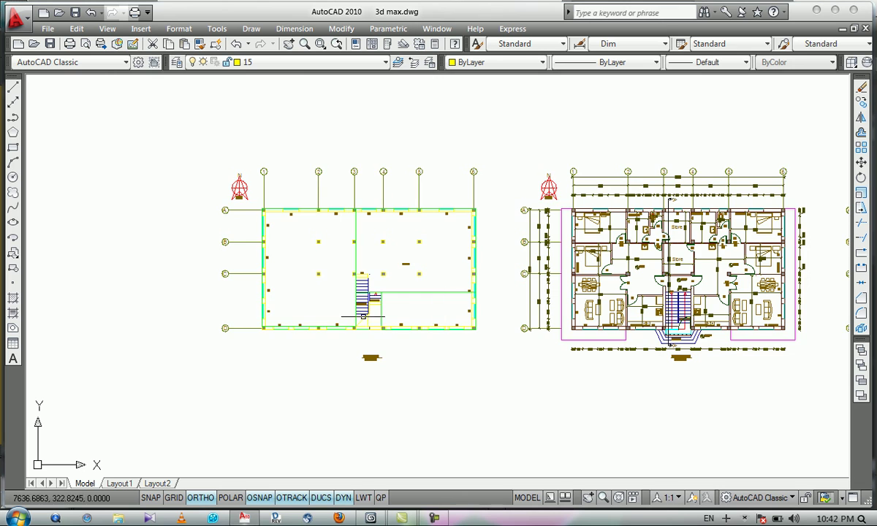
scroll(352, 317, "up", 3)
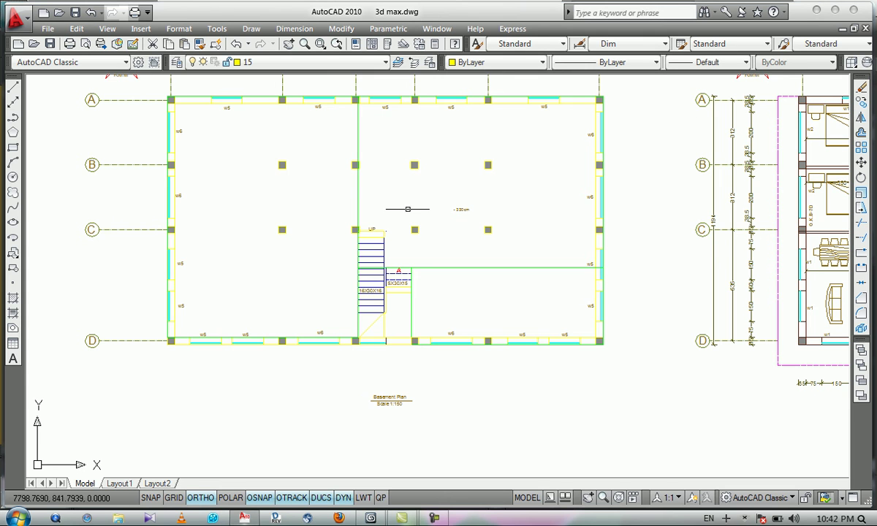
scroll(366, 198, "down", 2)
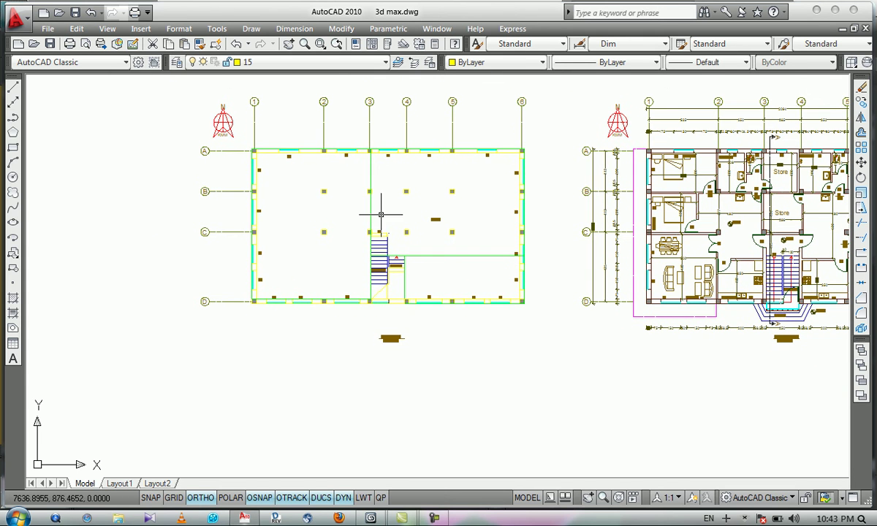
scroll(374, 232, "up", 1)
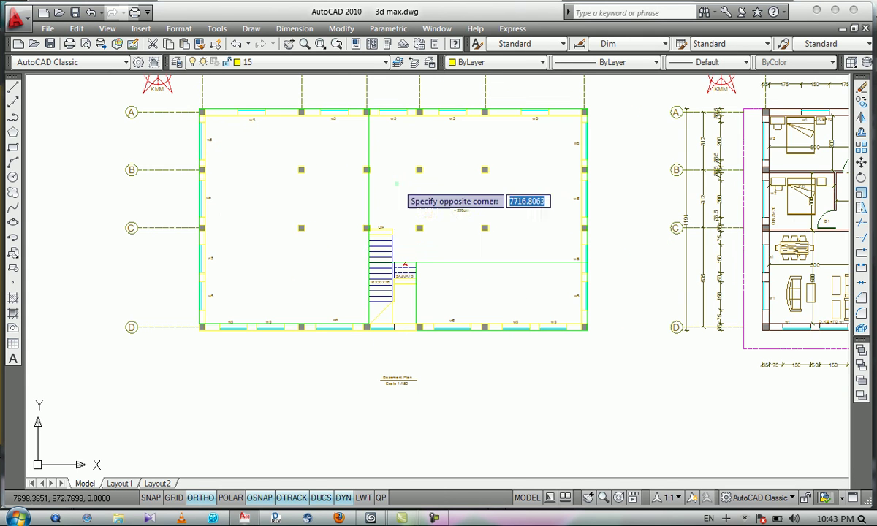
scroll(380, 306, "up", 2)
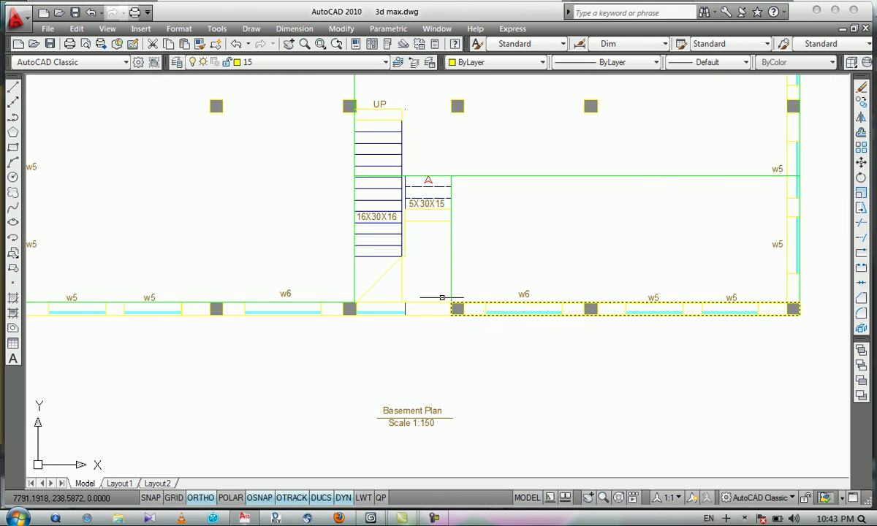
scroll(395, 300, "up", 2)
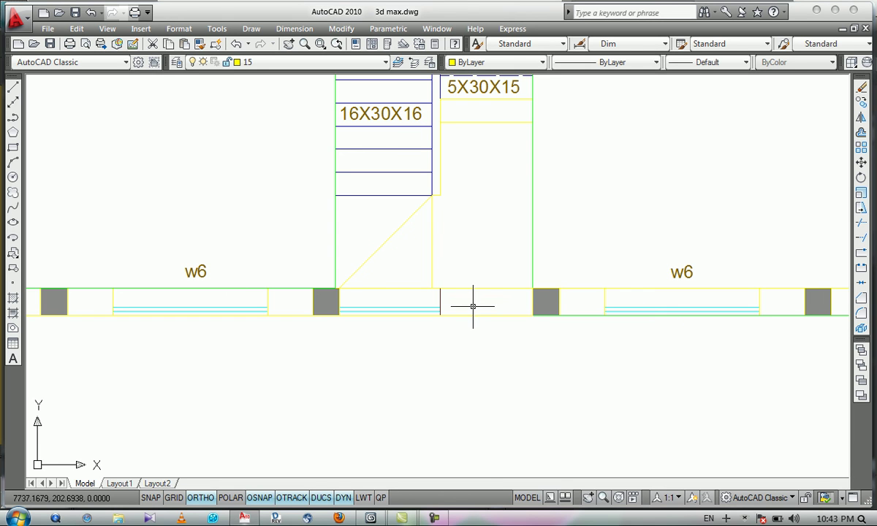
scroll(470, 303, "down", 3)
scroll(455, 308, "up", 2)
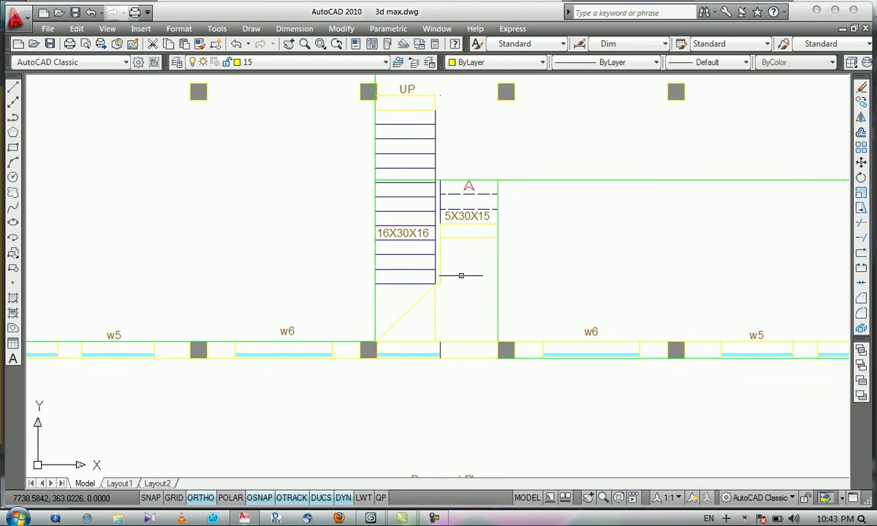
Step: Examine the entrance steps and stairwell front on the ground floor plan
scroll(442, 288, "down", 2)
scroll(446, 275, "down", 5)
scroll(510, 277, "down", 1)
scroll(468, 275, "up", 10)
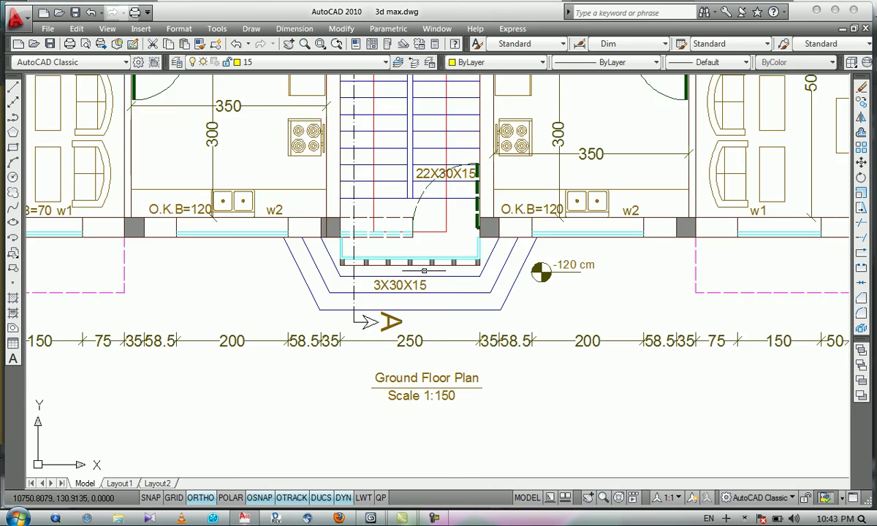
scroll(424, 270, "up", 3)
scroll(424, 268, "down", 12)
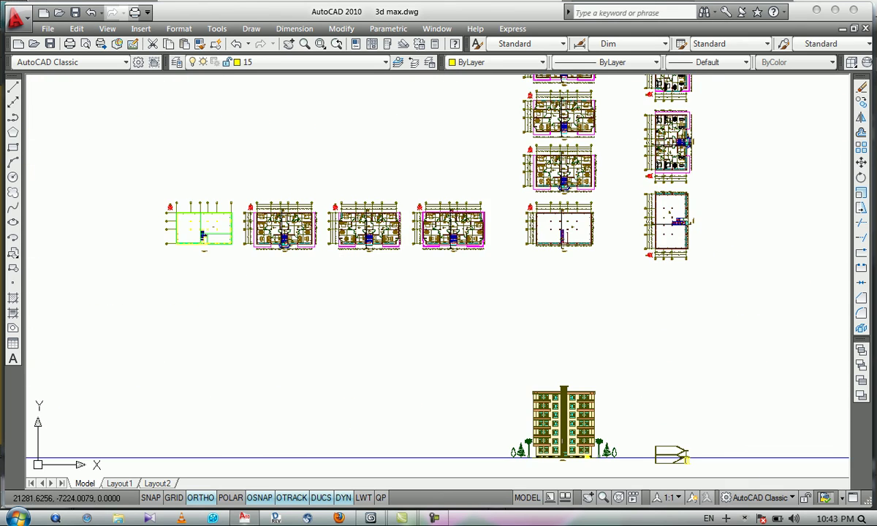
Step: Examine the entrance door, its glazed panels and the neighbouring windows on the South Elevation
middle_click_drag(565, 443, 511, 306)
scroll(516, 319, "up", 3)
scroll(517, 322, "up", 11)
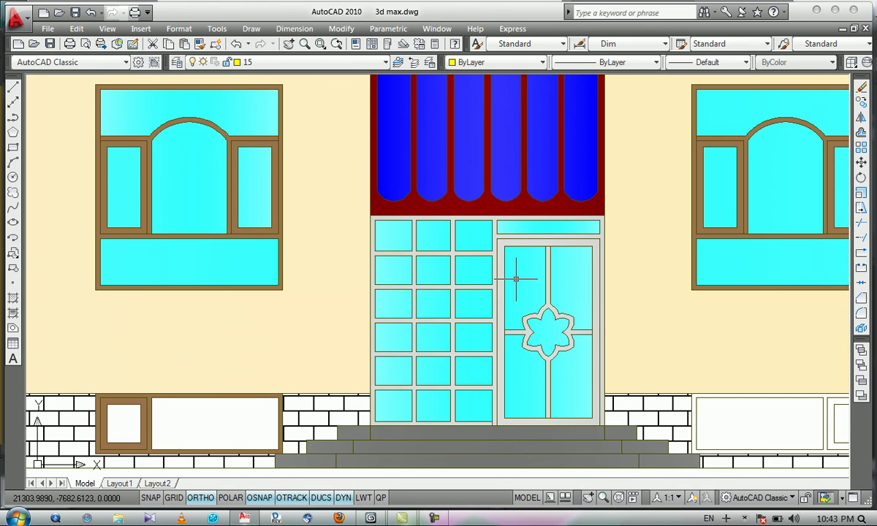
scroll(518, 285, "down", 3)
middle_click_drag(526, 290, 524, 317)
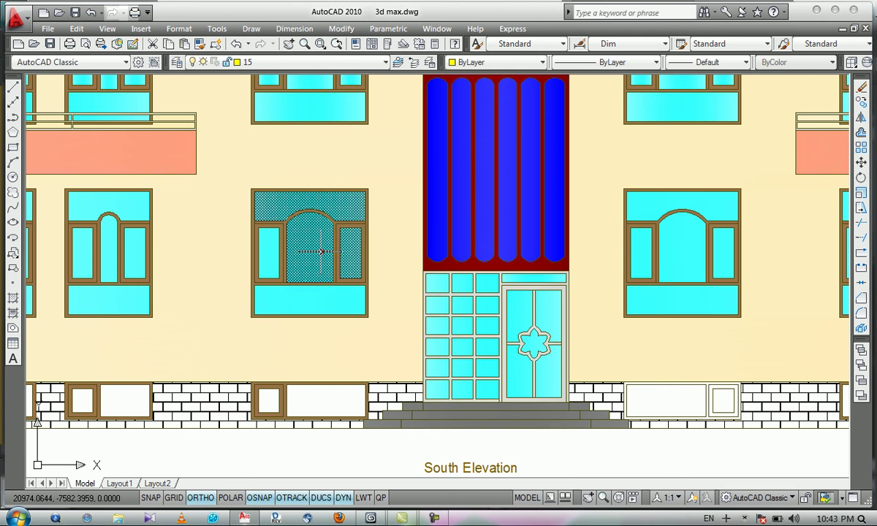
scroll(524, 344, "up", 3)
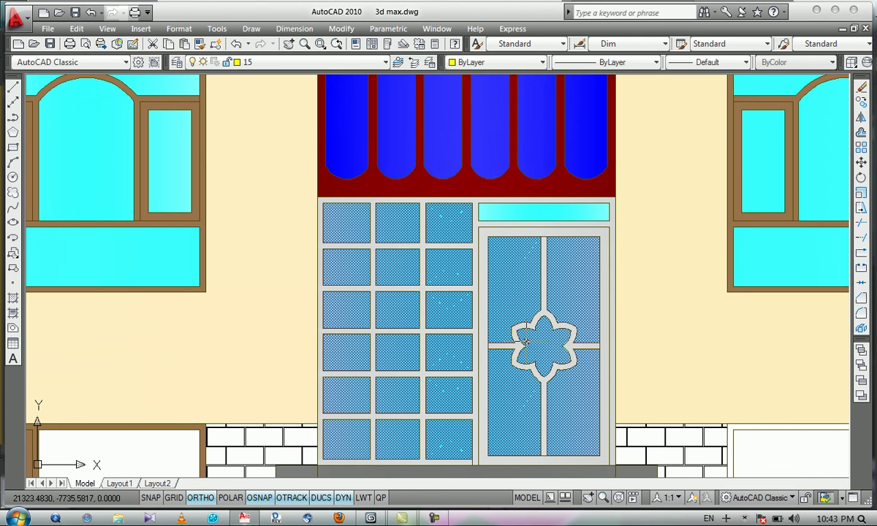
scroll(536, 300, "down", 3)
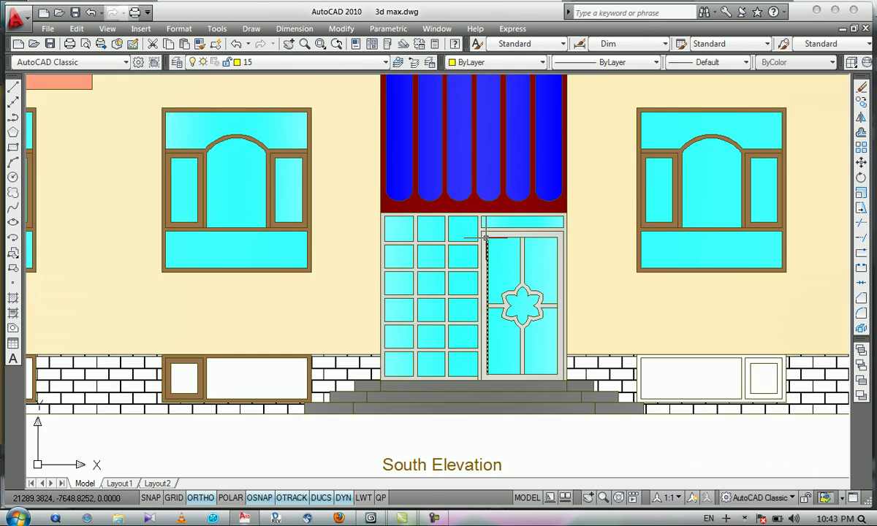
scroll(511, 259, "up", 2)
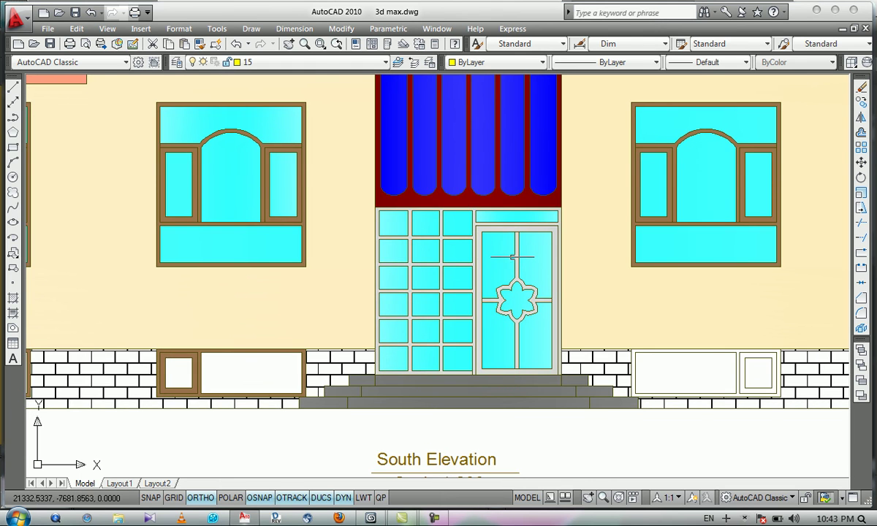
Step: Examine the ground-floor windows, balconies and entrance across the full South Elevation
scroll(512, 260, "down", 2)
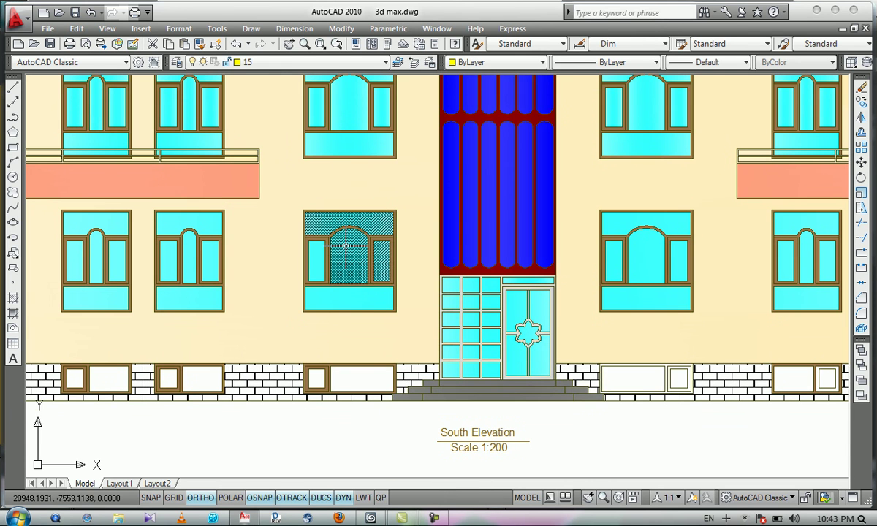
scroll(348, 246, "up", 2)
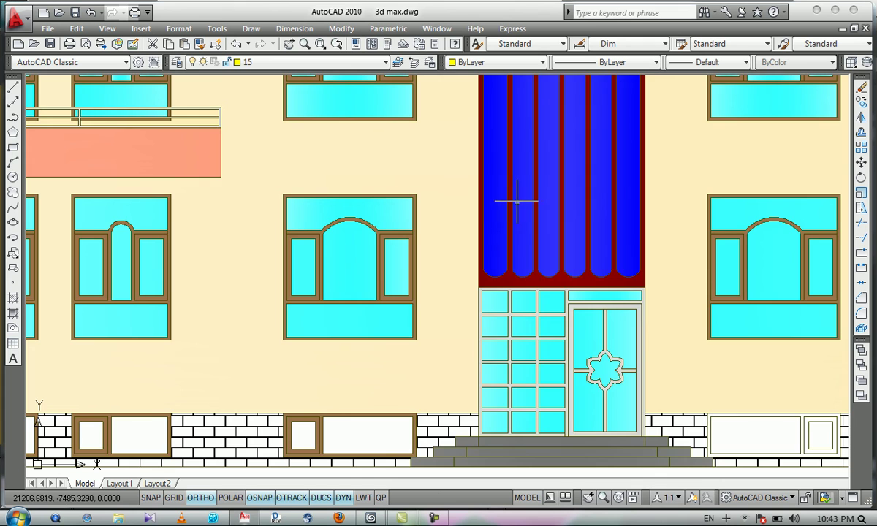
scroll(526, 205, "down", 2)
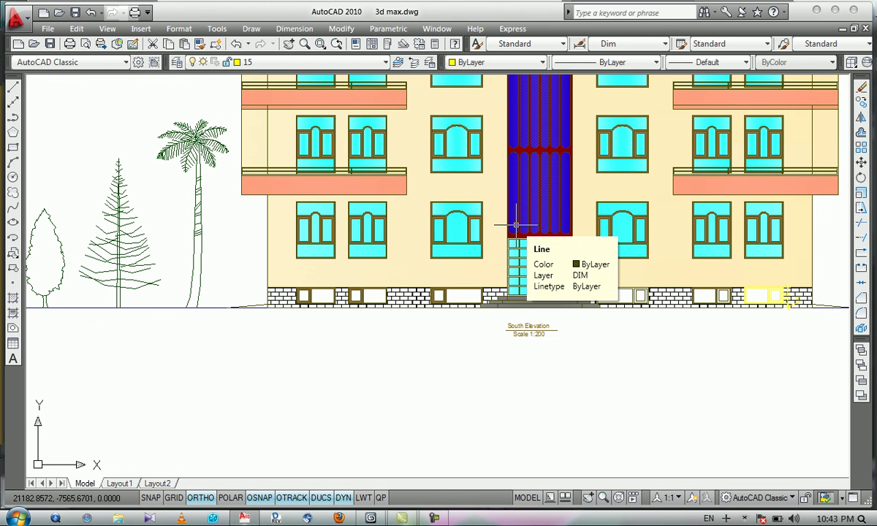
scroll(548, 212, "down", 4)
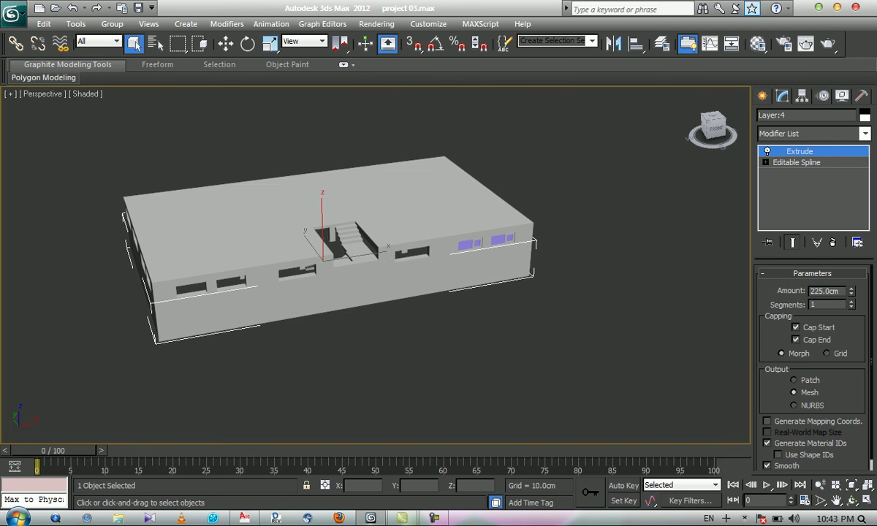
Step: Switch to 3ds Max and examine the stairwell opening and the basement windows on the front and right side walls
left_click(818, 8)
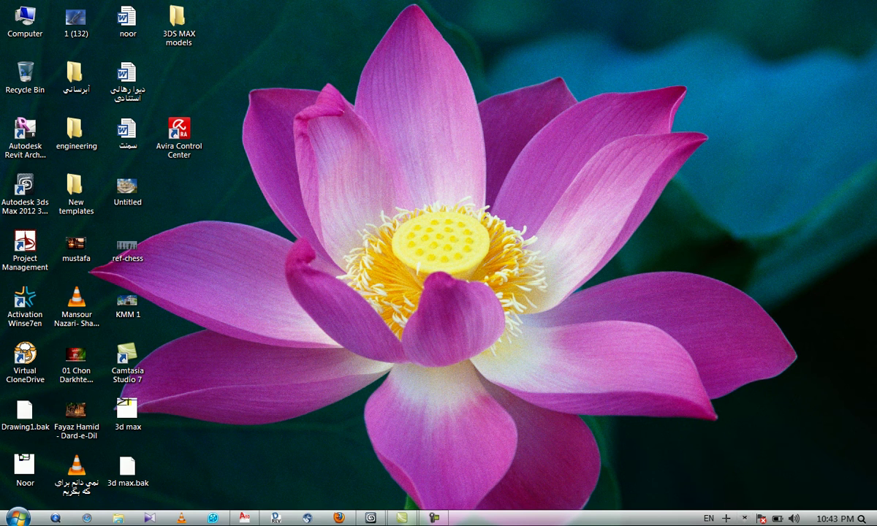
left_click(372, 517)
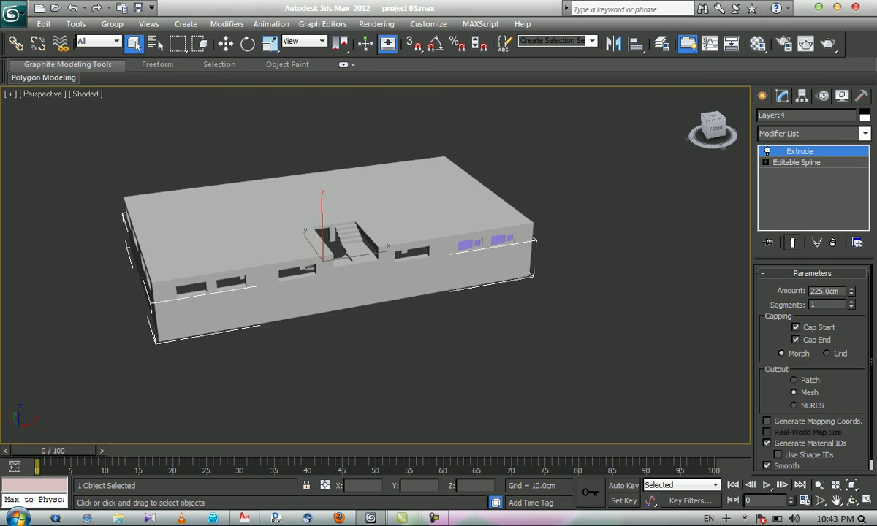
left_click(851, 501)
left_click_drag(409, 288, 368, 291)
scroll(369, 250, "up", 5)
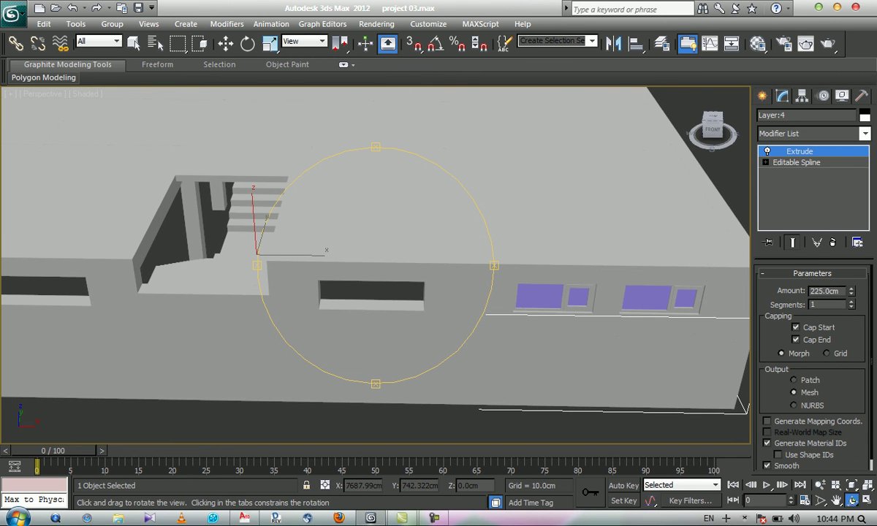
left_click_drag(351, 204, 377, 212)
scroll(376, 219, "down", 4)
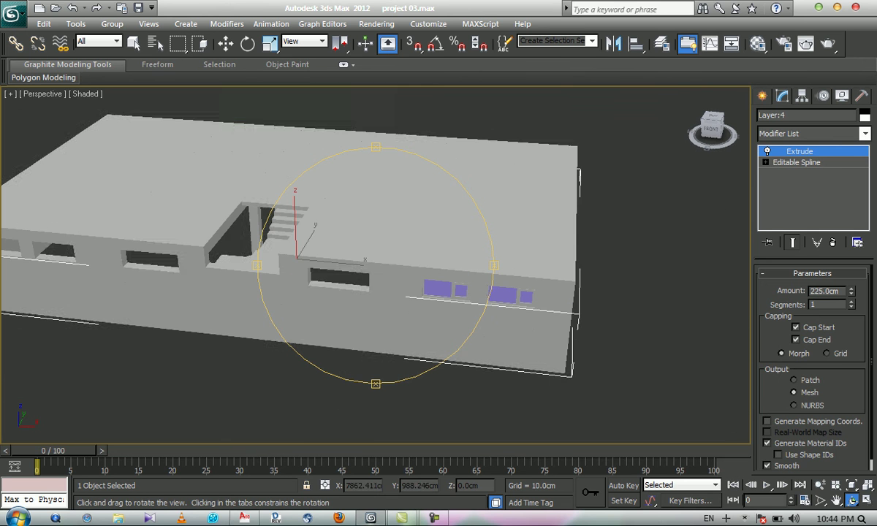
left_click_drag(395, 249, 267, 230)
left_click_drag(389, 214, 418, 283)
scroll(389, 282, "up", 6)
scroll(389, 282, "down", 4)
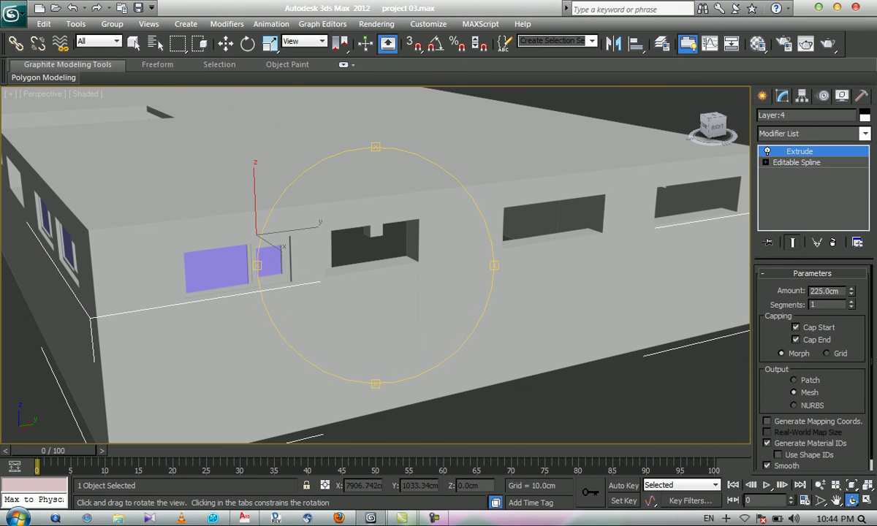
left_click_drag(350, 282, 372, 269)
right_click(372, 269)
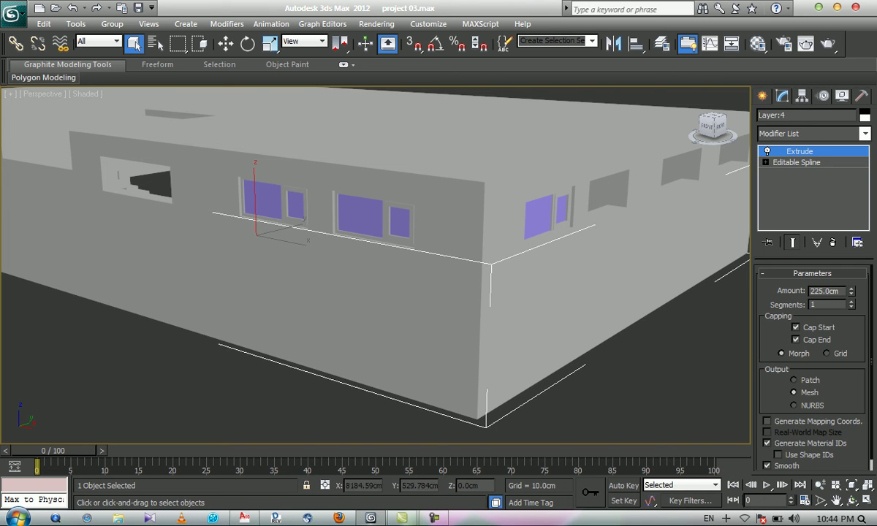
Step: Examine the front wall's open window holes beside the stairwell and the framed windows near the corner
left_click(852, 501)
left_click_drag(351, 255, 445, 269)
scroll(373, 212, "up", 5)
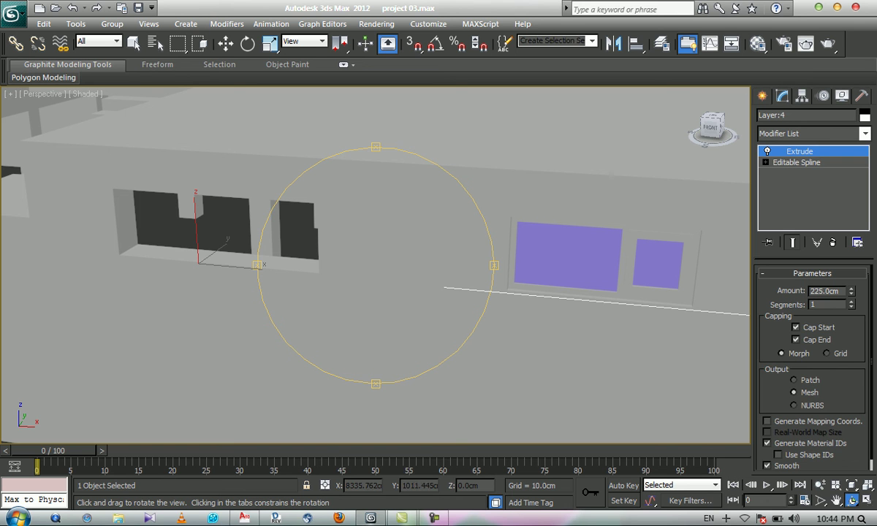
left_click_drag(387, 292, 363, 291)
scroll(363, 291, "down", 5)
left_click_drag(431, 292, 310, 295)
left_click_drag(424, 292, 198, 275)
left_click_drag(705, 306, 731, 307)
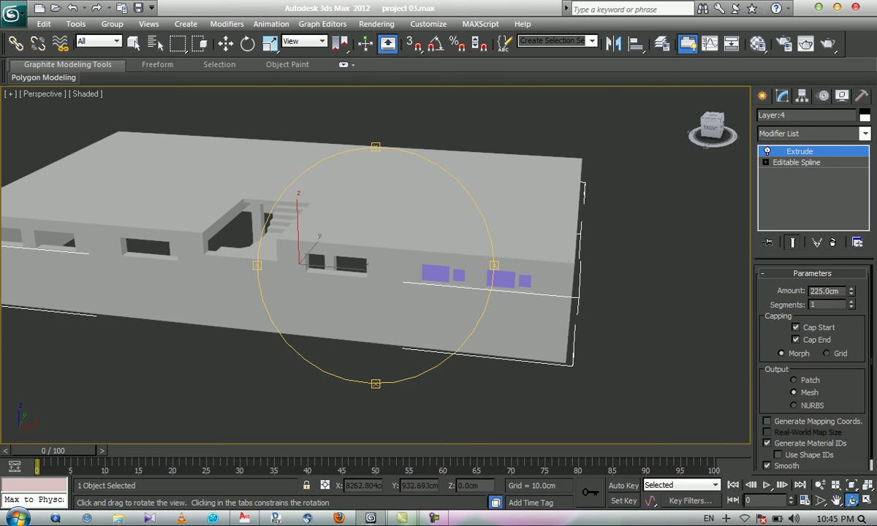
mouse_move(340, 238)
left_mouse_down()
mouse_move(382, 204)
mouse_move(346, 235)
mouse_move(400, 215)
mouse_move(348, 239)
left_mouse_up()
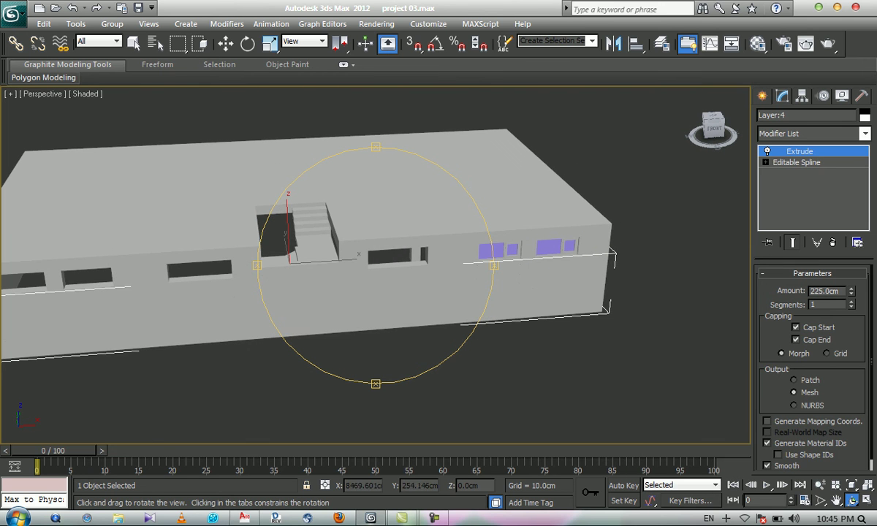
right_click(349, 241)
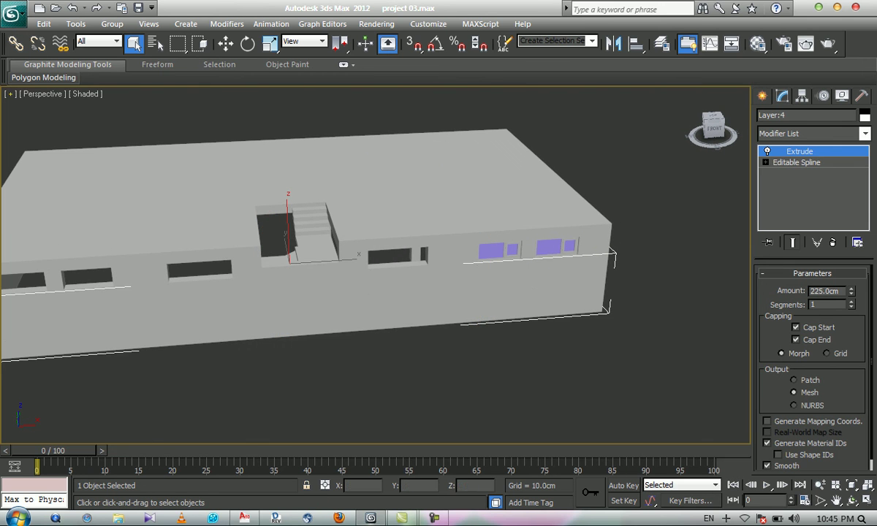
Step: Browse the scenes folder for a file to merge and preview the BWom0001-M3-CS and BWom0001-M3-Cat scenes
left_click(13, 14)
mouse_move(47, 194)
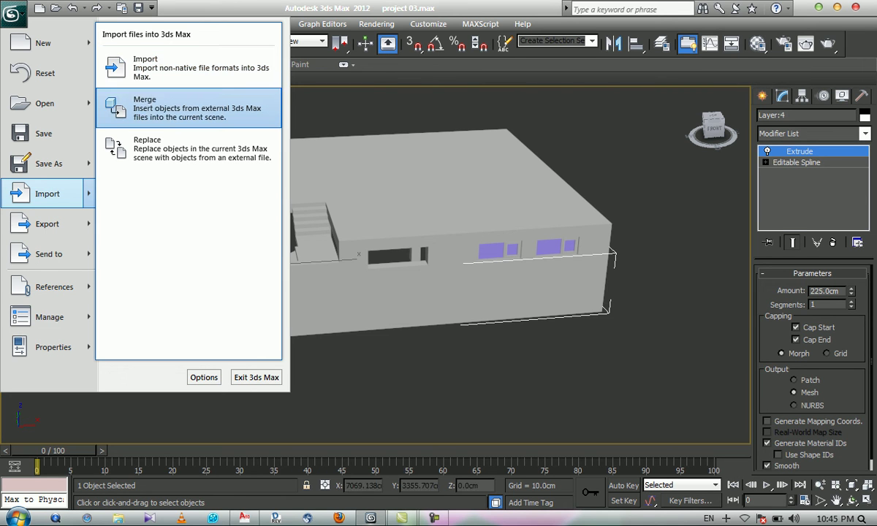
left_click(169, 108)
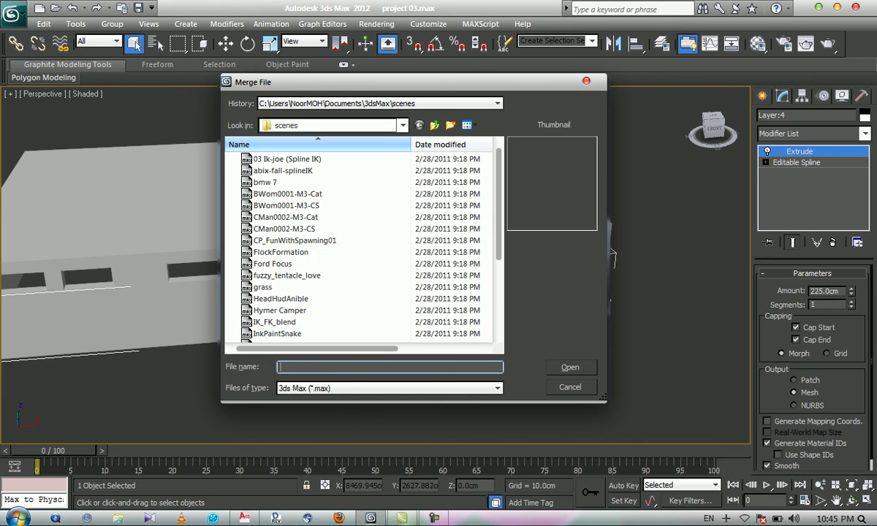
left_click(401, 125)
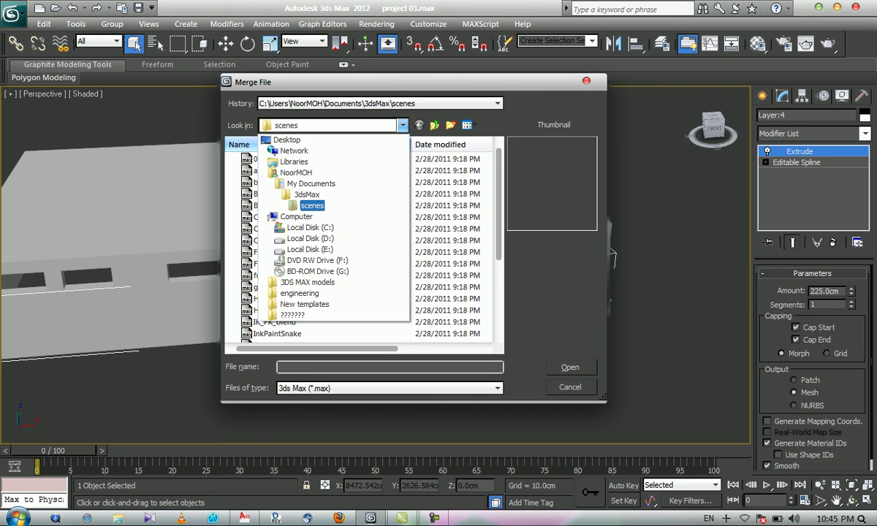
left_click(402, 126)
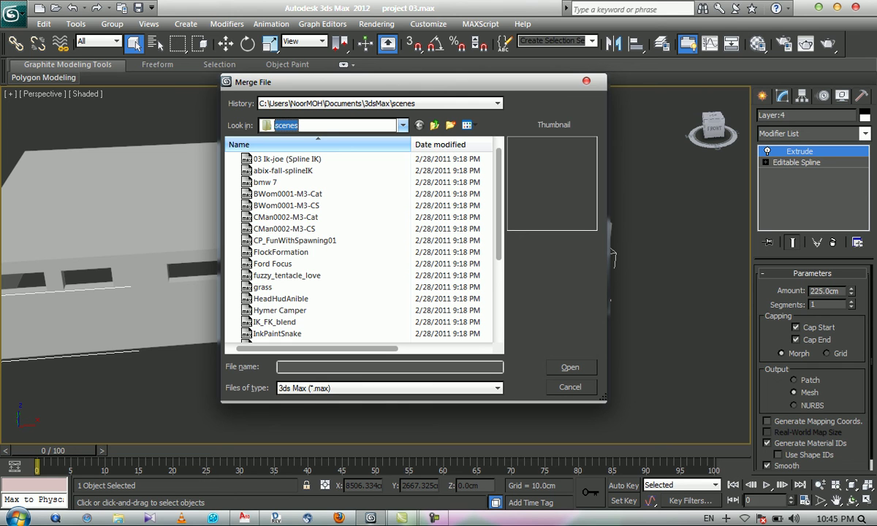
left_click(285, 206)
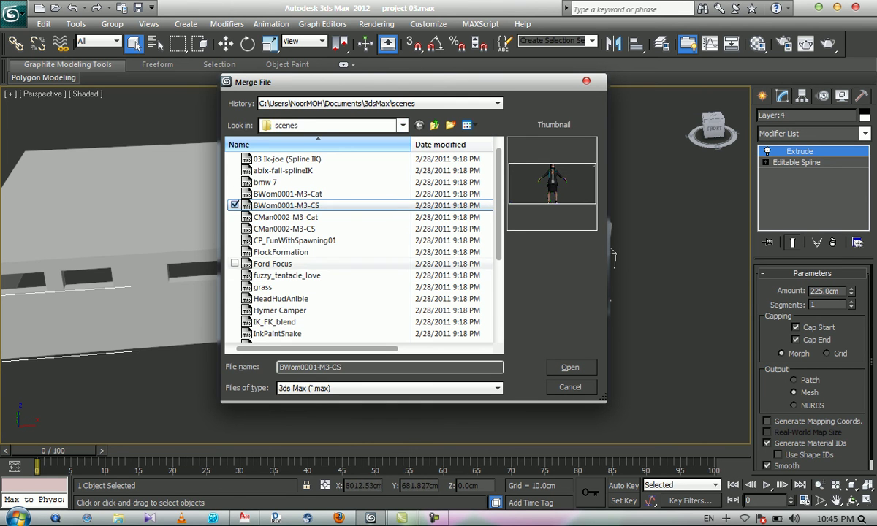
left_click(287, 193)
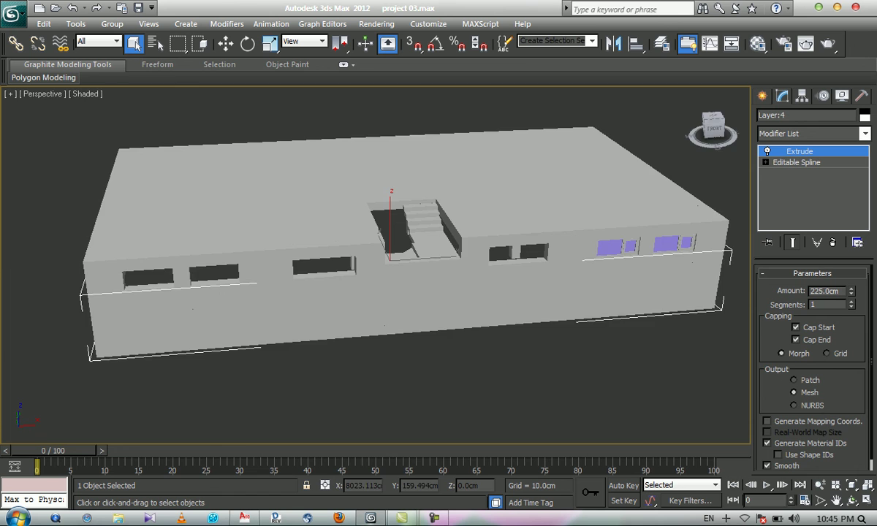
scroll(376, 265, "up", 4)
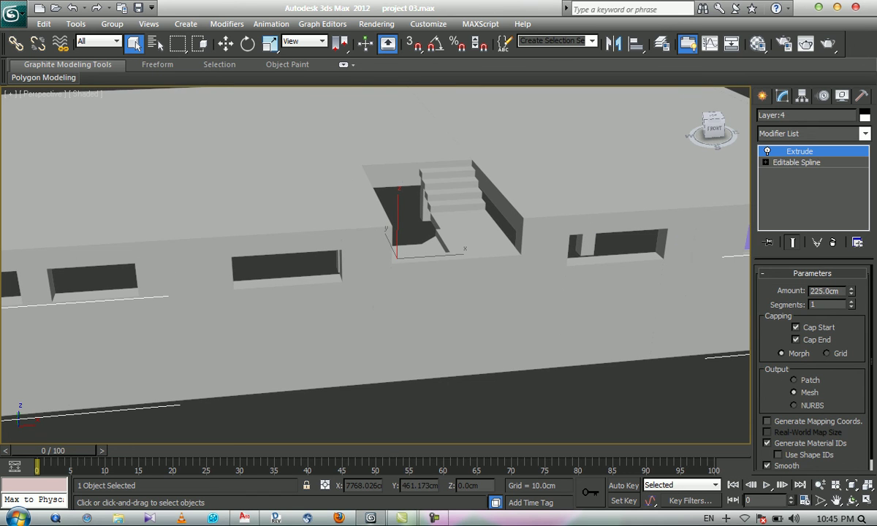
middle_click_drag(375, 265, 369, 255)
scroll(370, 255, "down", 3)
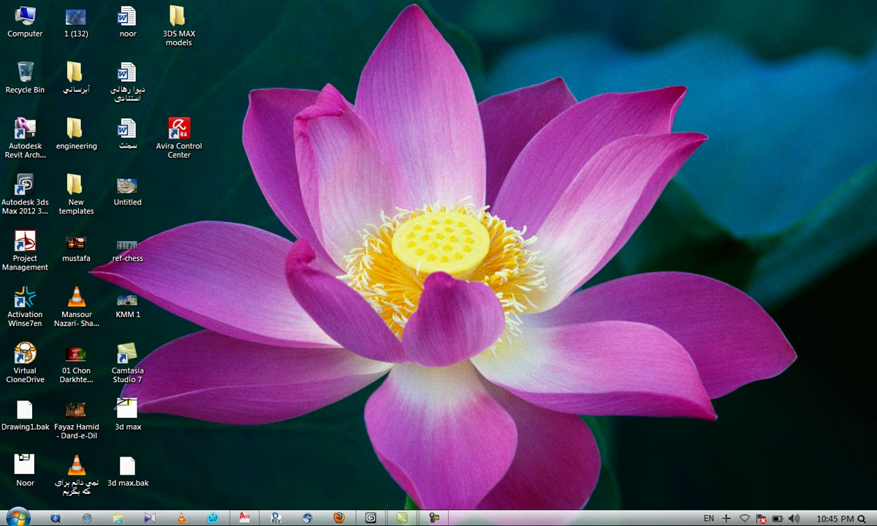
left_click(434, 518)
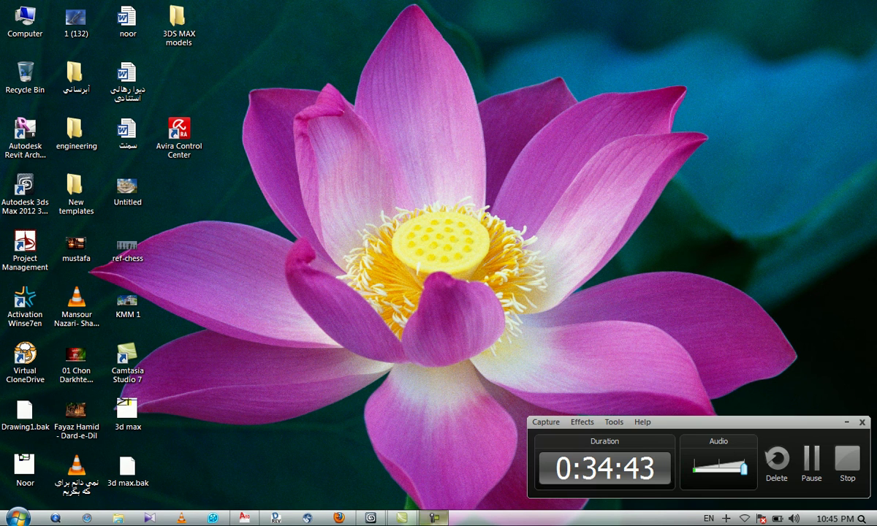